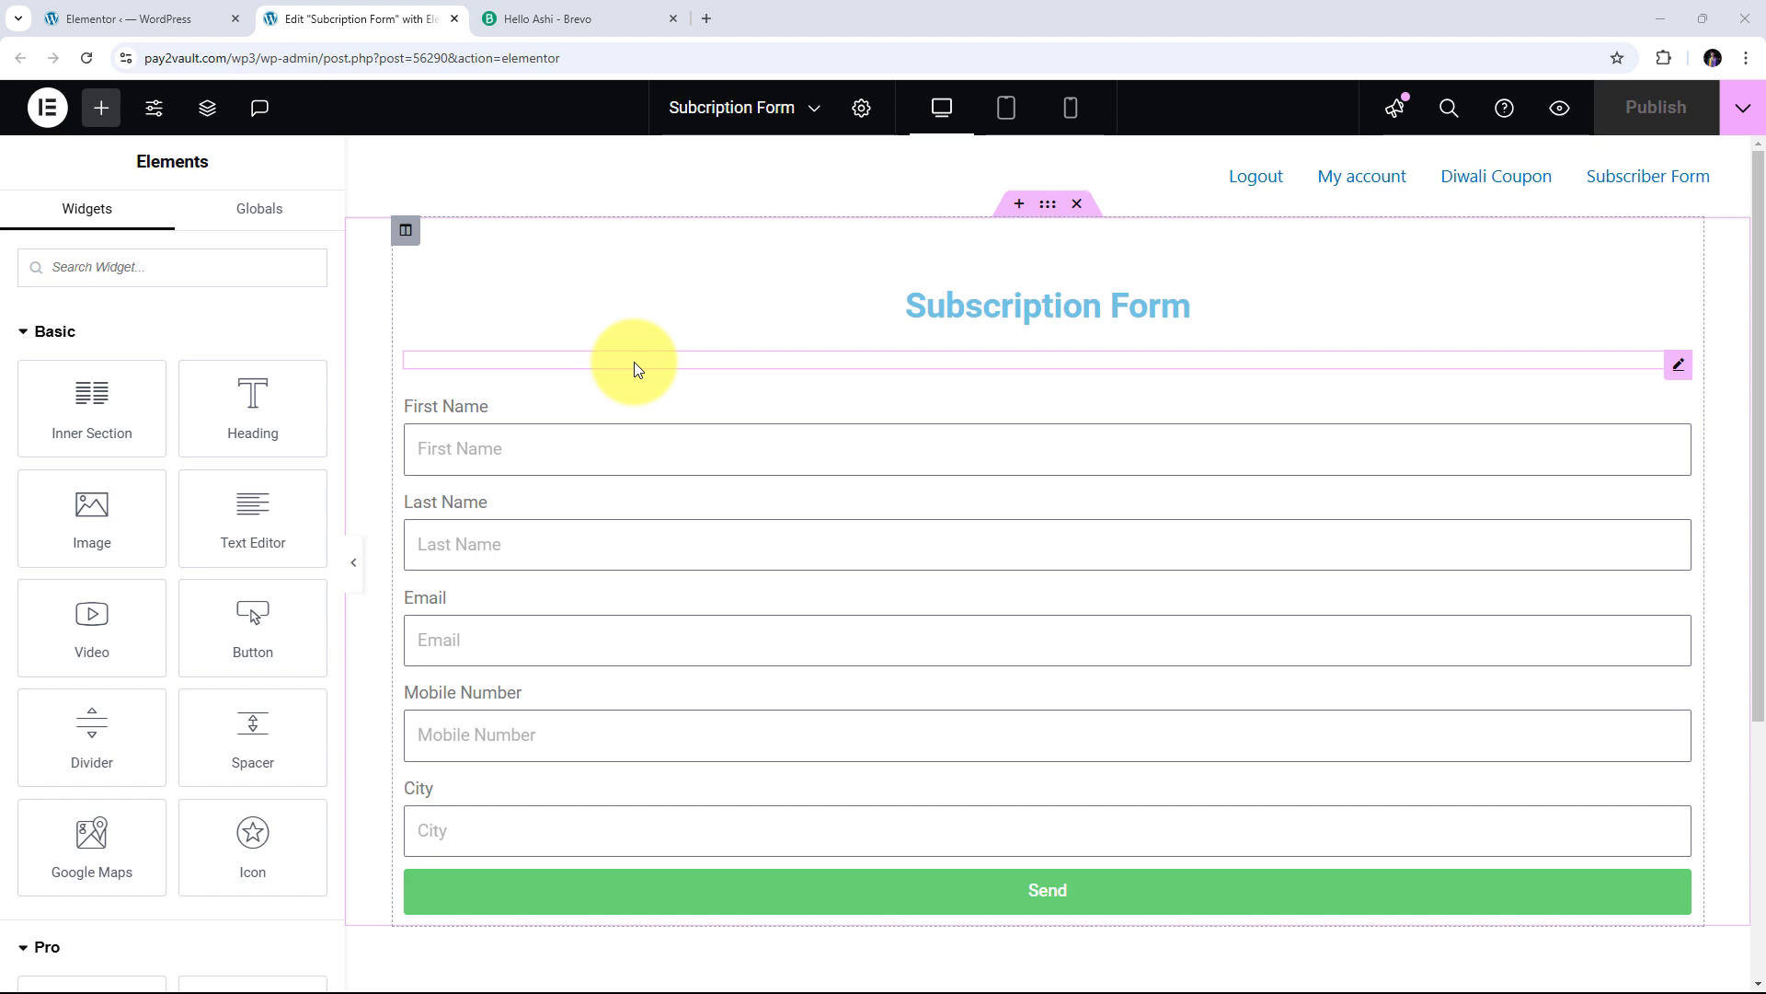
# Flip between the Elementor Subscription Form and the Brevo dashboard, ending on Brevo's 13 contacts
pyautogui.click(598, 19)
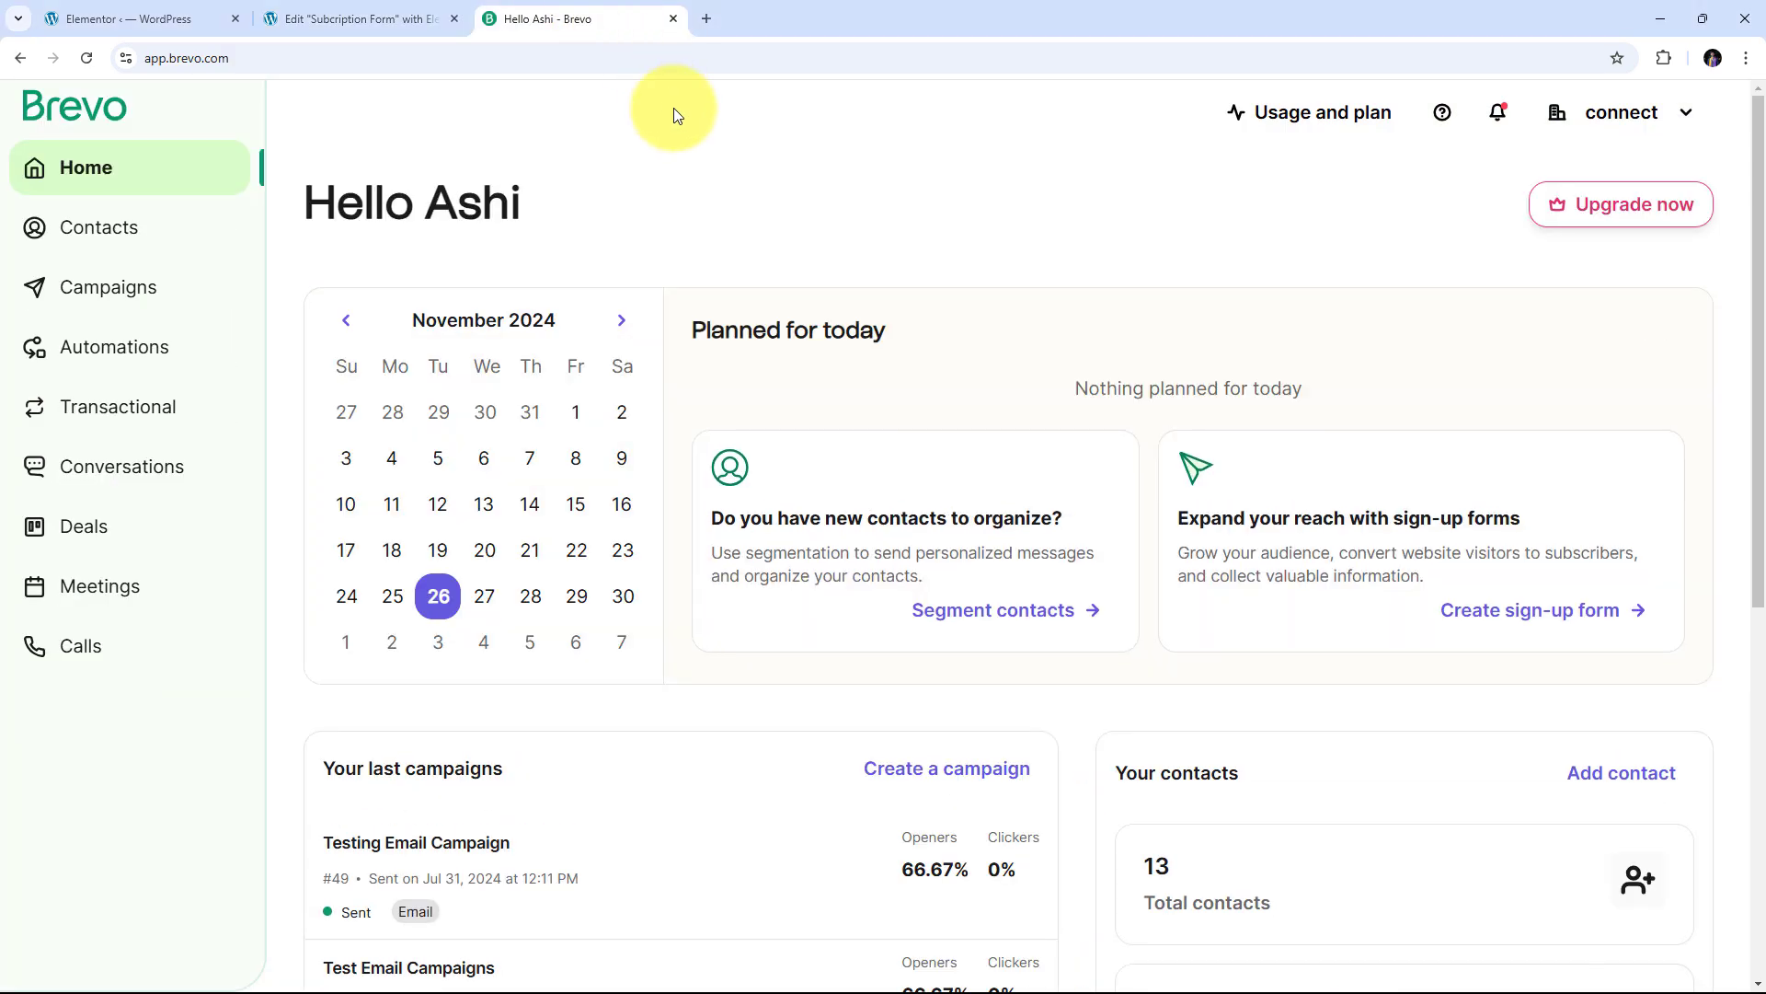
pyautogui.click(368, 19)
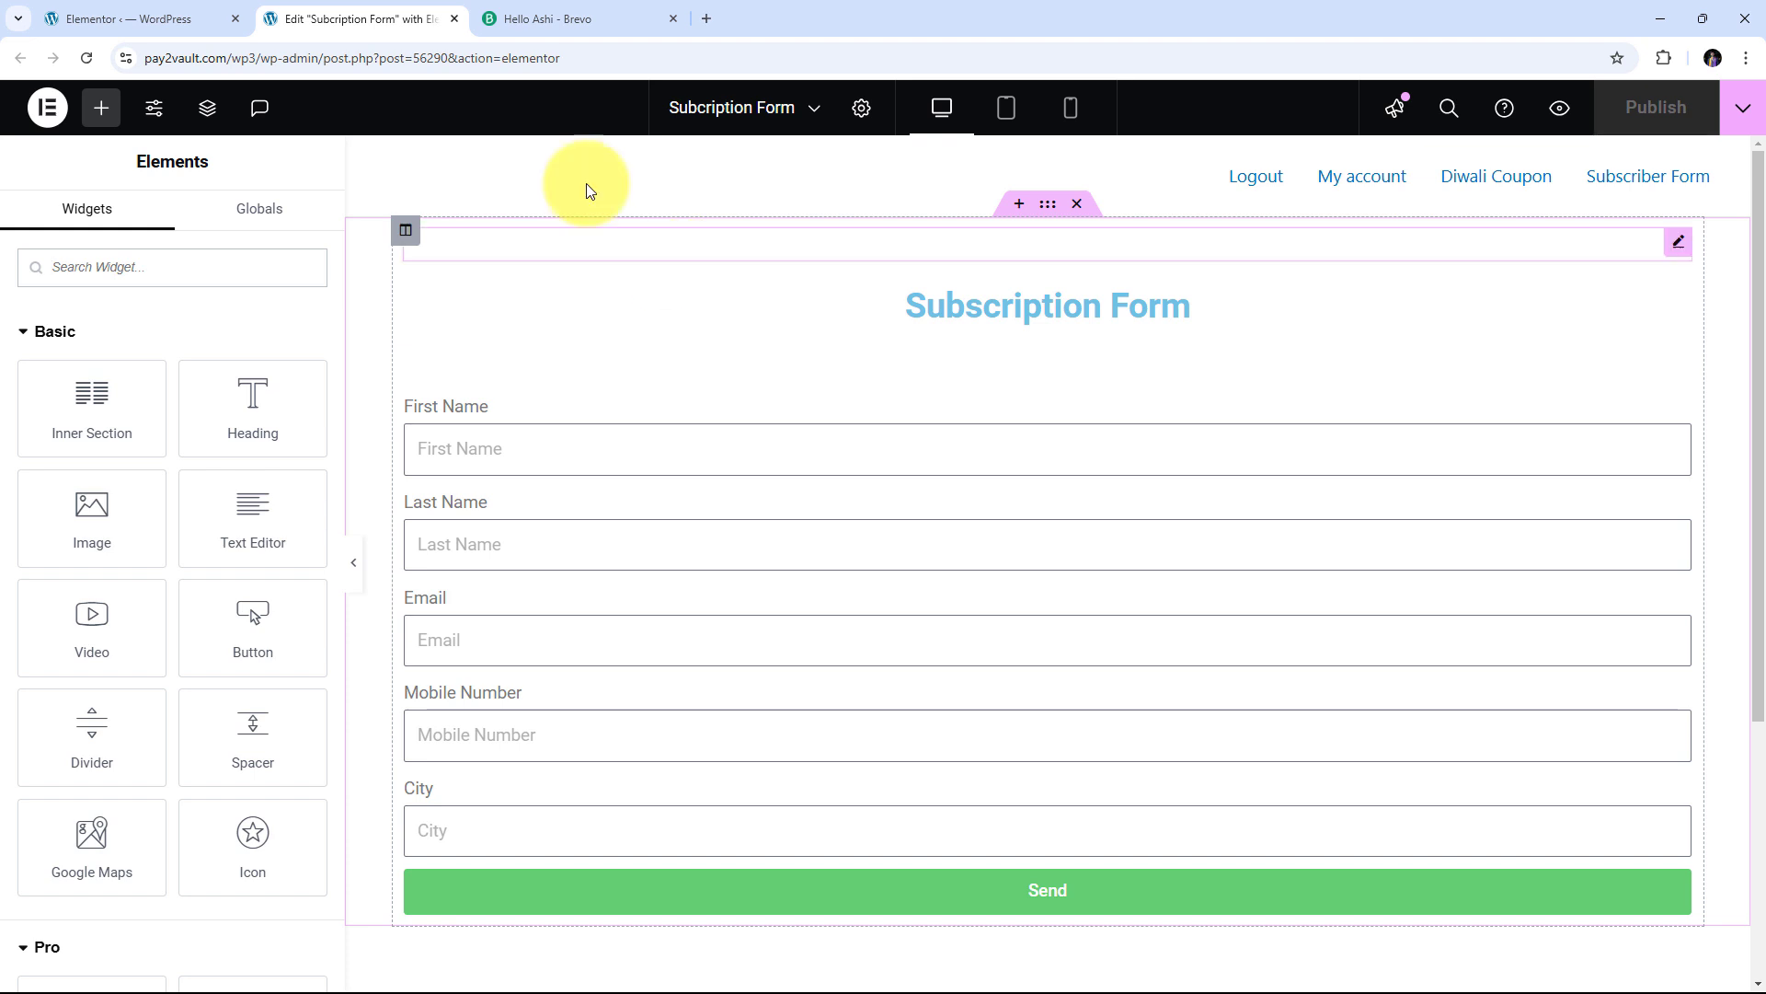
pyautogui.click(612, 7)
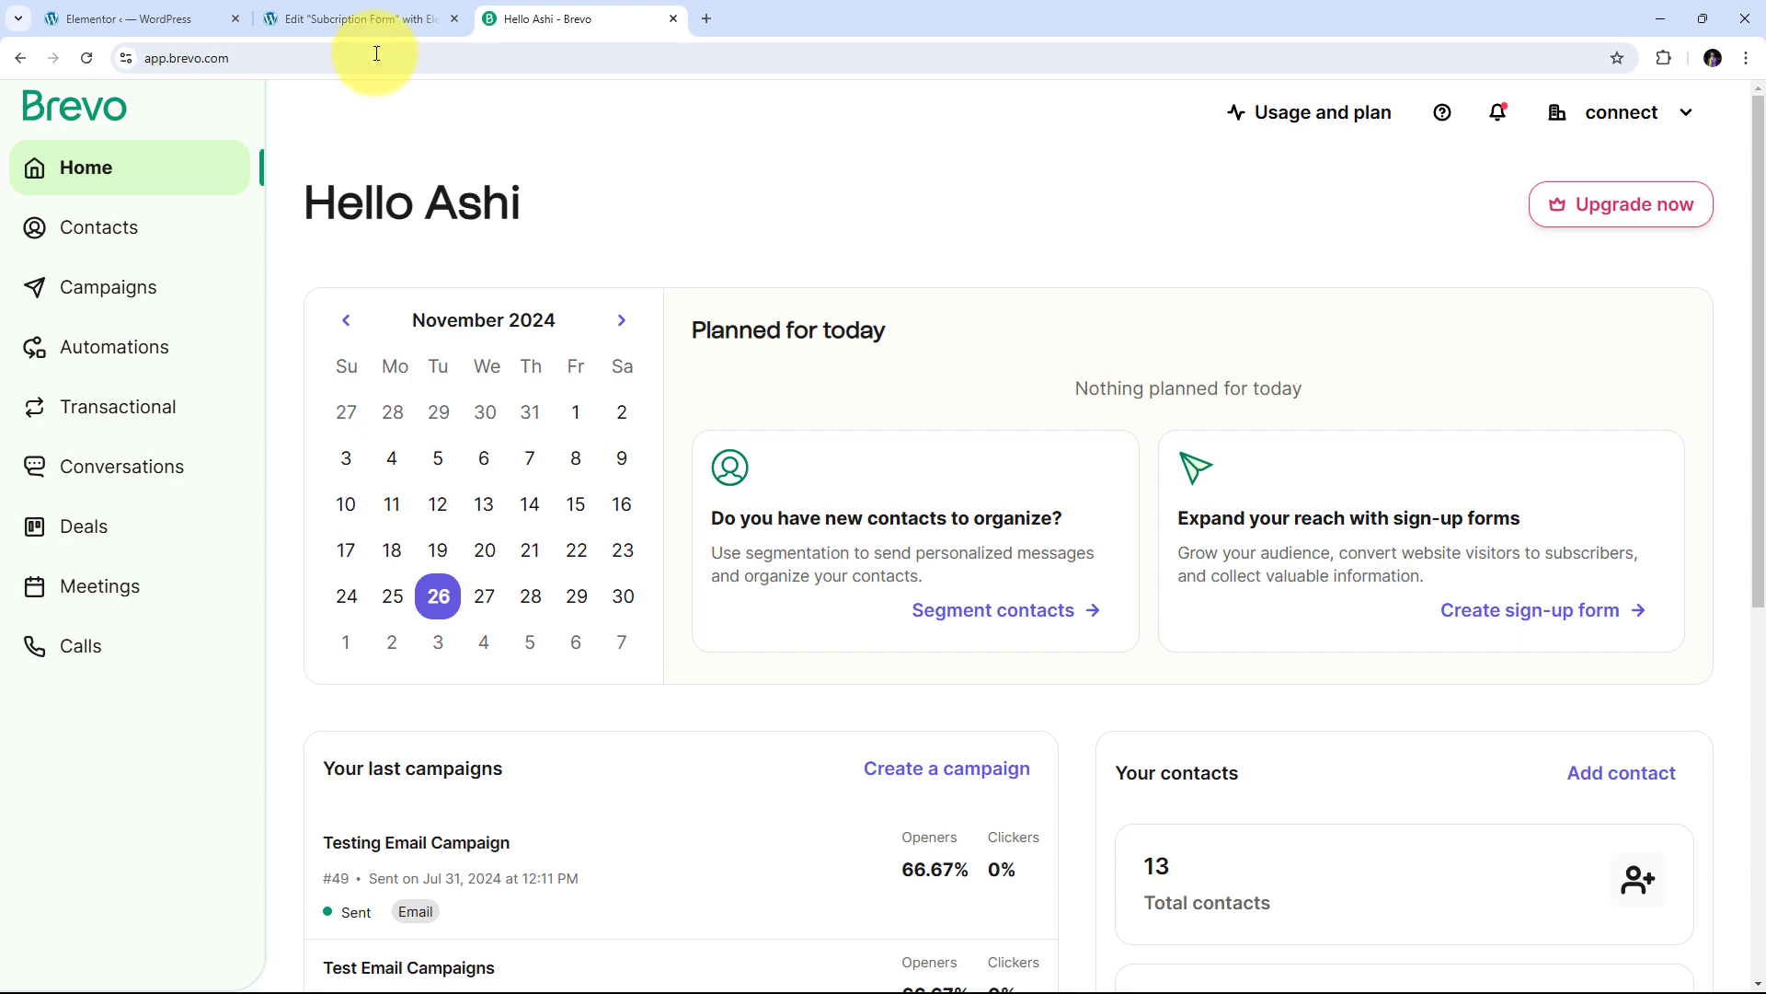
pyautogui.click(368, 15)
pyautogui.click(681, 7)
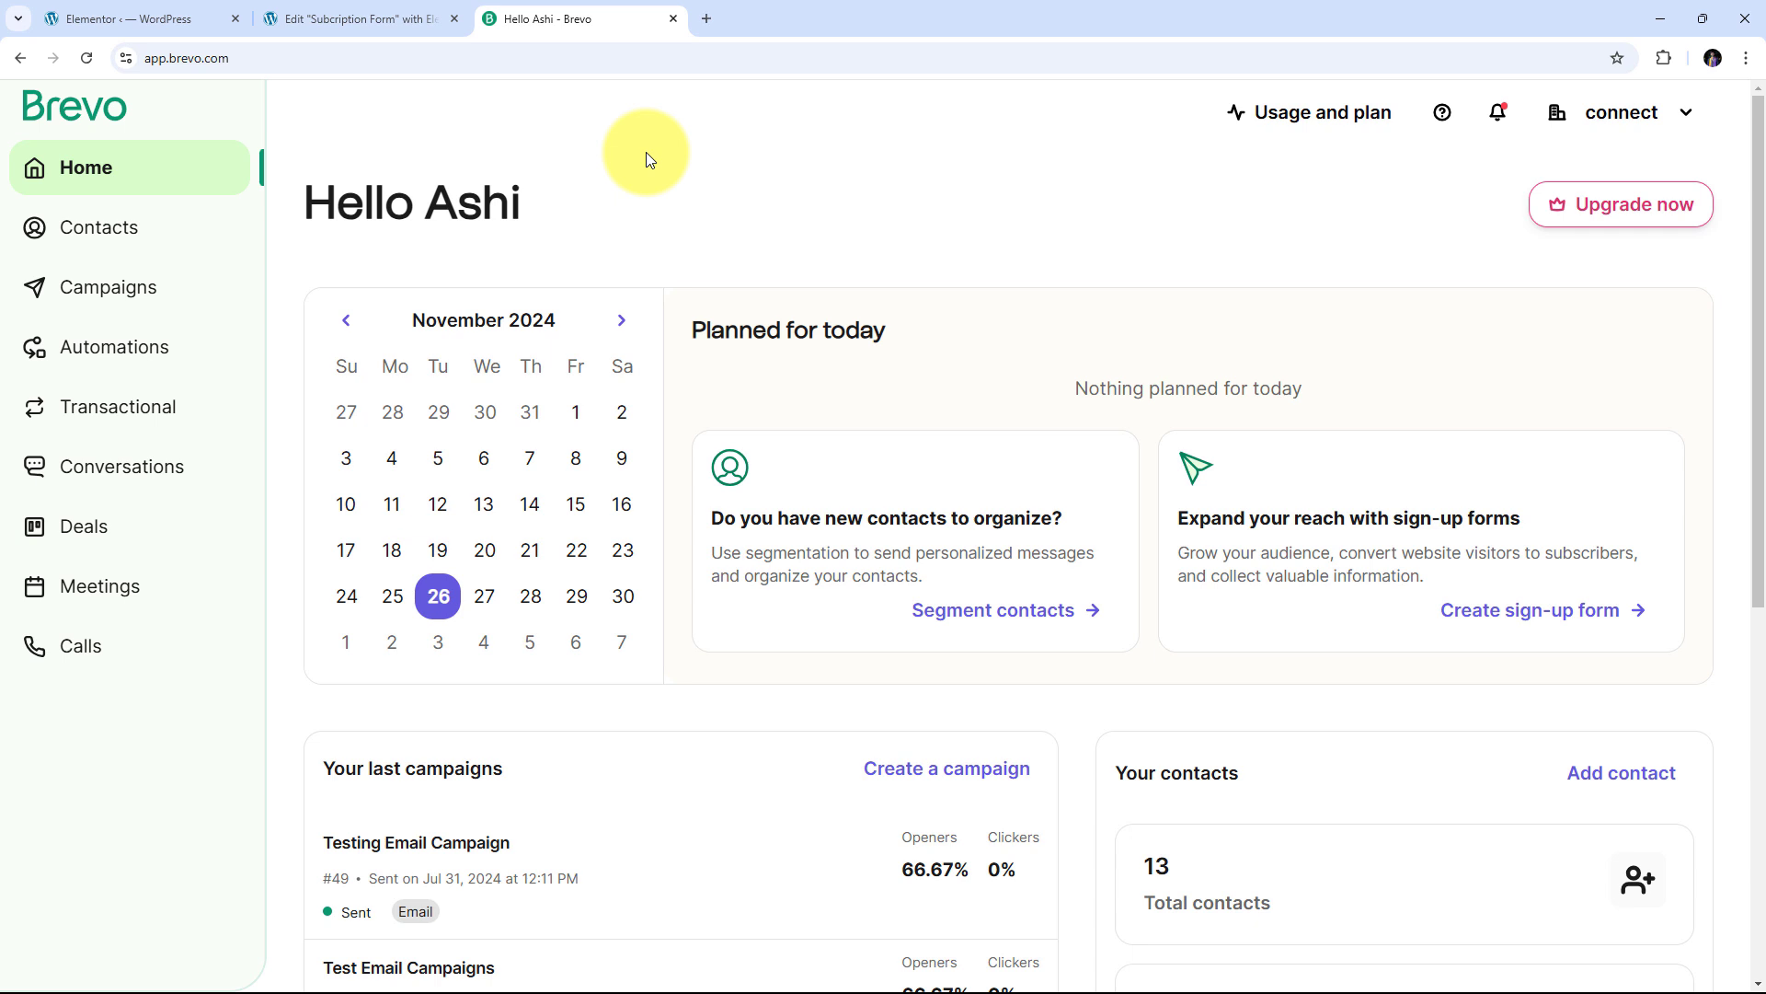
pyautogui.click(368, 17)
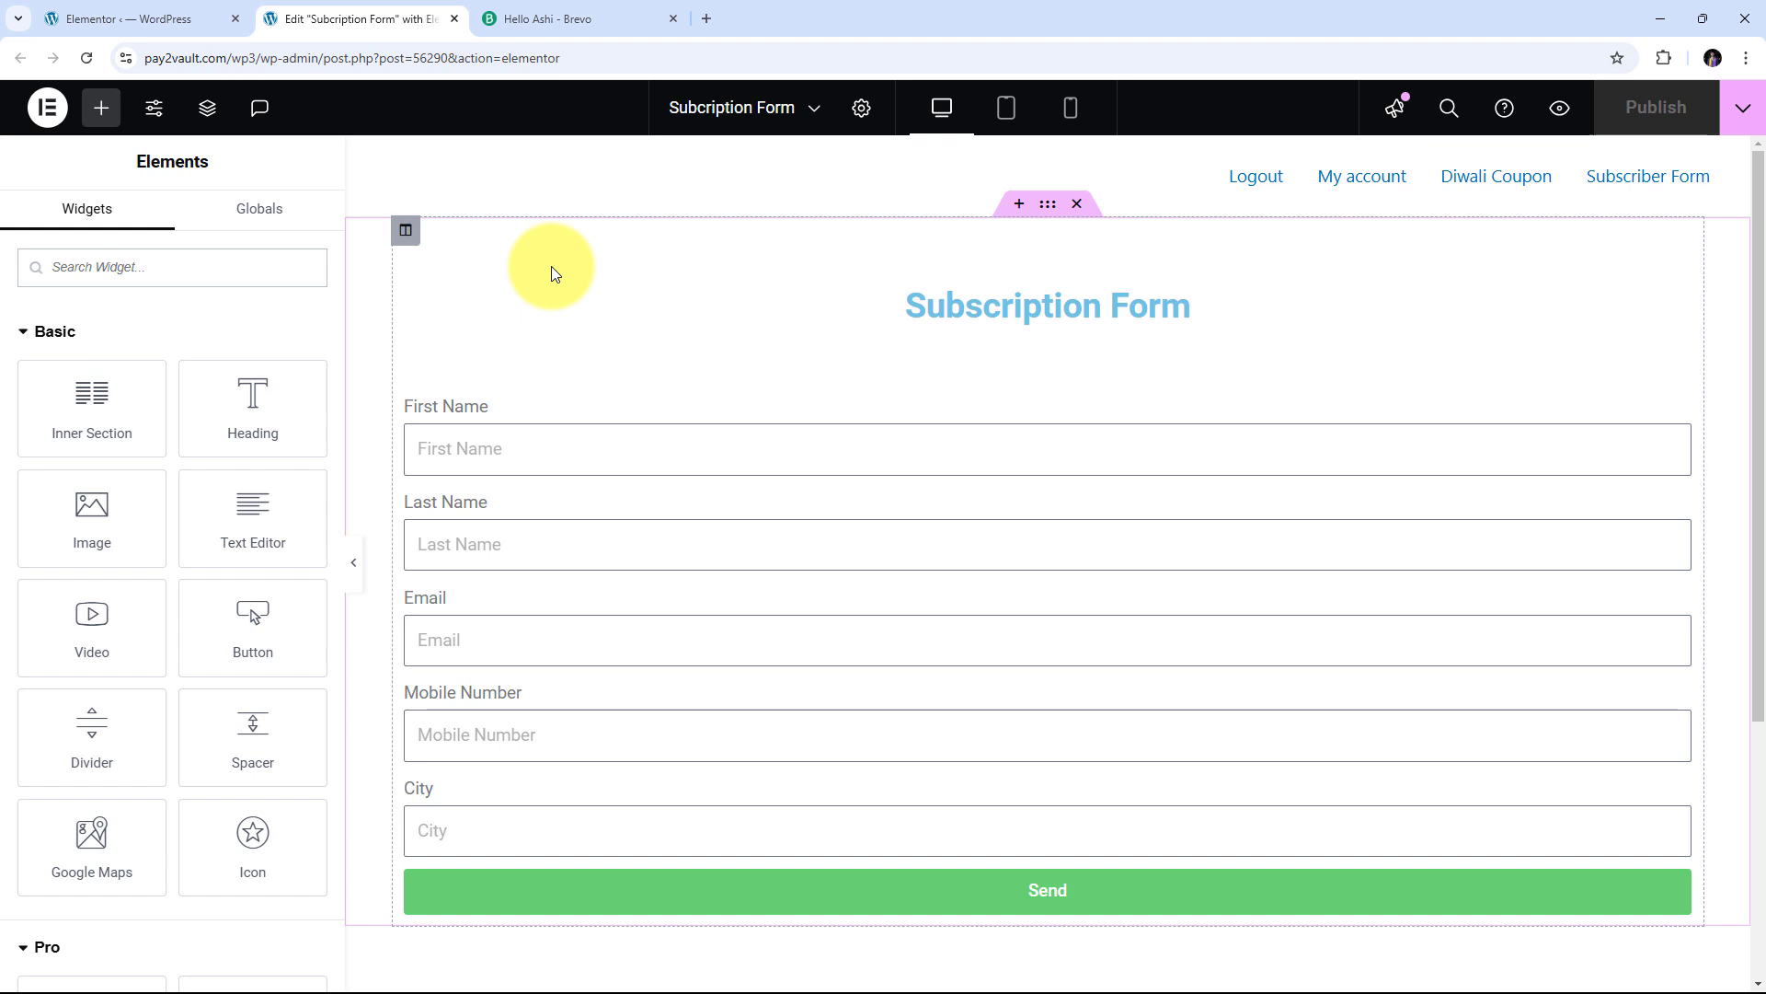
pyautogui.click(552, 16)
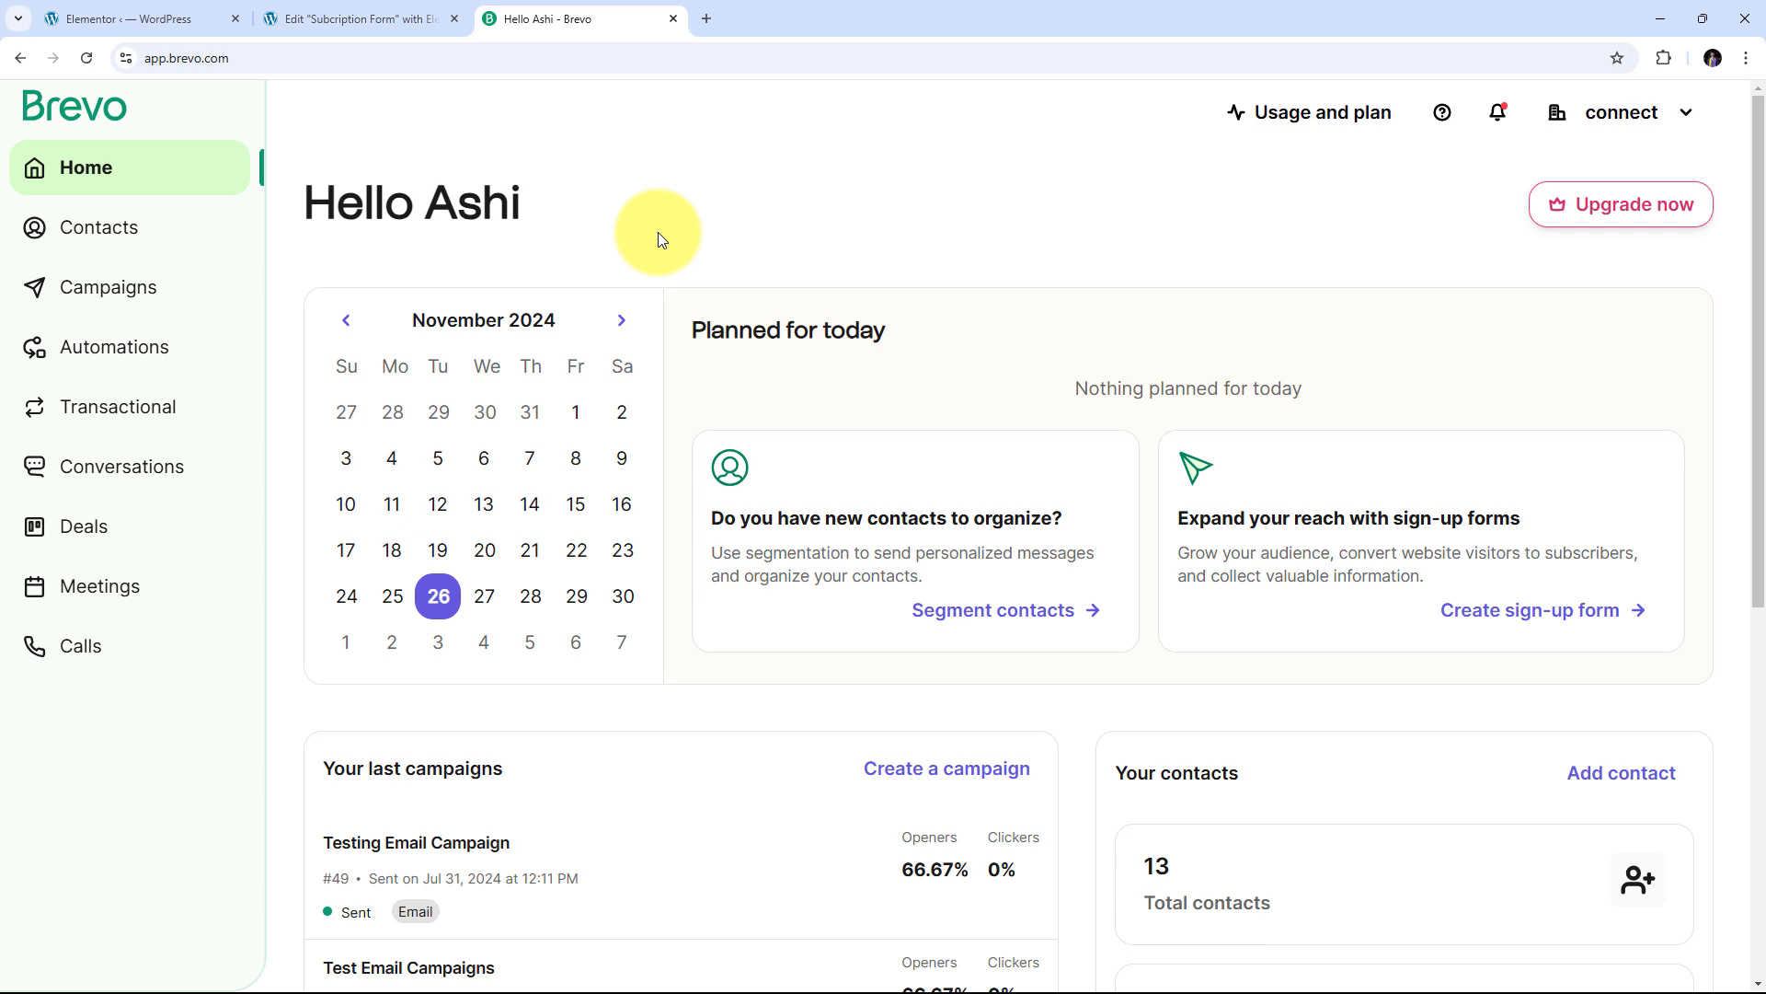
pyautogui.click(399, 18)
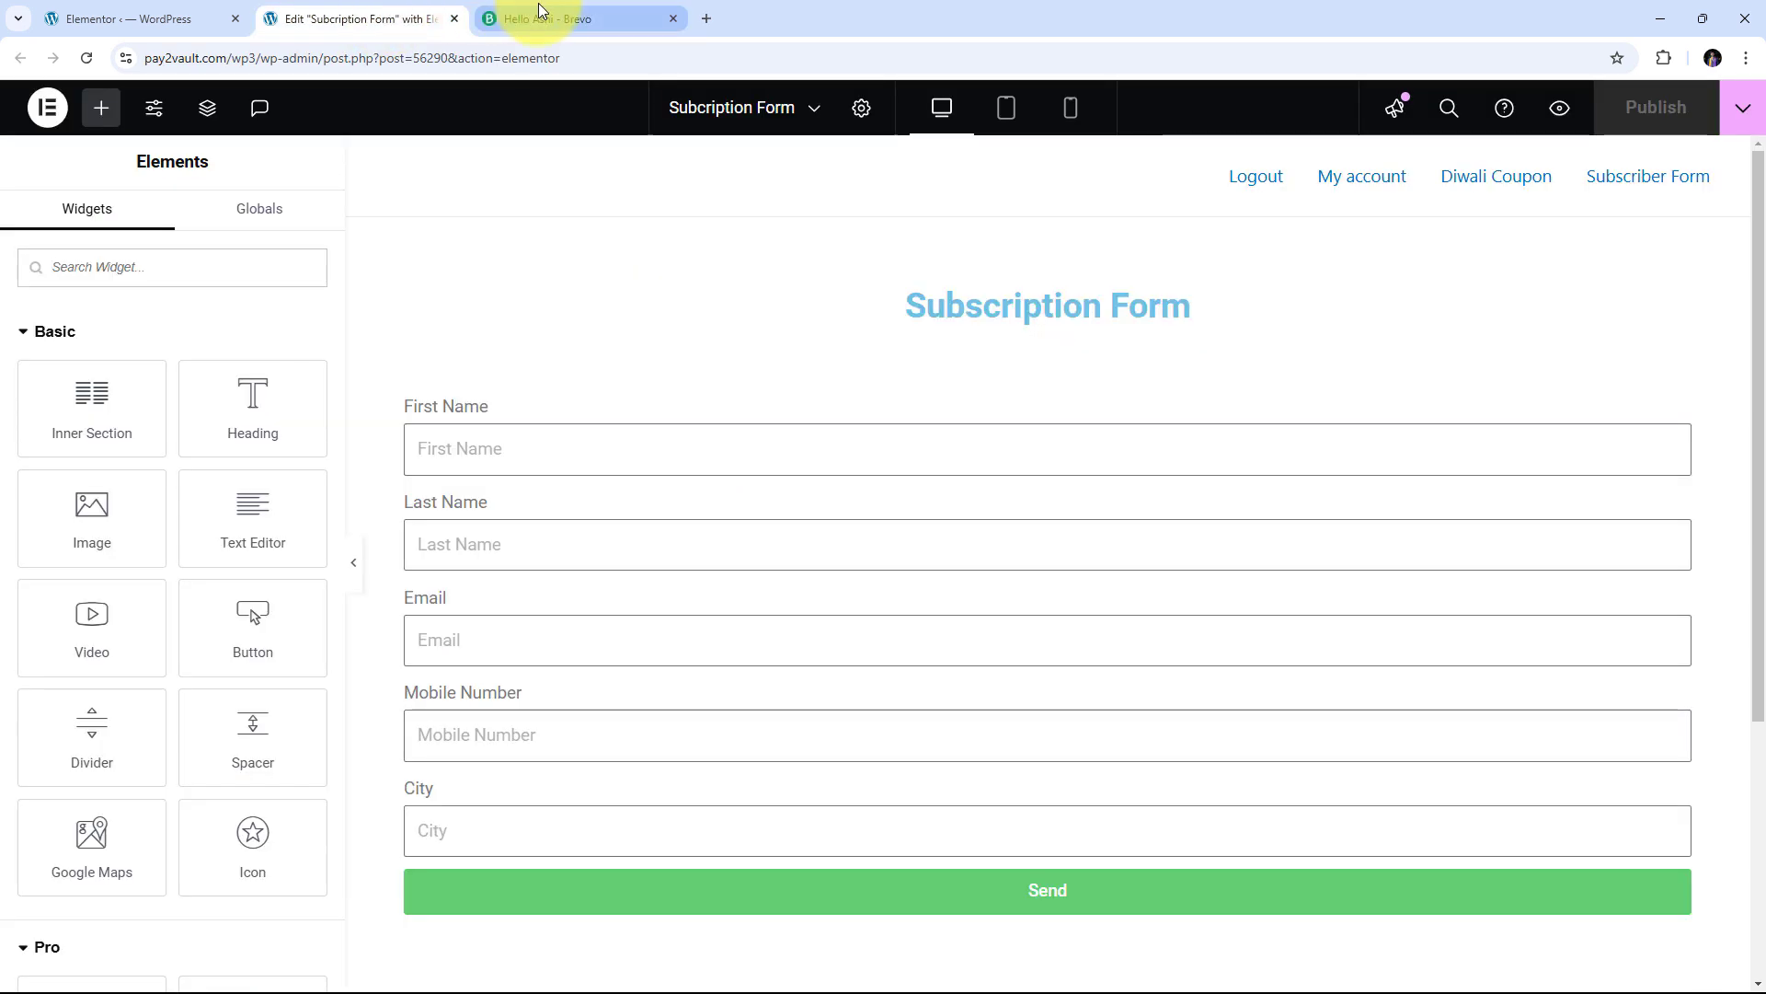
pyautogui.moveTo(540, 11)
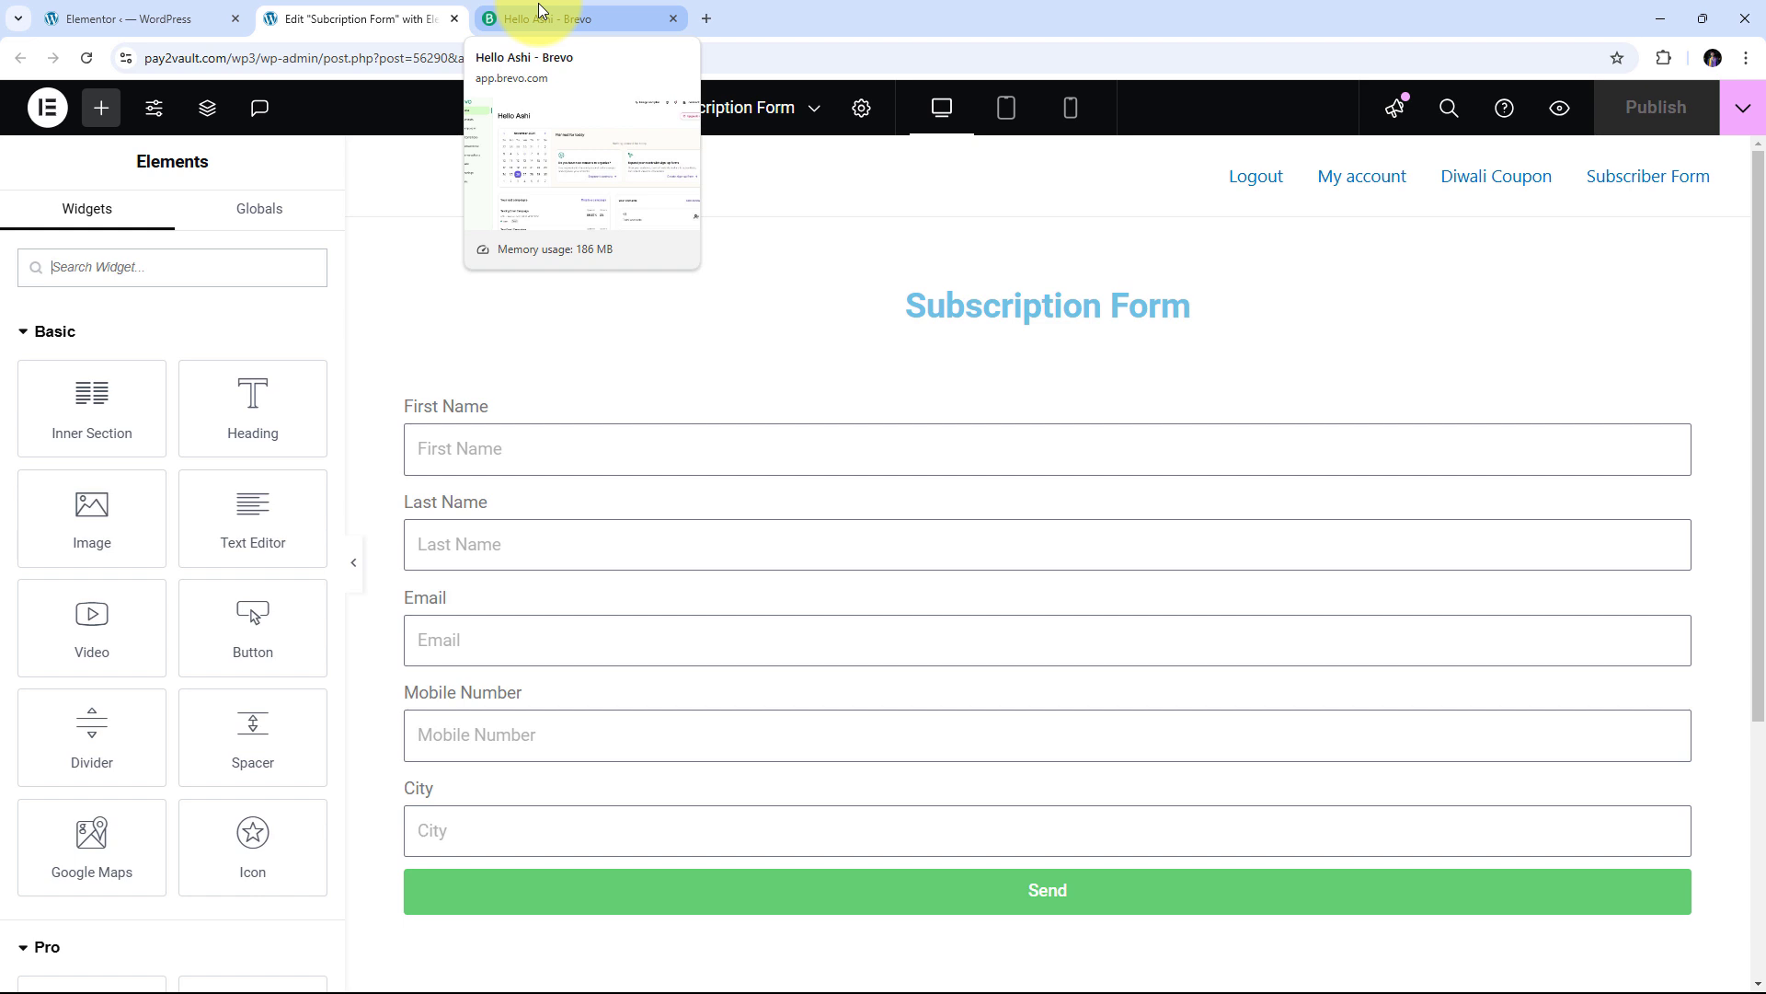
pyautogui.click(635, 18)
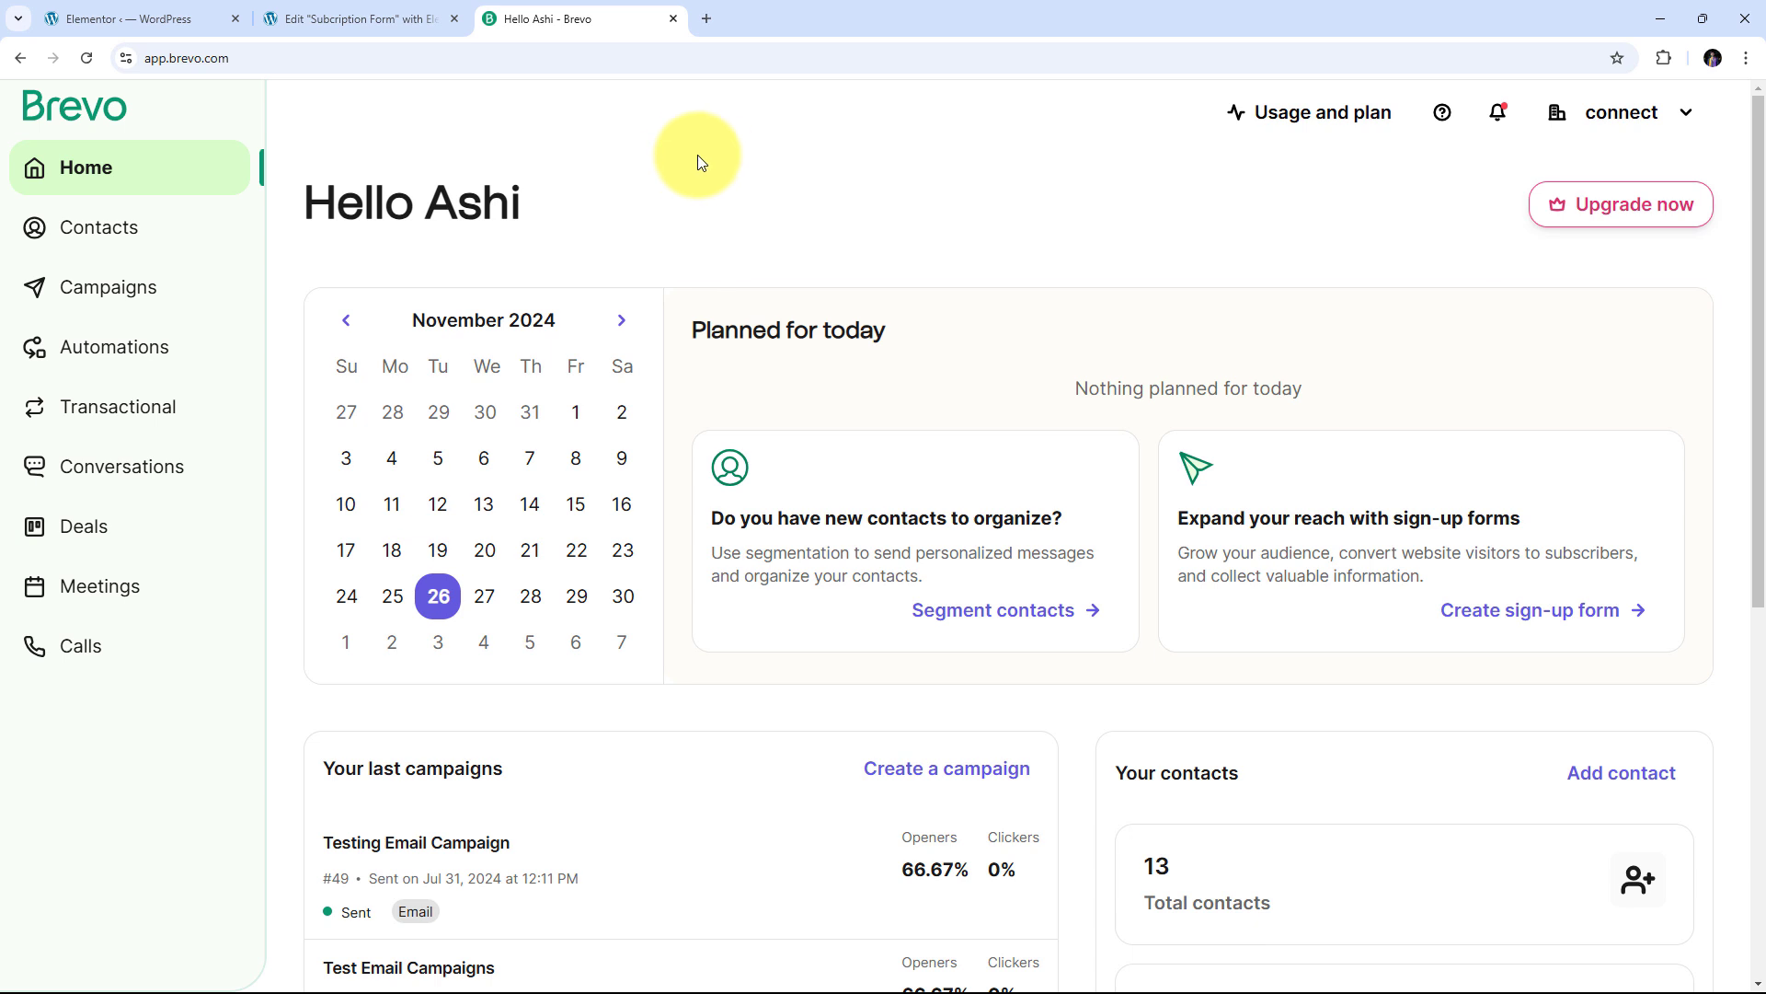
# Load pabbly.com/connect/ in a fresh Chrome tab
pyautogui.click(707, 20)
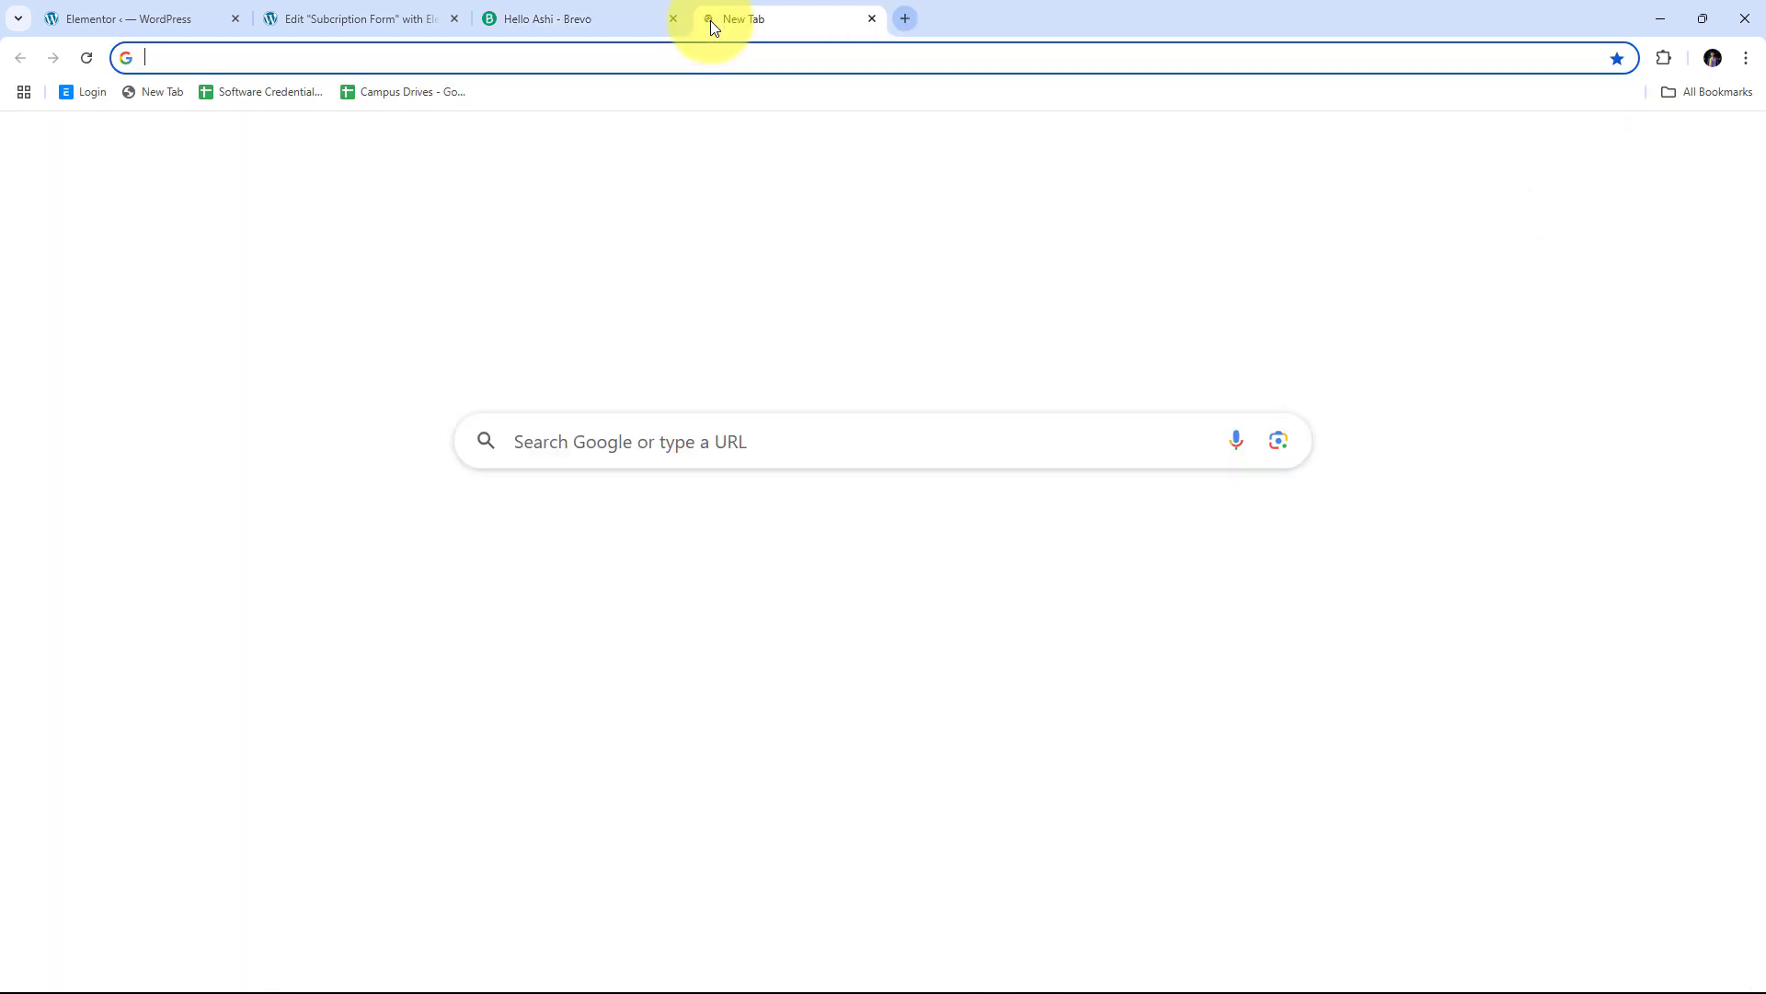
pyautogui.write('pab')
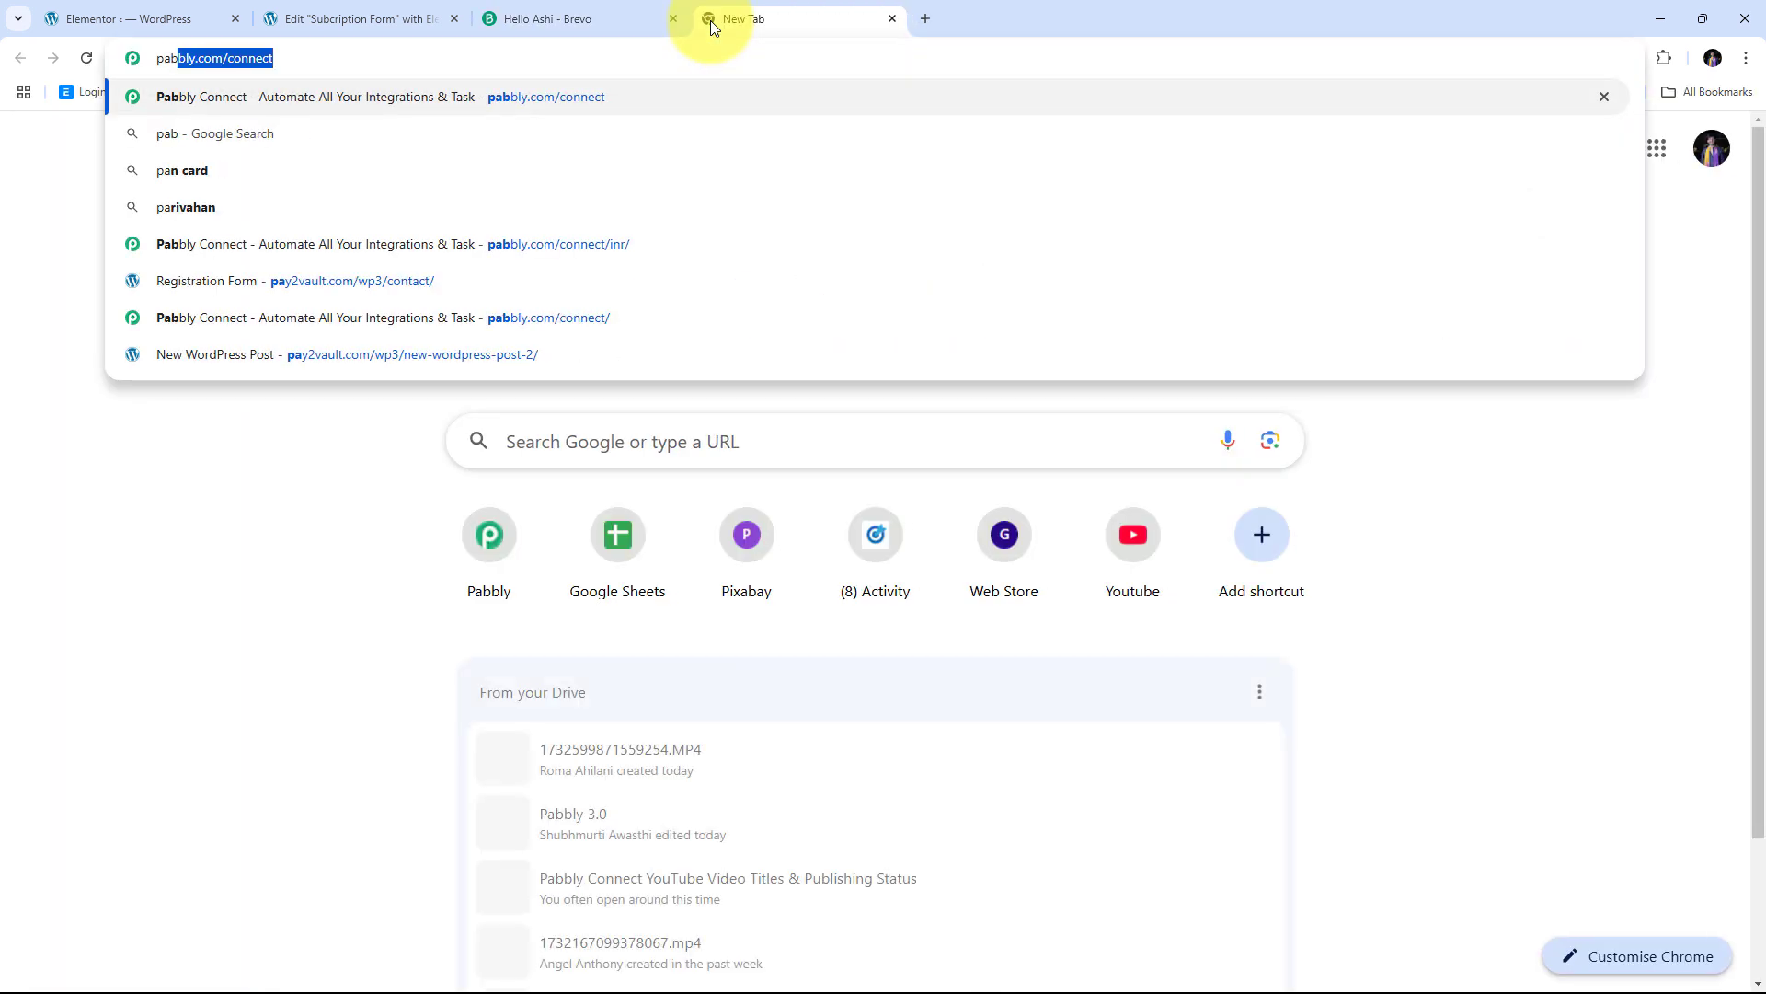
pyautogui.write('bly.c')
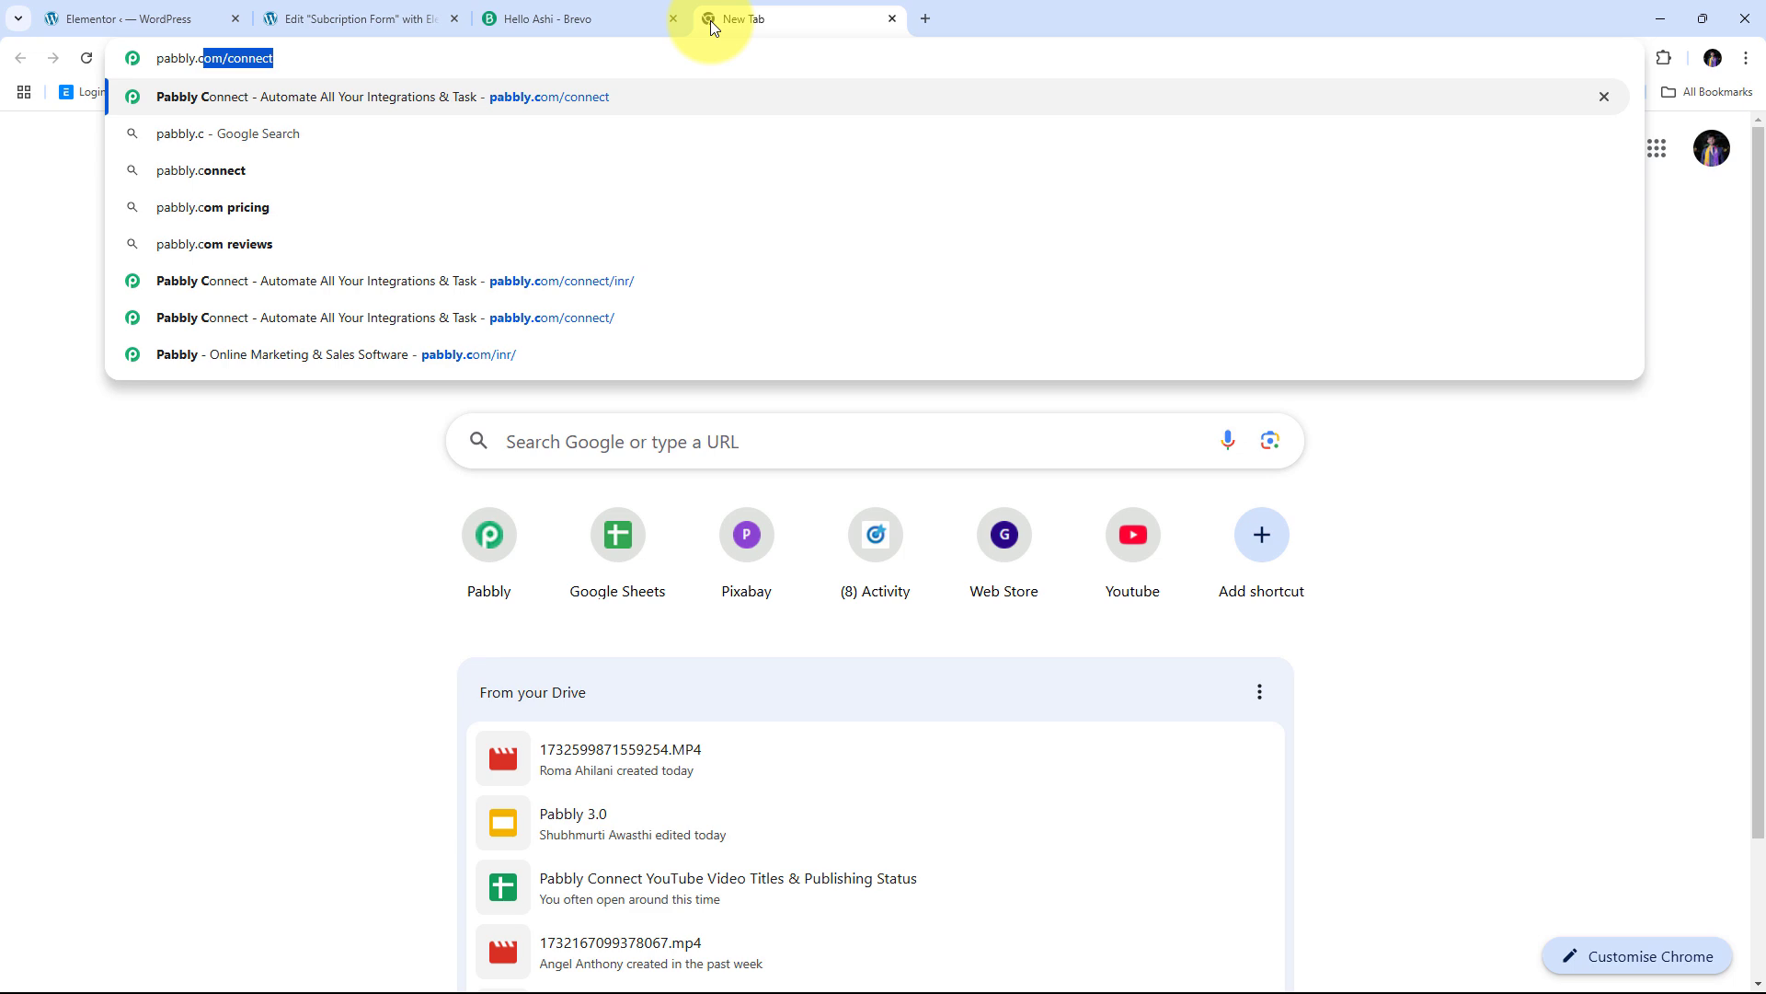
pyautogui.write('om/connect/')
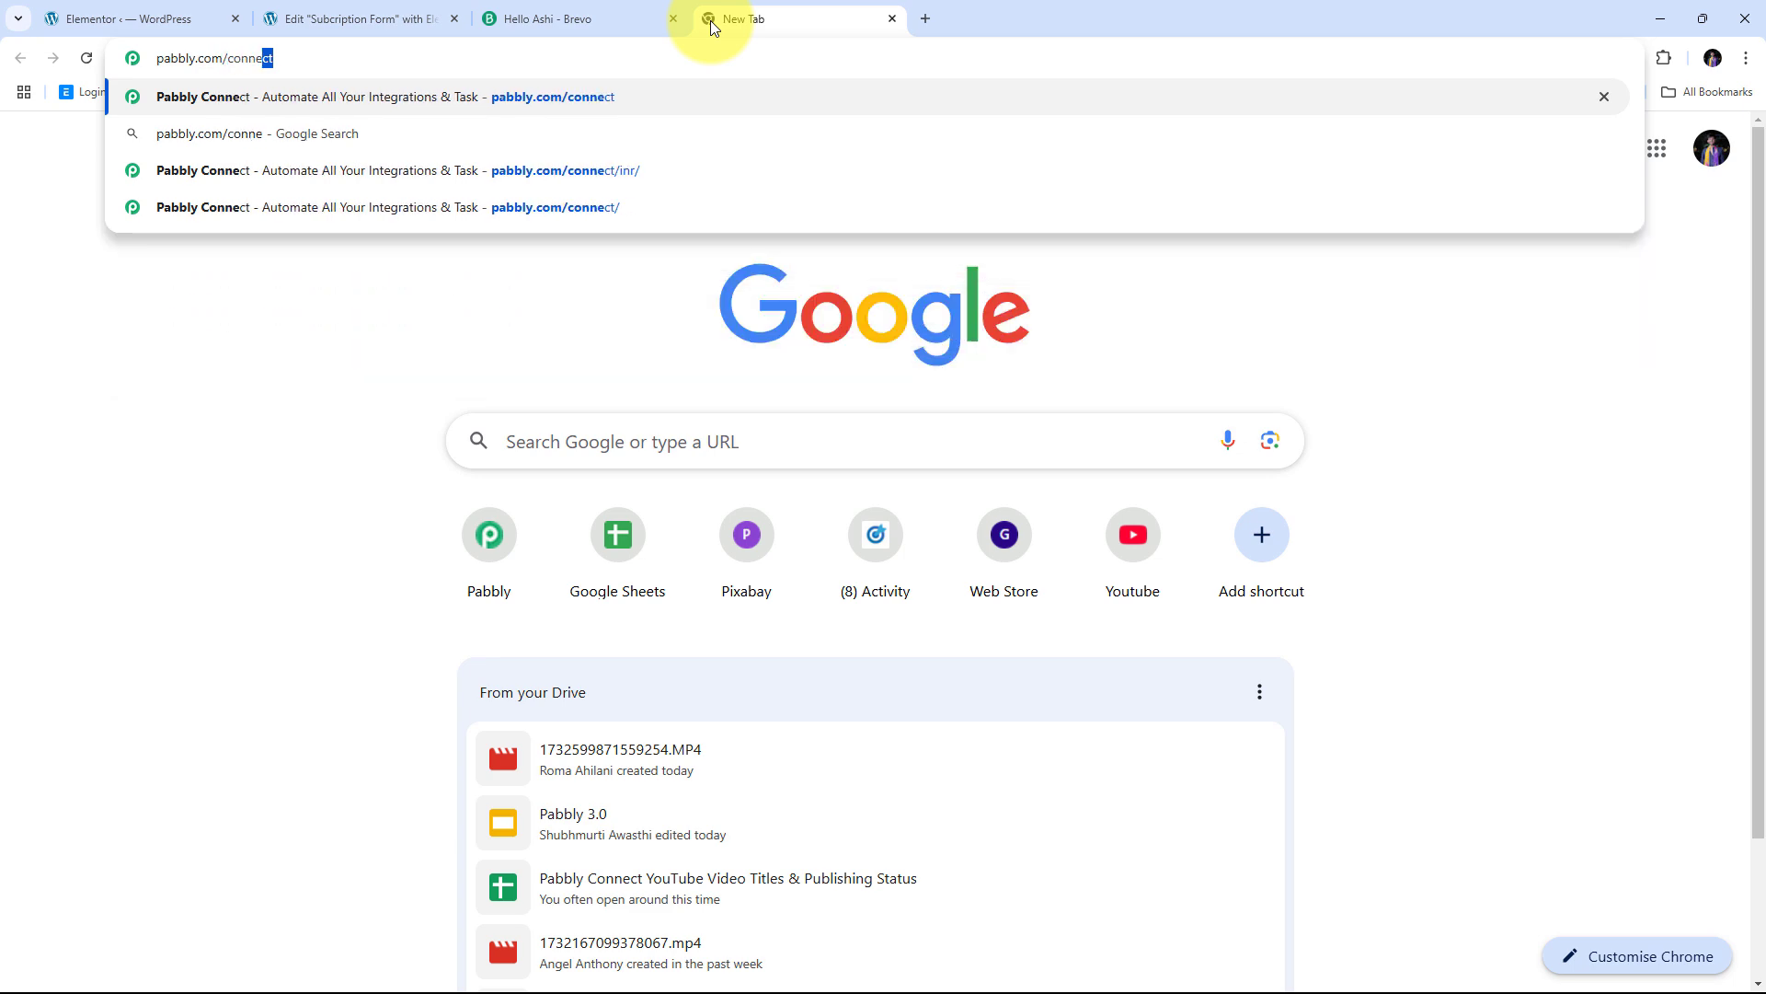
pyautogui.press('Return')
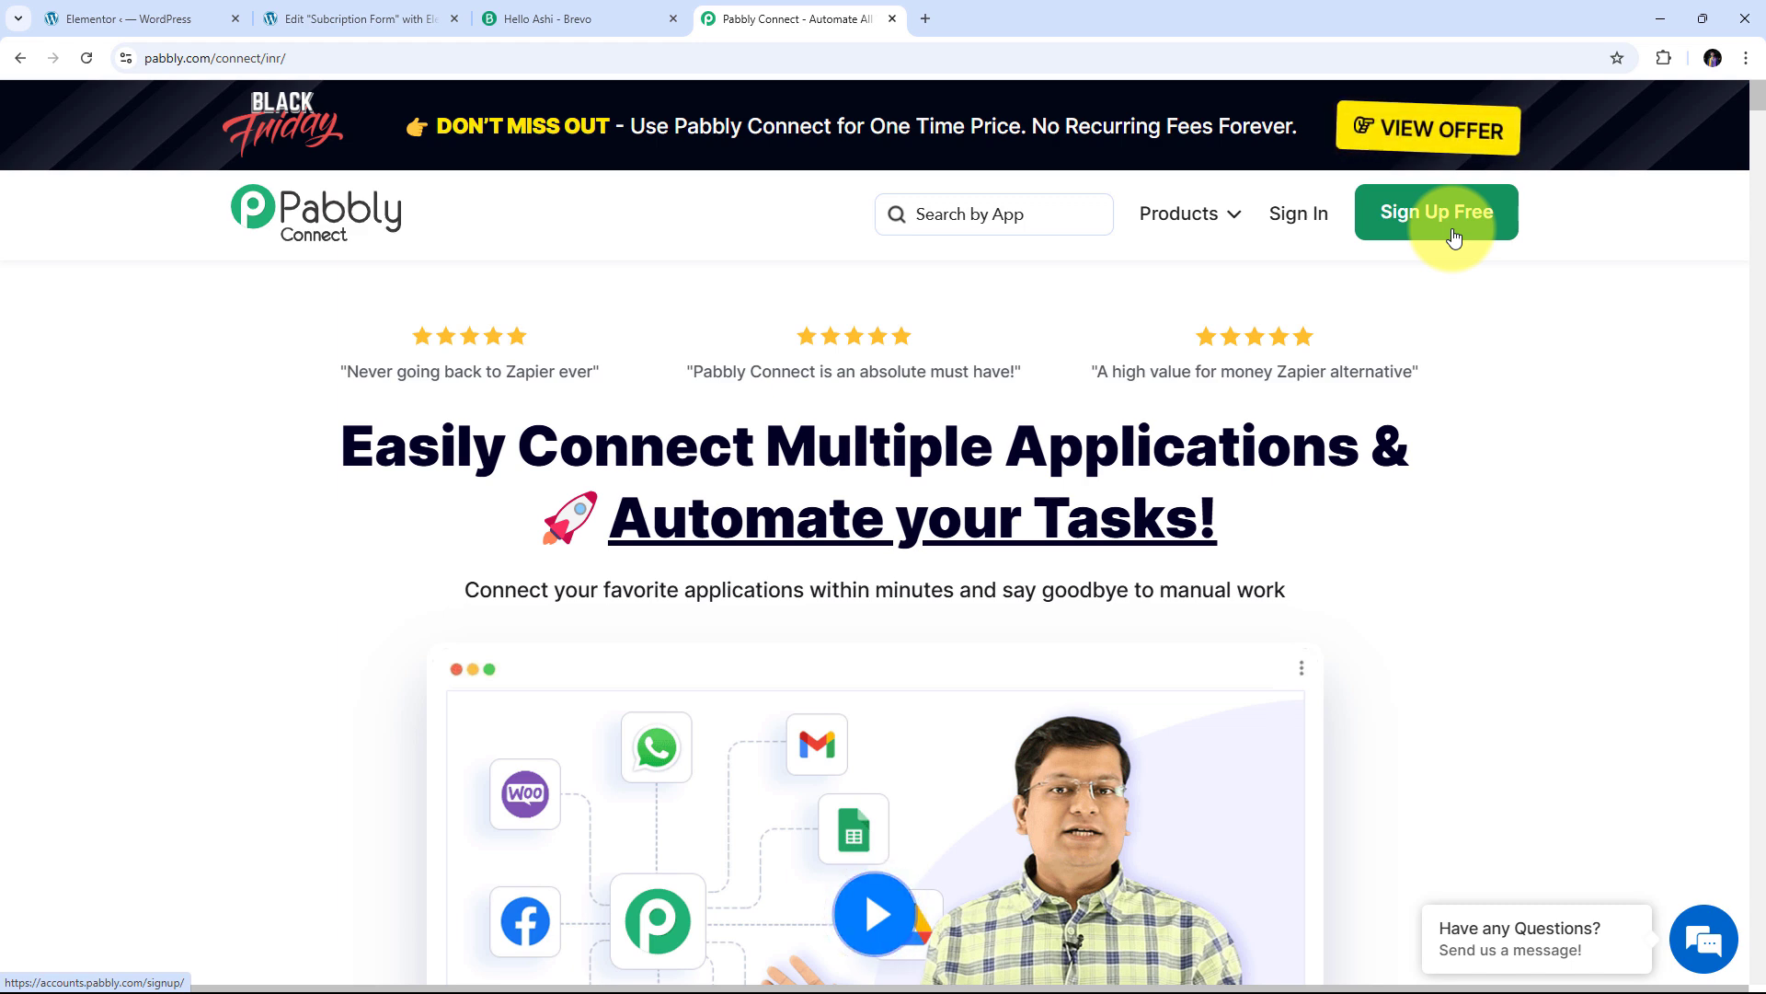
# Sign in and launch Pabbly Connect from the All Pabbly Apps list
pyautogui.click(1288, 236)
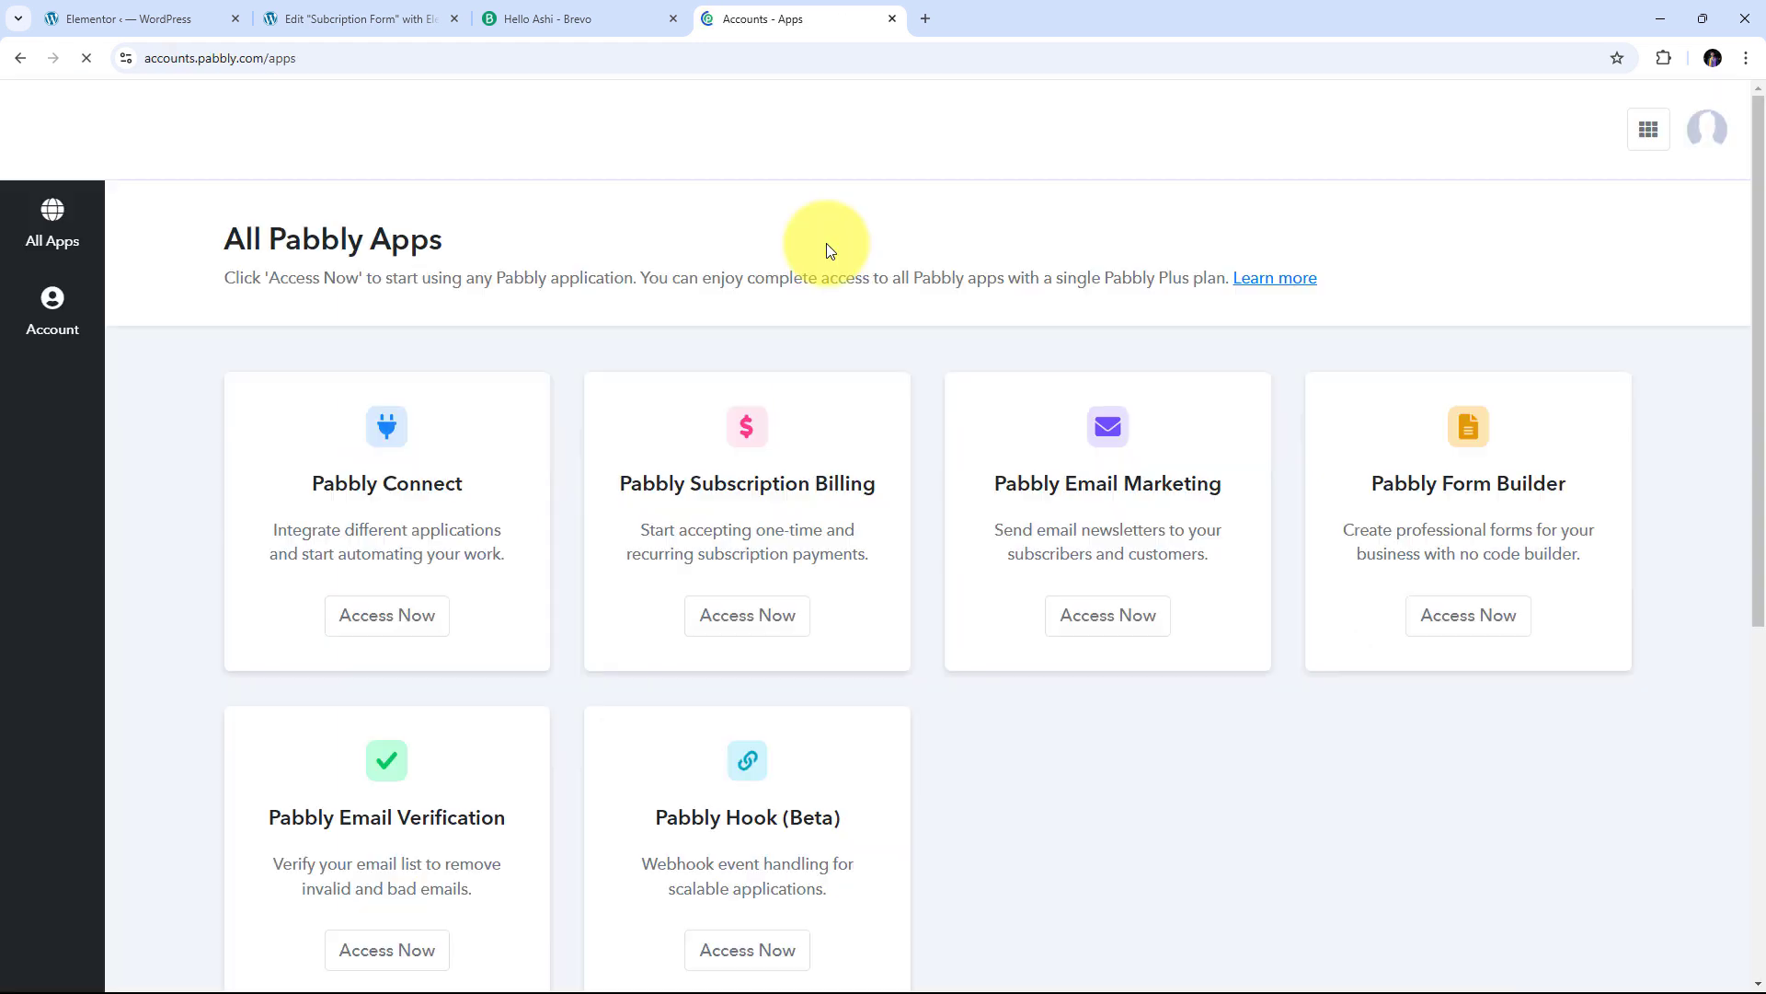
pyautogui.scroll(-1, 644, 244)
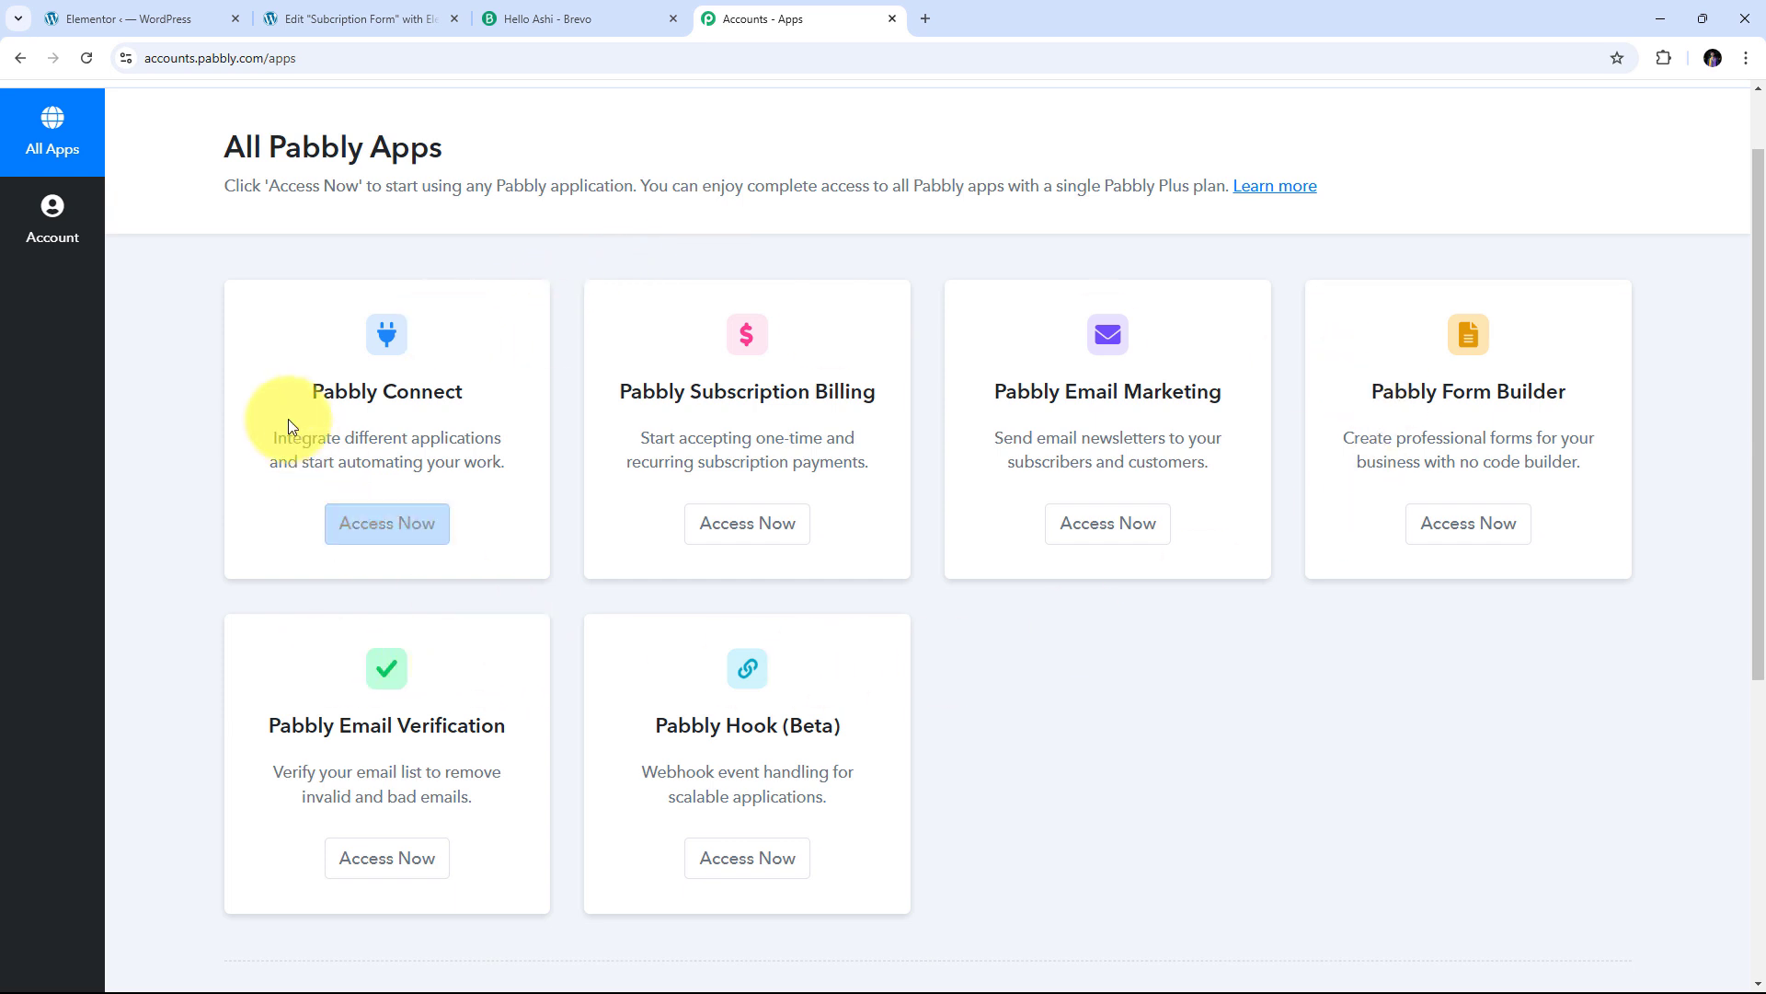
pyautogui.moveTo(306, 390); pyautogui.dragTo(478, 397)
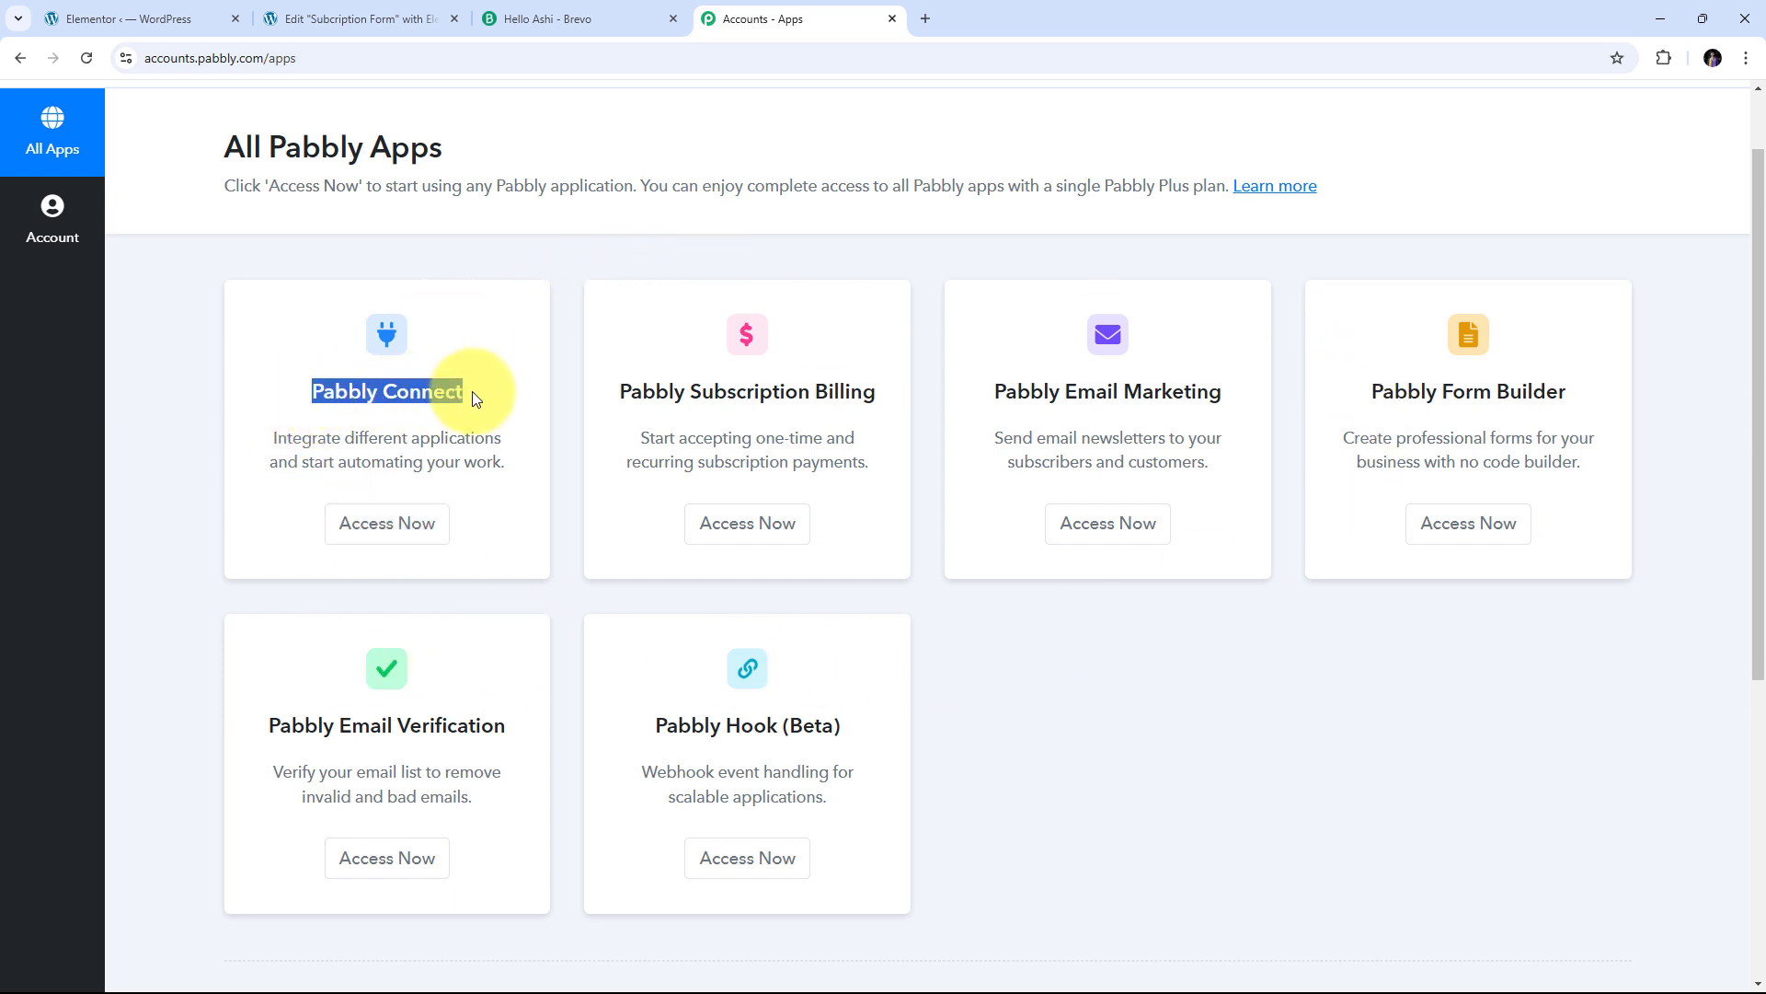
pyautogui.click(388, 536)
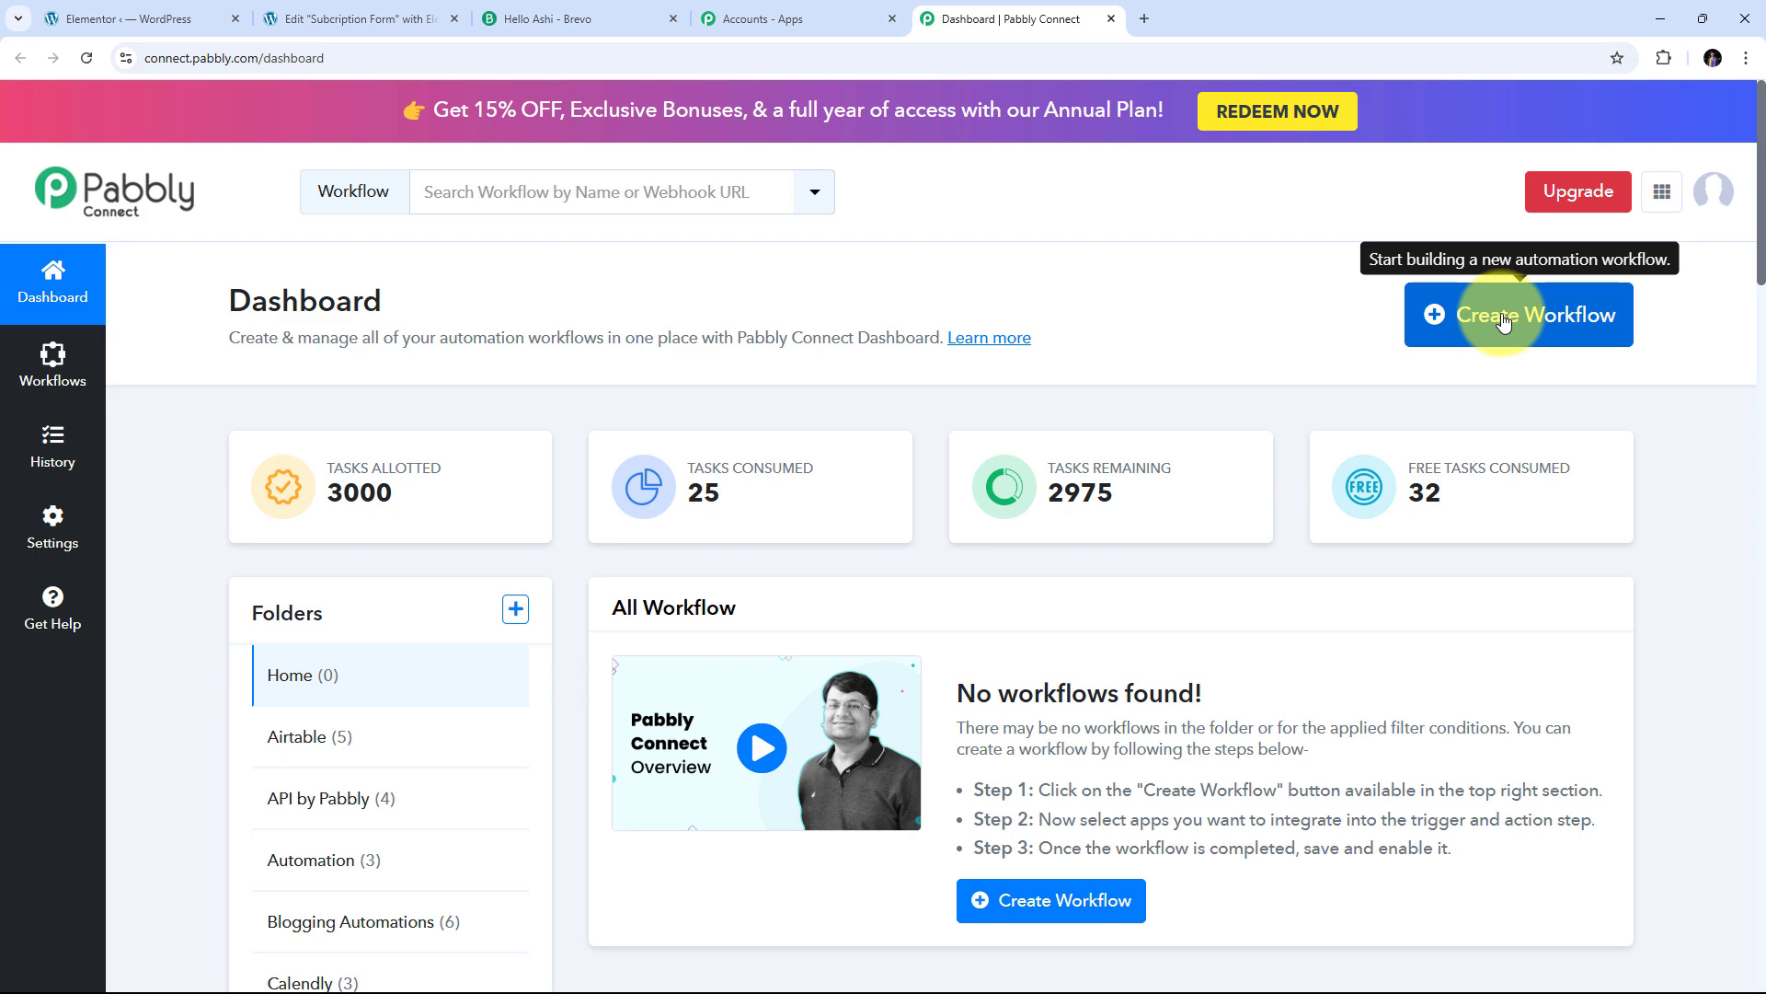
# Paste the prepared workflow name, file it under Automation, and create the workflow
pyautogui.click(1463, 315)
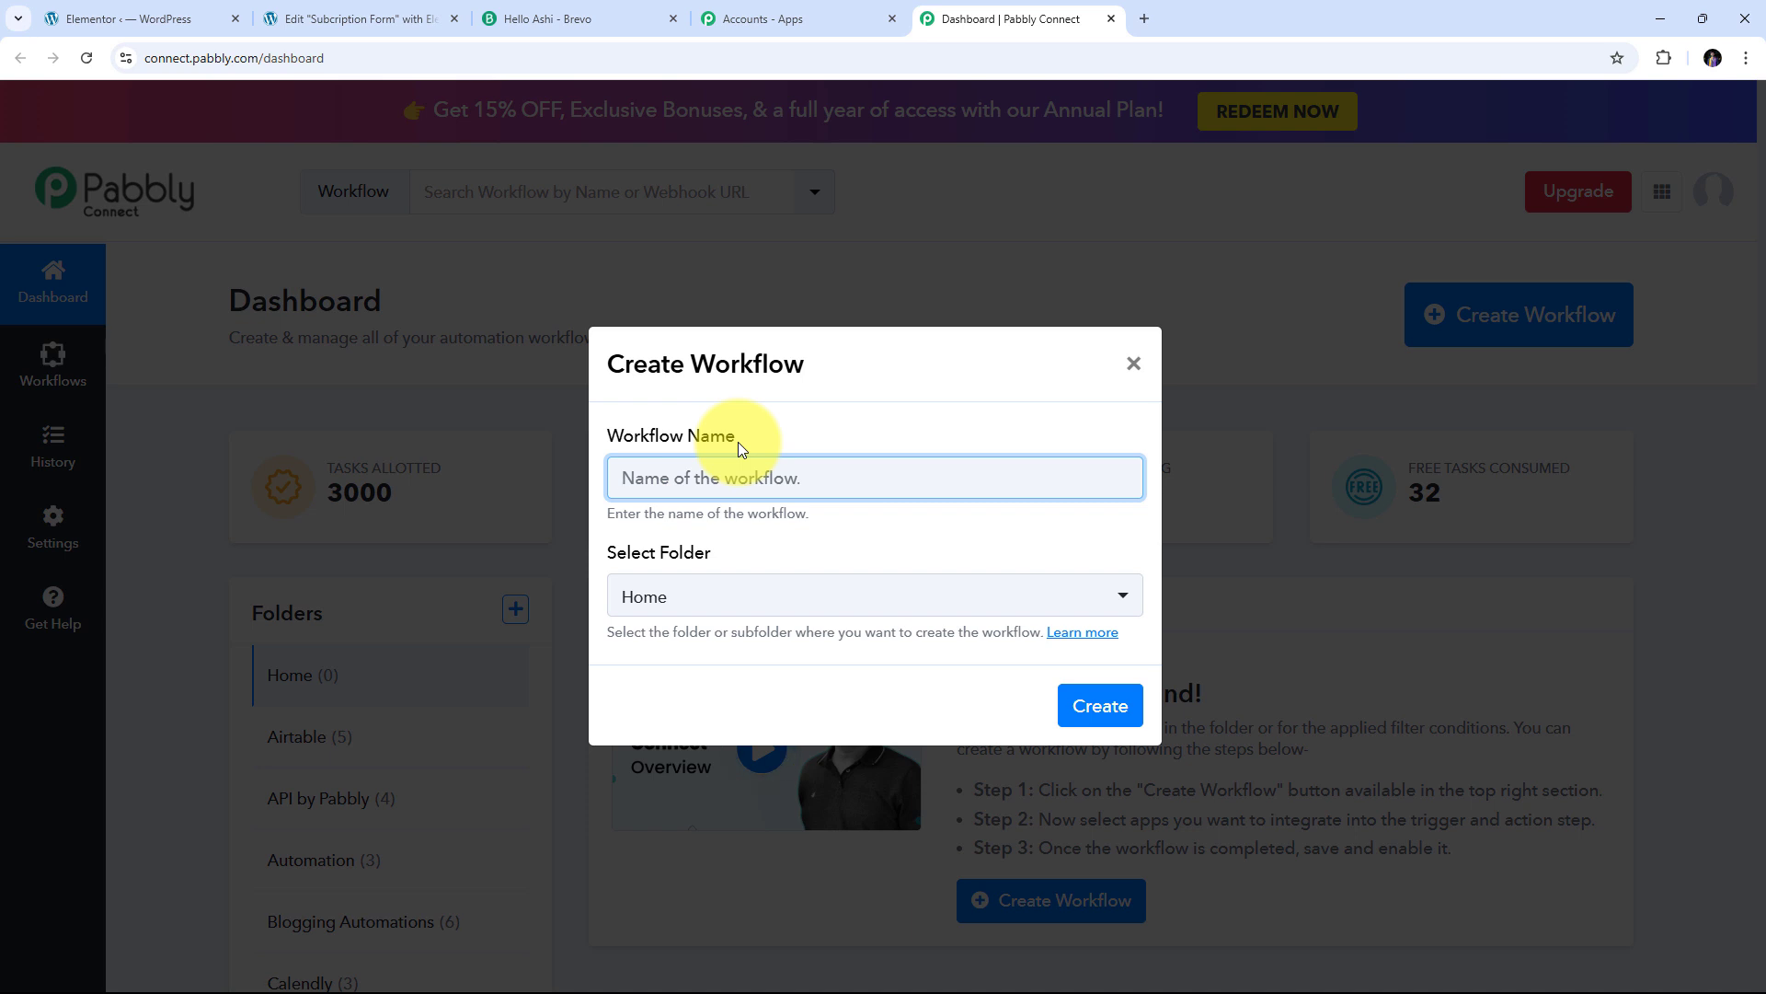
pyautogui.write('Create or Update Brevo Contact on Elementor Form Submission')
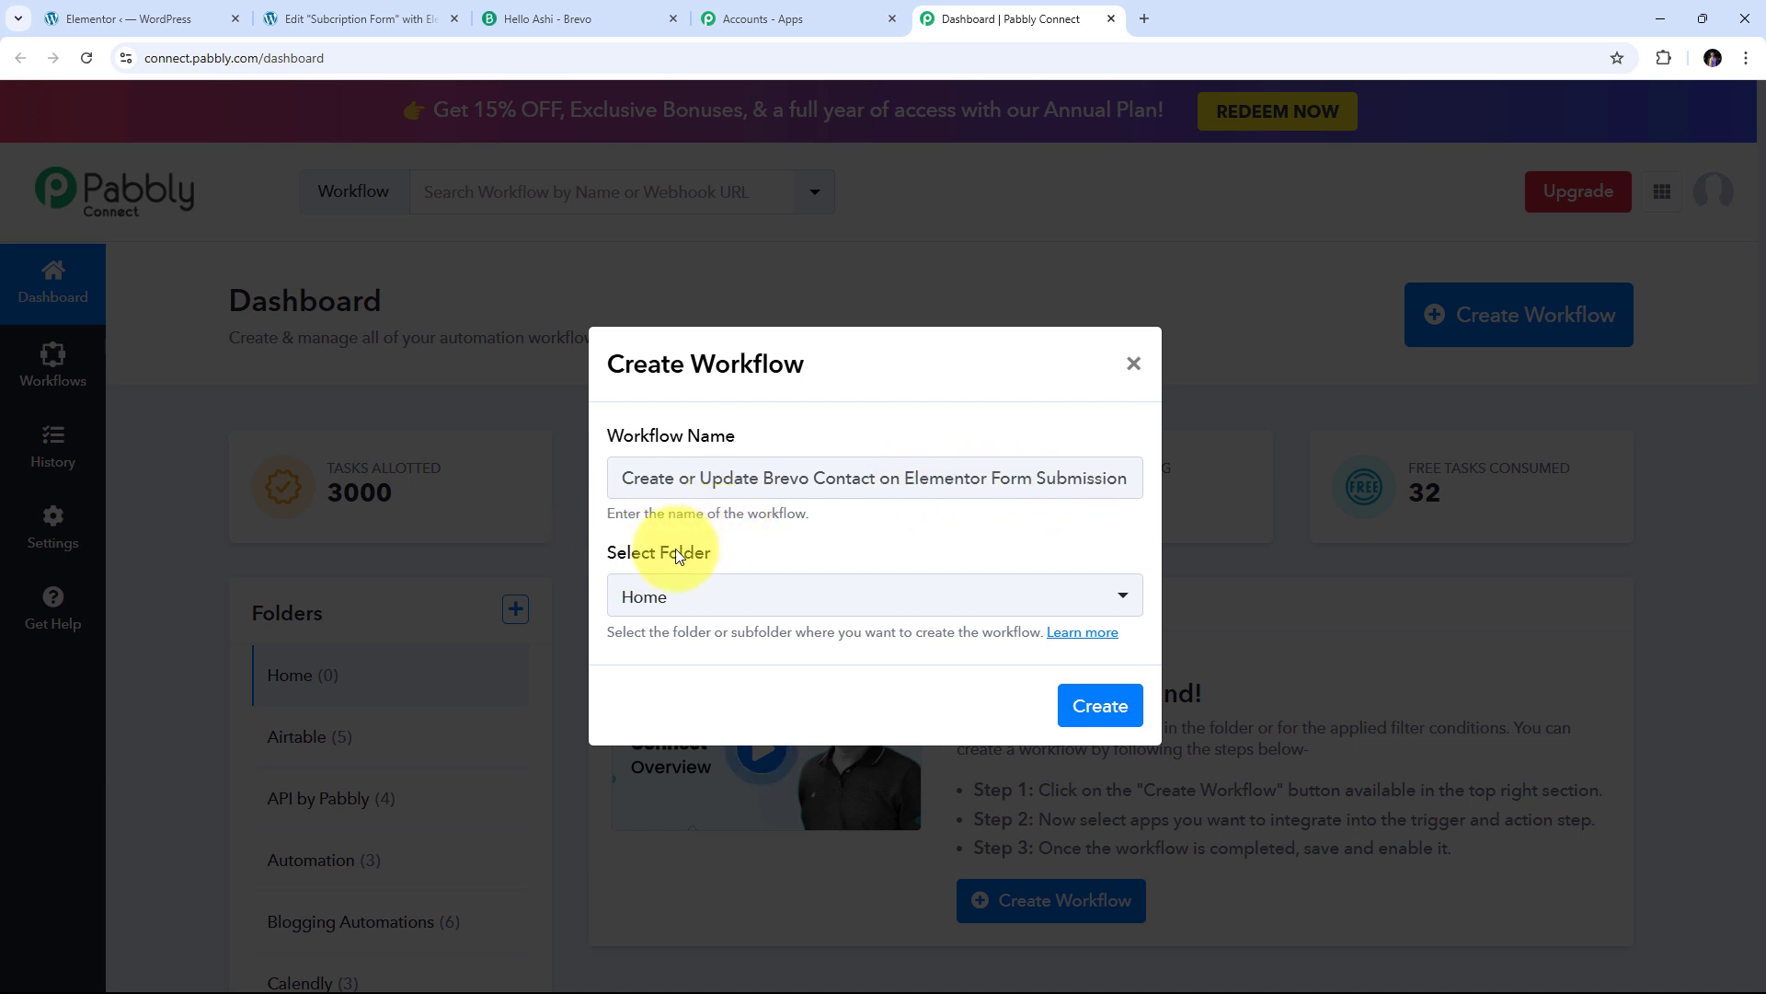
pyautogui.click(883, 602)
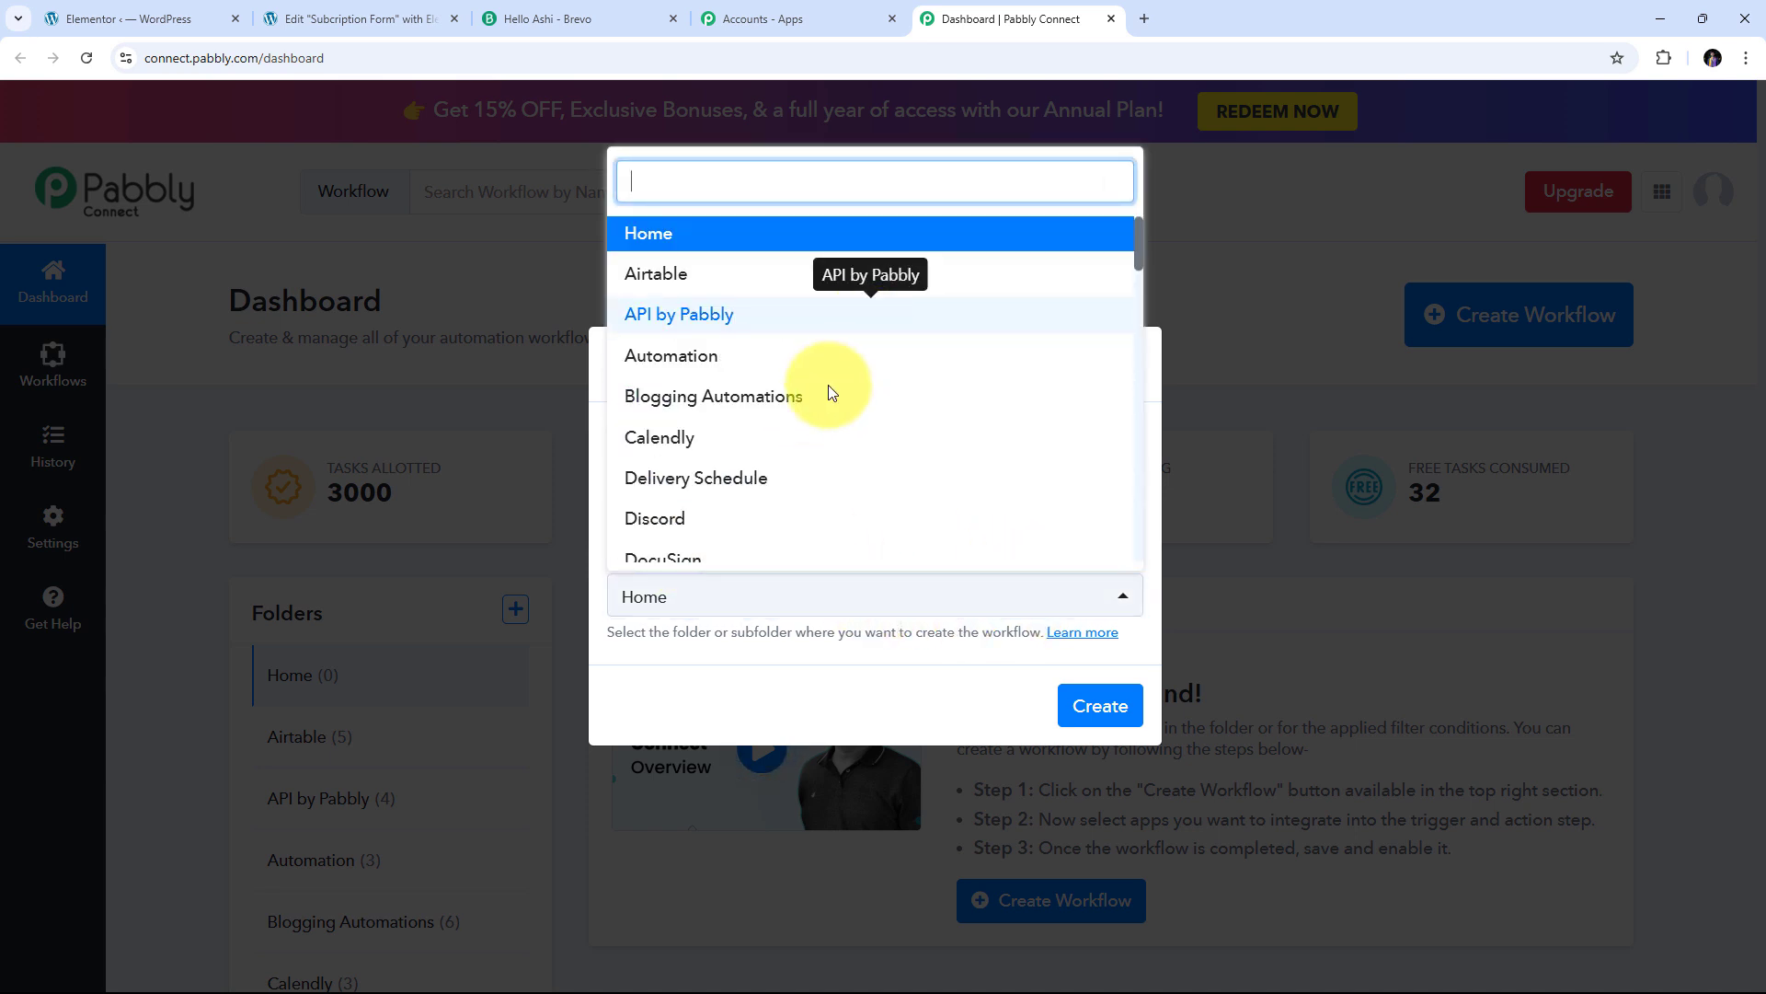
pyautogui.scroll(-6, 833, 381)
pyautogui.scroll(6, 819, 419)
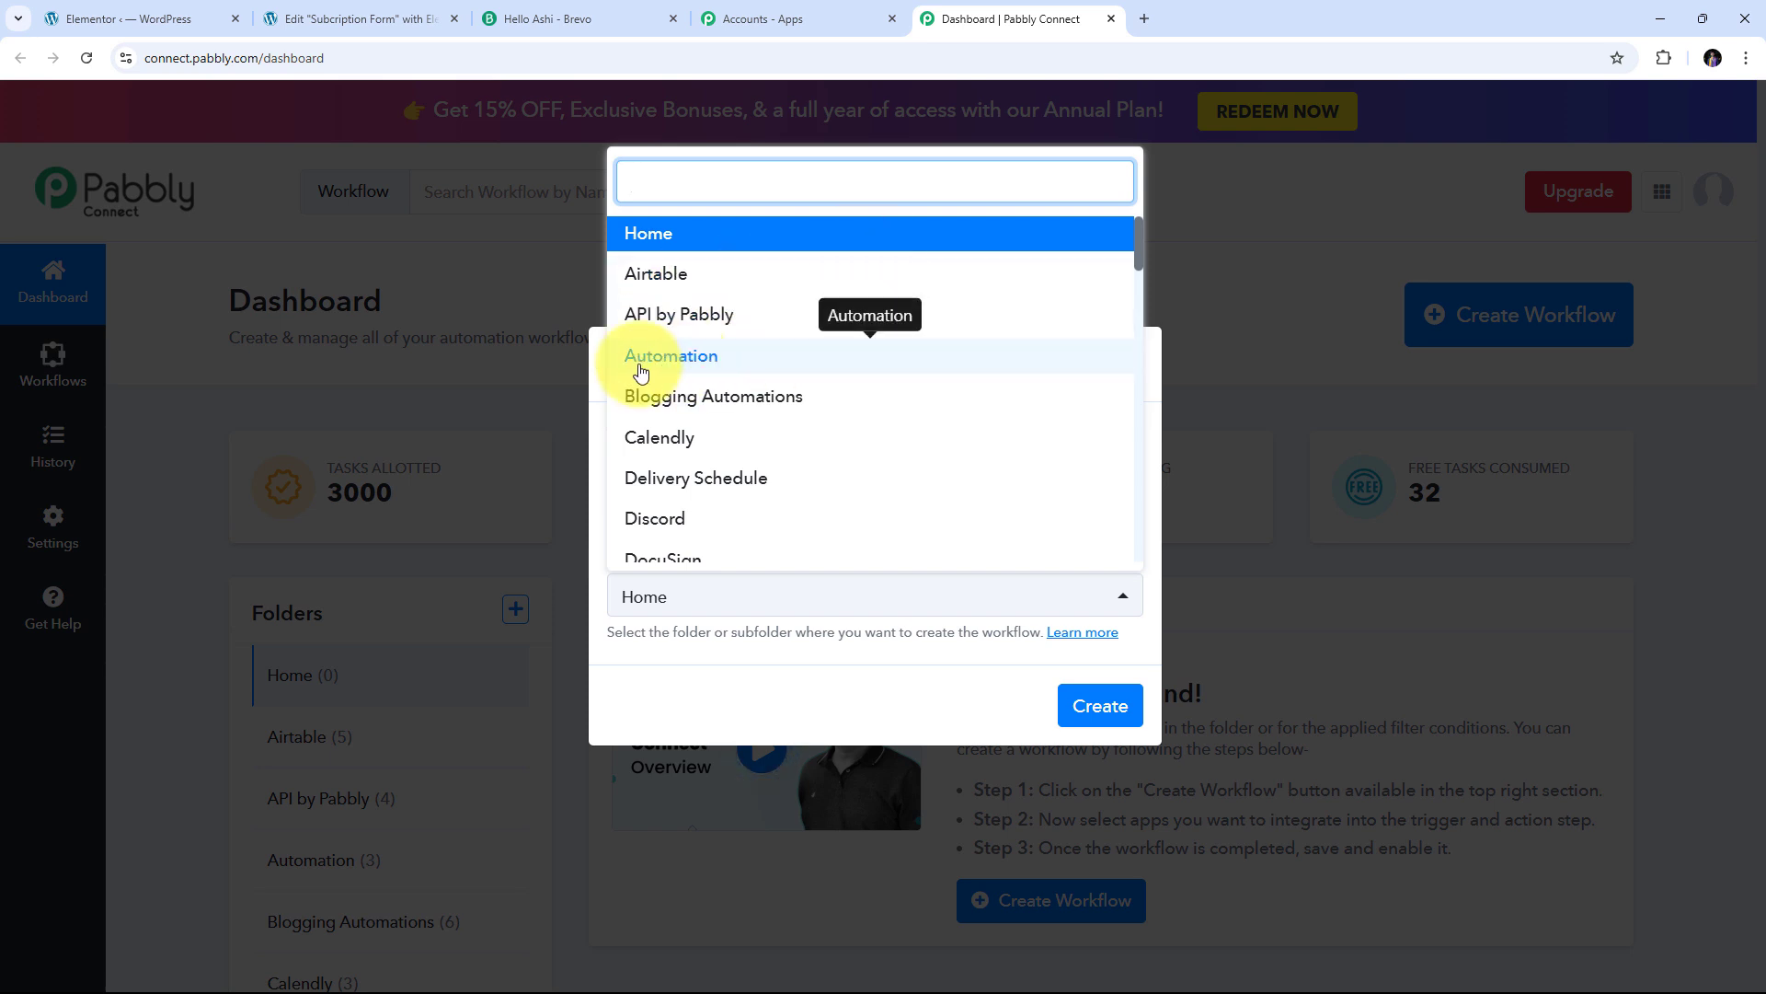
pyautogui.click(716, 367)
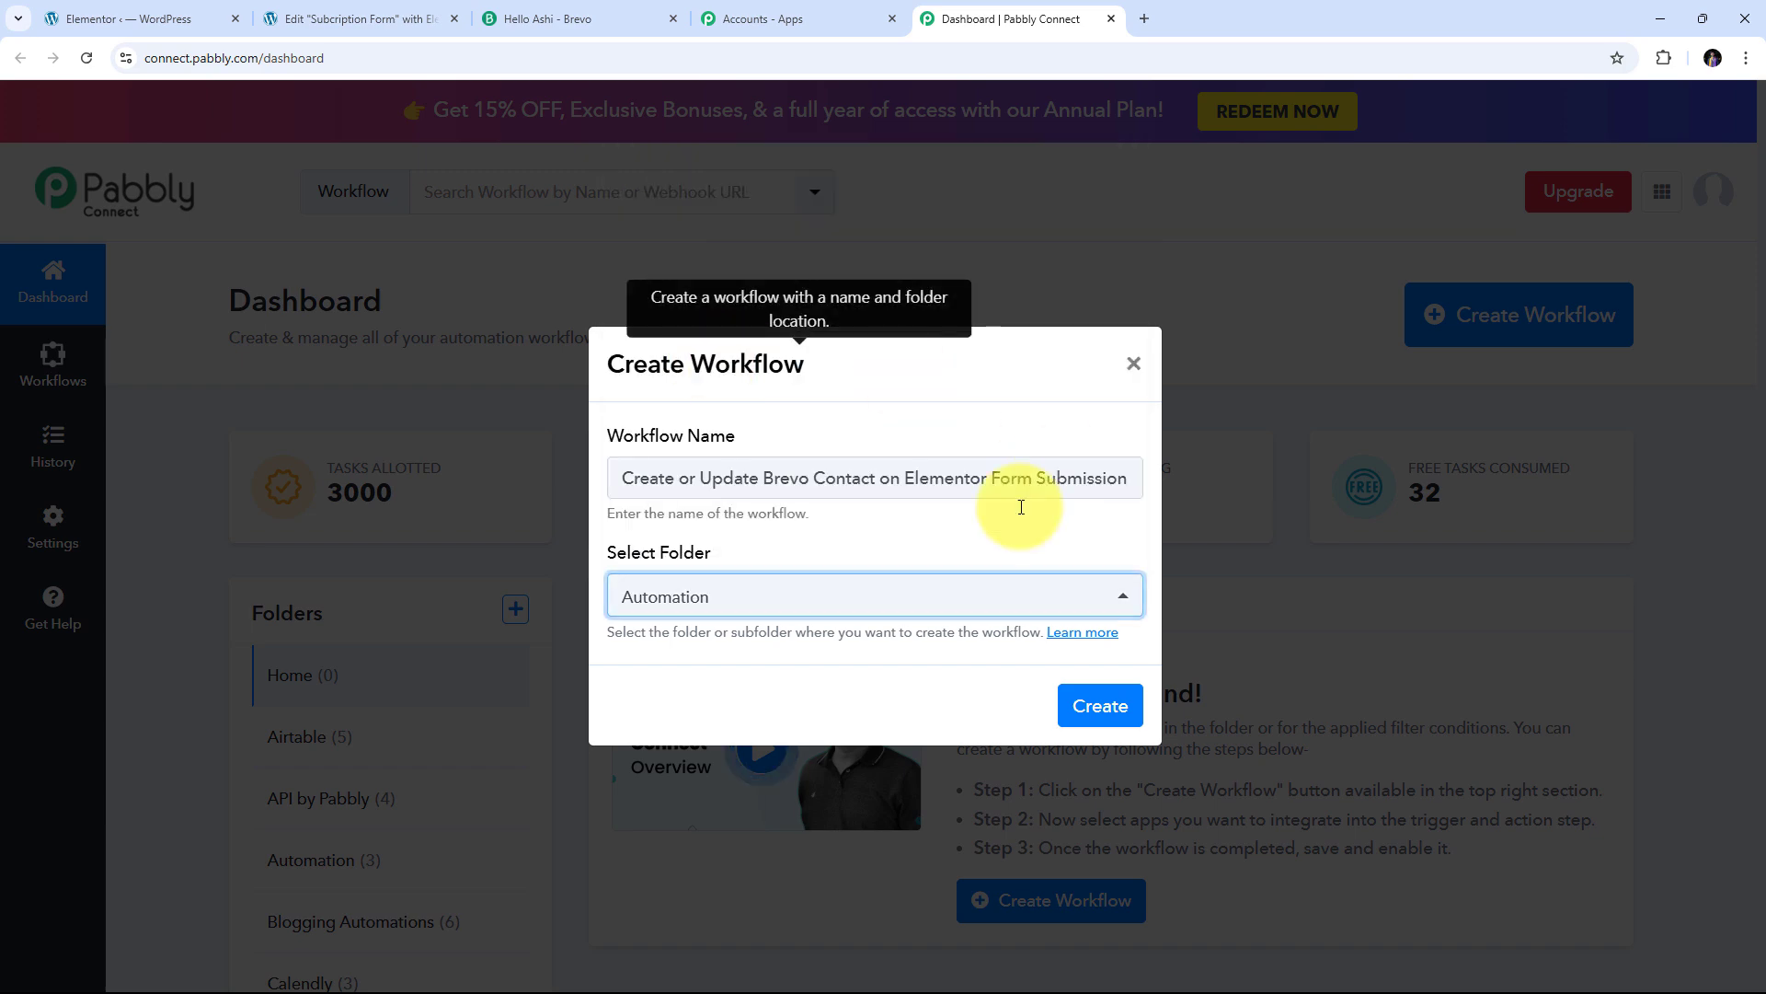
pyautogui.click(1091, 706)
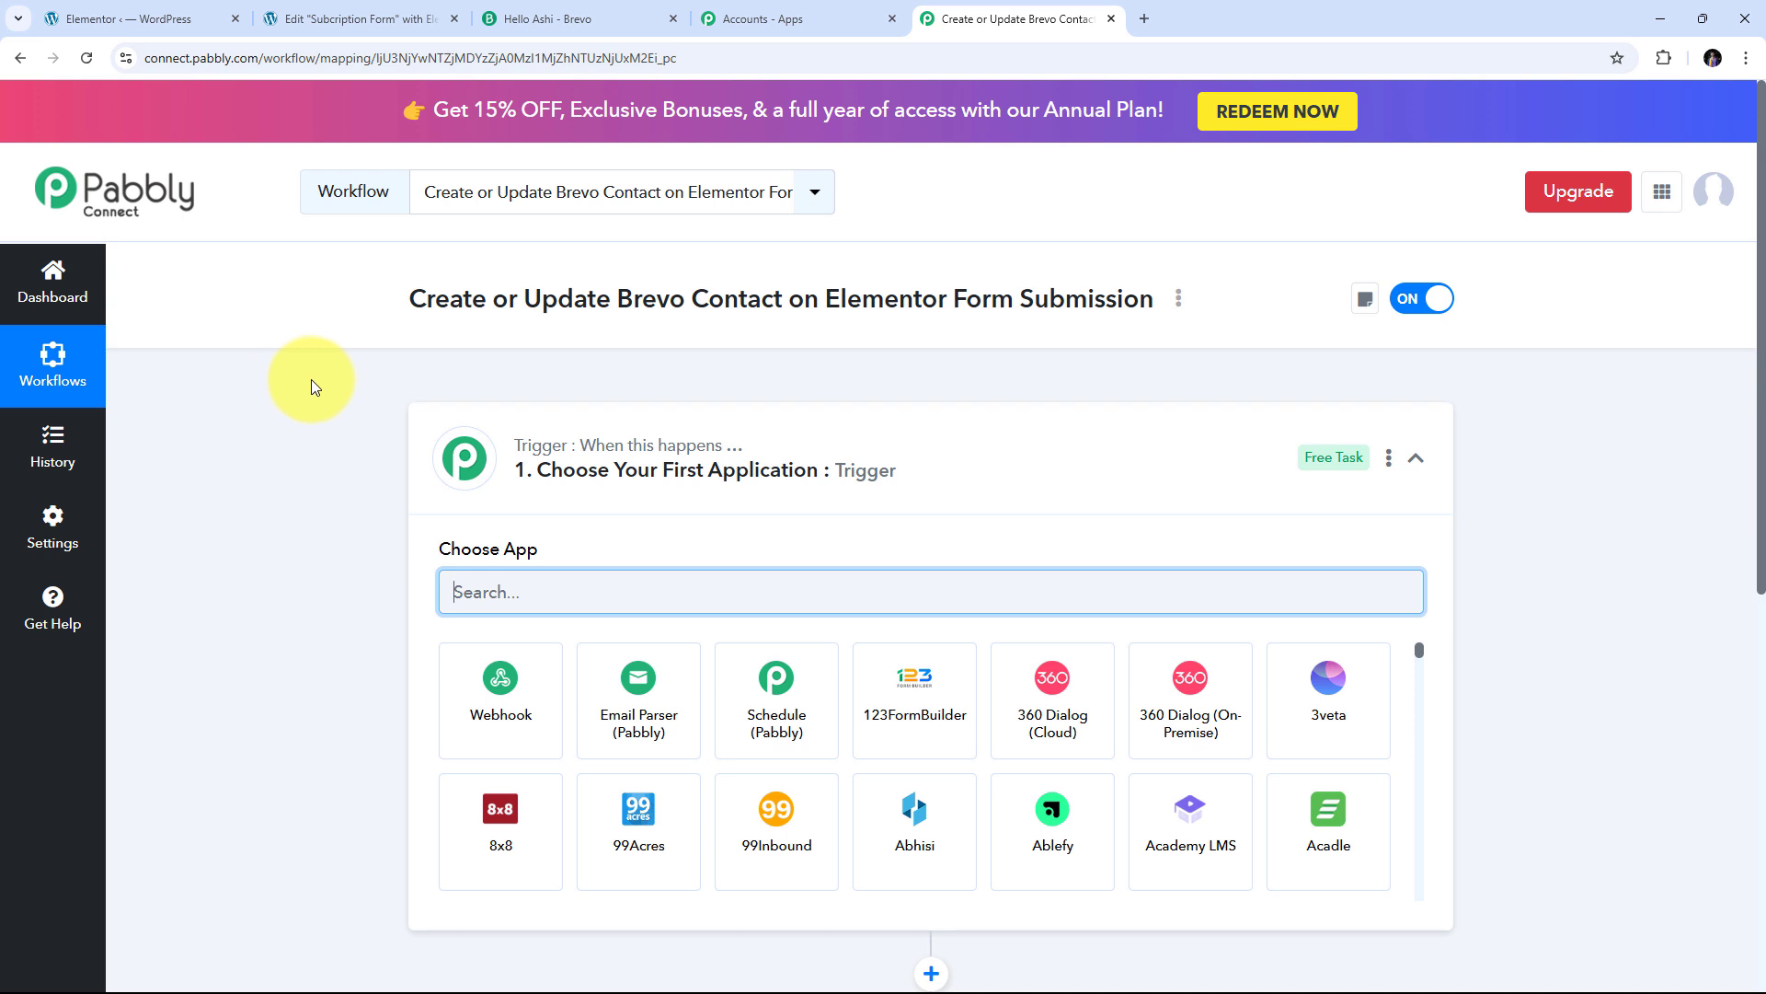
pyautogui.scroll(-3, 311, 379)
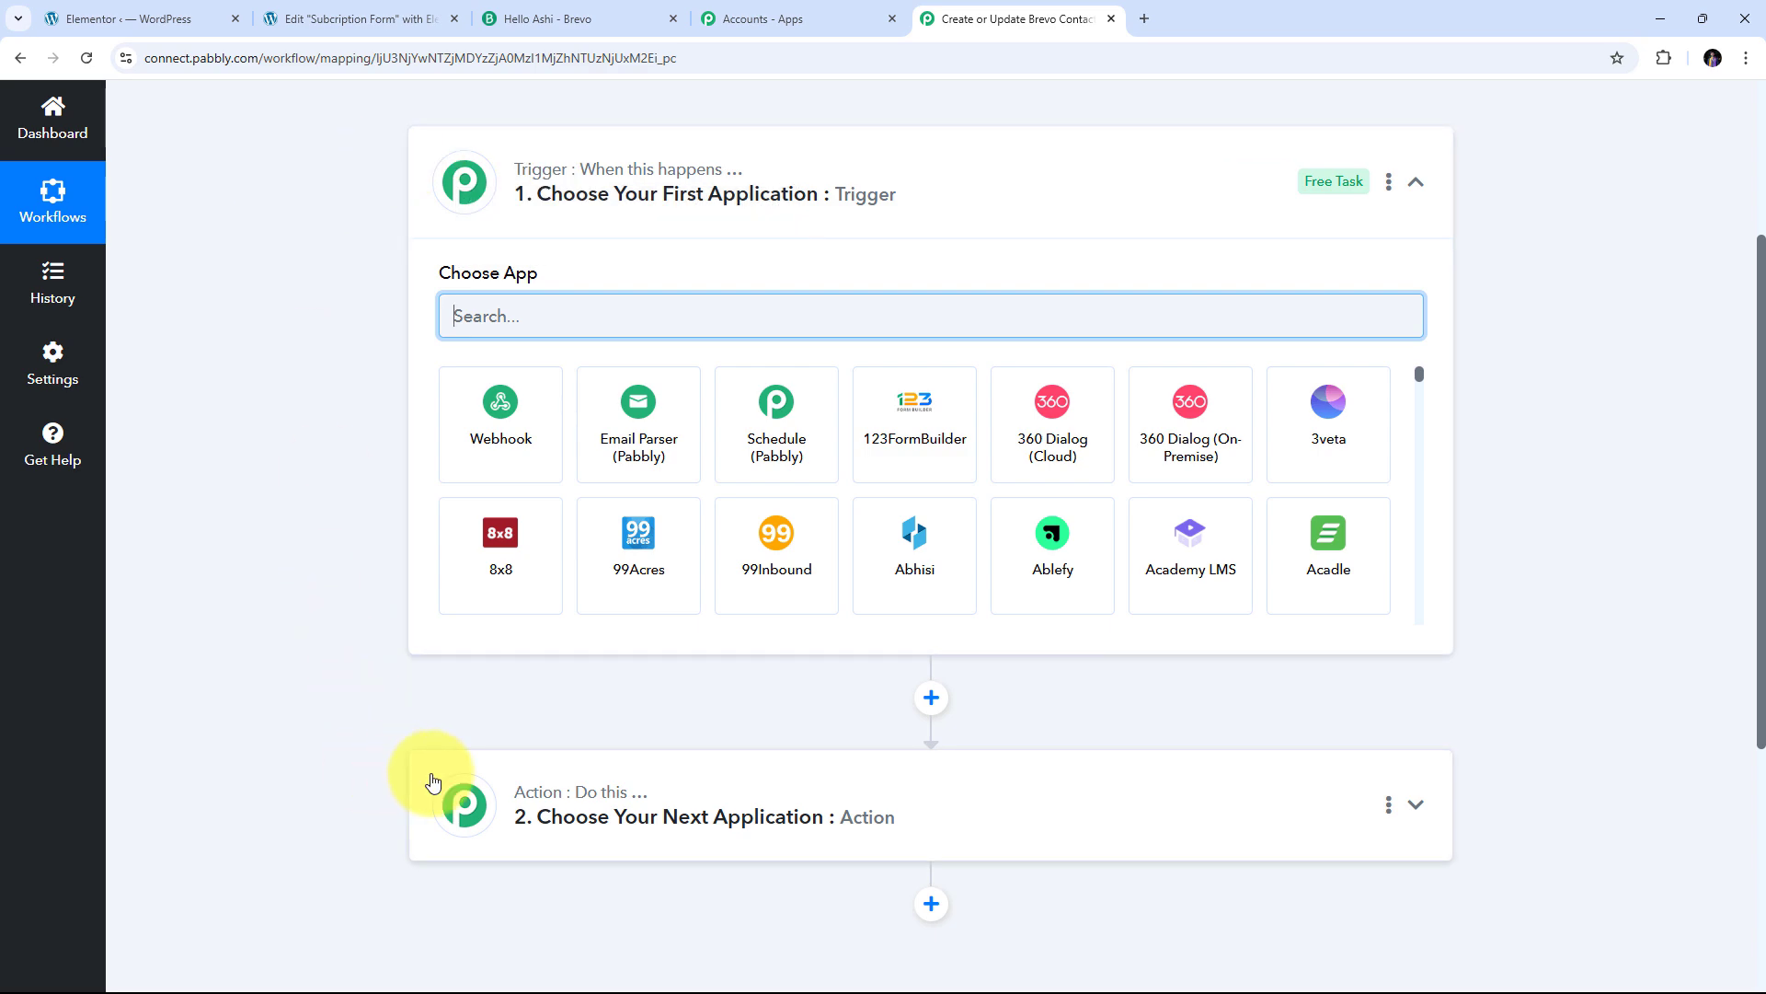
pyautogui.scroll(3, 442, 570)
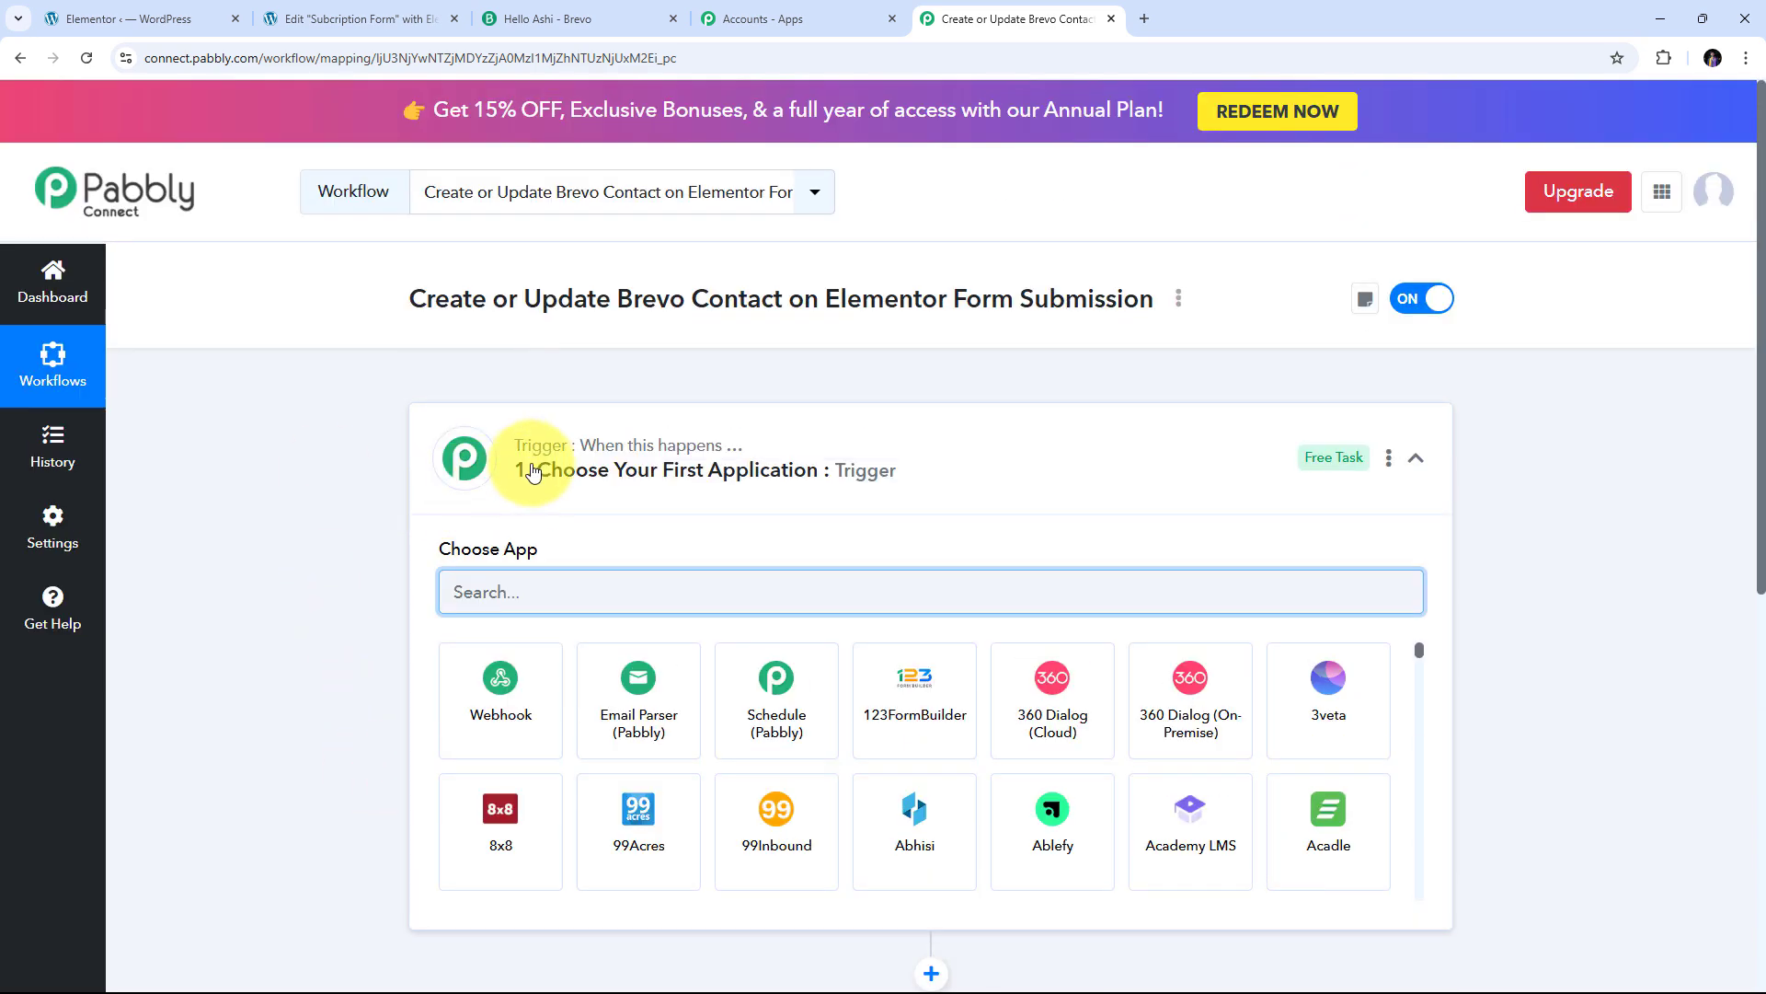
pyautogui.scroll(-4, 685, 451)
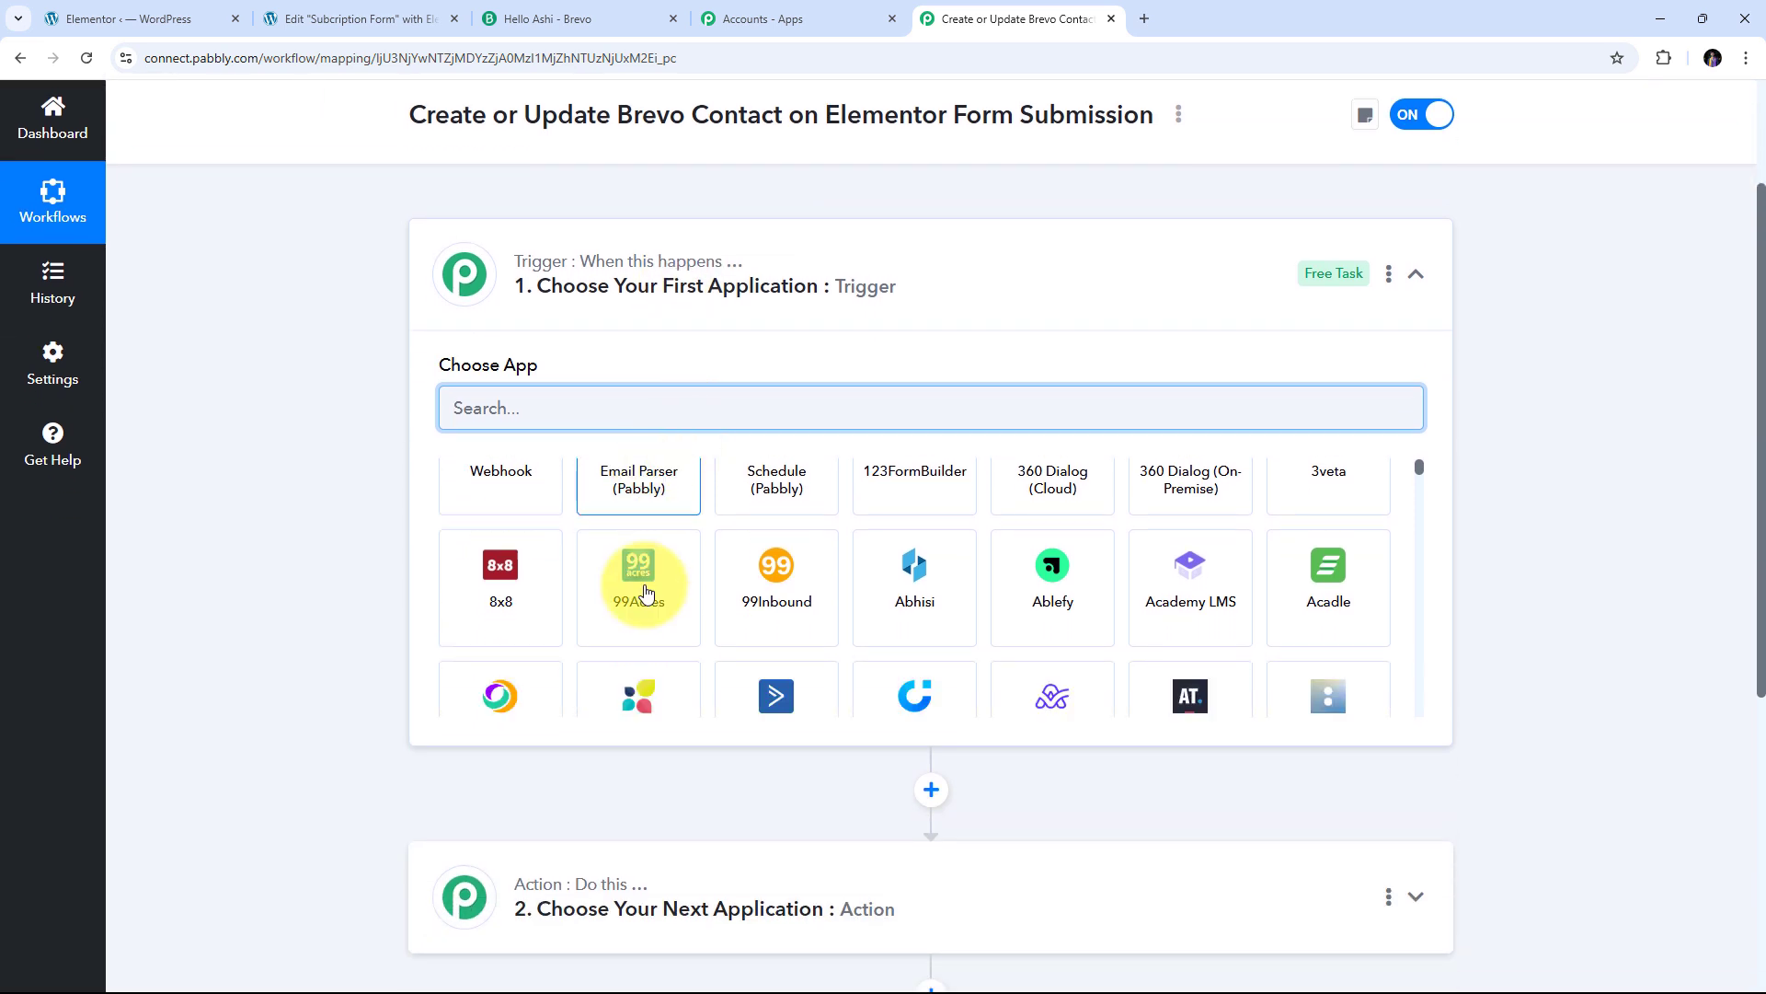
pyautogui.scroll(3, 584, 552)
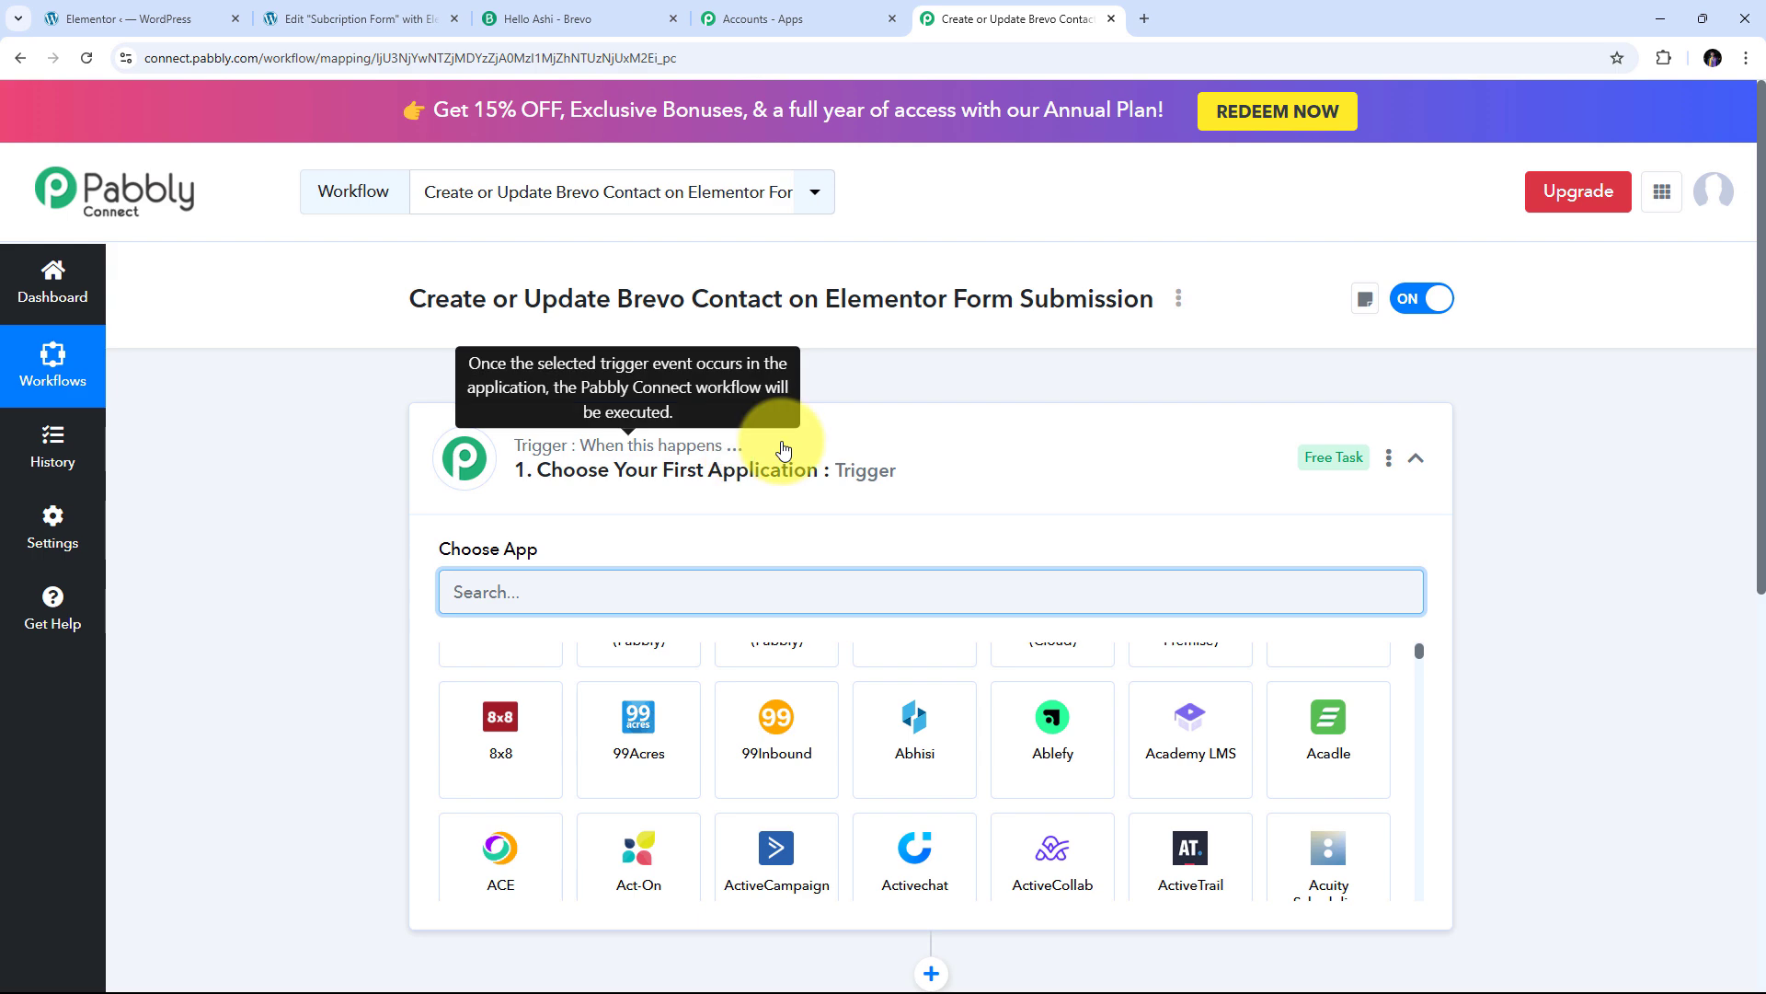
pyautogui.scroll(-3, 699, 450)
pyautogui.scroll(-1, 682, 430)
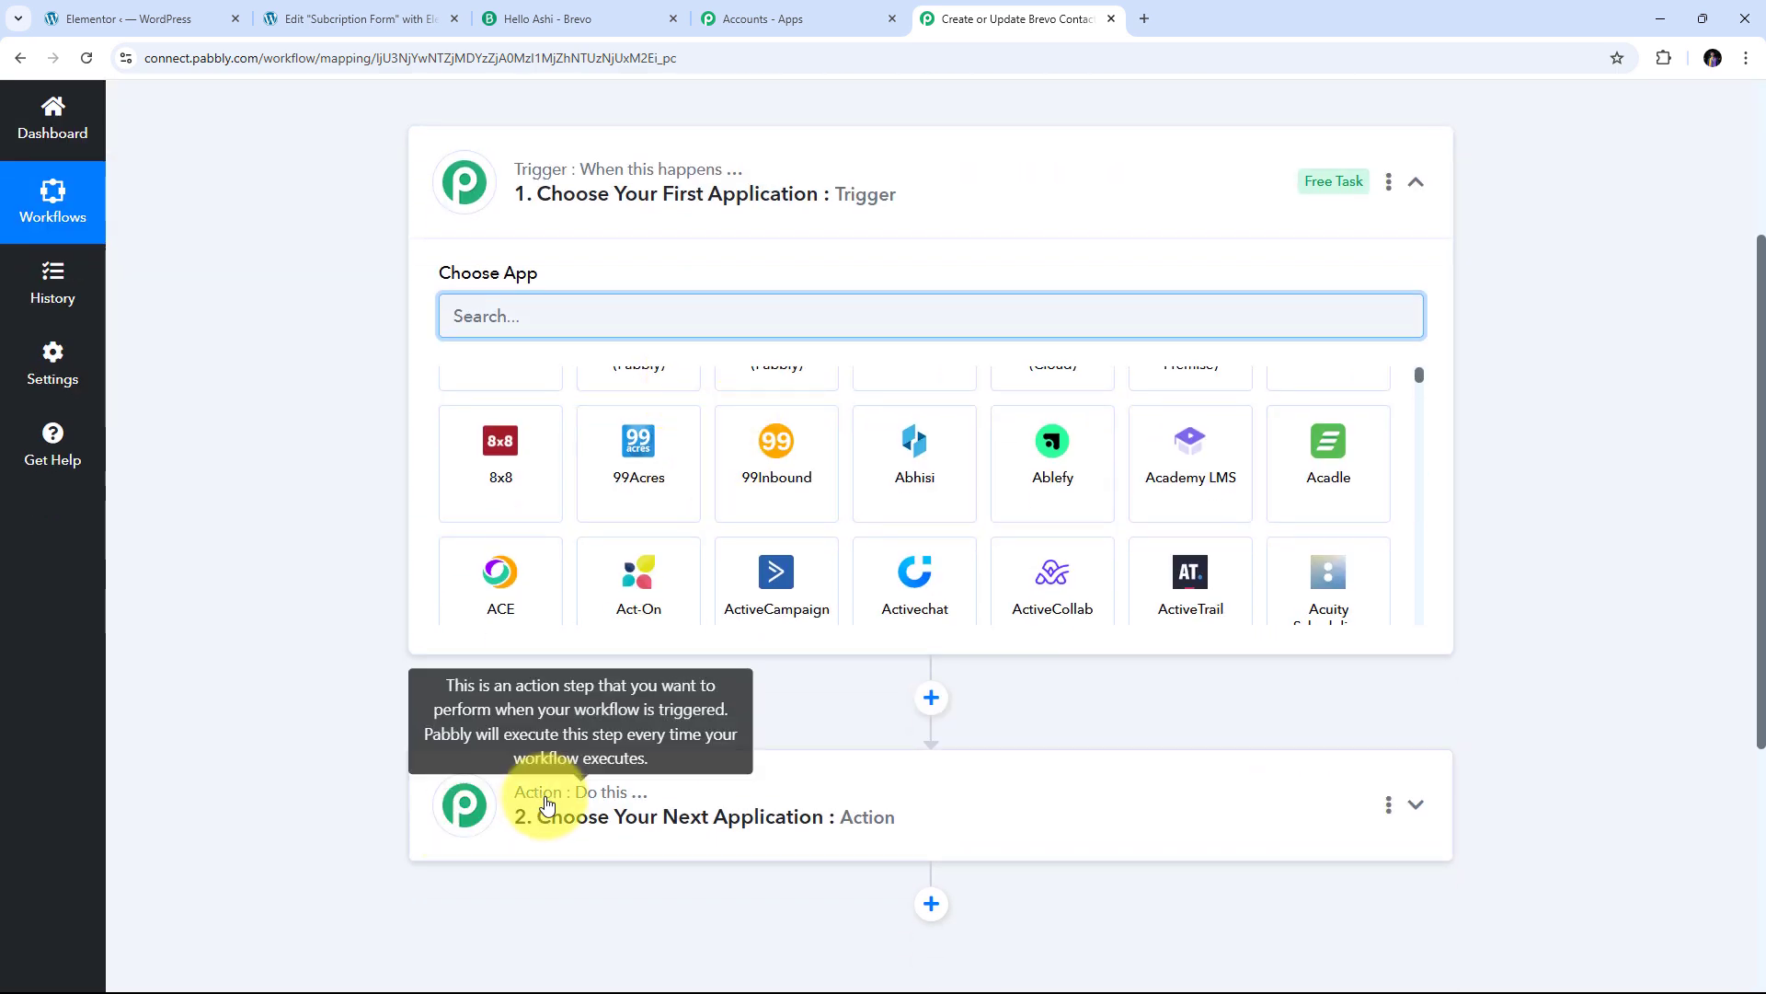
pyautogui.scroll(2, 643, 570)
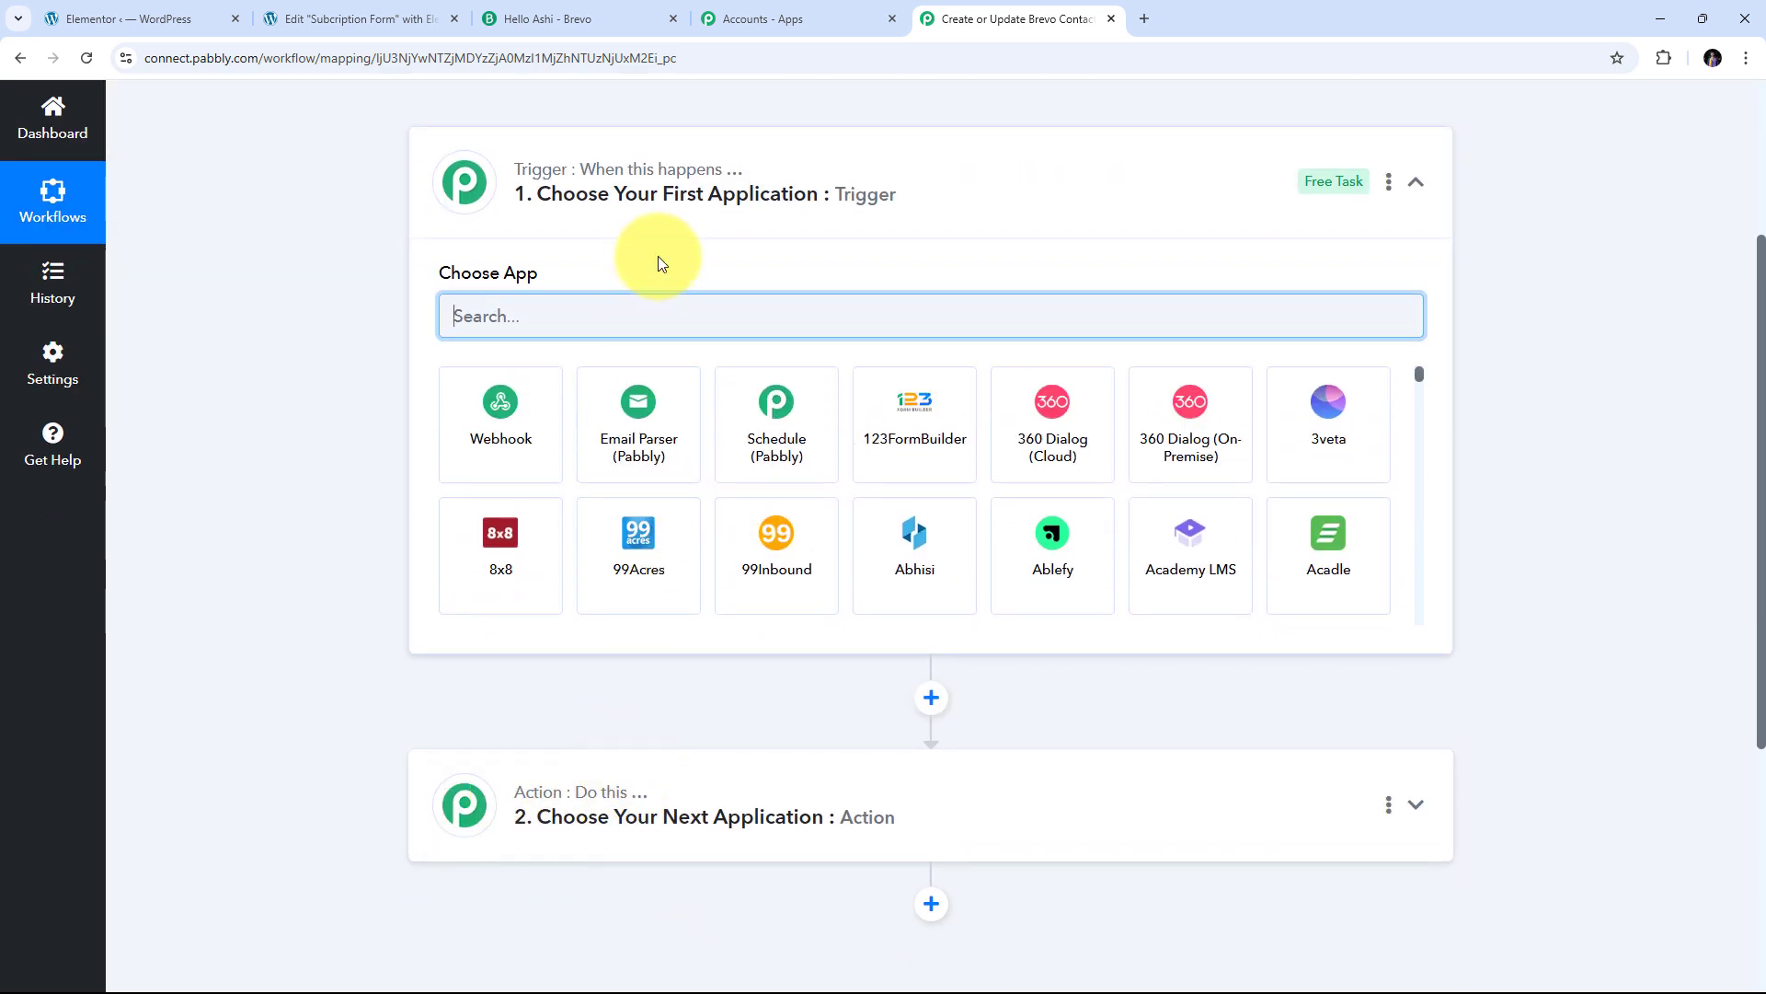
pyautogui.scroll(2, 653, 276)
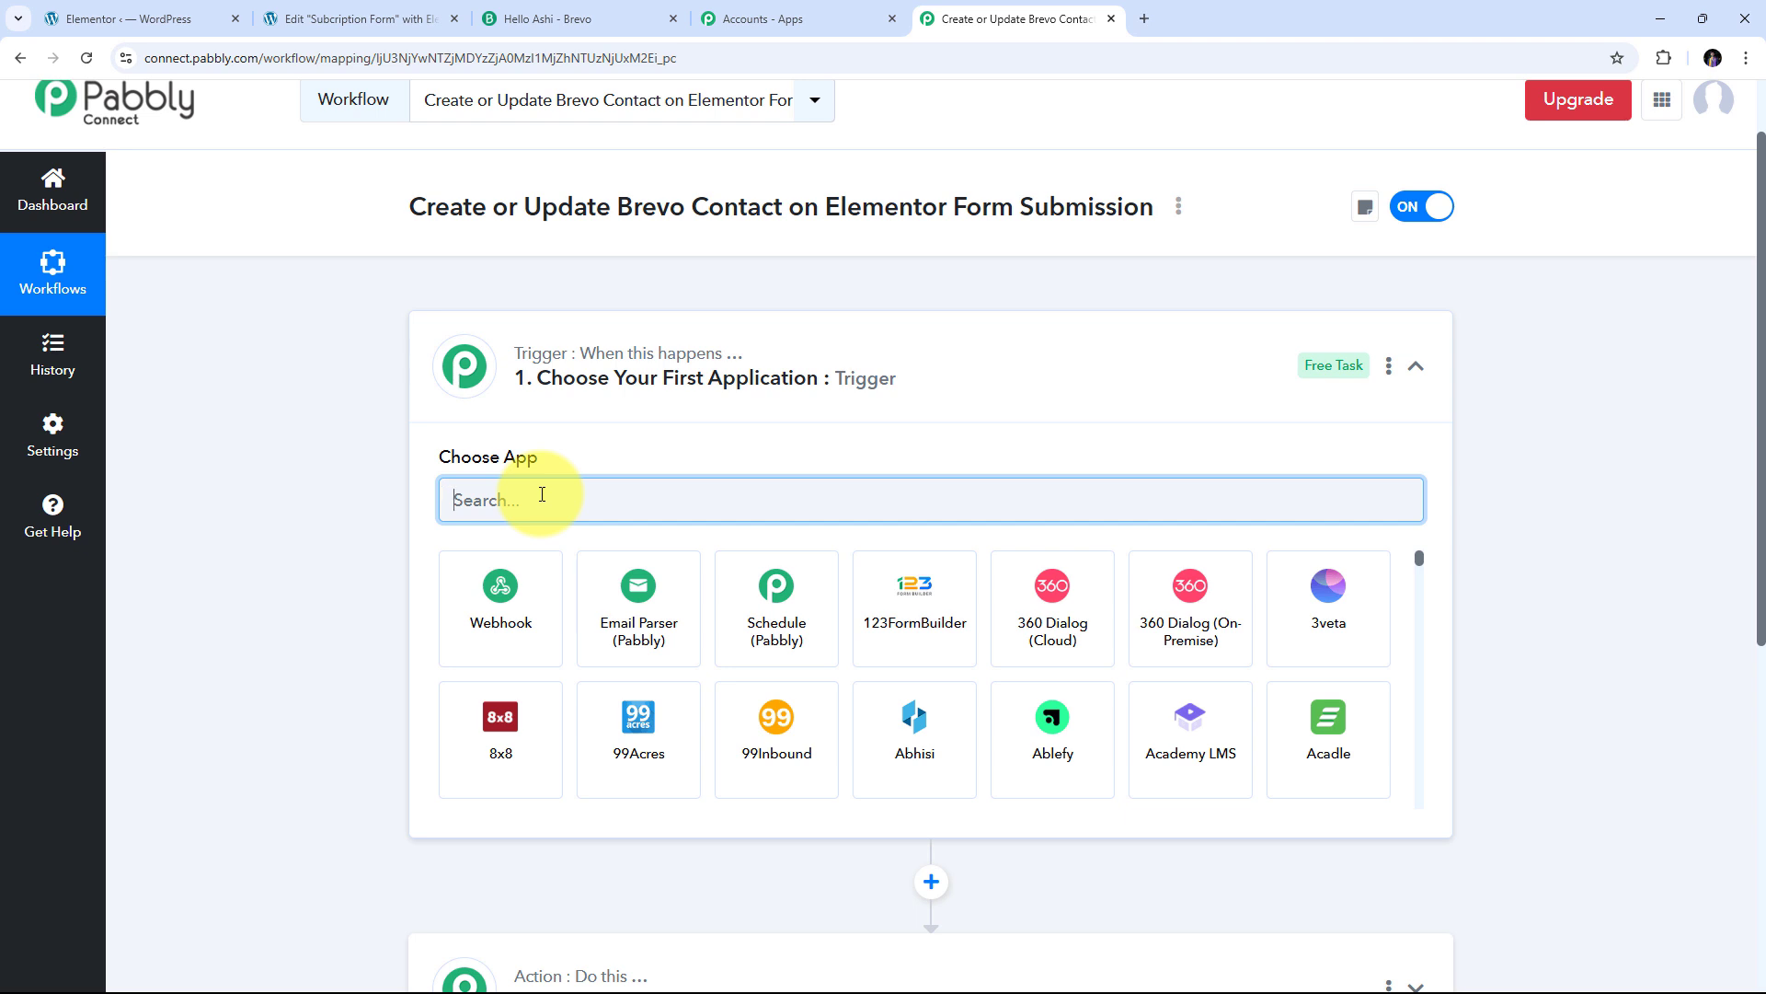
# Set the trigger to Elementor's New Form Submission and scroll to the webhook URL
pyautogui.write('El')
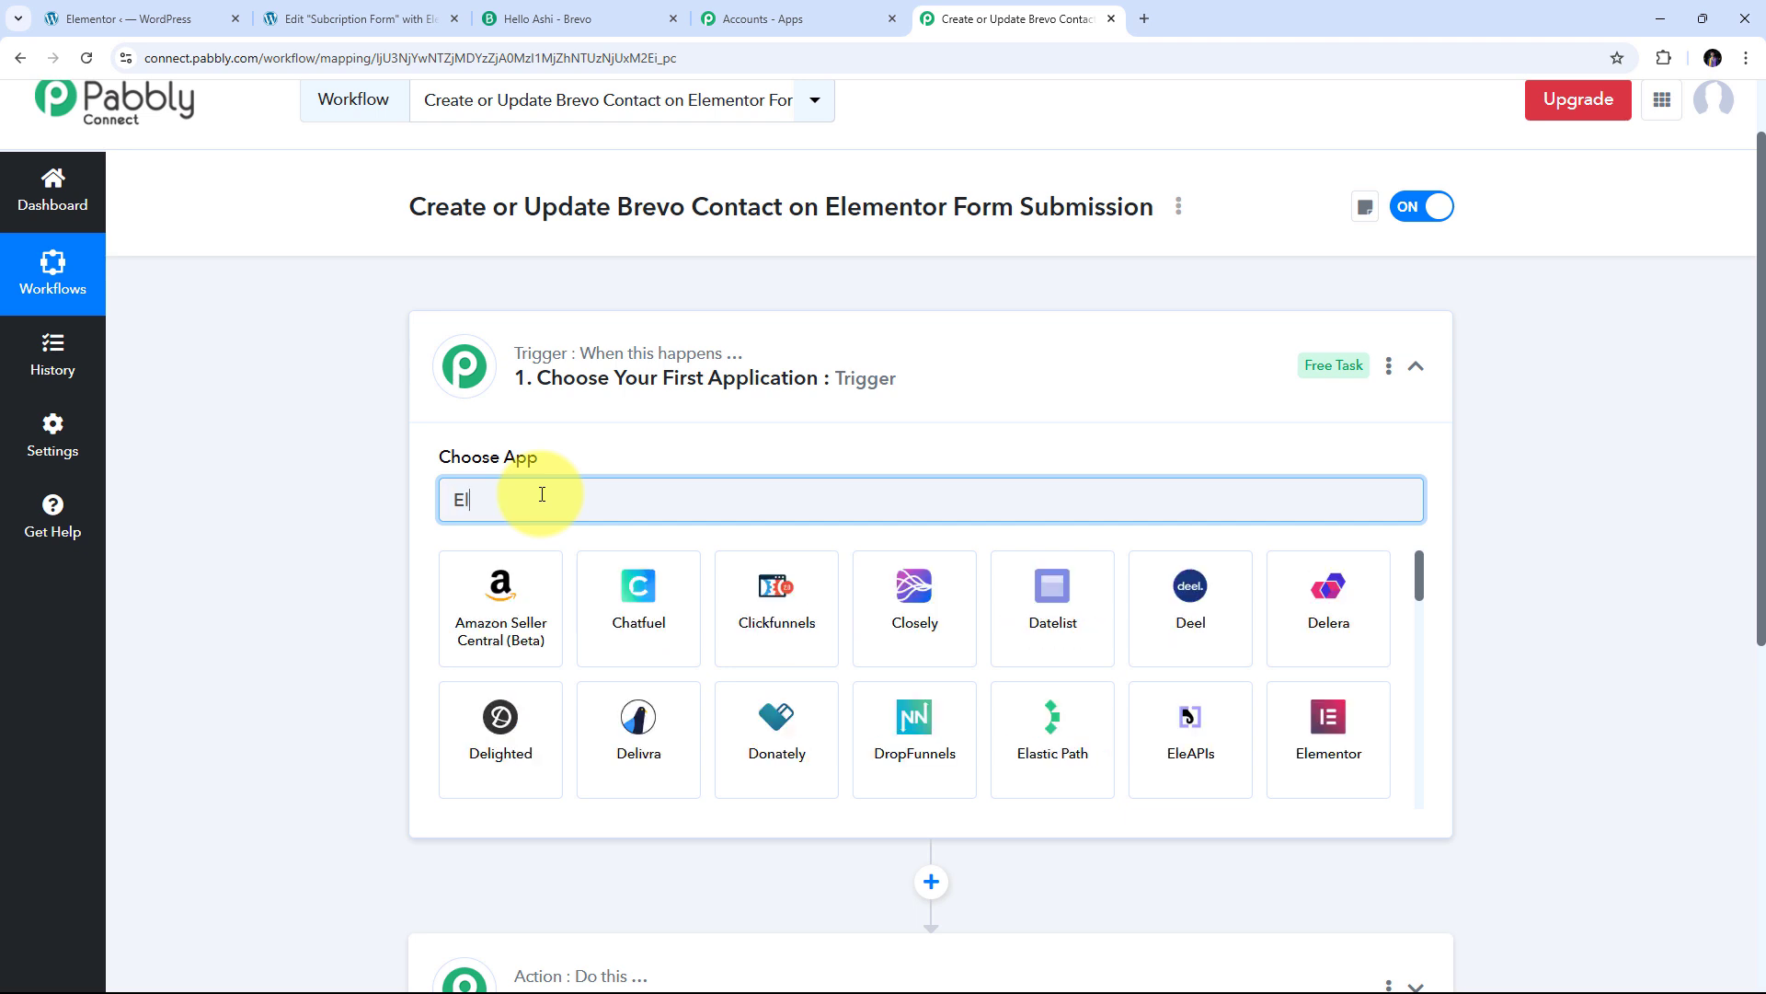
pyautogui.write('ementor')
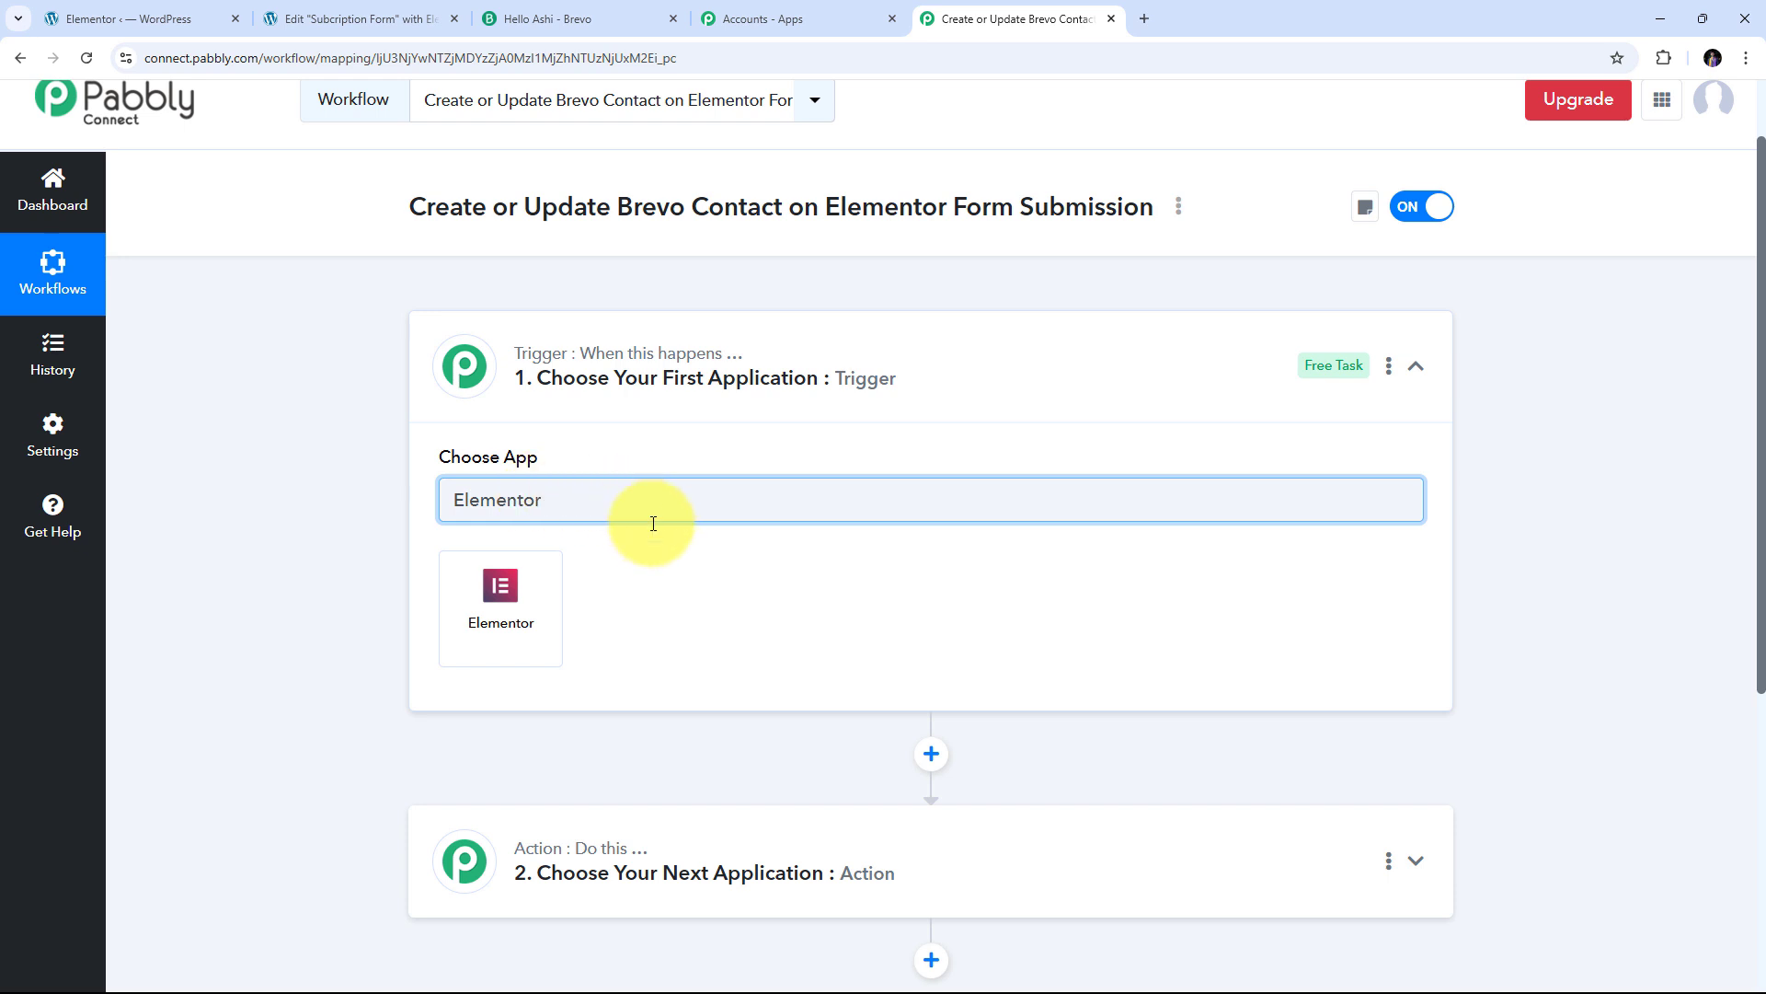
pyautogui.click(512, 609)
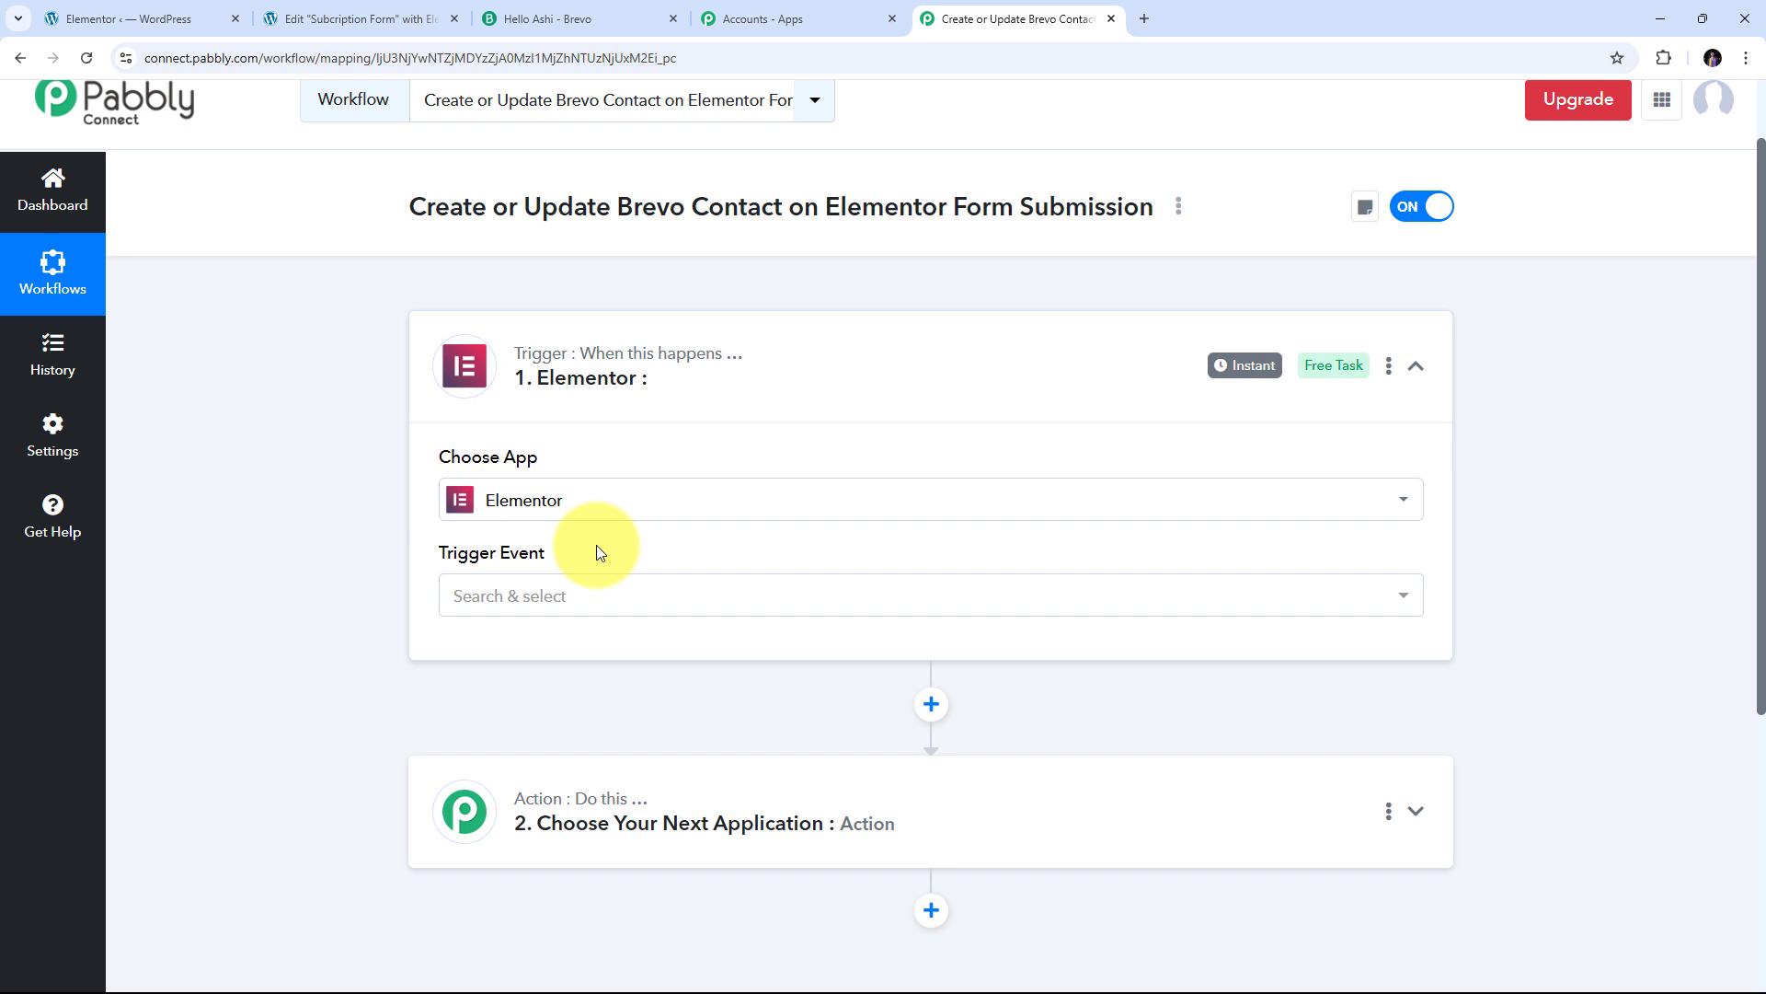
pyautogui.click(825, 596)
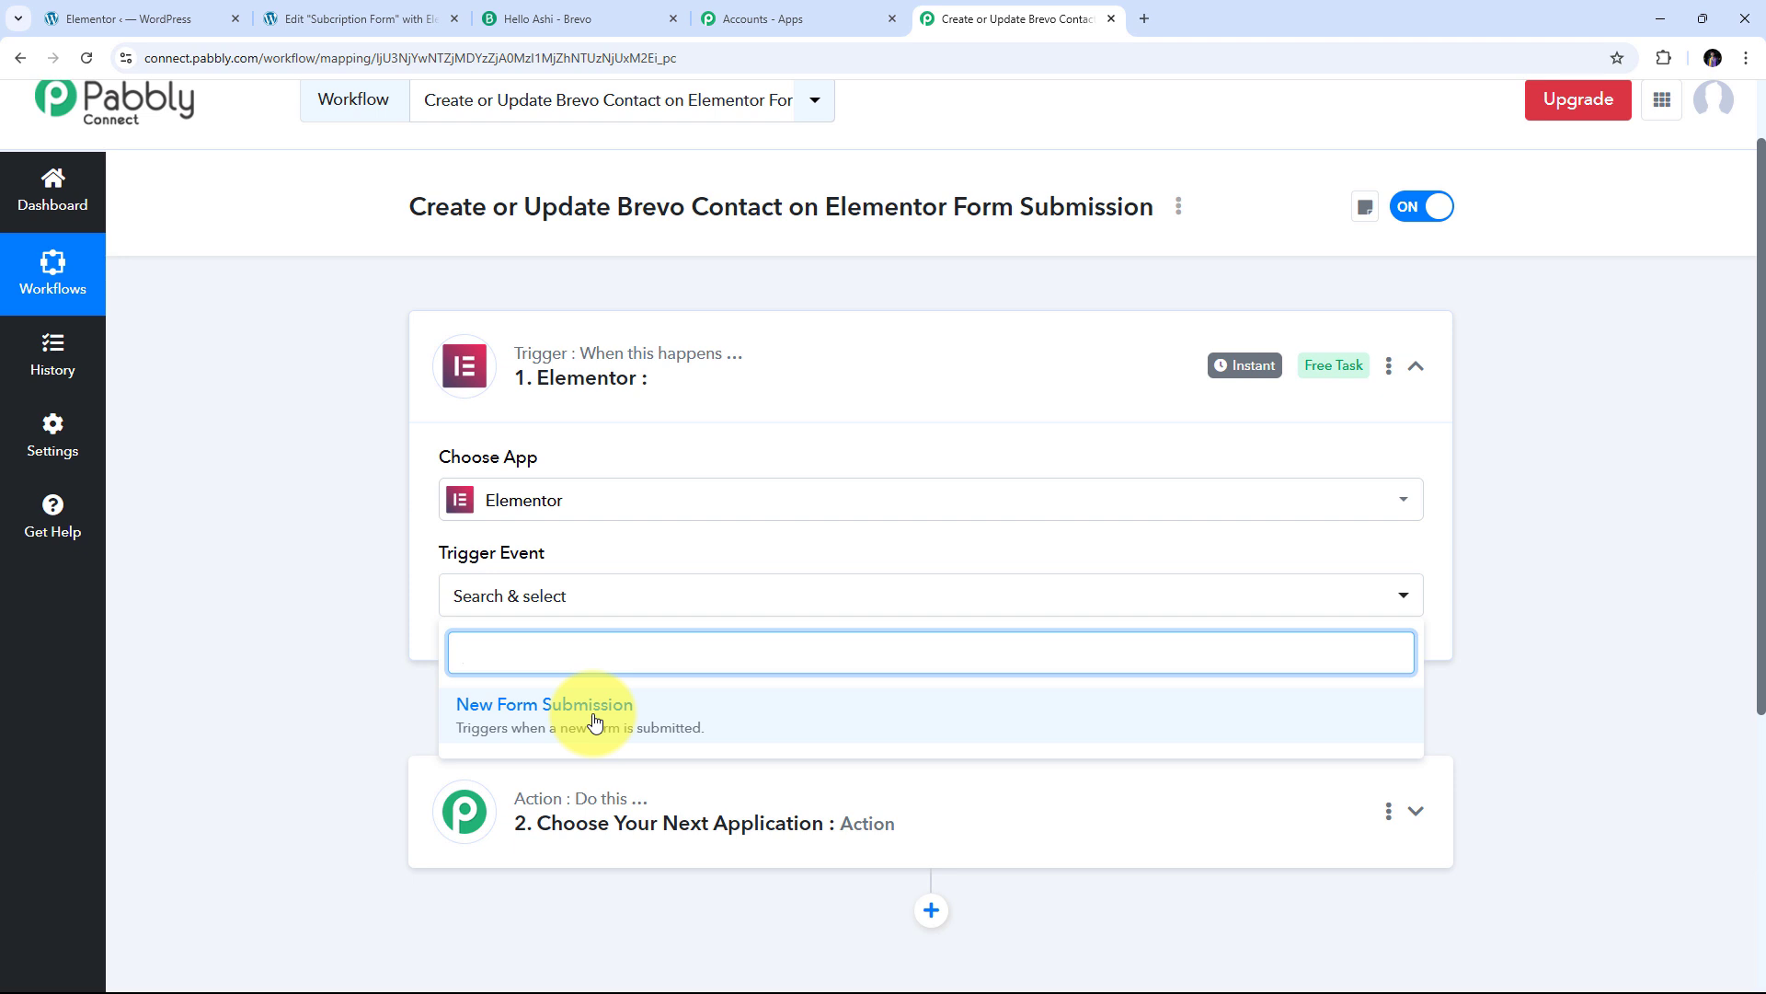
pyautogui.click(594, 720)
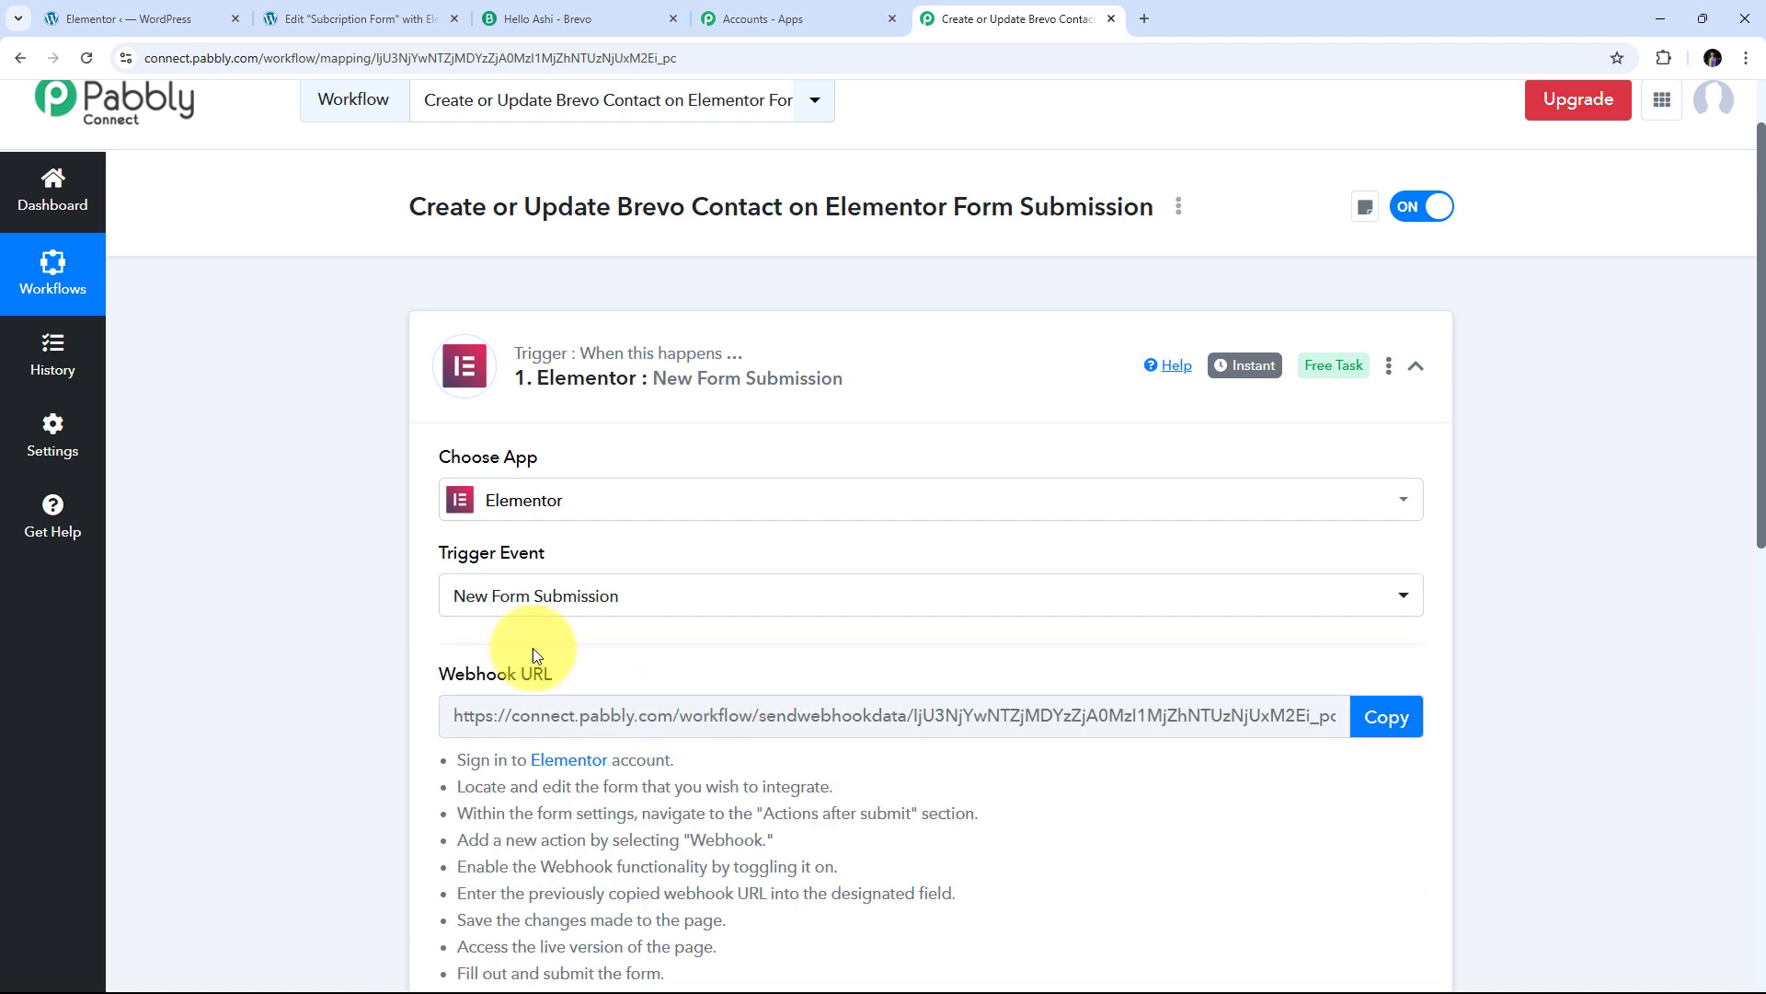
pyautogui.scroll(-1, 730, 564)
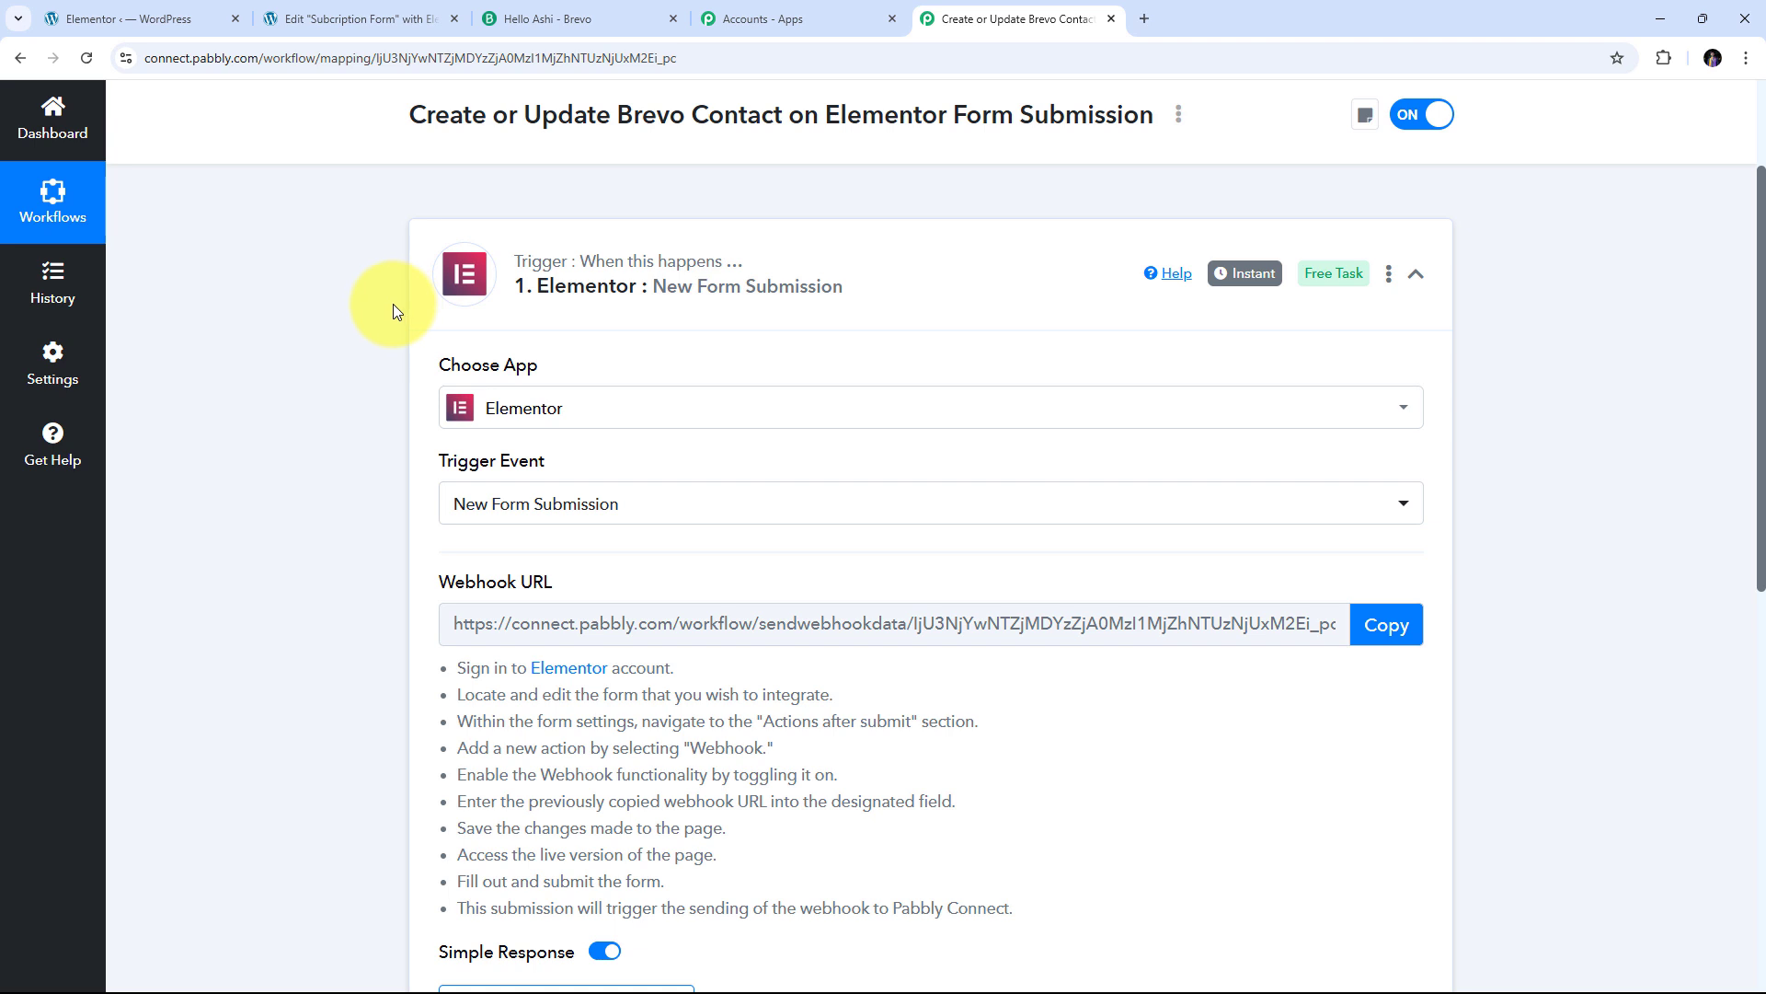
pyautogui.scroll(-1, 311, 438)
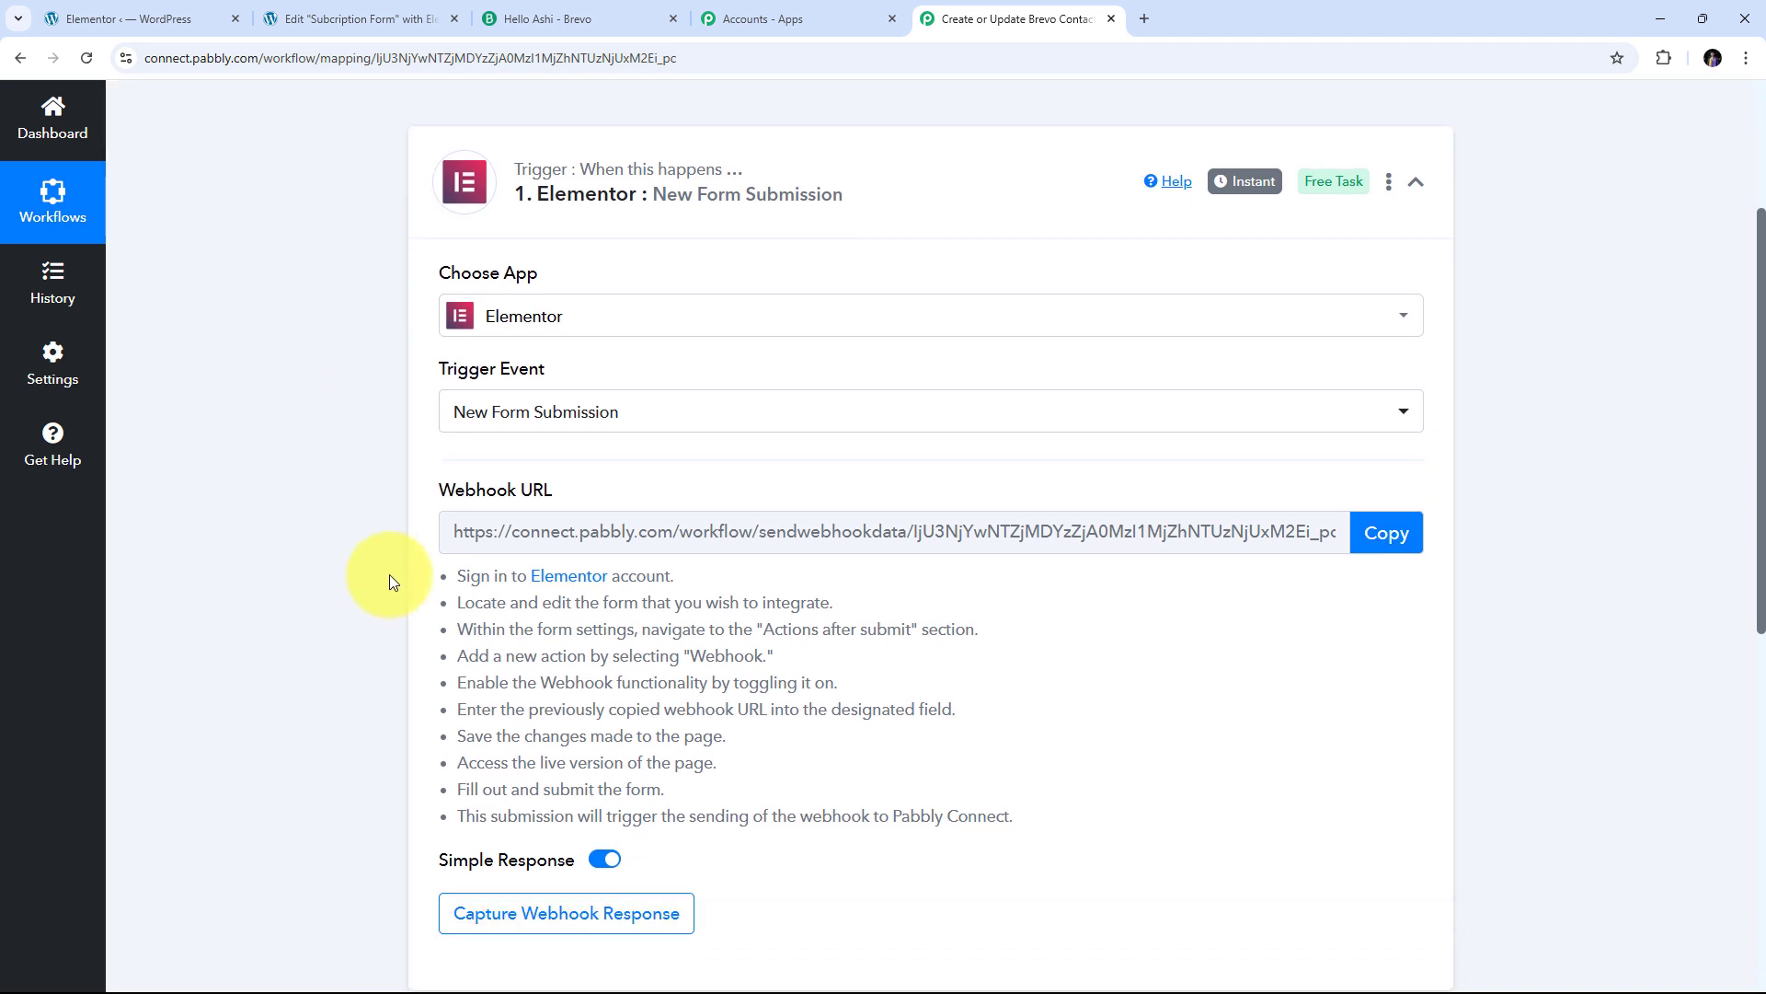
pyautogui.moveTo(422, 493); pyautogui.dragTo(555, 490)
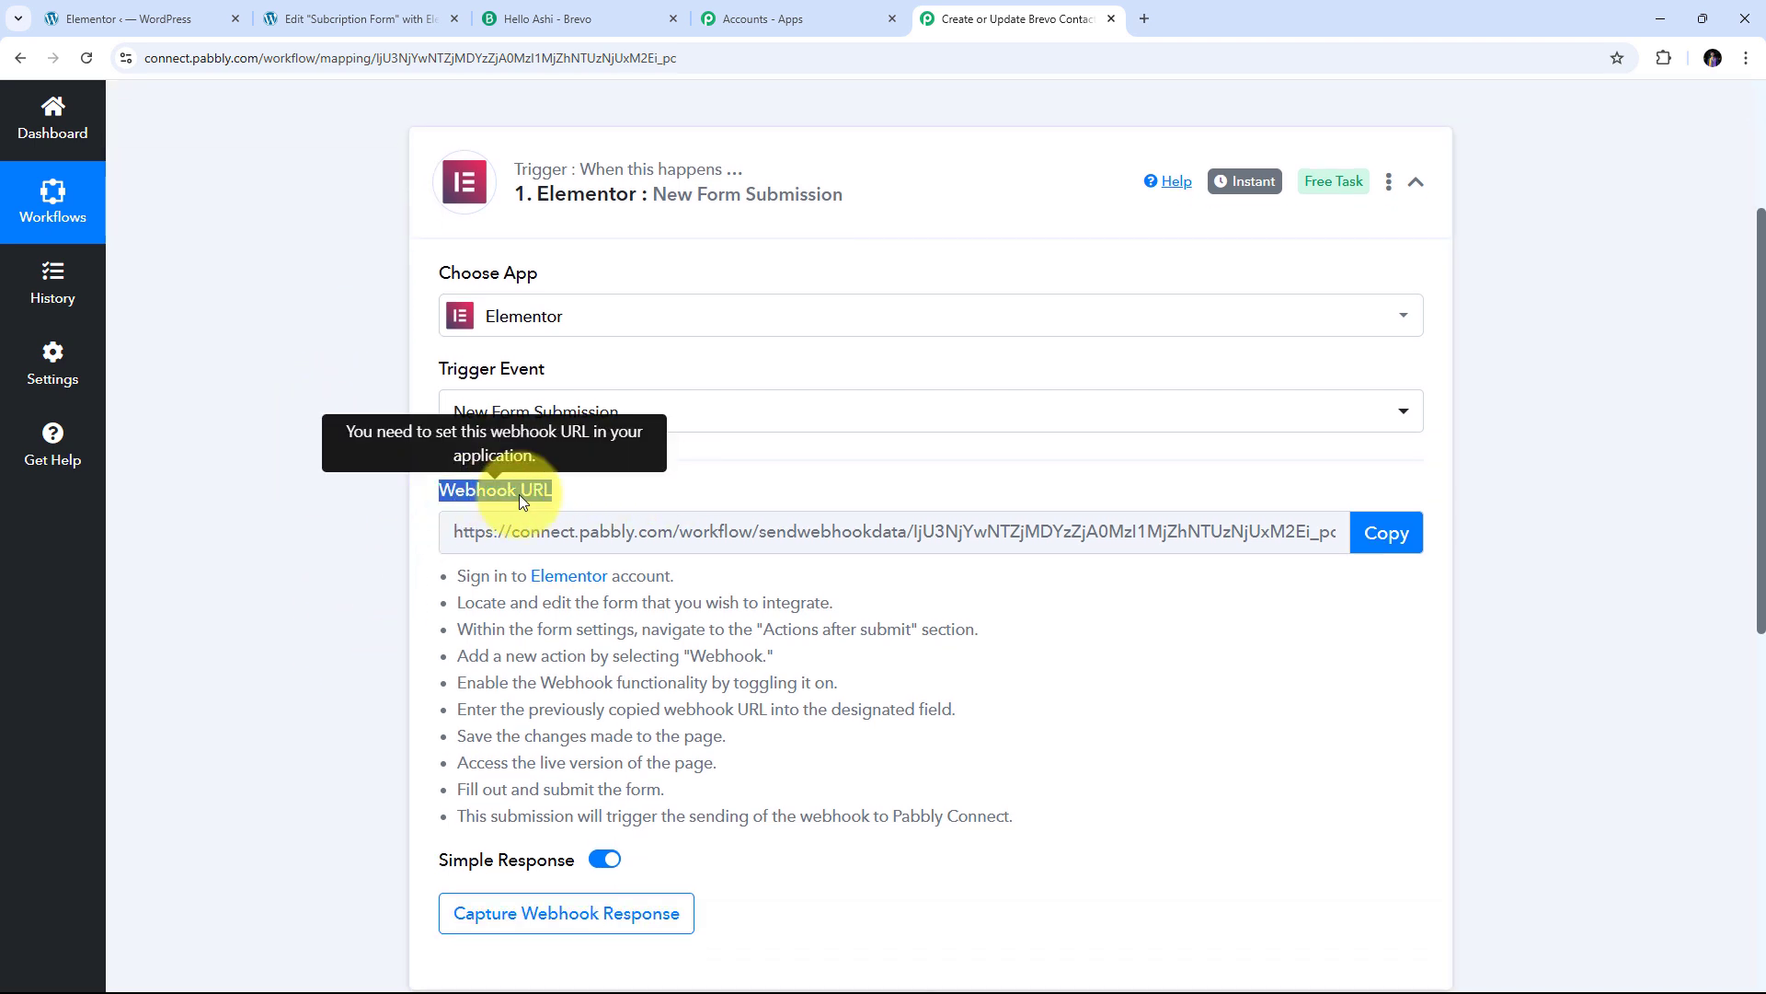
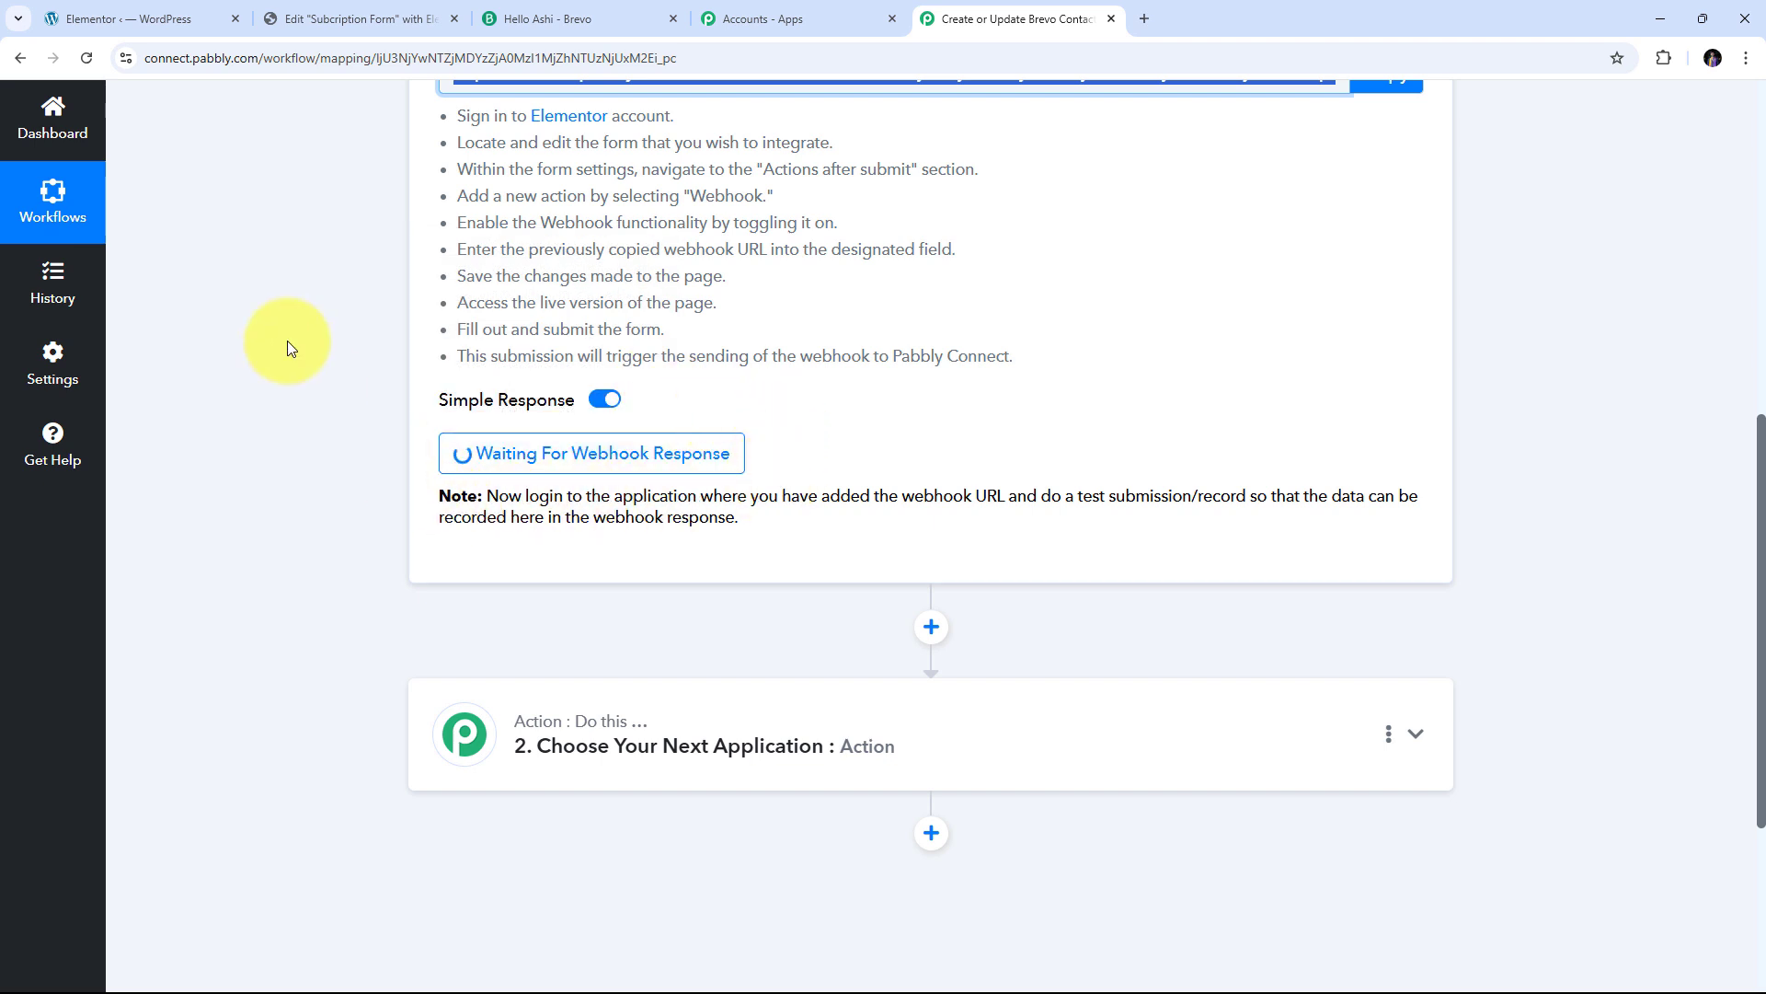
# Open the Subscription Form preview and enter the sample contact's first name, last name and e-mail
pyautogui.click(370, 21)
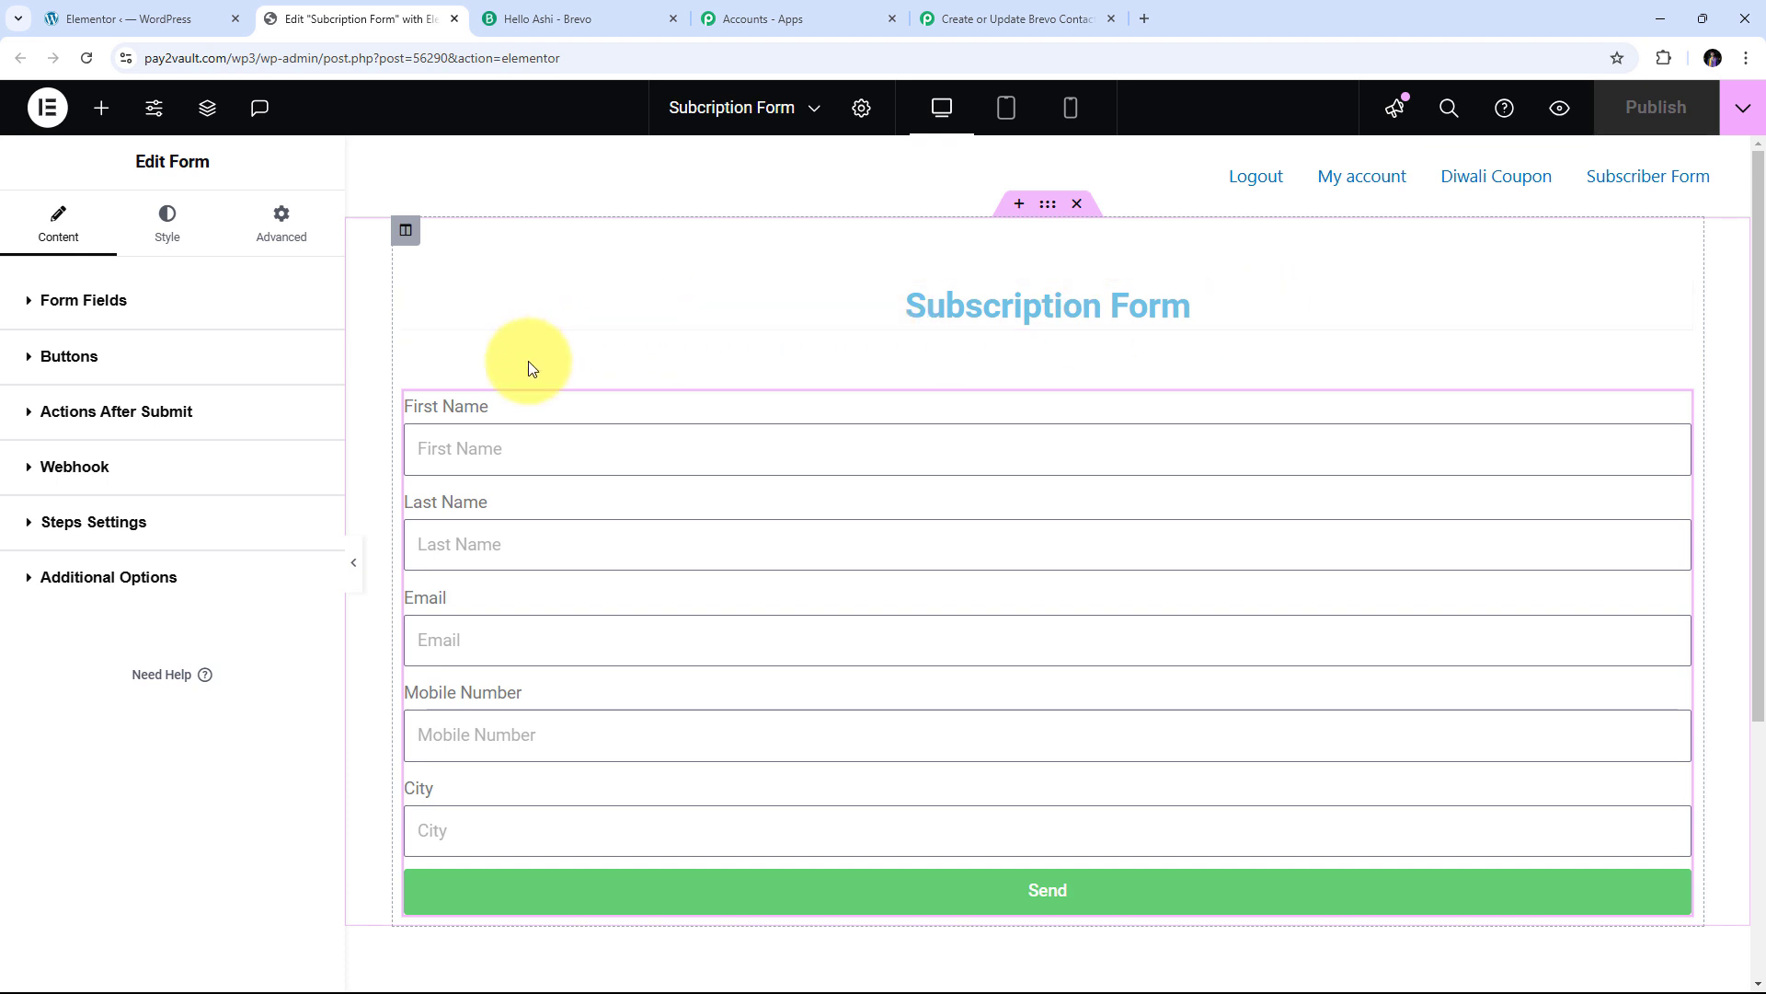
pyautogui.click(1559, 107)
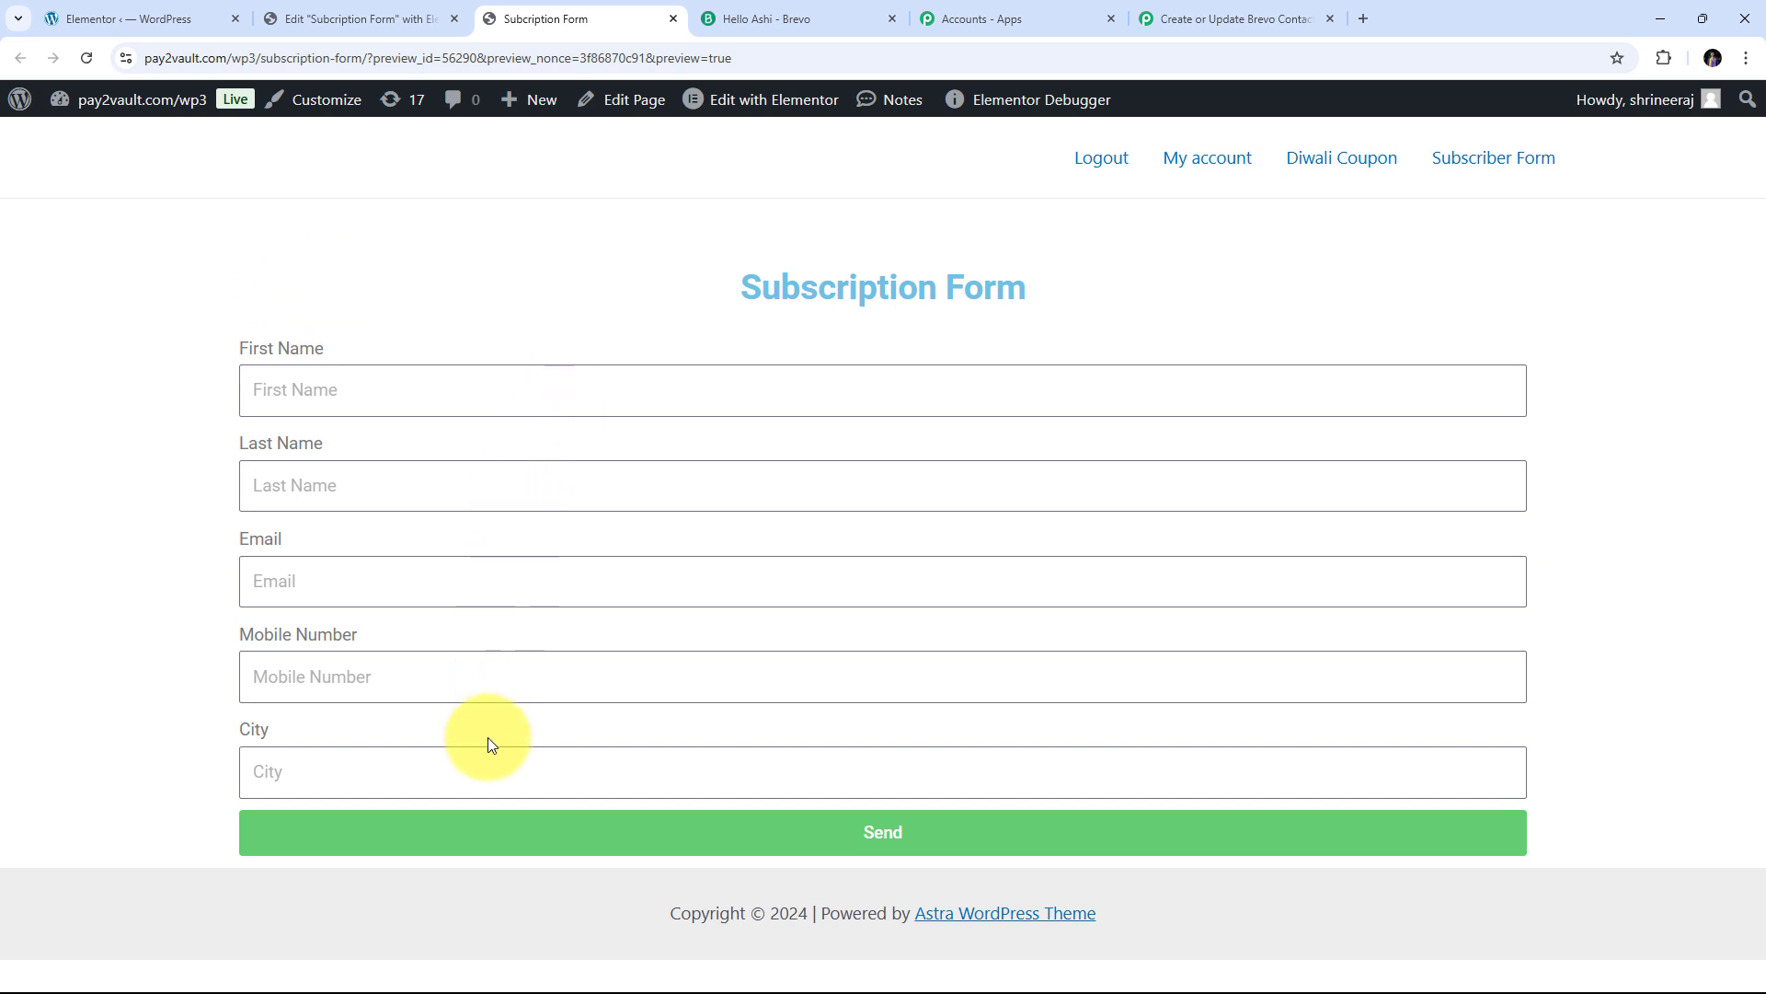
pyautogui.click(326, 396)
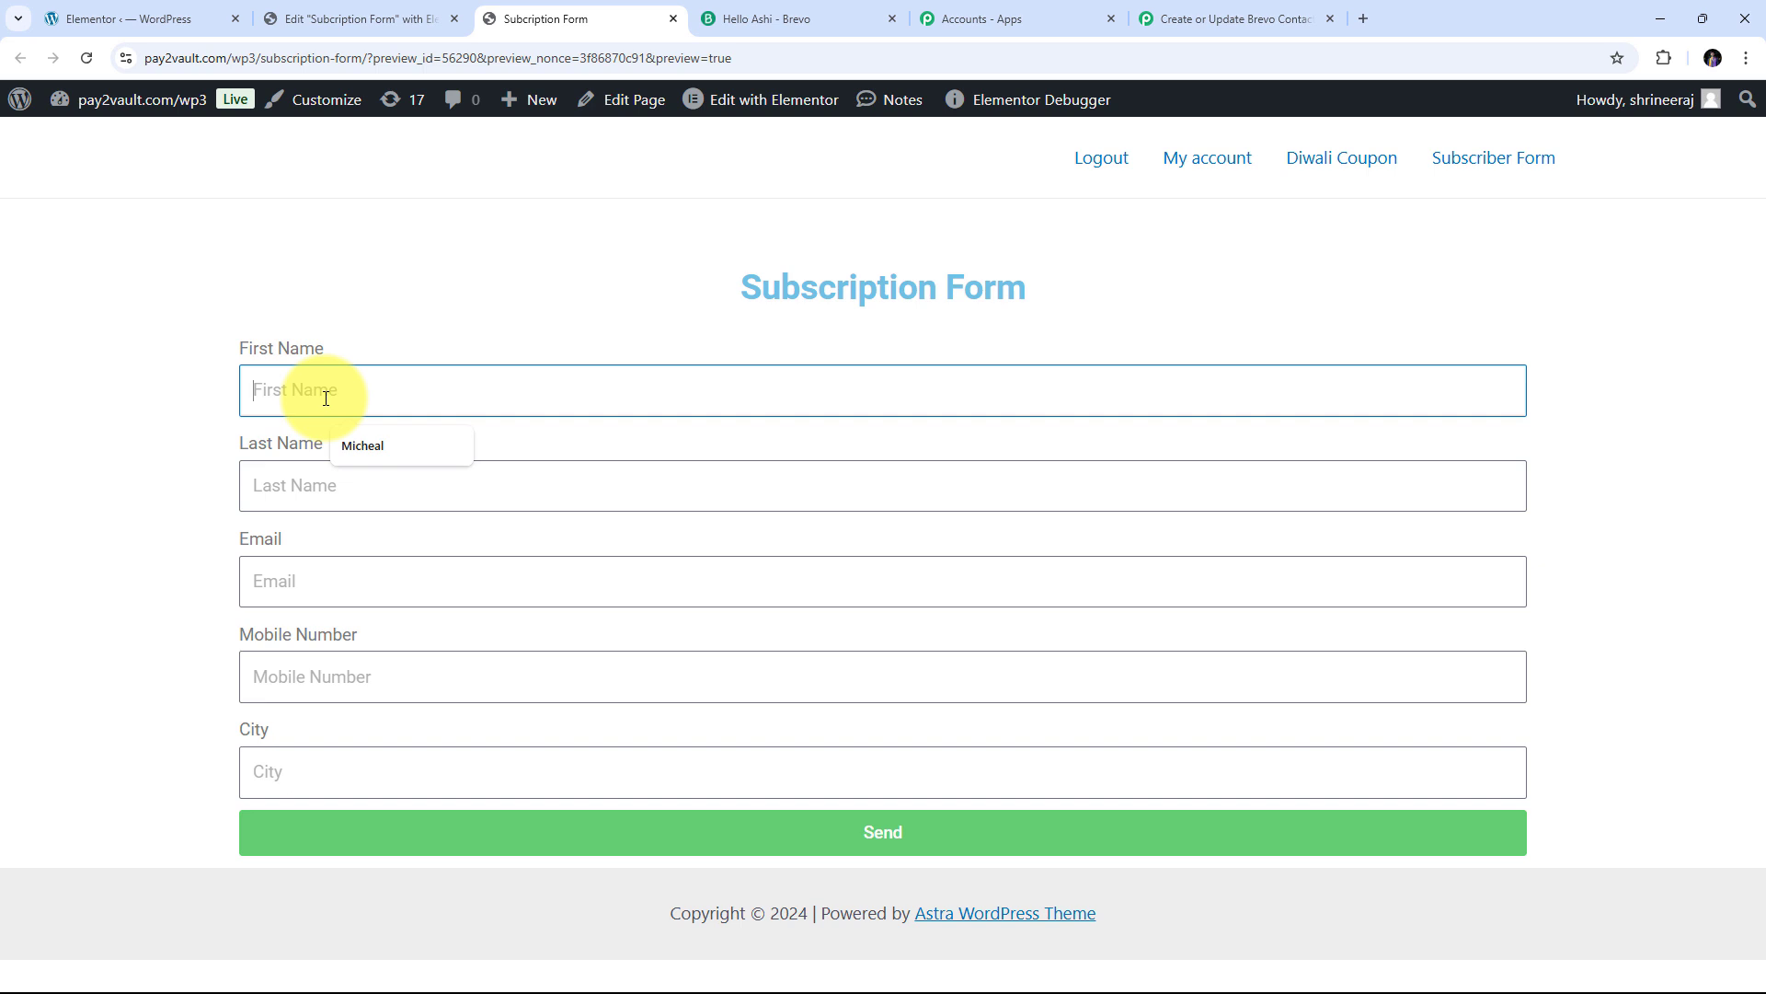
pyautogui.write('John')
pyautogui.press('Tab')
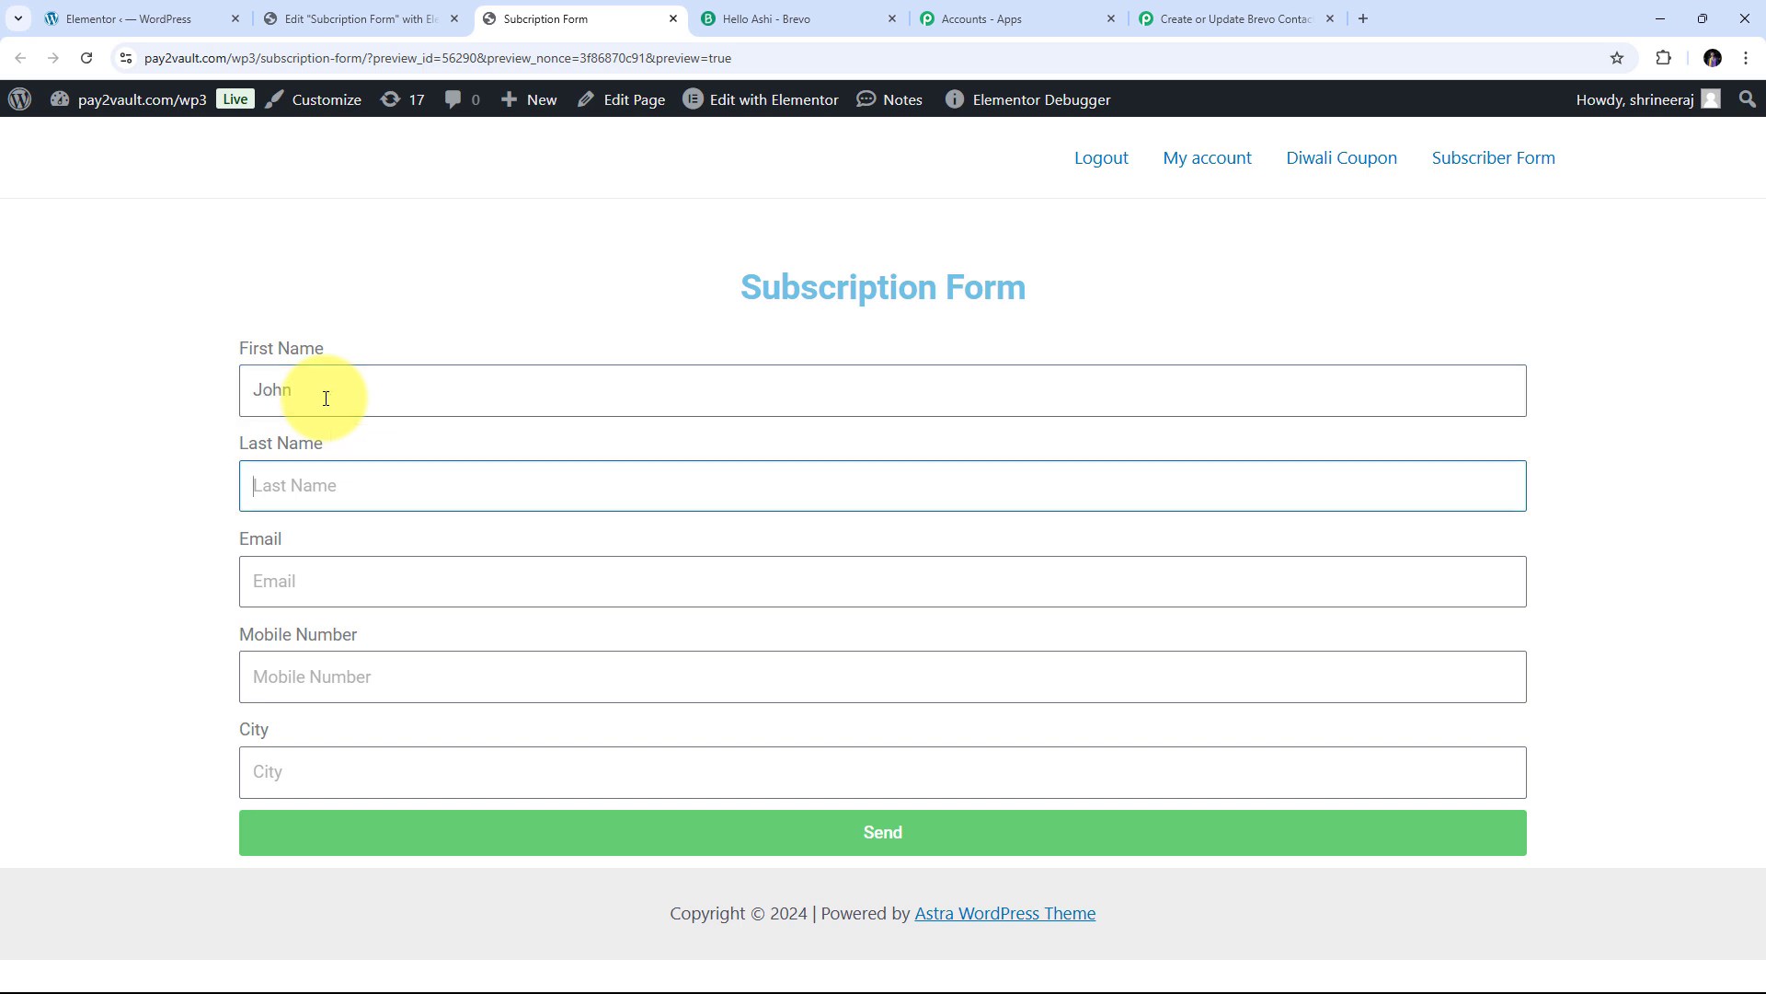
pyautogui.write('Doe')
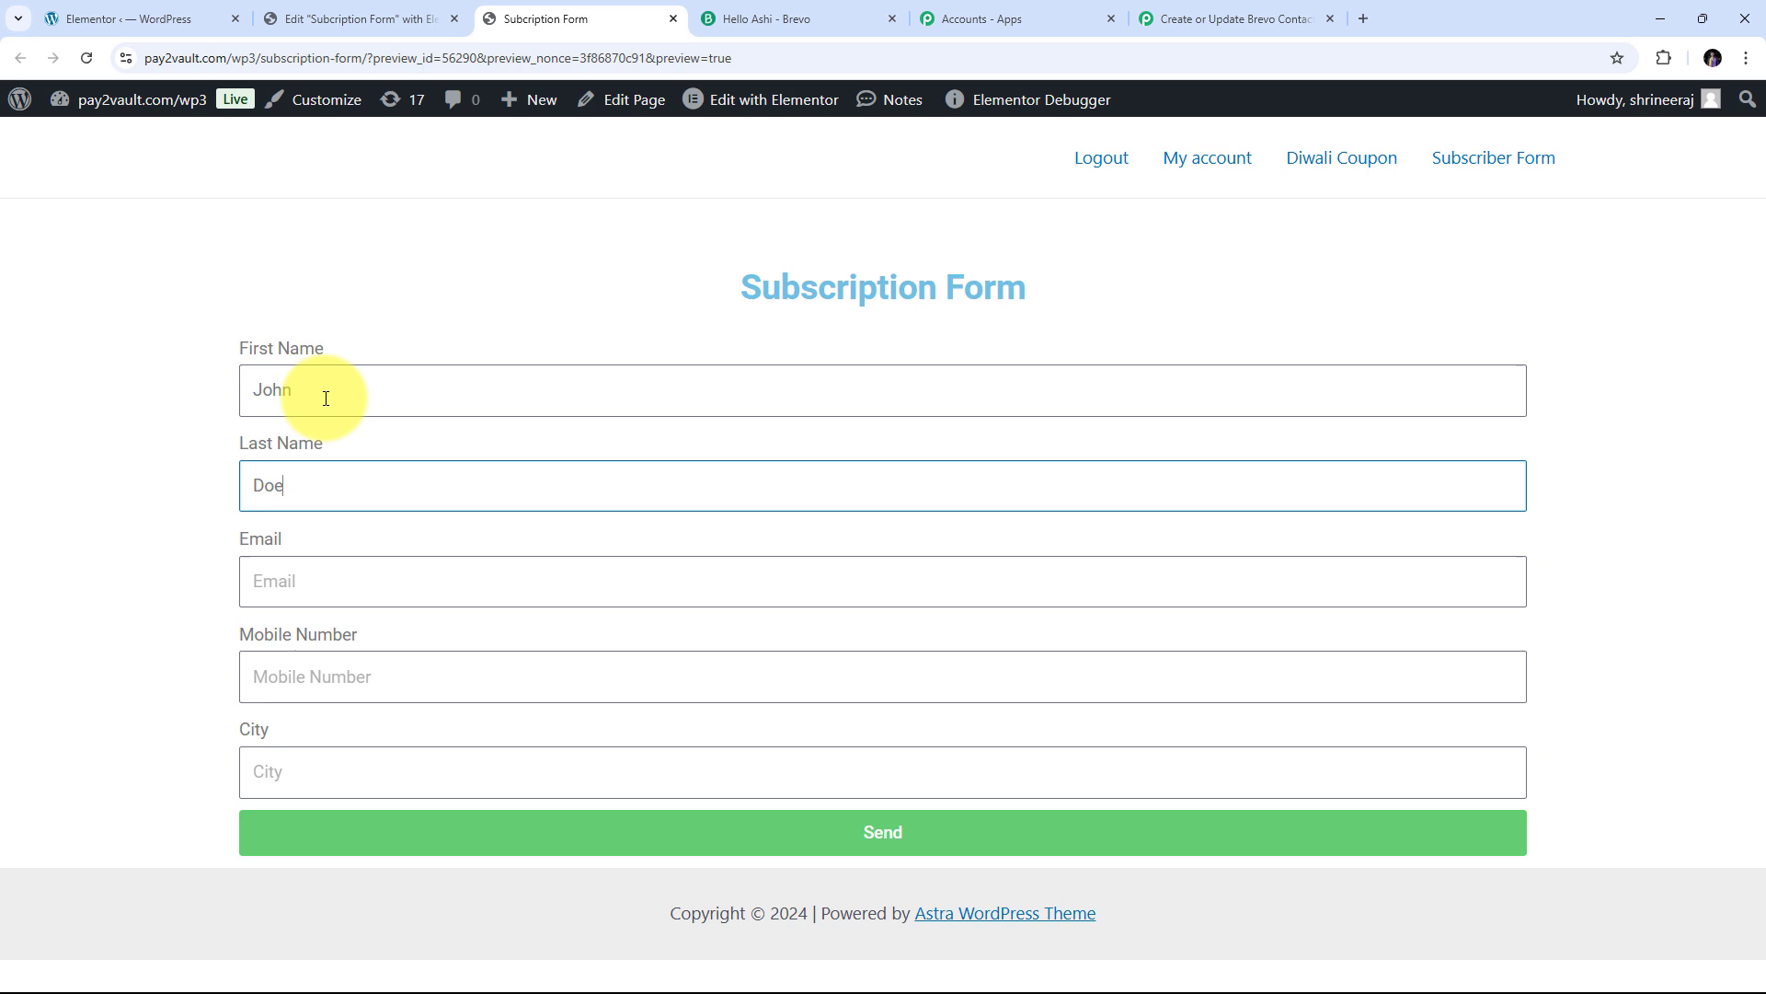
pyautogui.press('Tab')
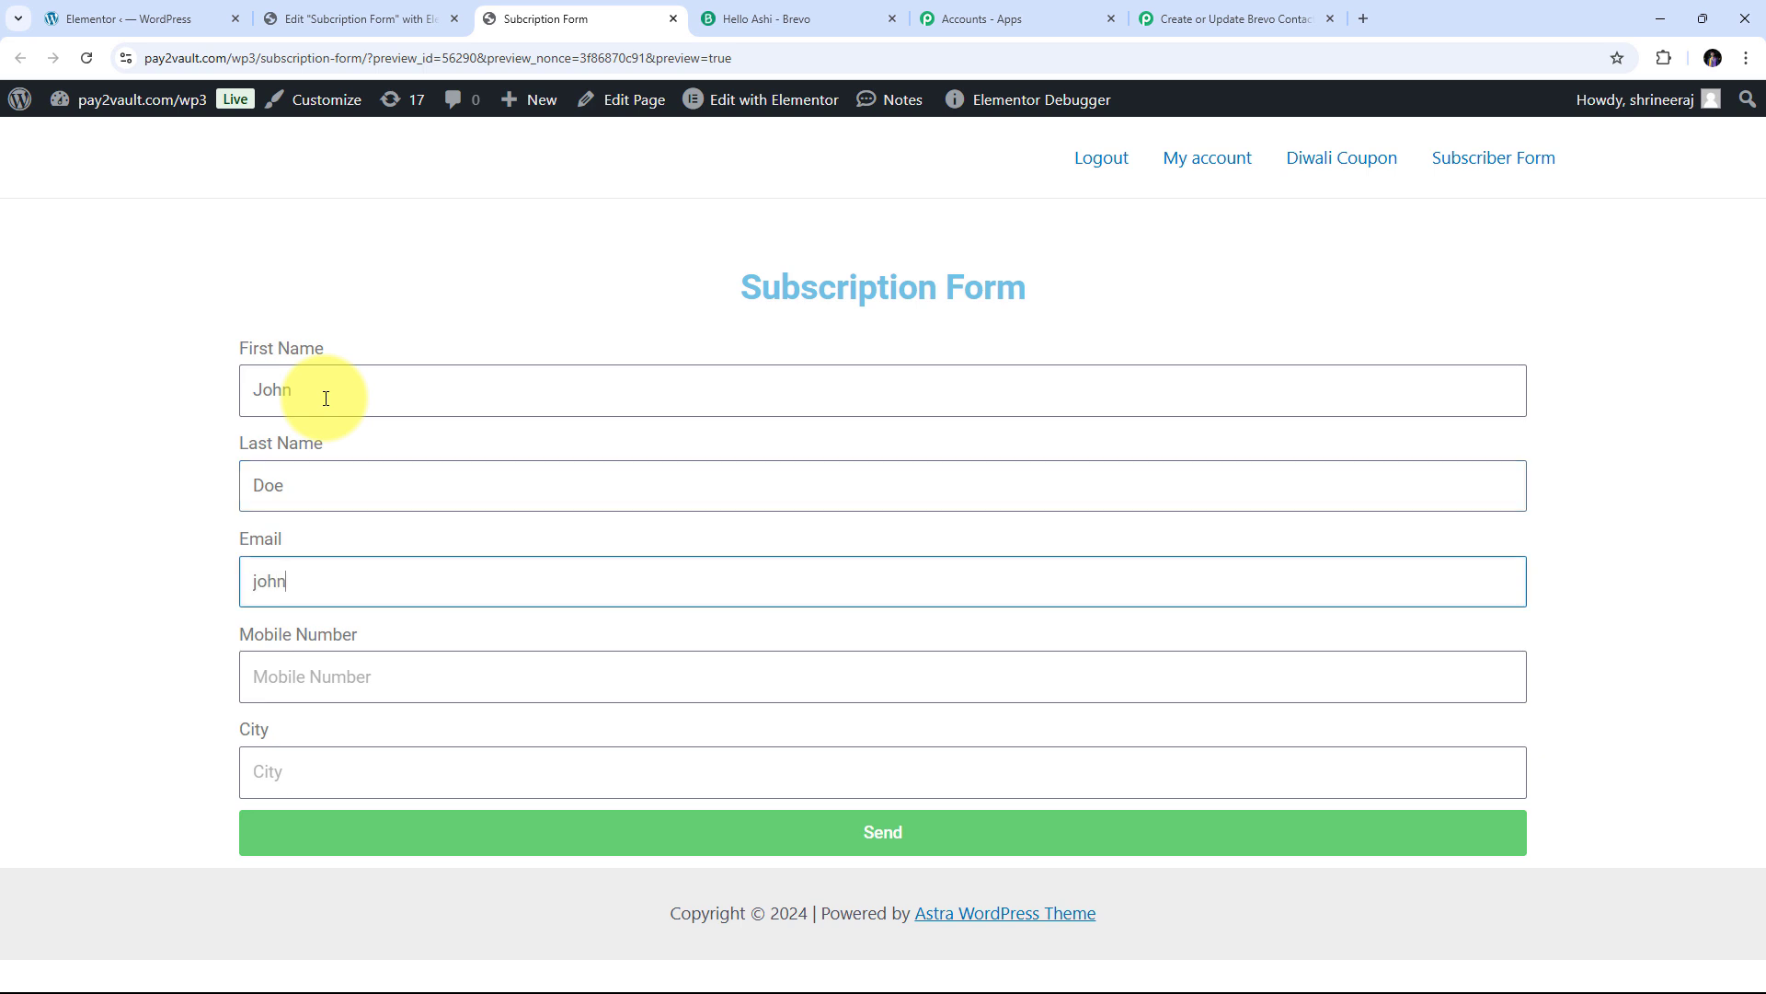
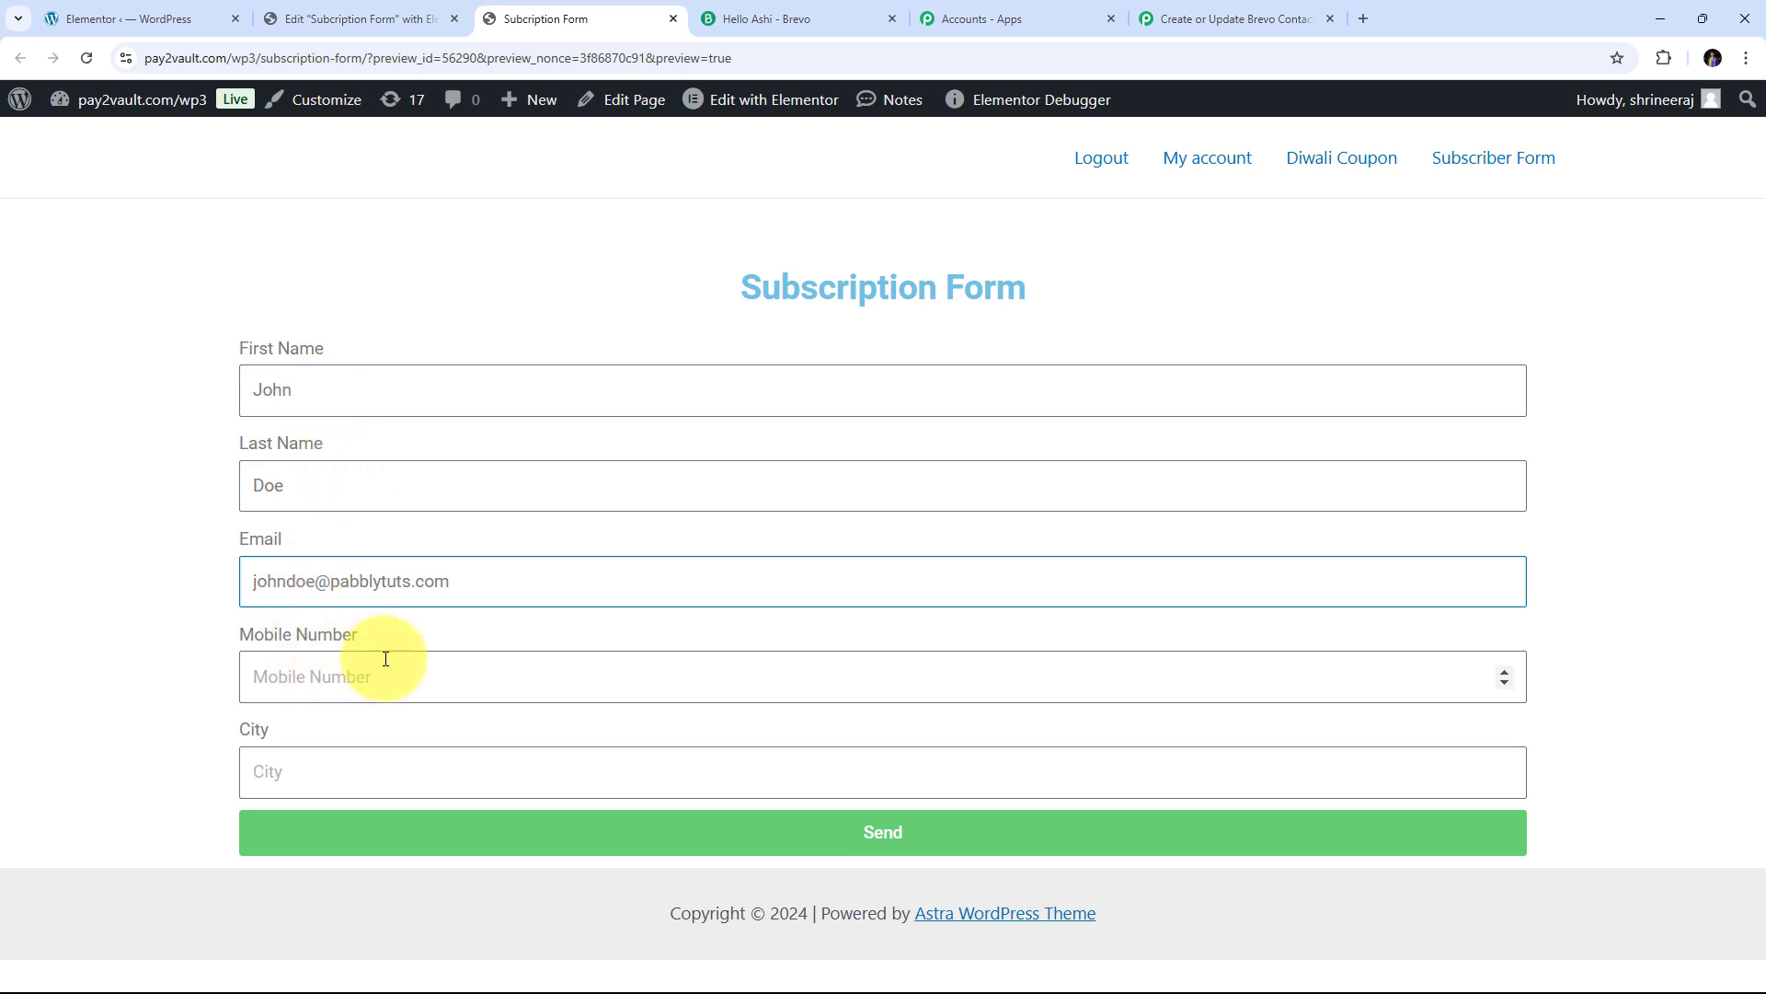
# Enter the contact's mobile number and city, then submit the form
pyautogui.press('Tab')
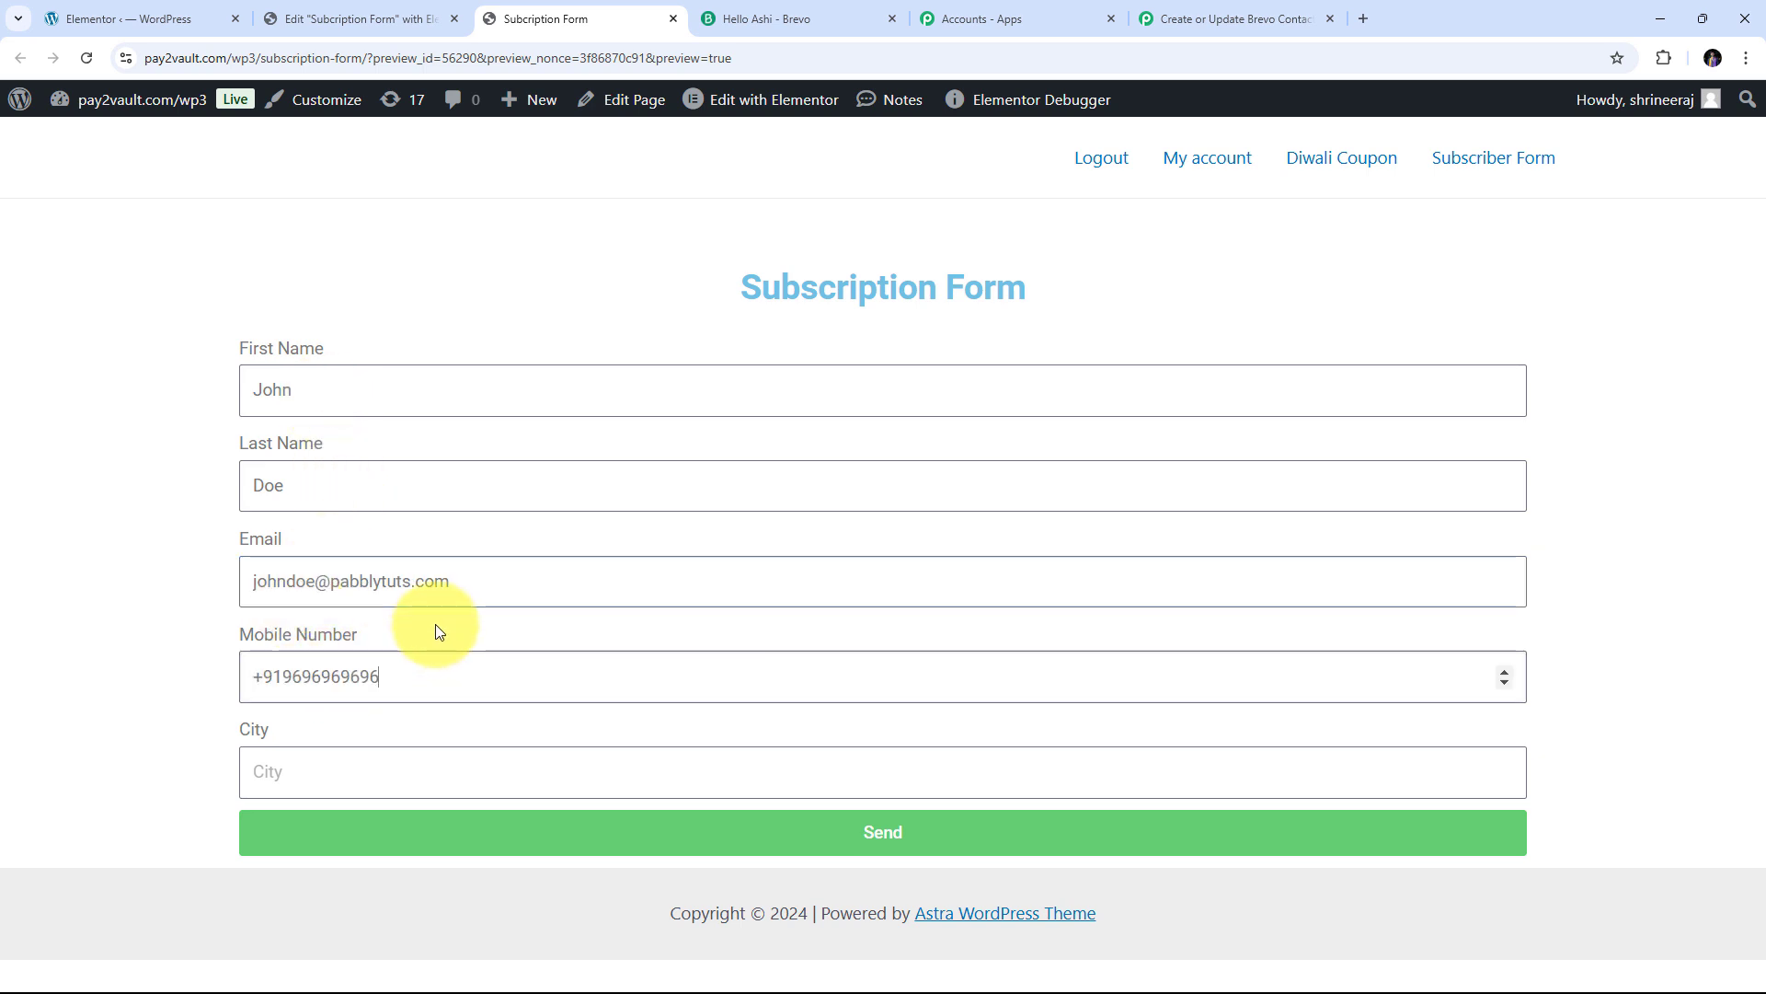
pyautogui.click(332, 788)
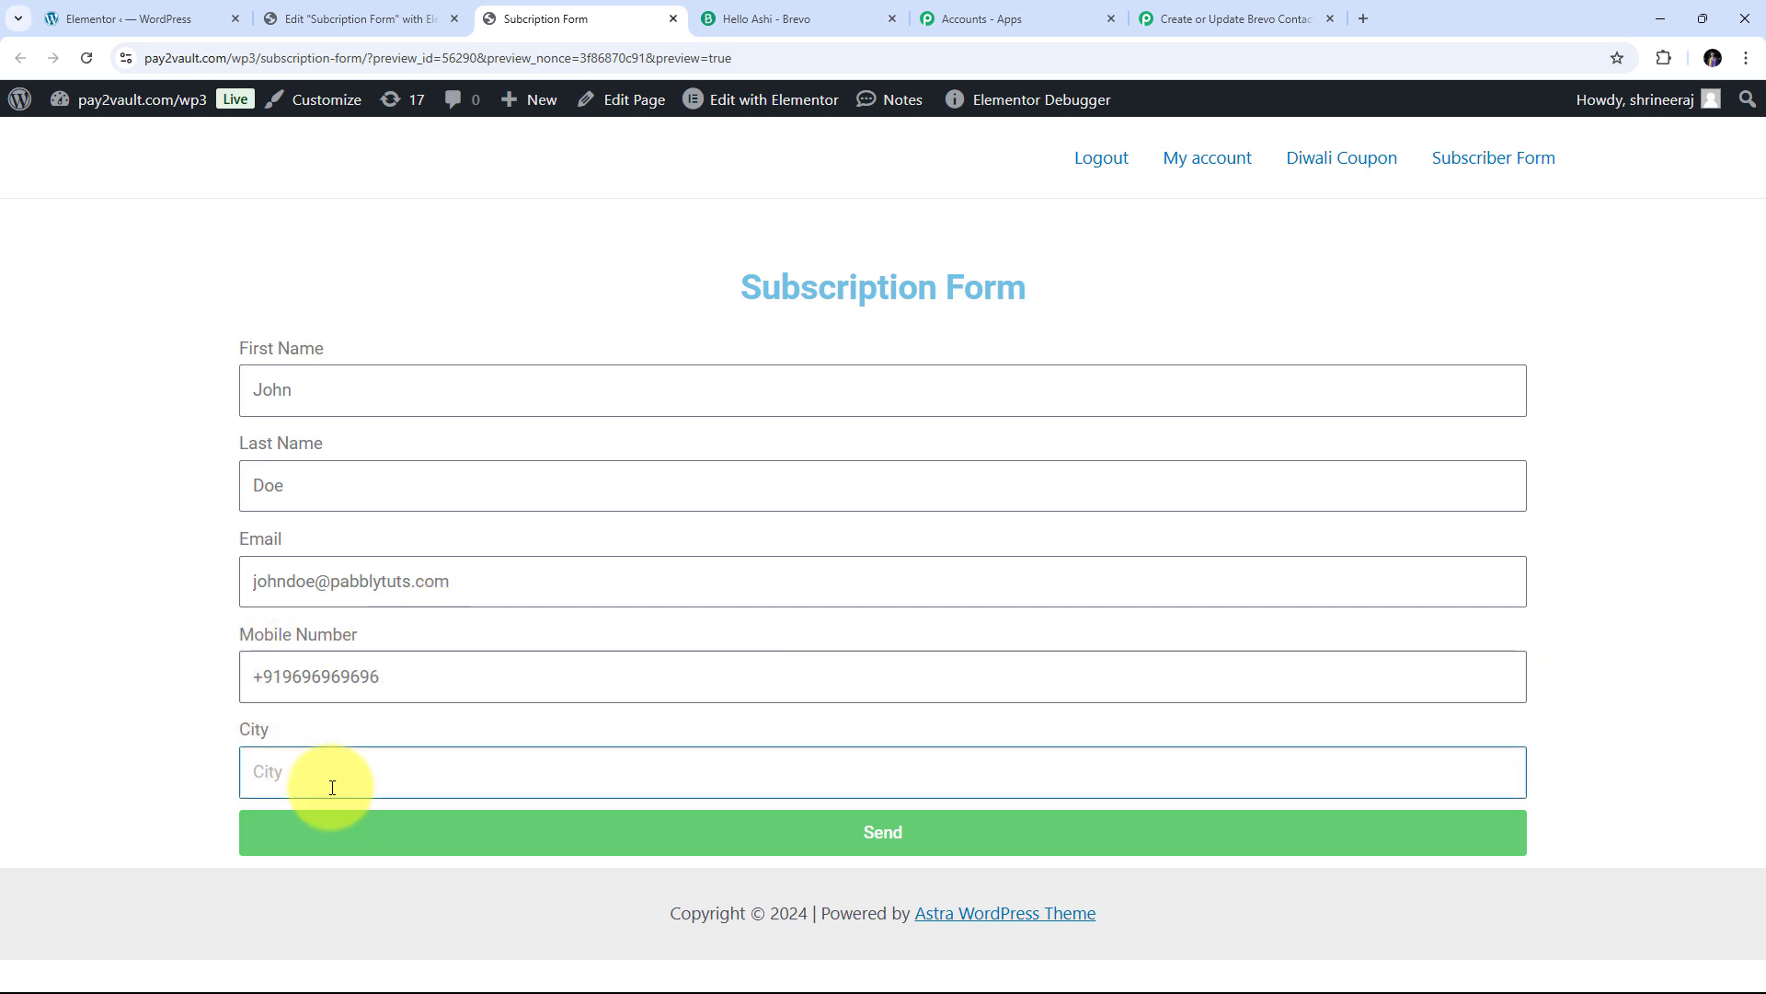
pyautogui.write('Bhopal')
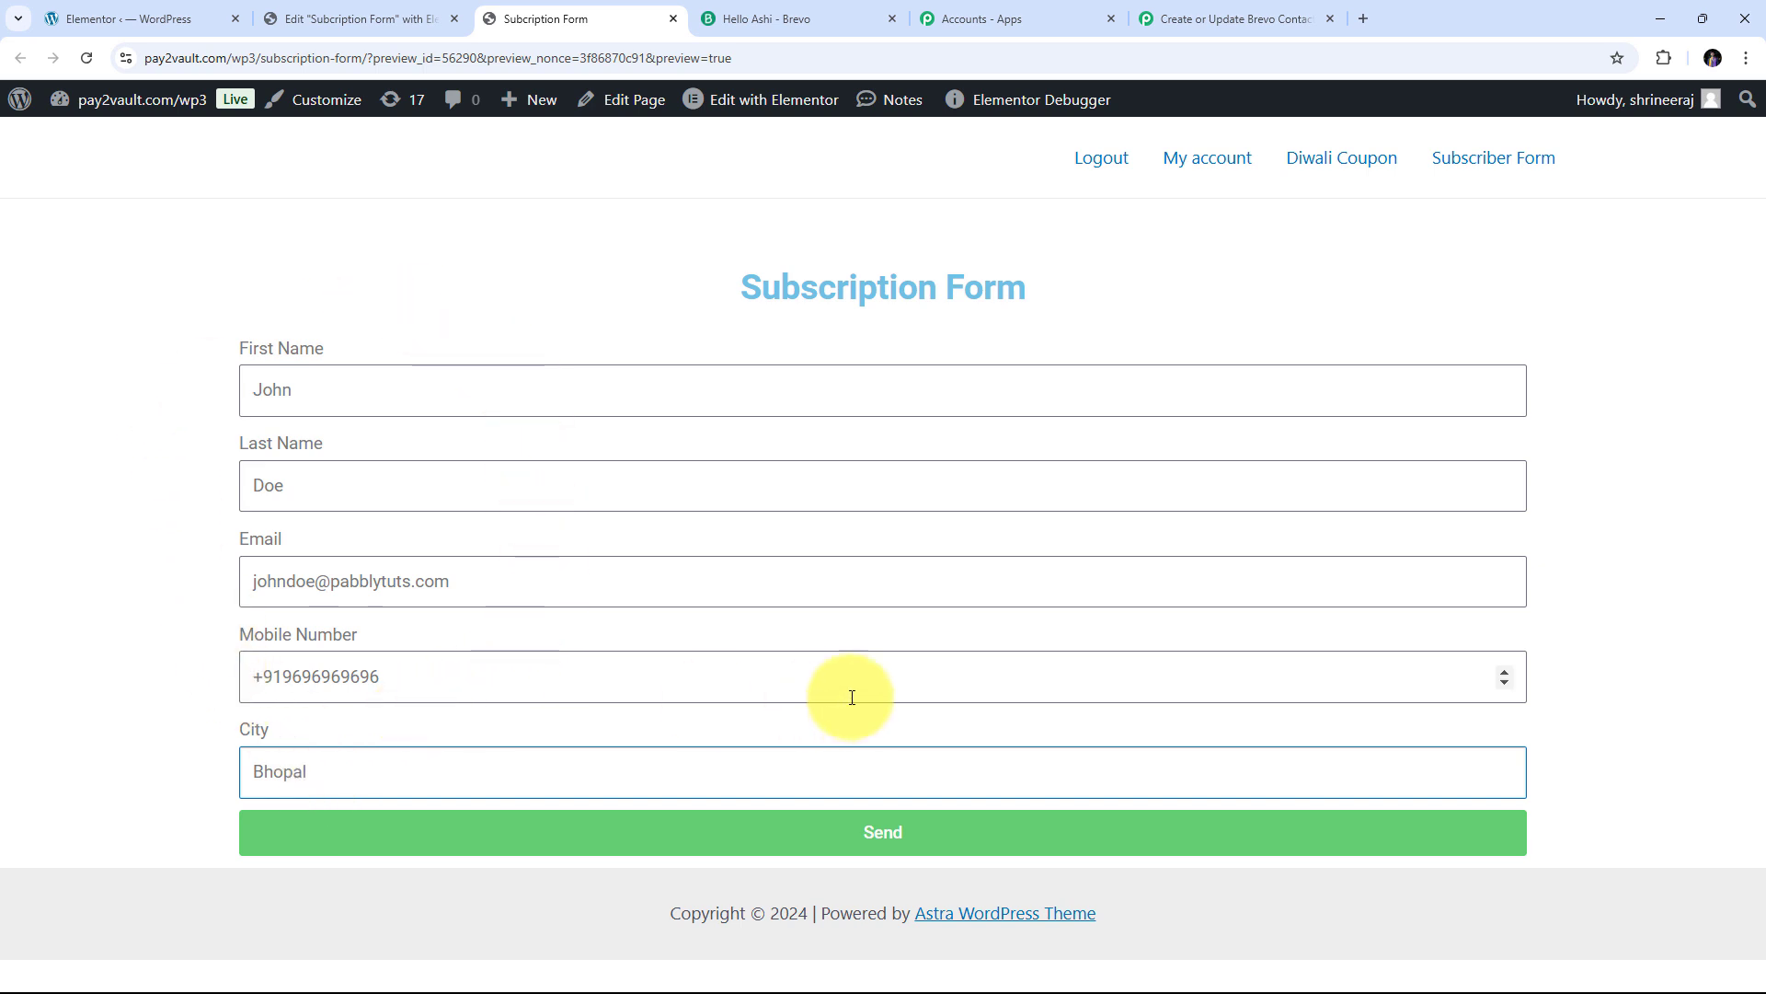
pyautogui.click(869, 842)
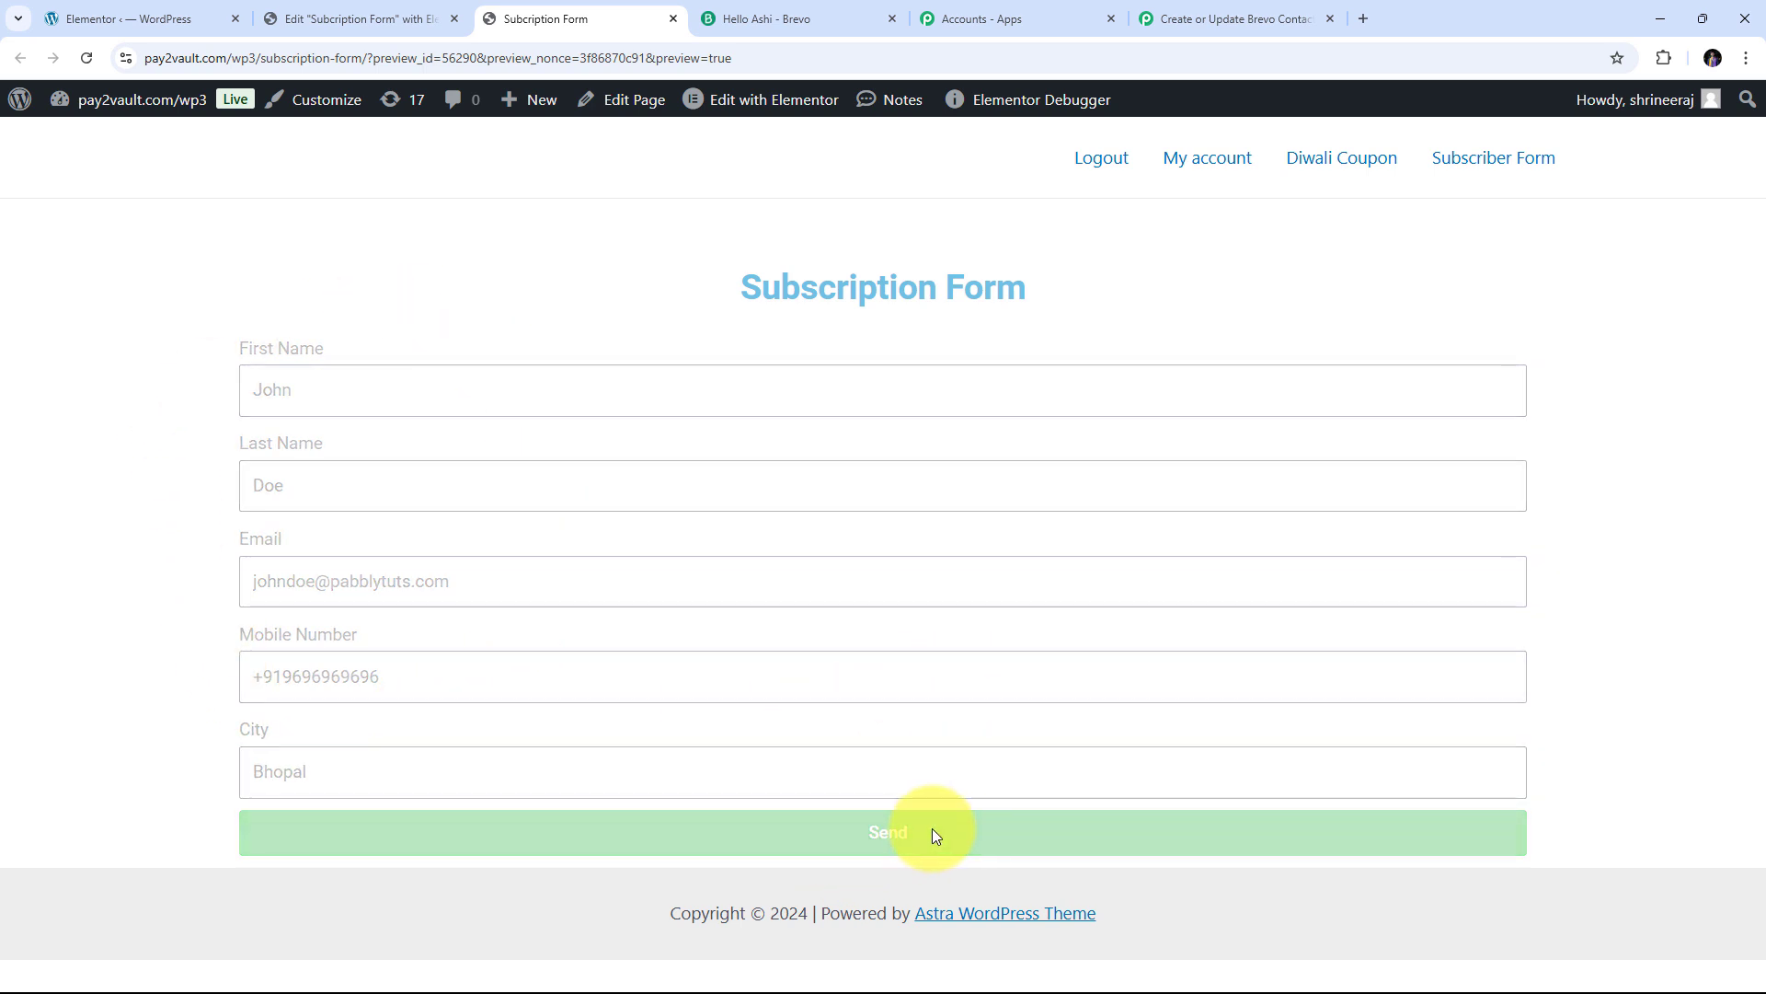
pyautogui.scroll(-1, 426, 836)
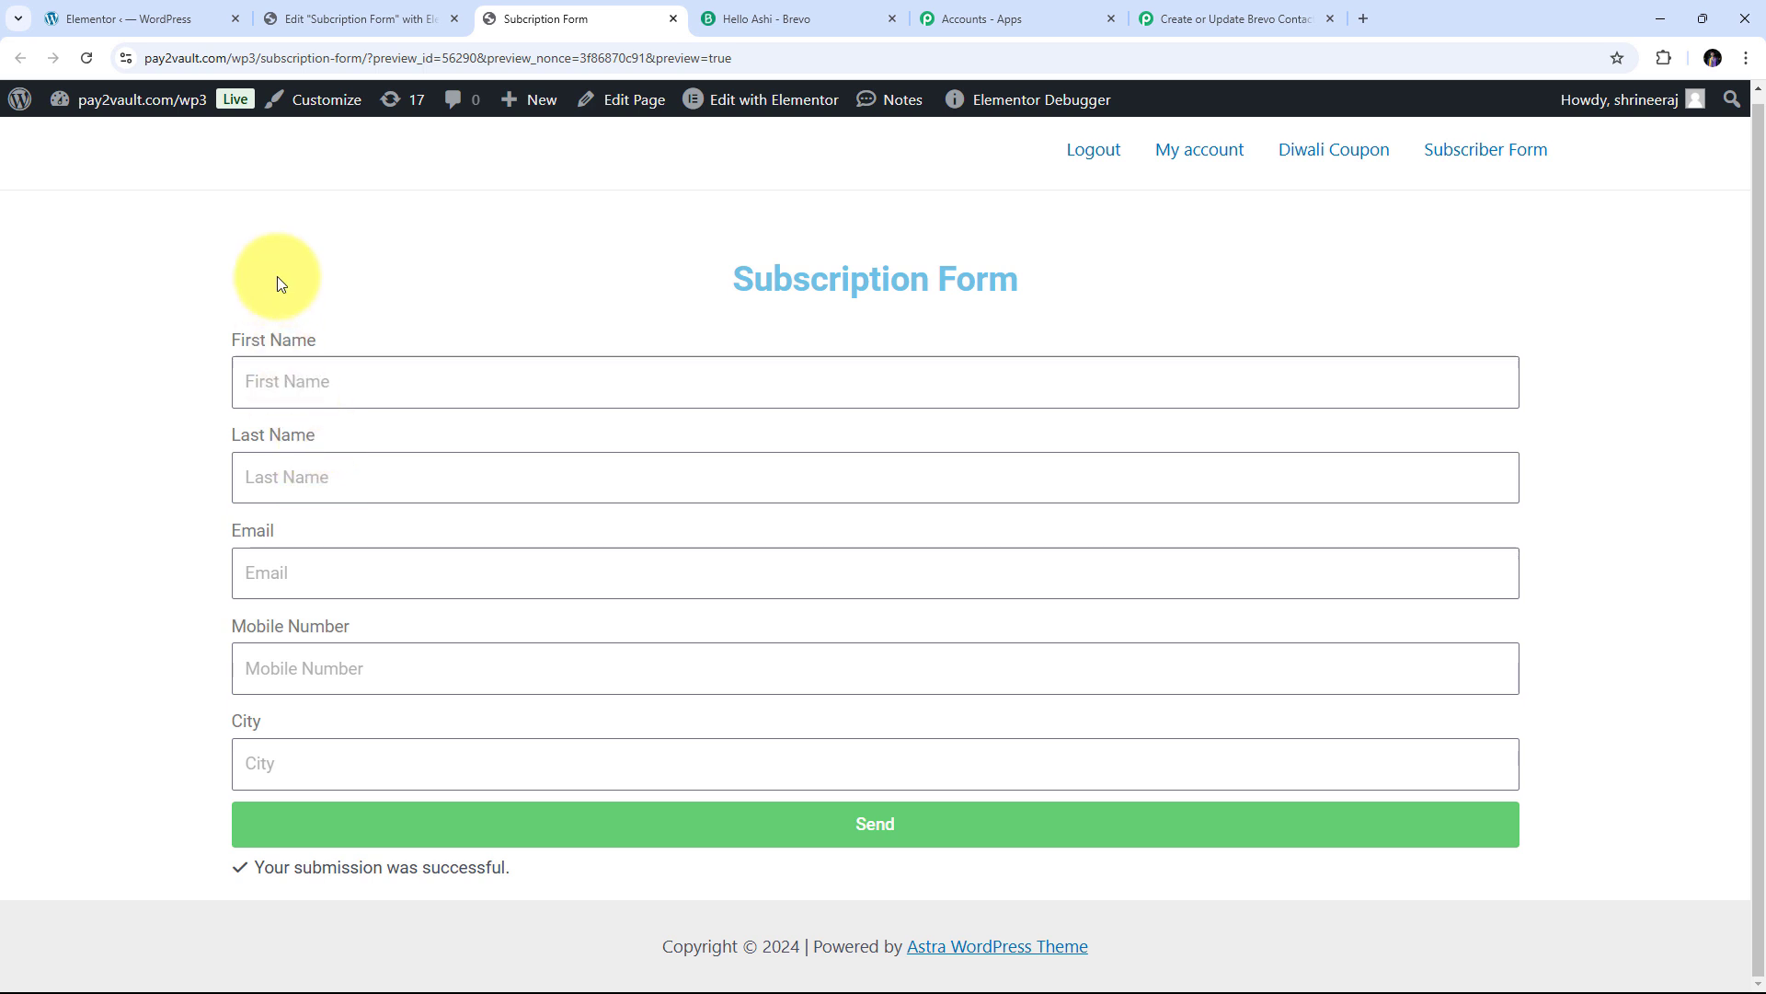
# In Pabbly, find the Response Received data and check the captured First Name value
pyautogui.click(1209, 14)
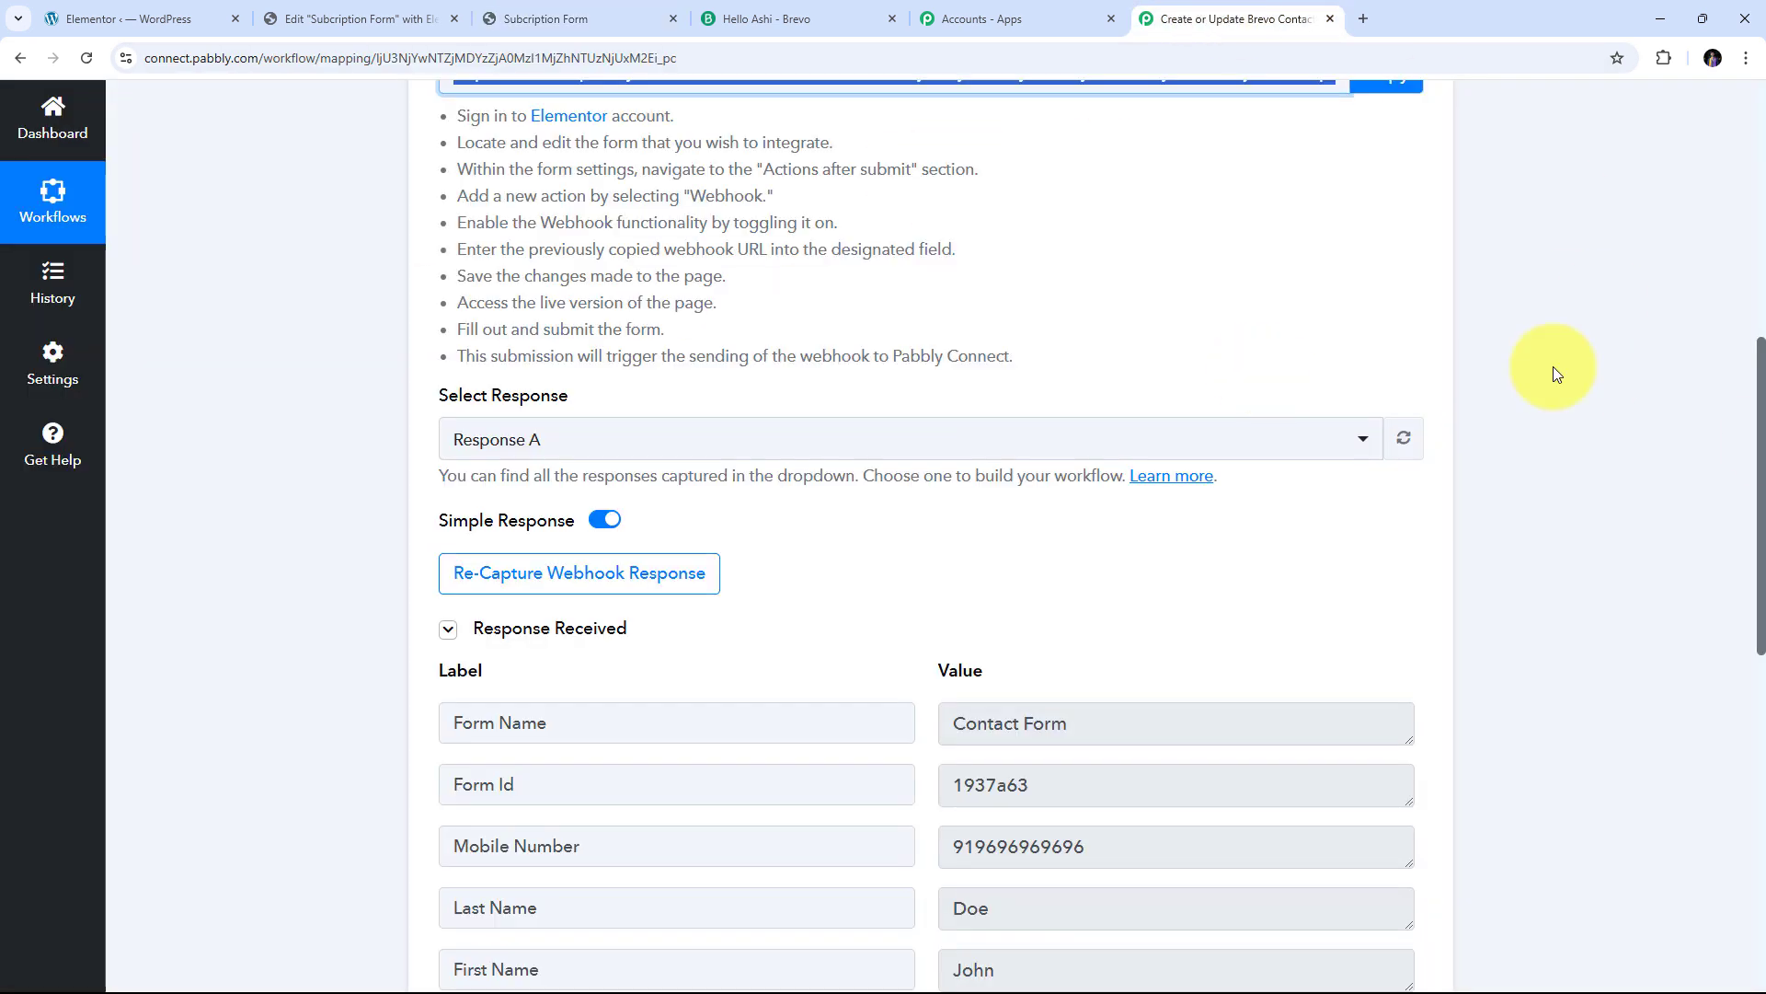
pyautogui.scroll(-1, 1691, 454)
pyautogui.scroll(-3, 1599, 406)
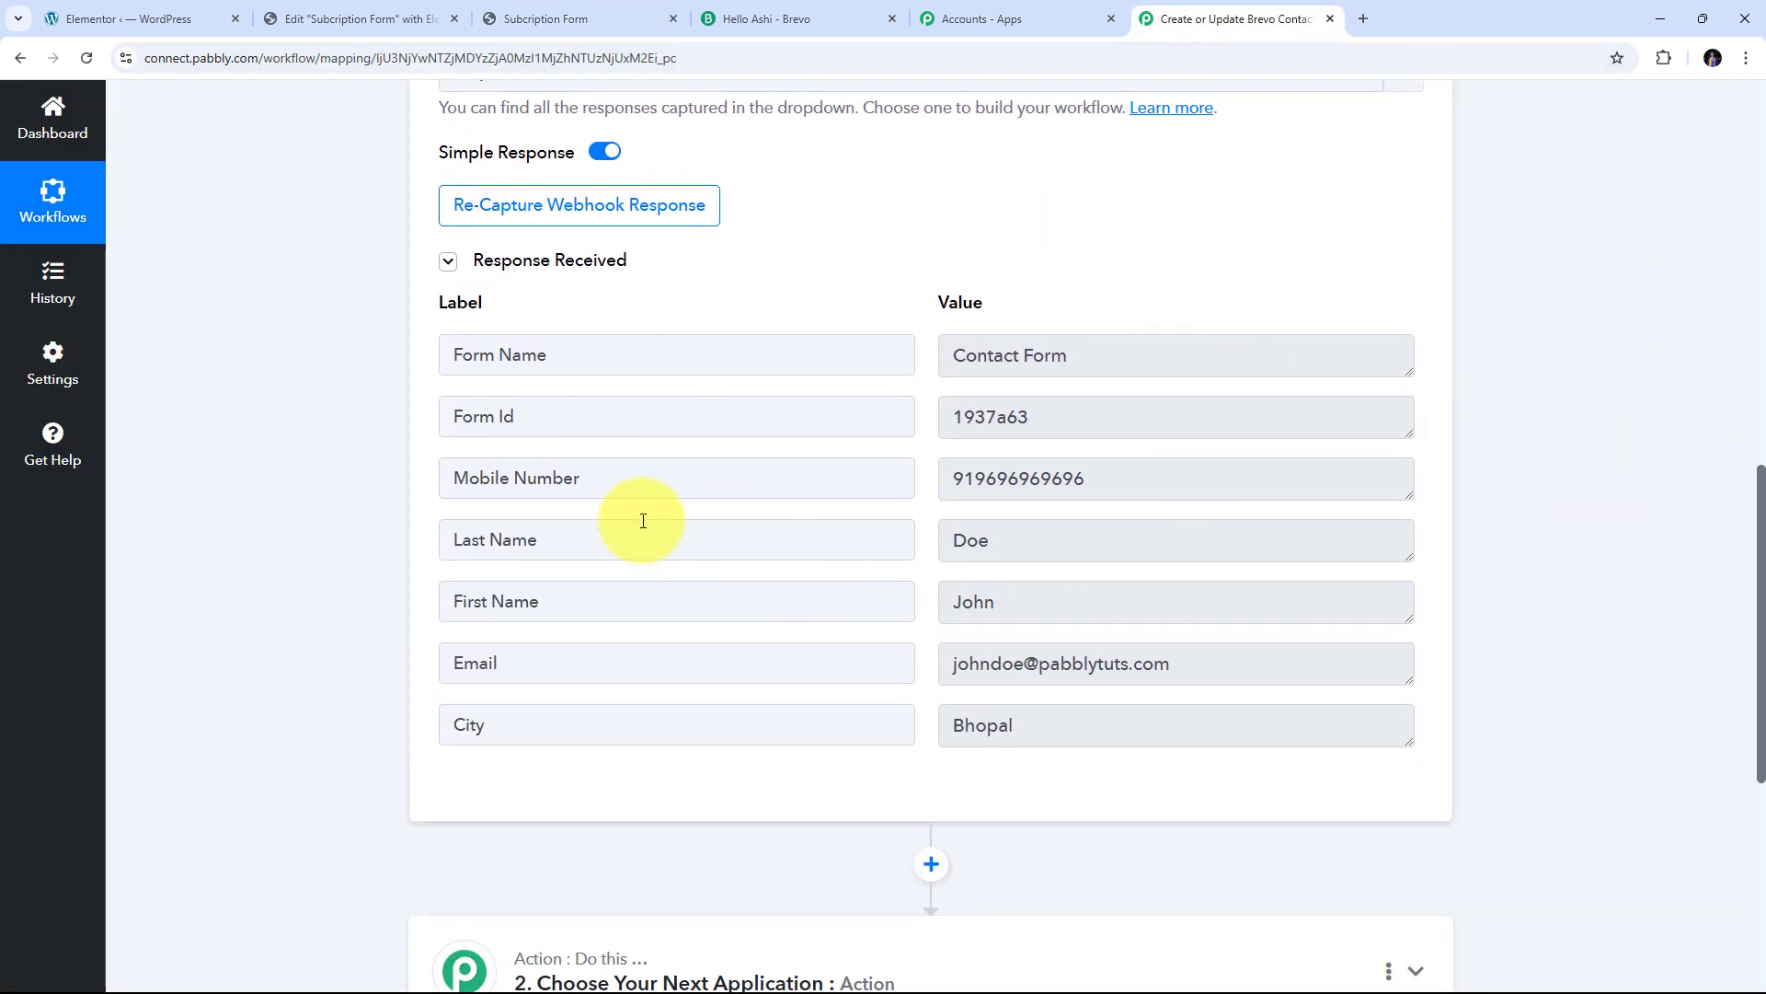
pyautogui.scroll(-1, 998, 434)
pyautogui.scroll(3, 997, 433)
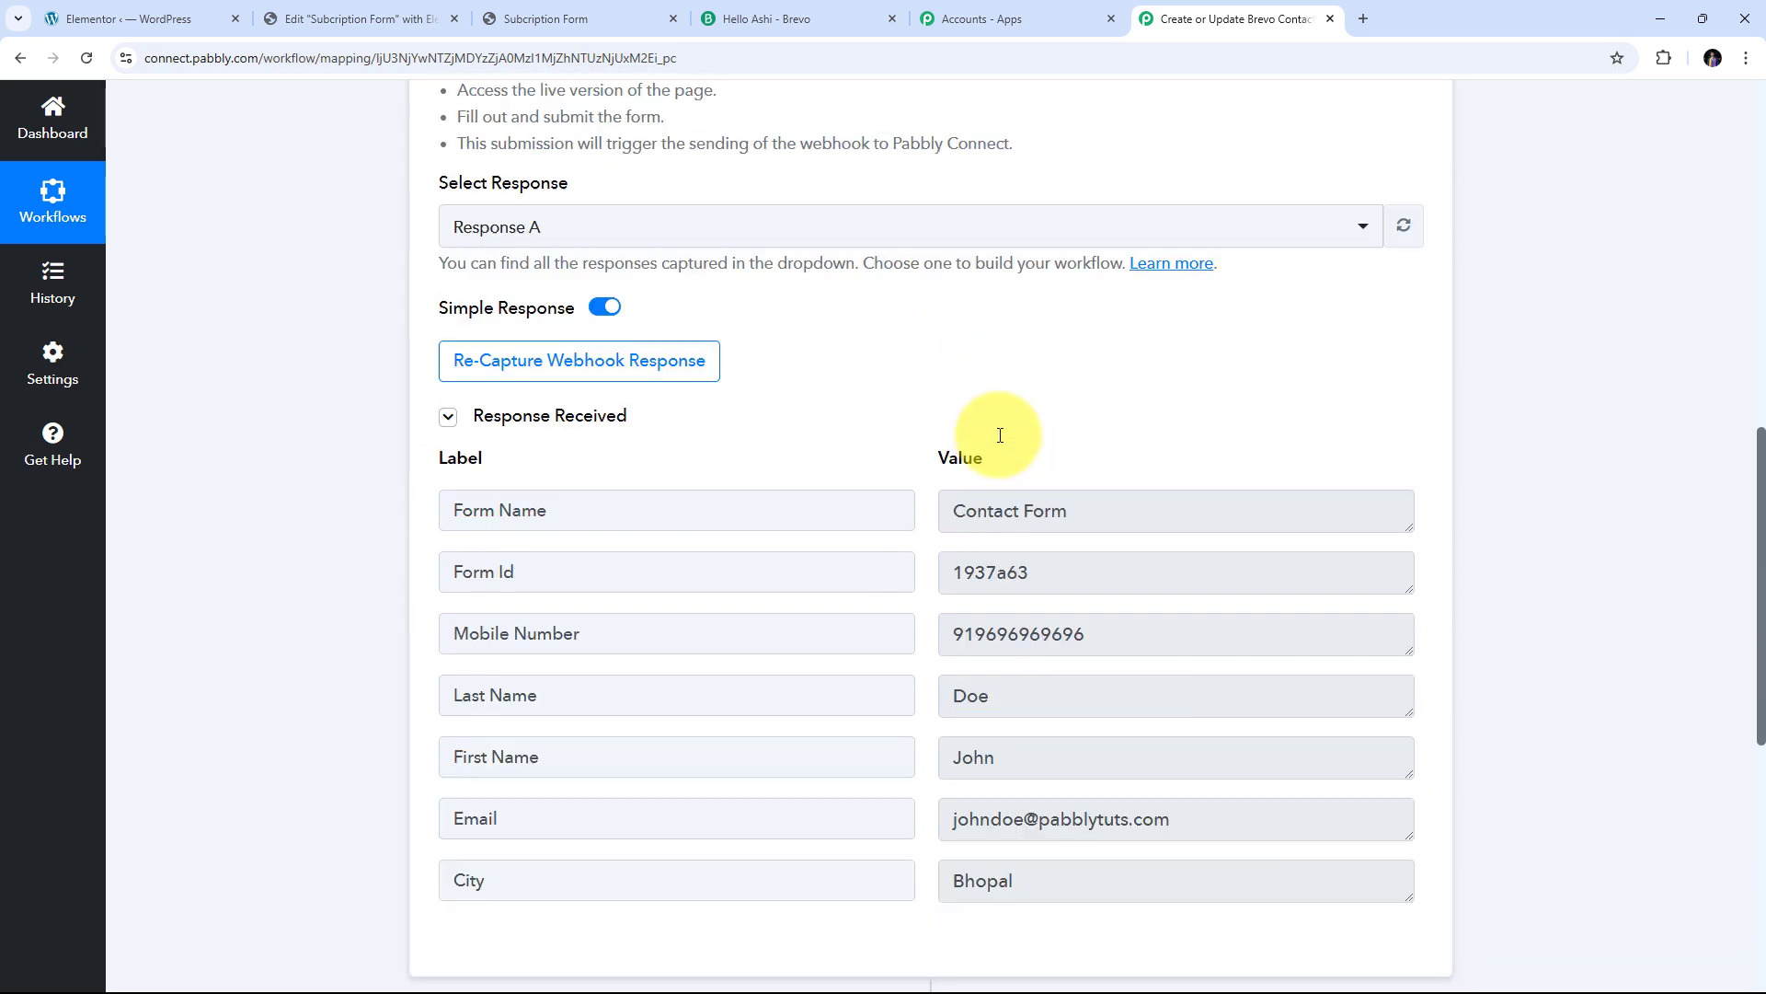
pyautogui.scroll(4, 825, 390)
pyautogui.scroll(-6, 828, 386)
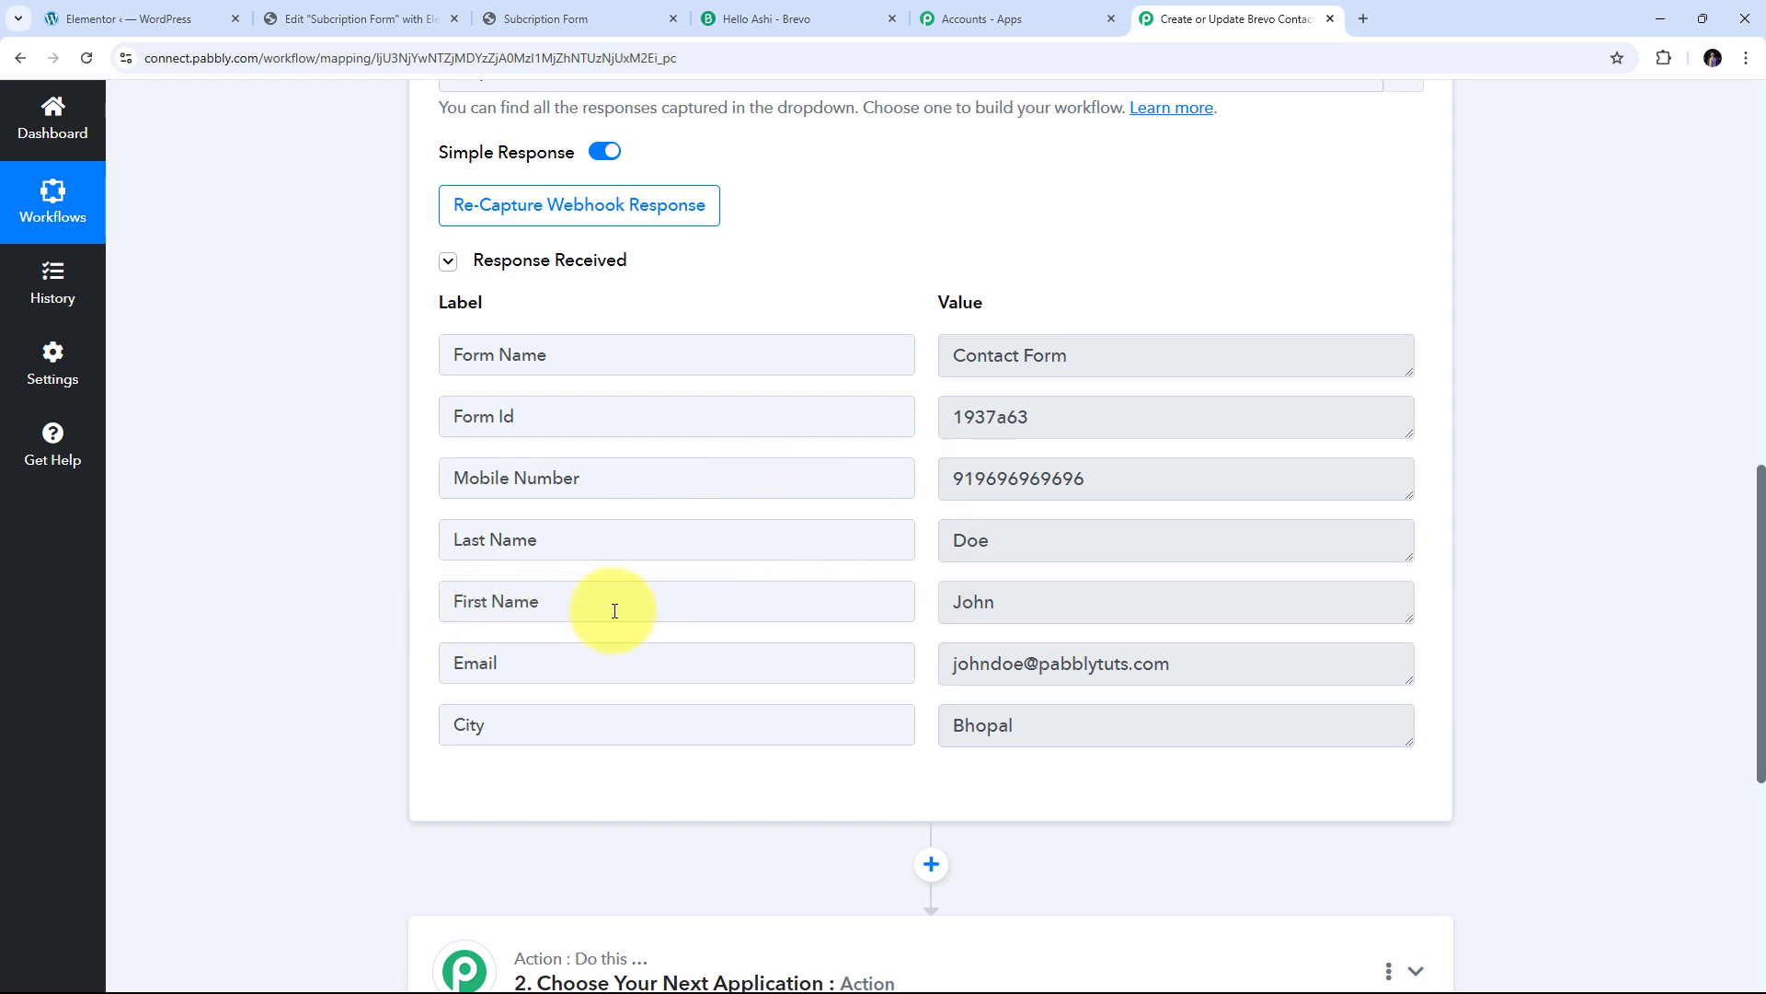
pyautogui.click(1053, 603)
pyautogui.moveTo(1052, 603); pyautogui.dragTo(899, 599)
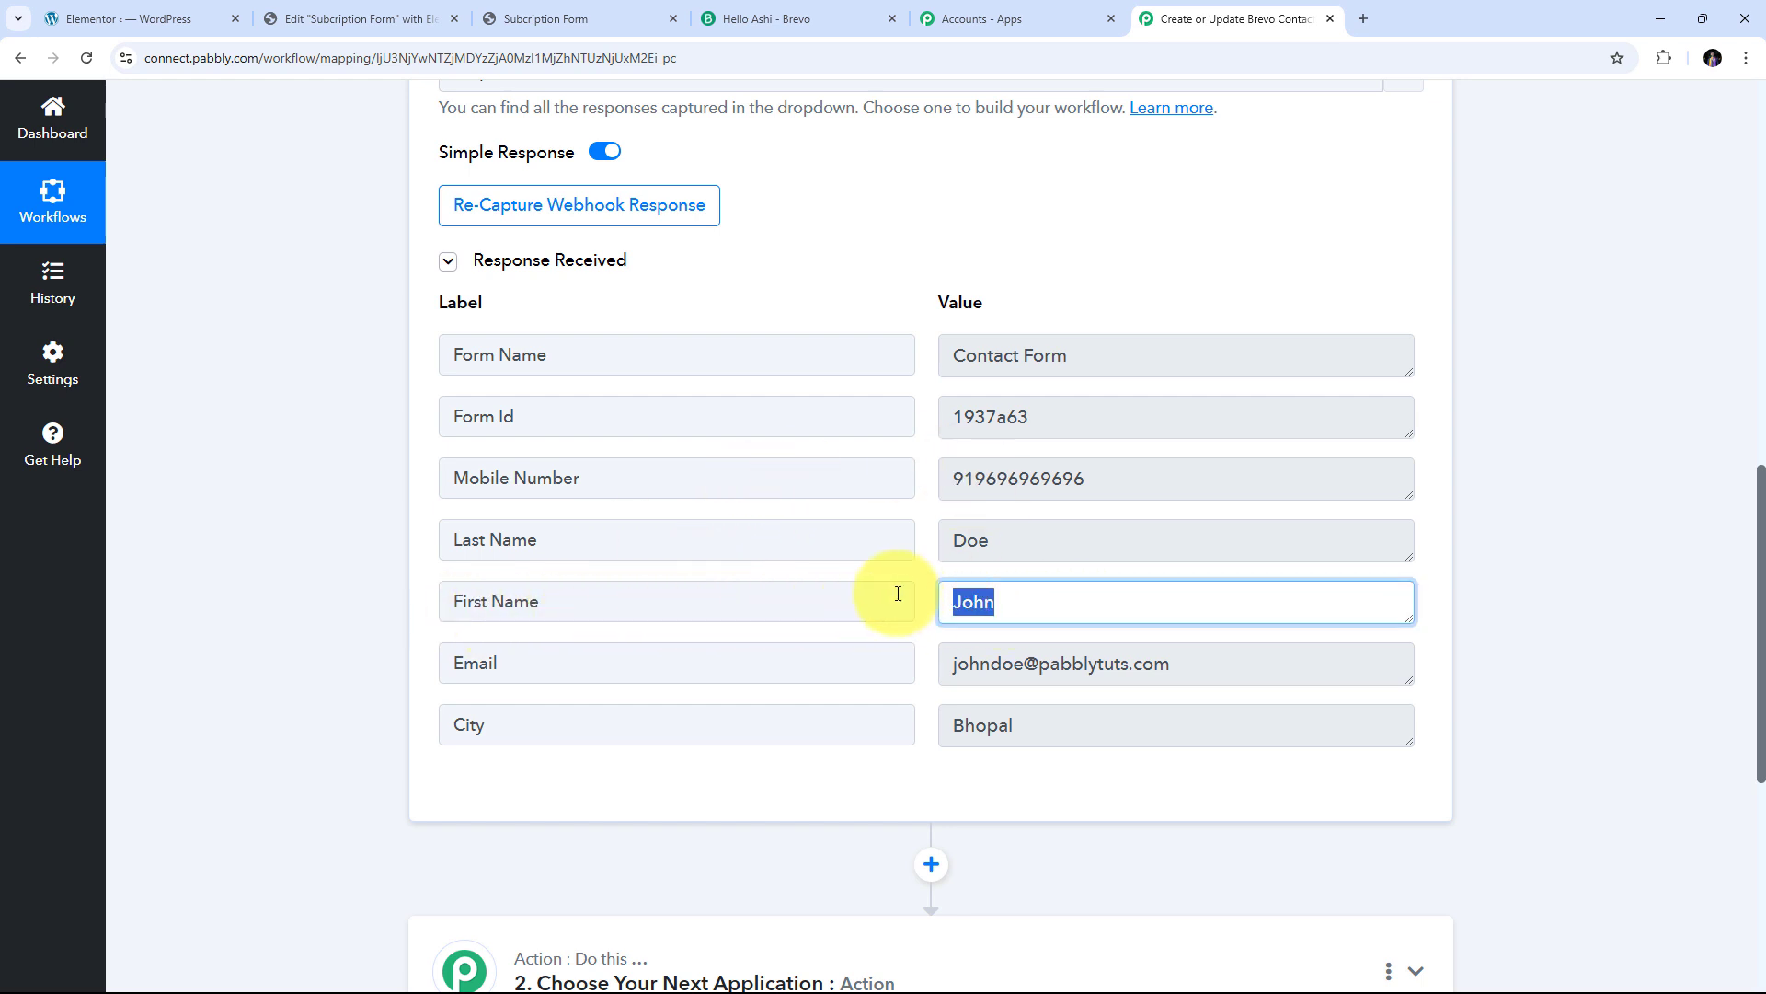
# Check the captured last name, mobile number, e-mail and city values
pyautogui.moveTo(1075, 530); pyautogui.dragTo(848, 524)
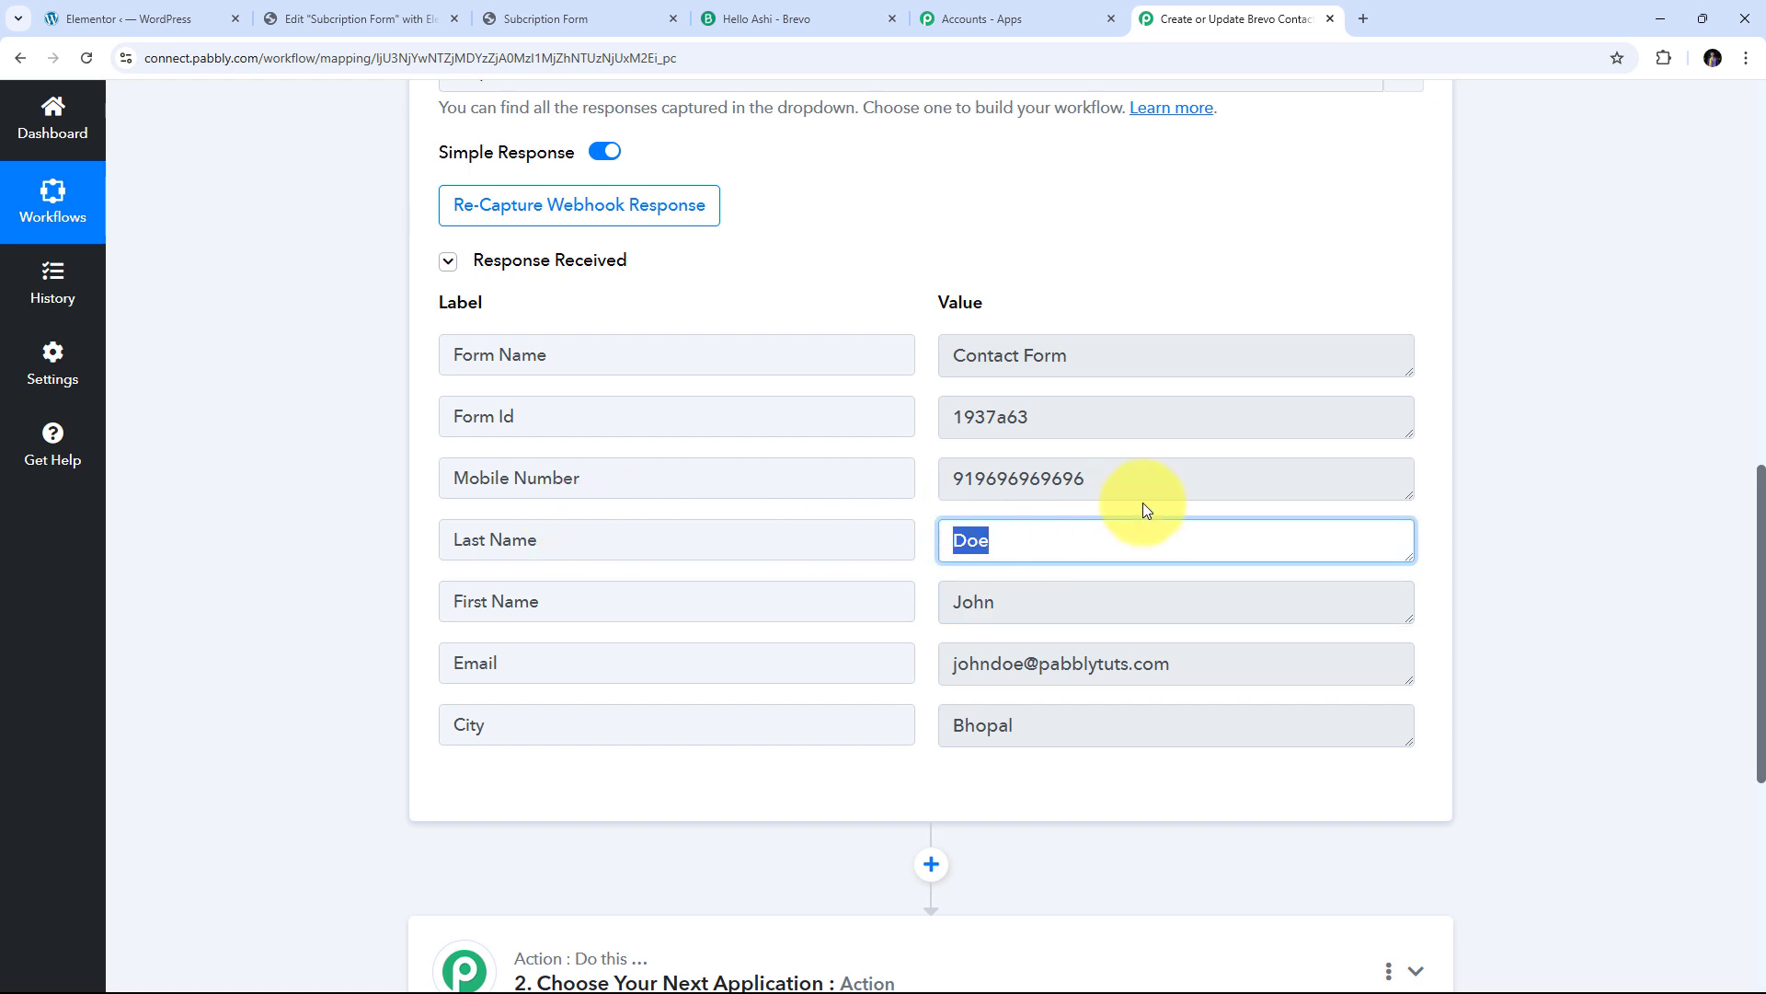
pyautogui.moveTo(1141, 488); pyautogui.dragTo(868, 481)
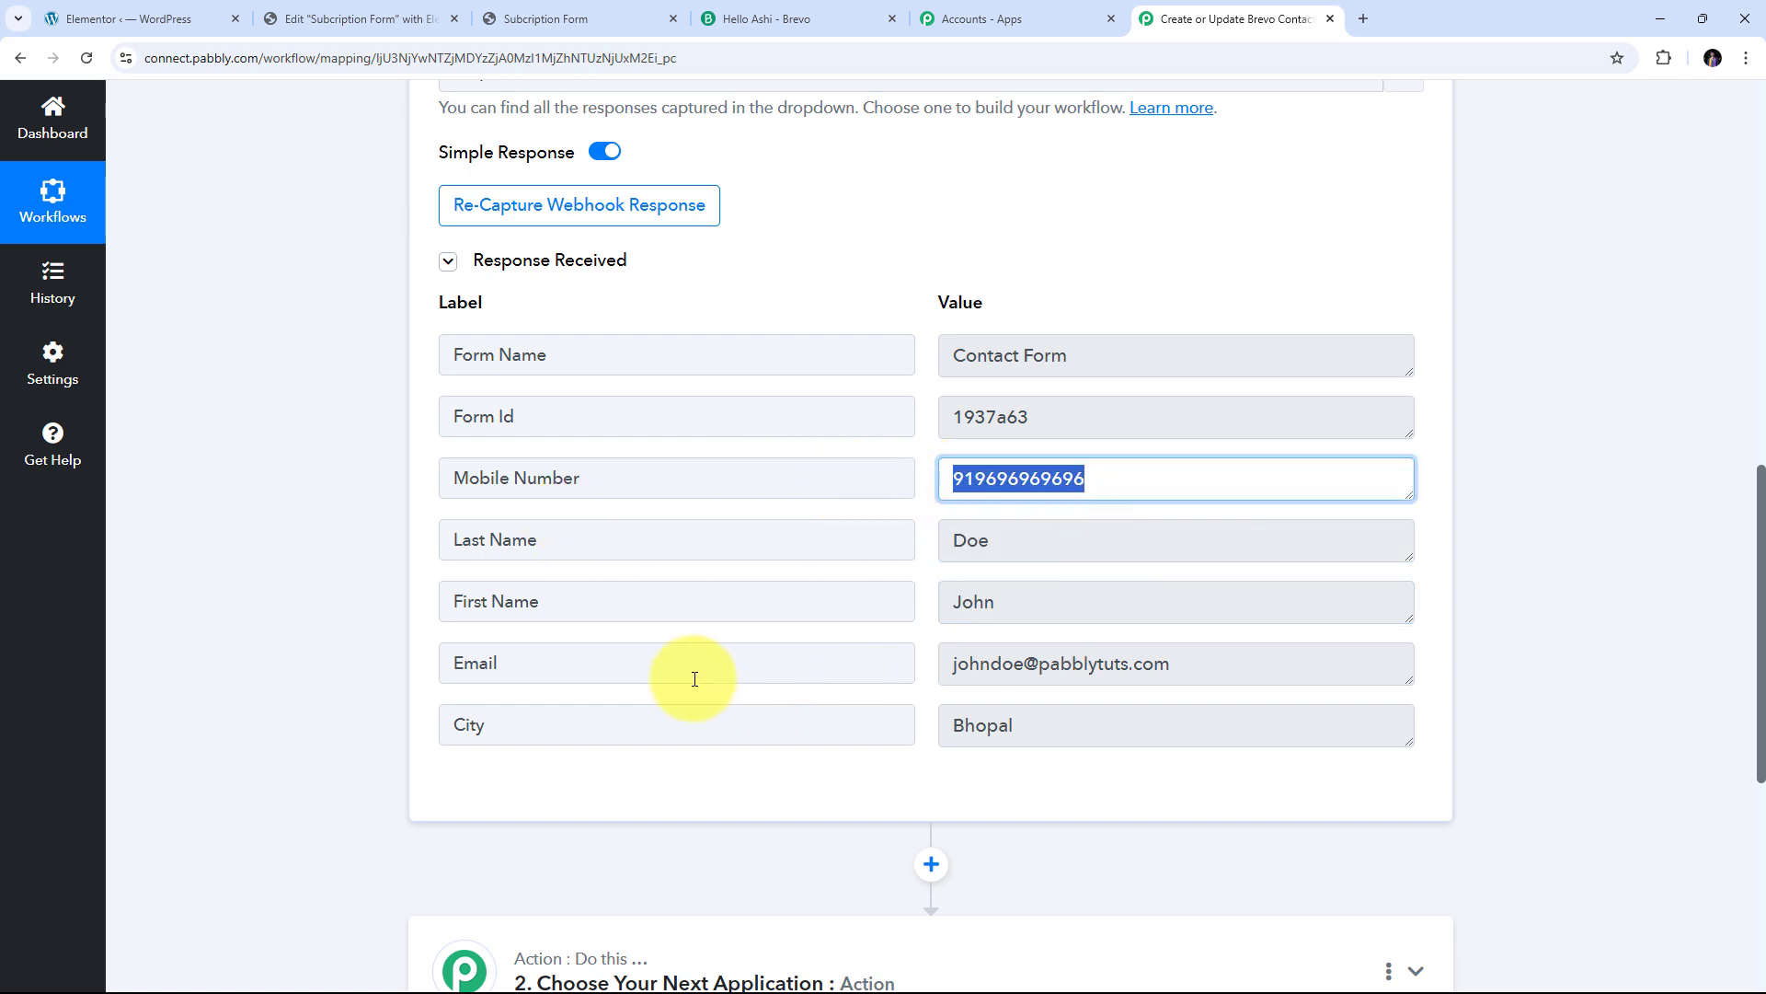
pyautogui.moveTo(1197, 662); pyautogui.dragTo(847, 675)
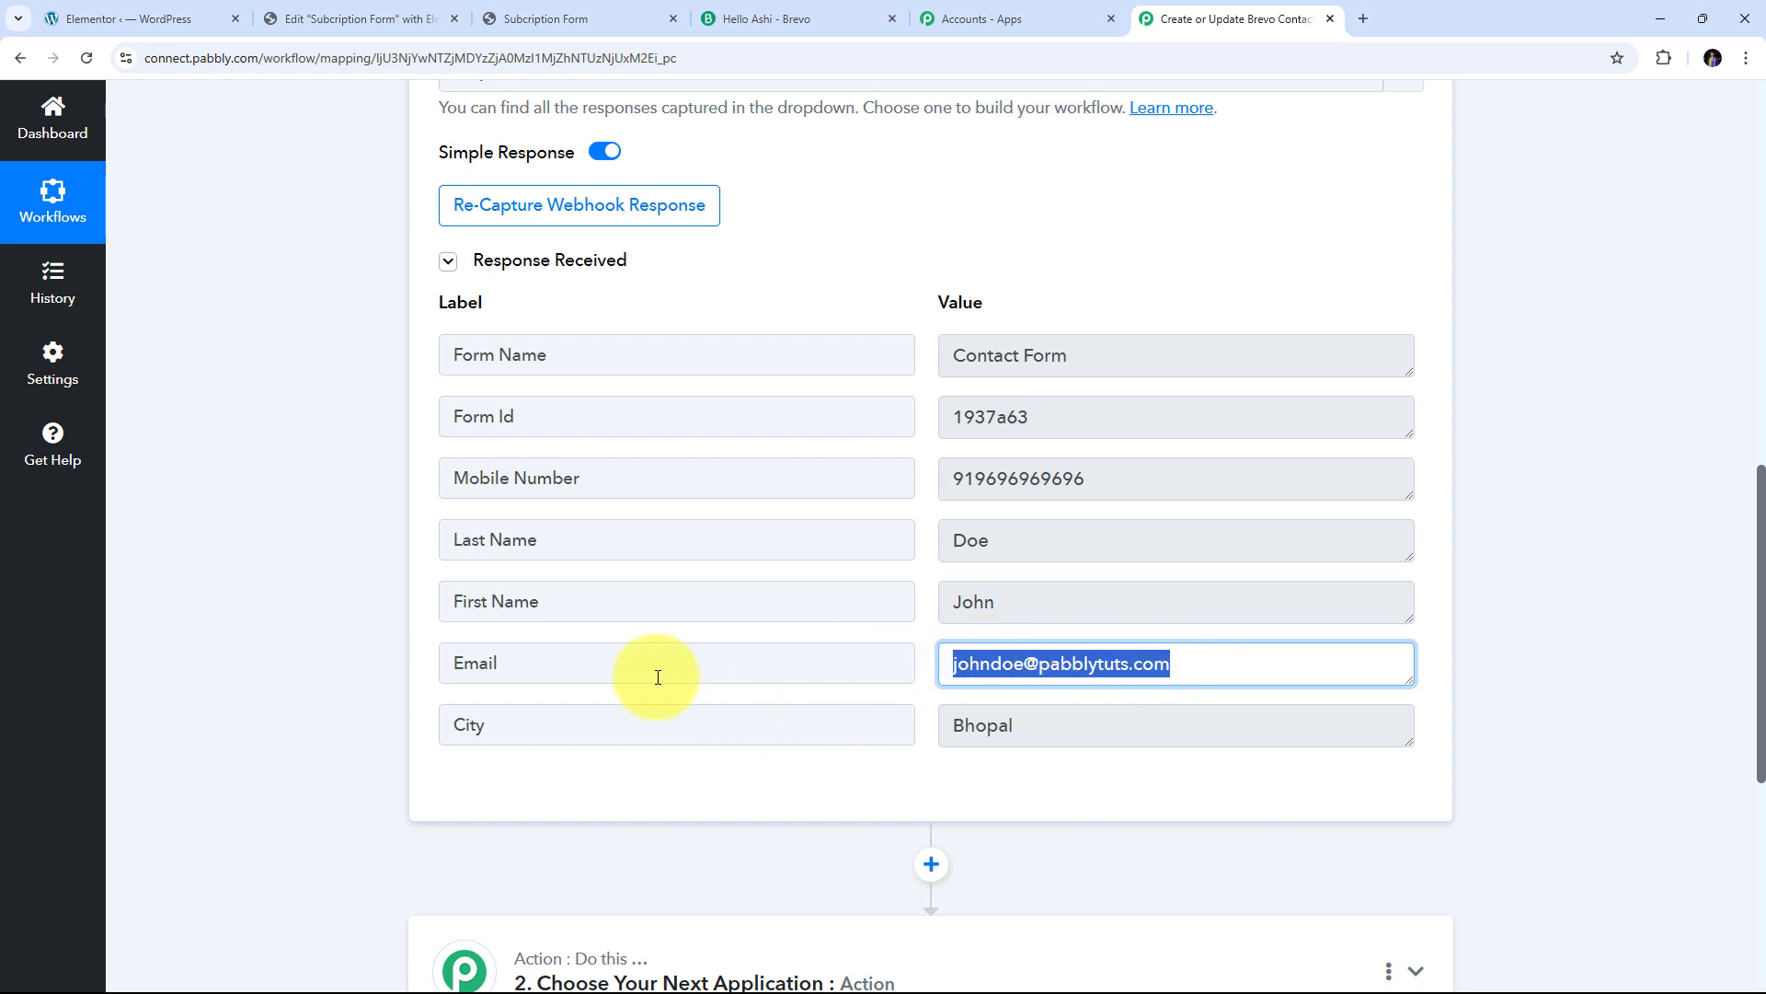
pyautogui.moveTo(1007, 725); pyautogui.dragTo(897, 728)
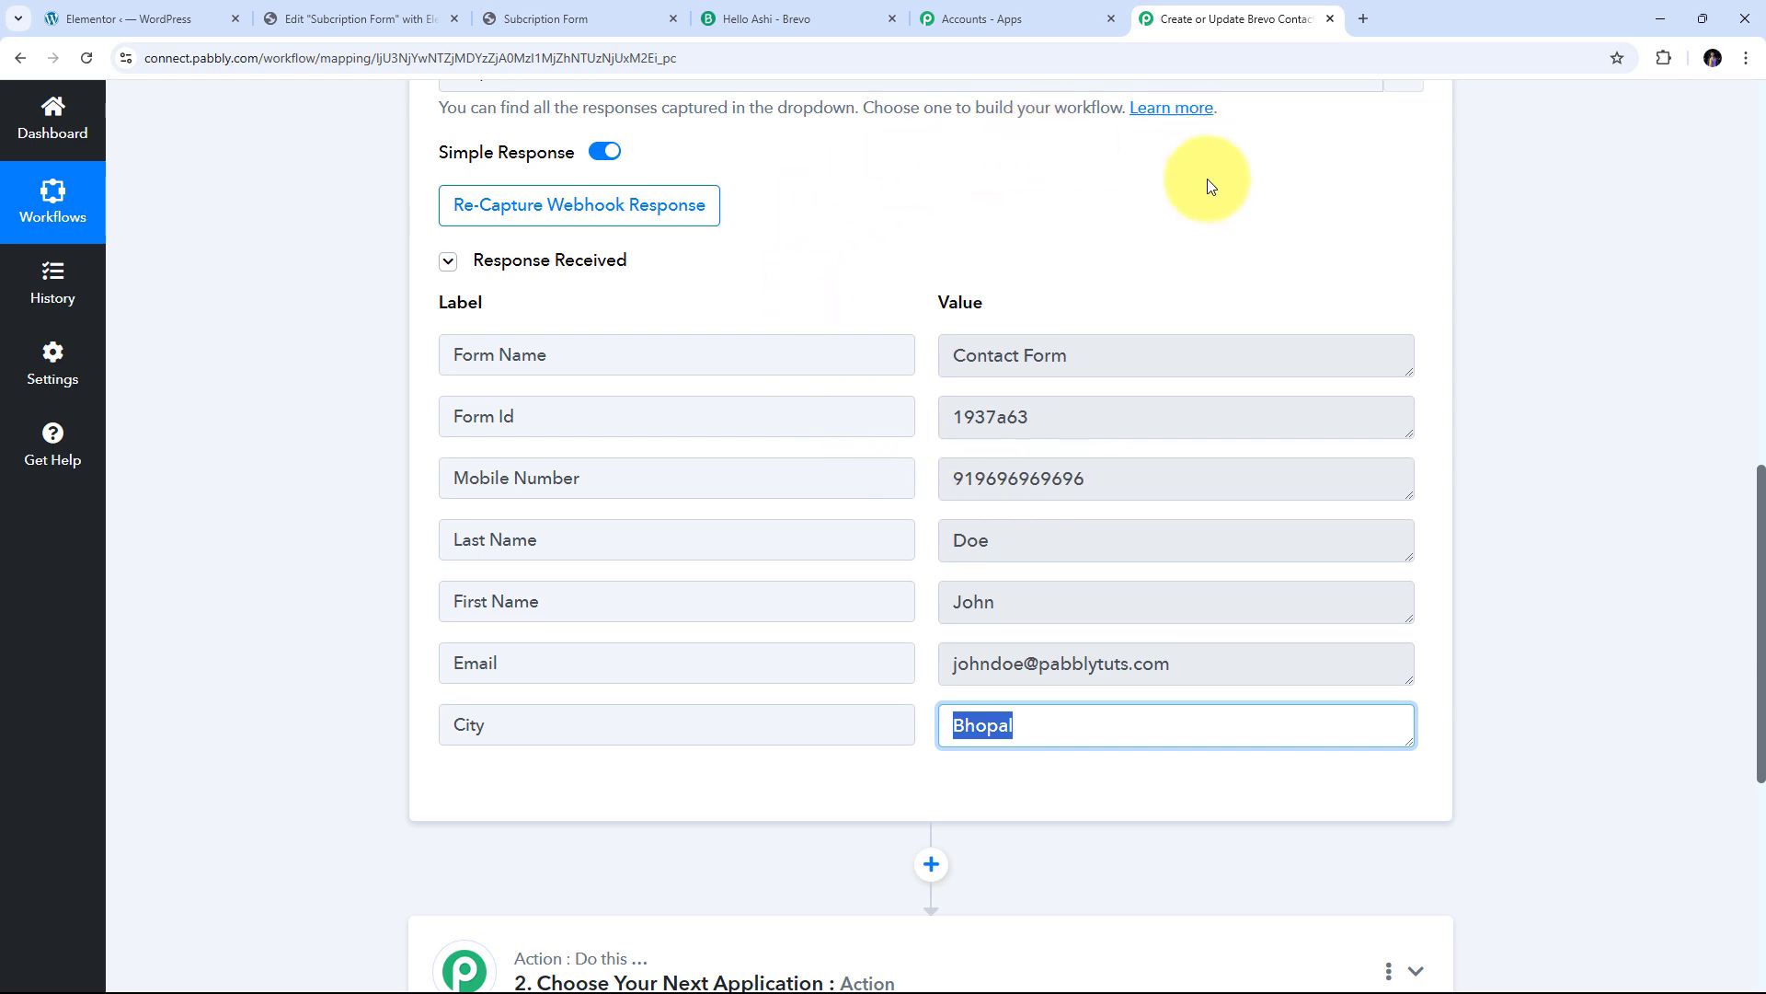
pyautogui.click(861, 655)
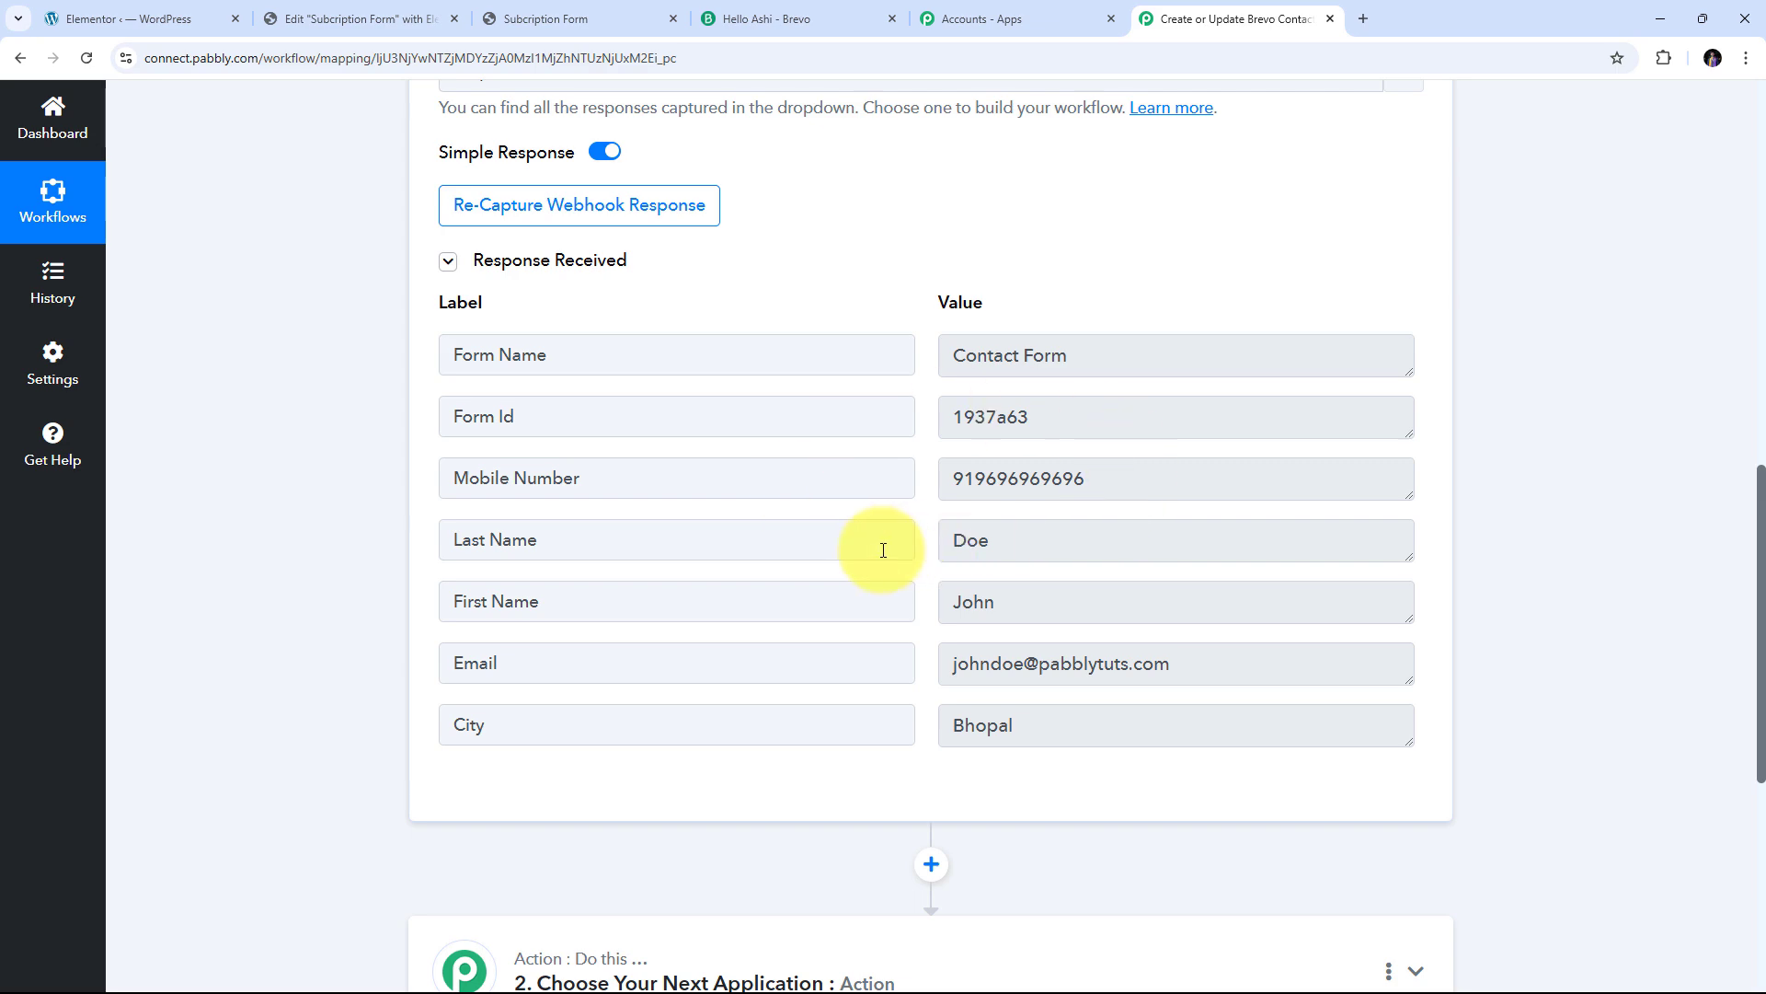
pyautogui.scroll(-5, 1628, 422)
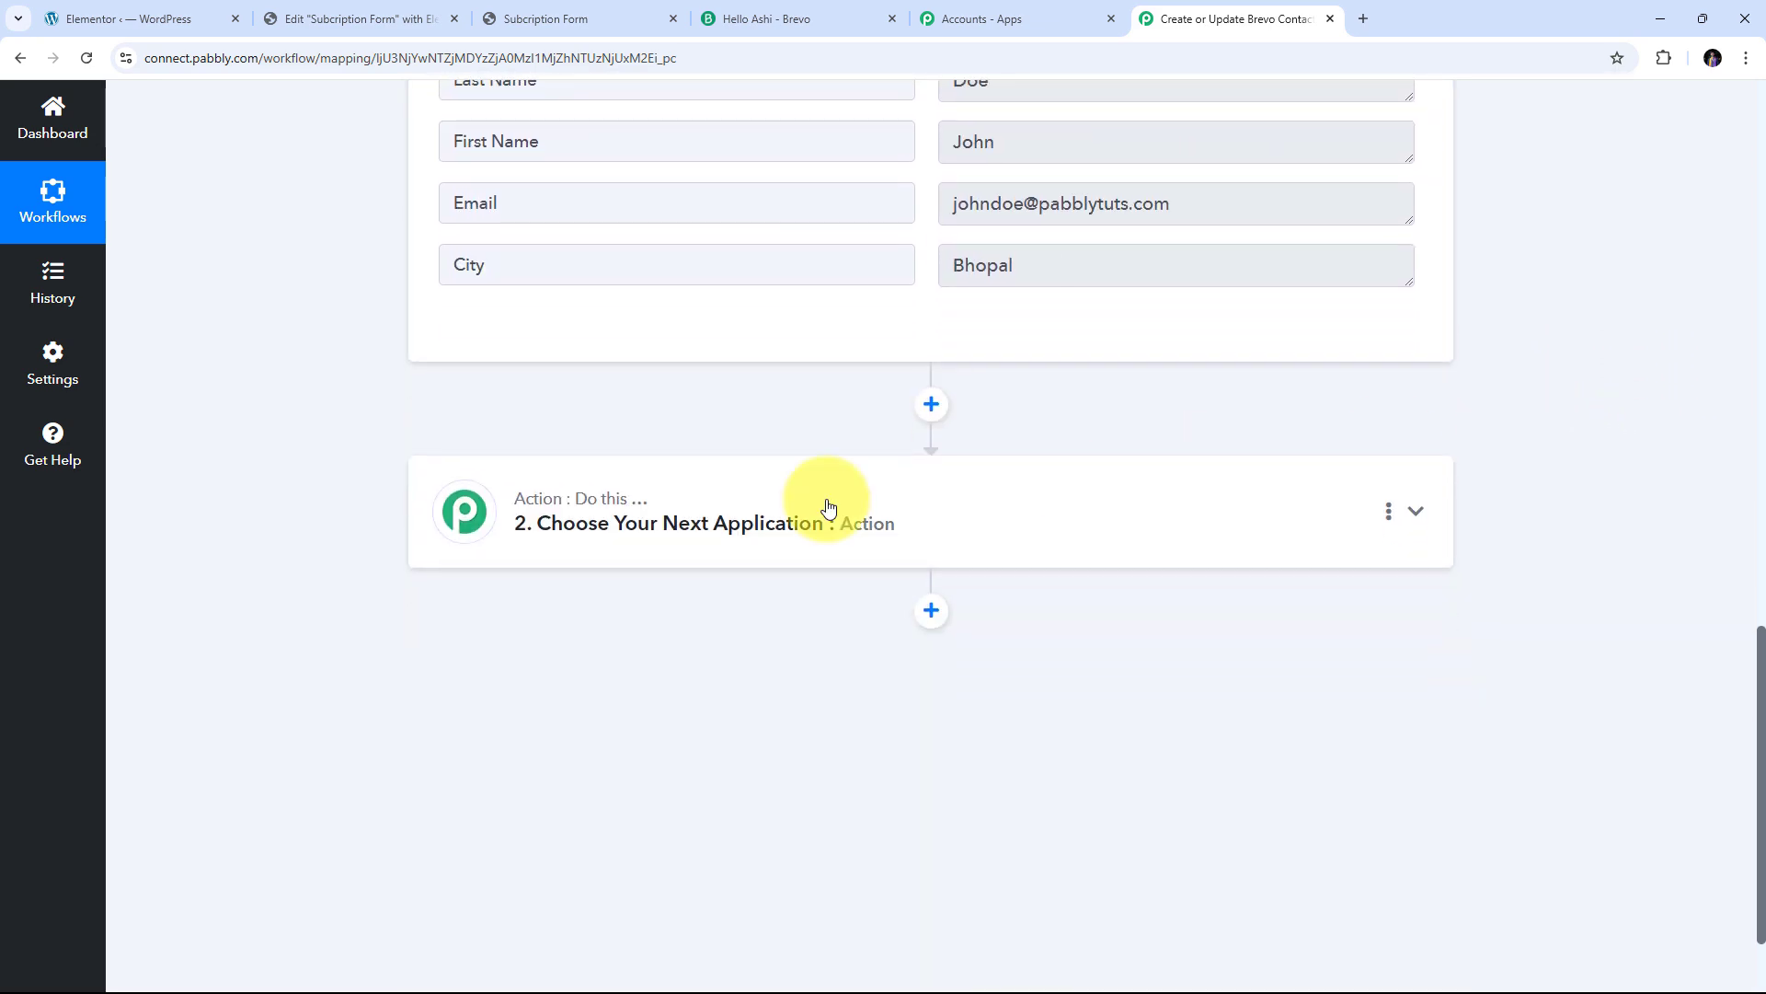
# Set the action app to Brevo with the Create or Update Contact event, then start connecting
pyautogui.click(1414, 512)
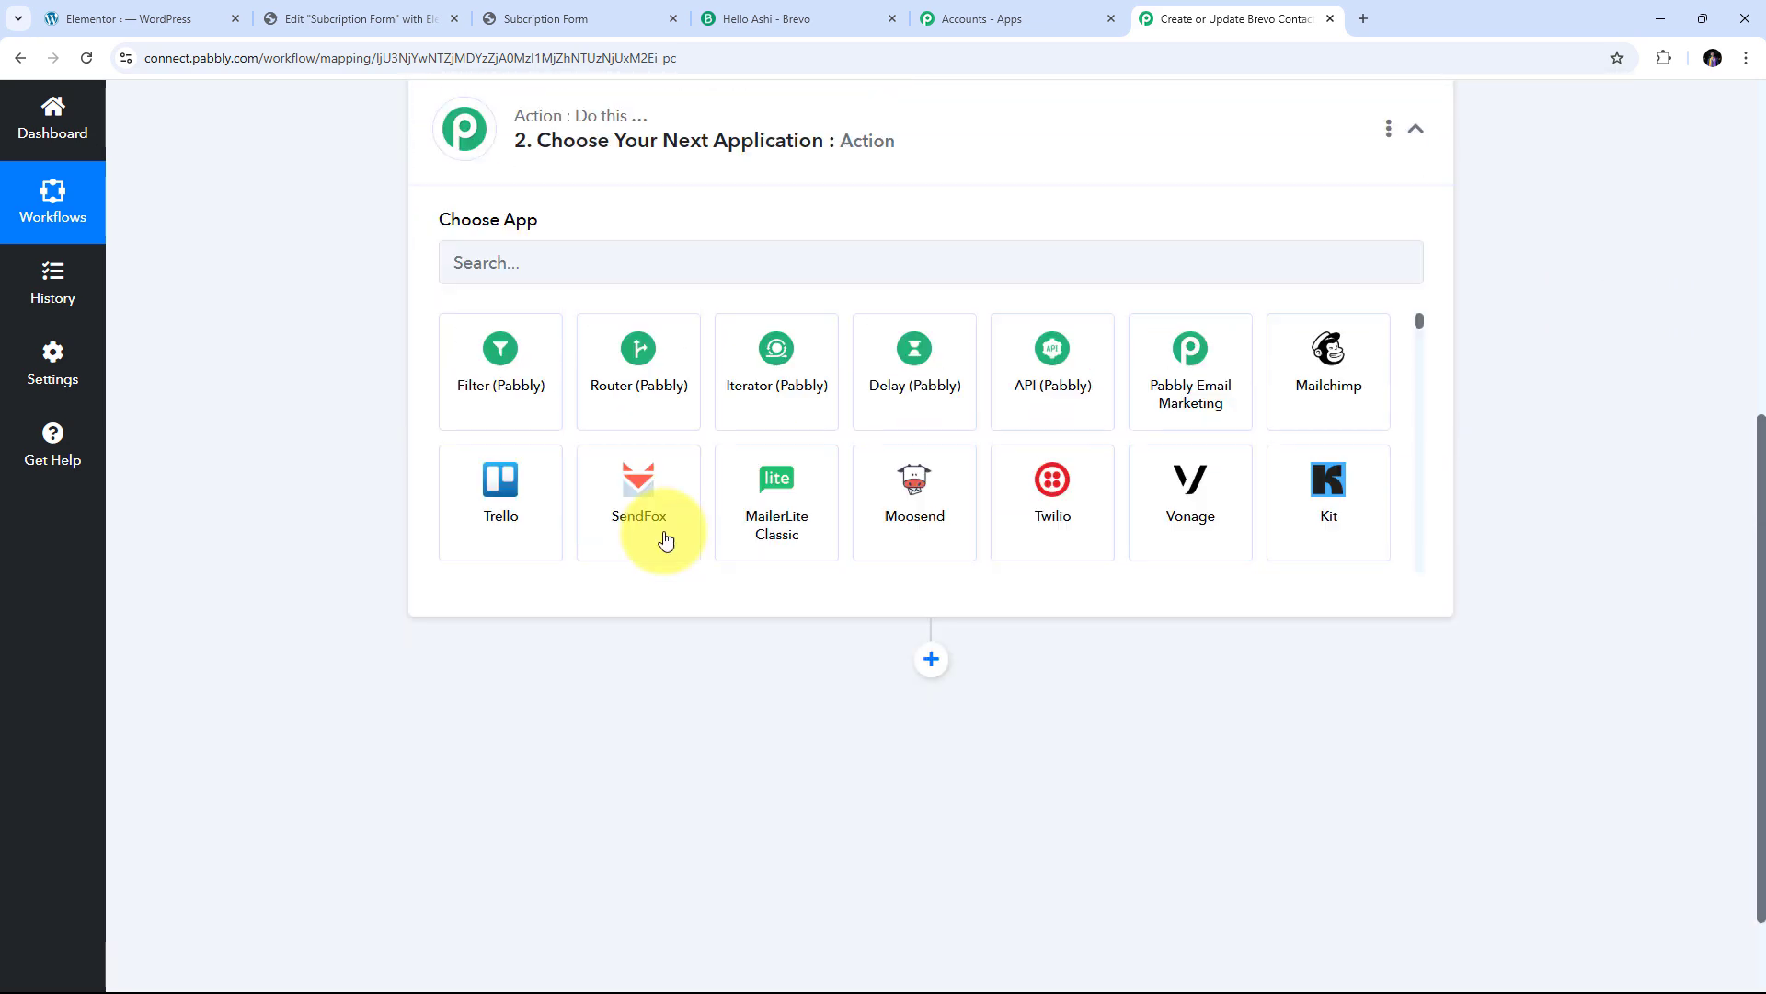
pyautogui.click(577, 477)
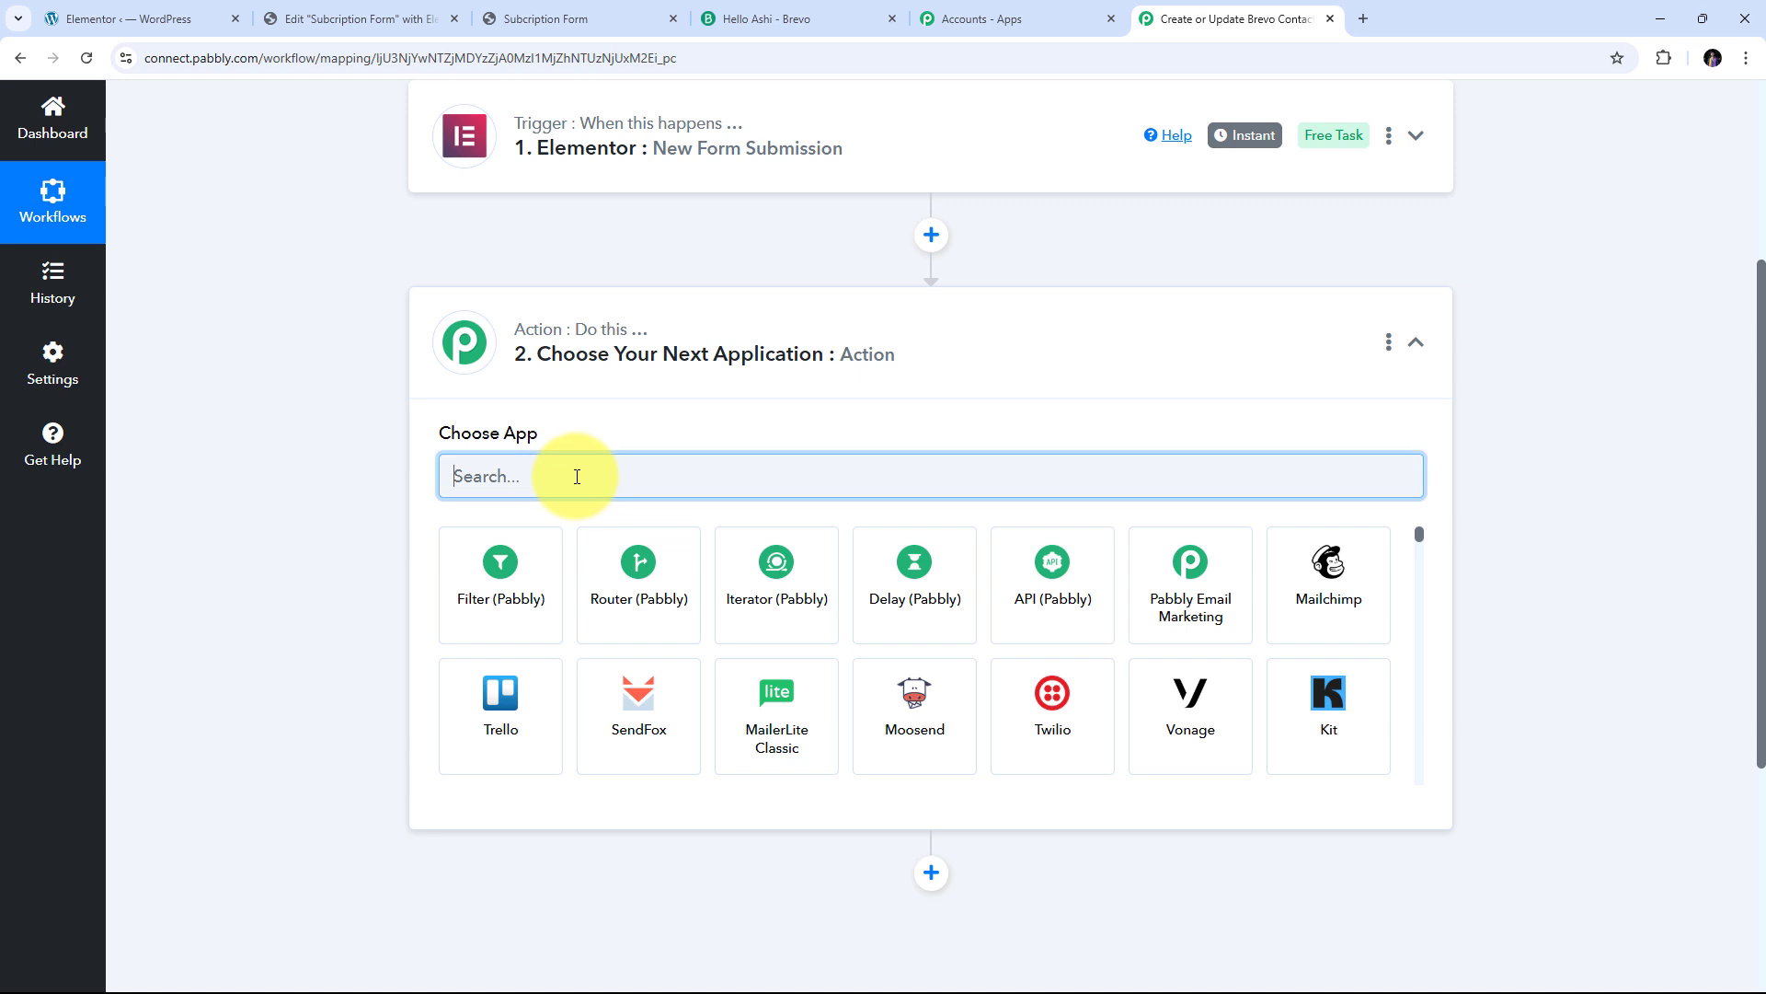
pyautogui.write('Brevo')
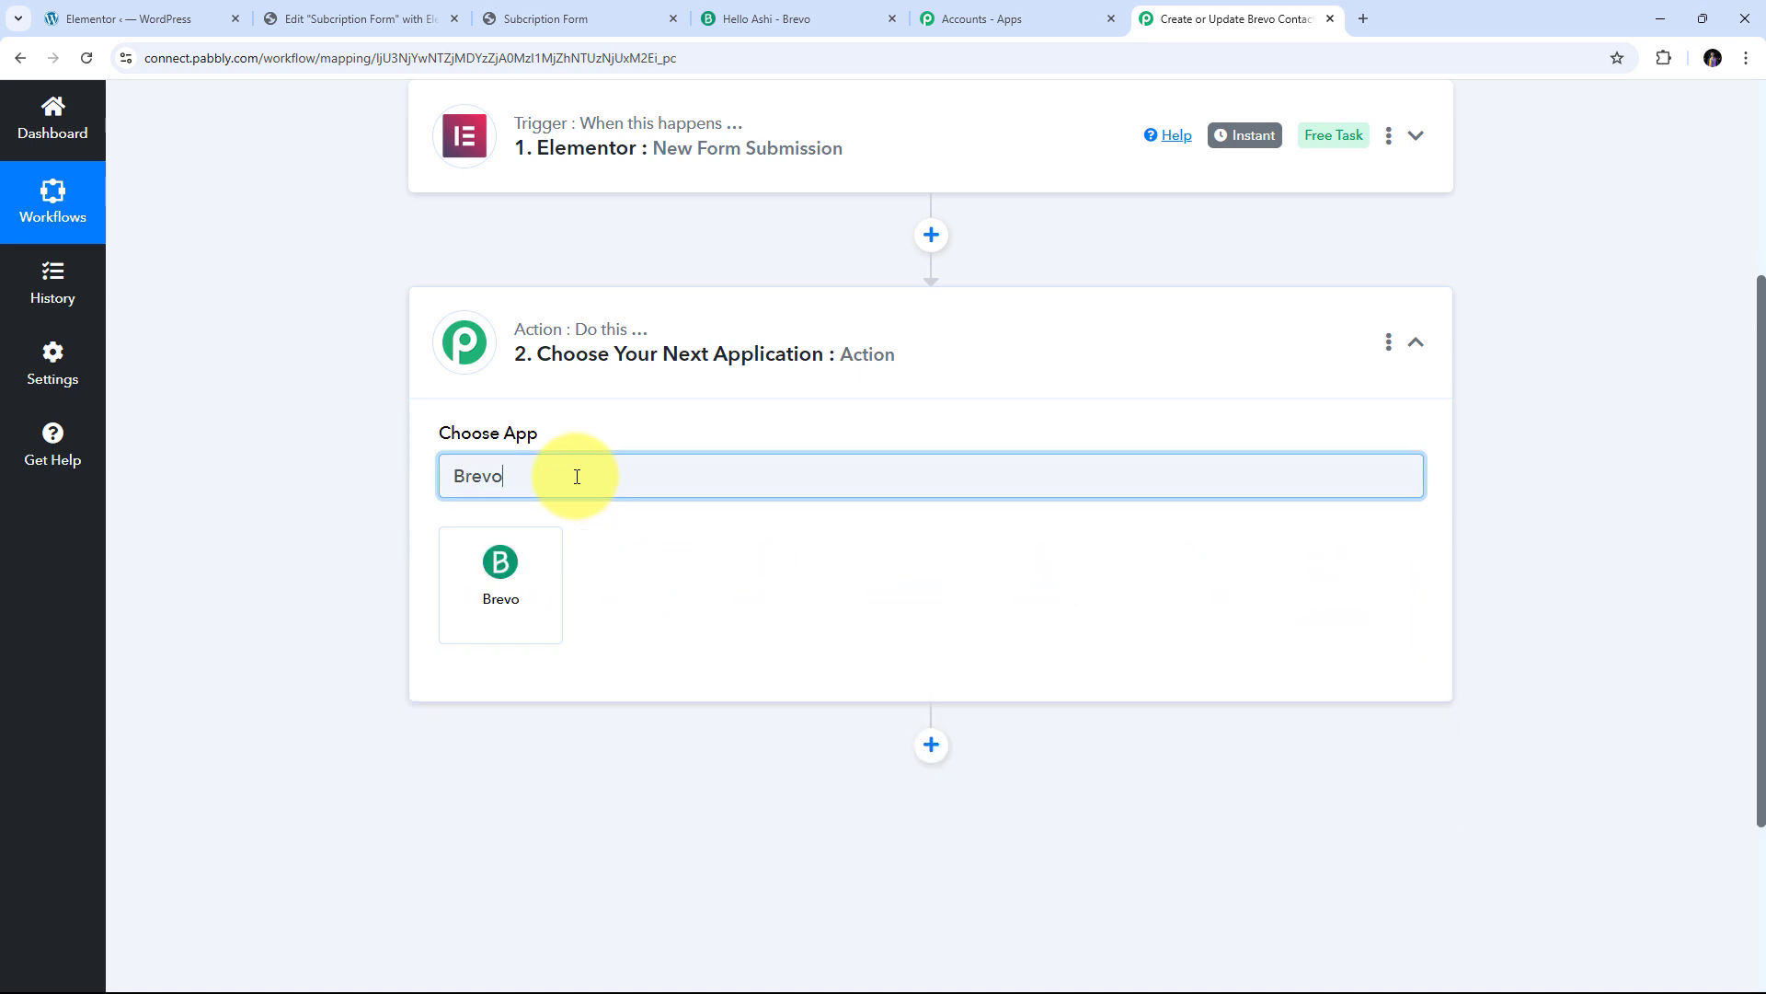
pyautogui.click(512, 581)
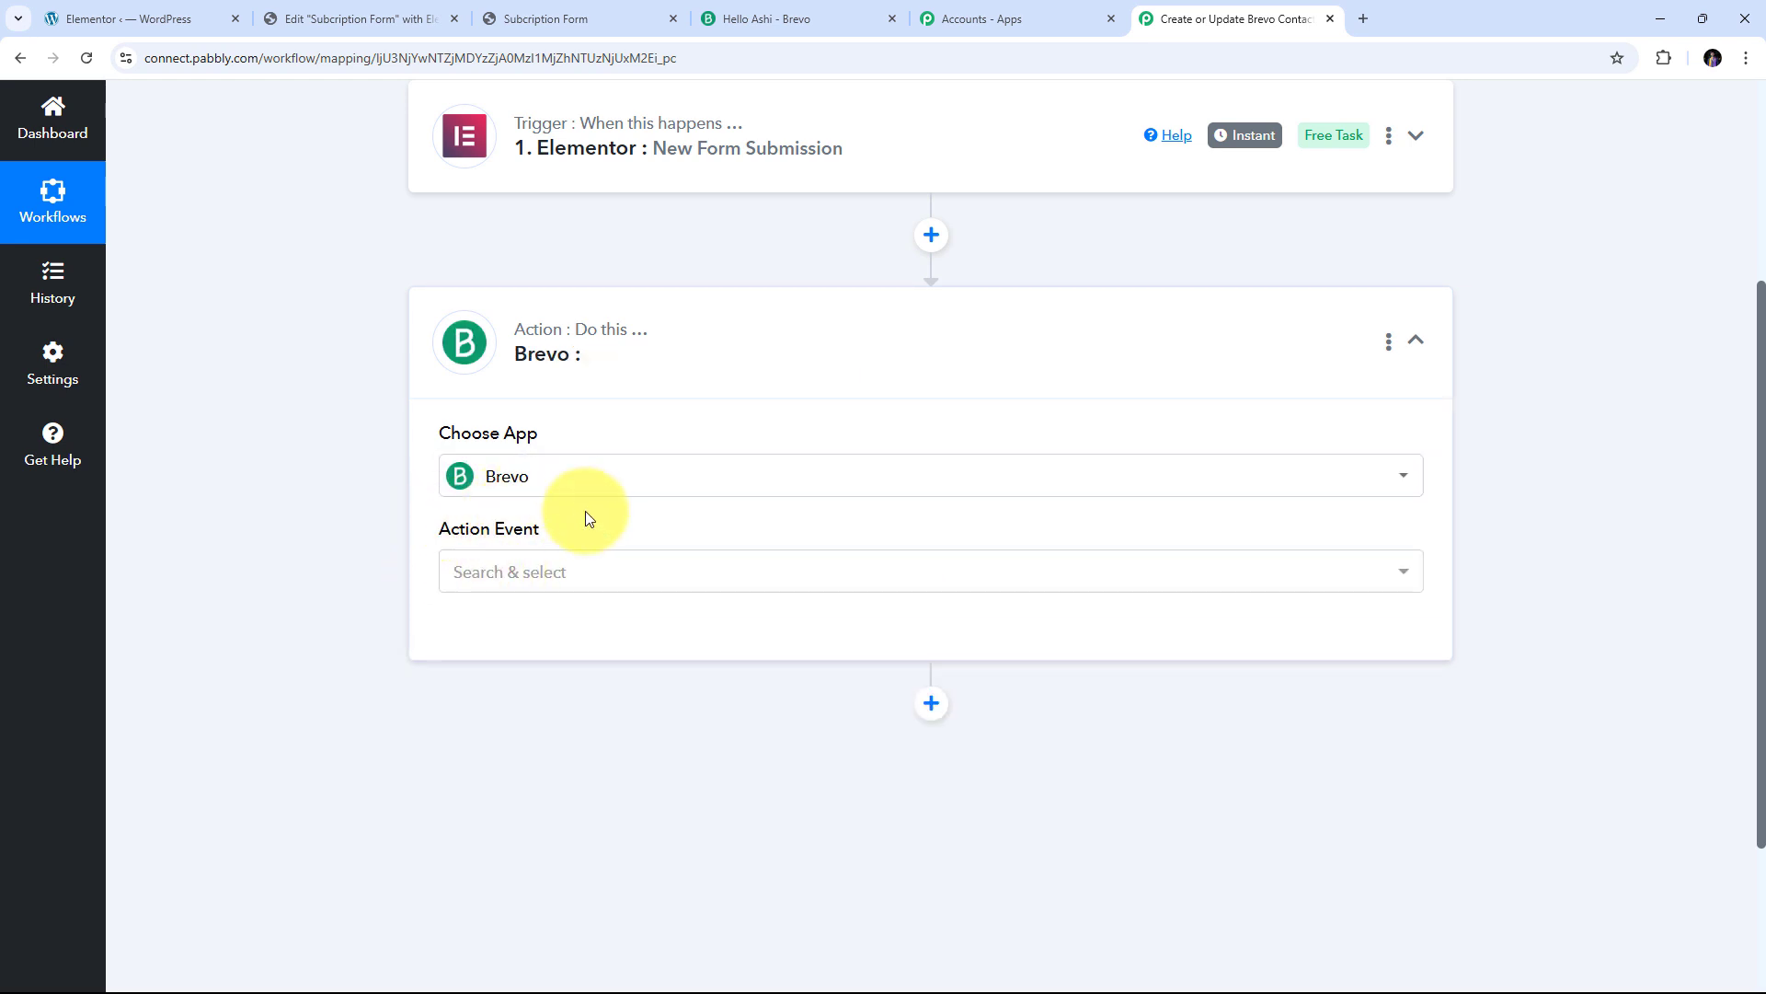
pyautogui.click(1083, 563)
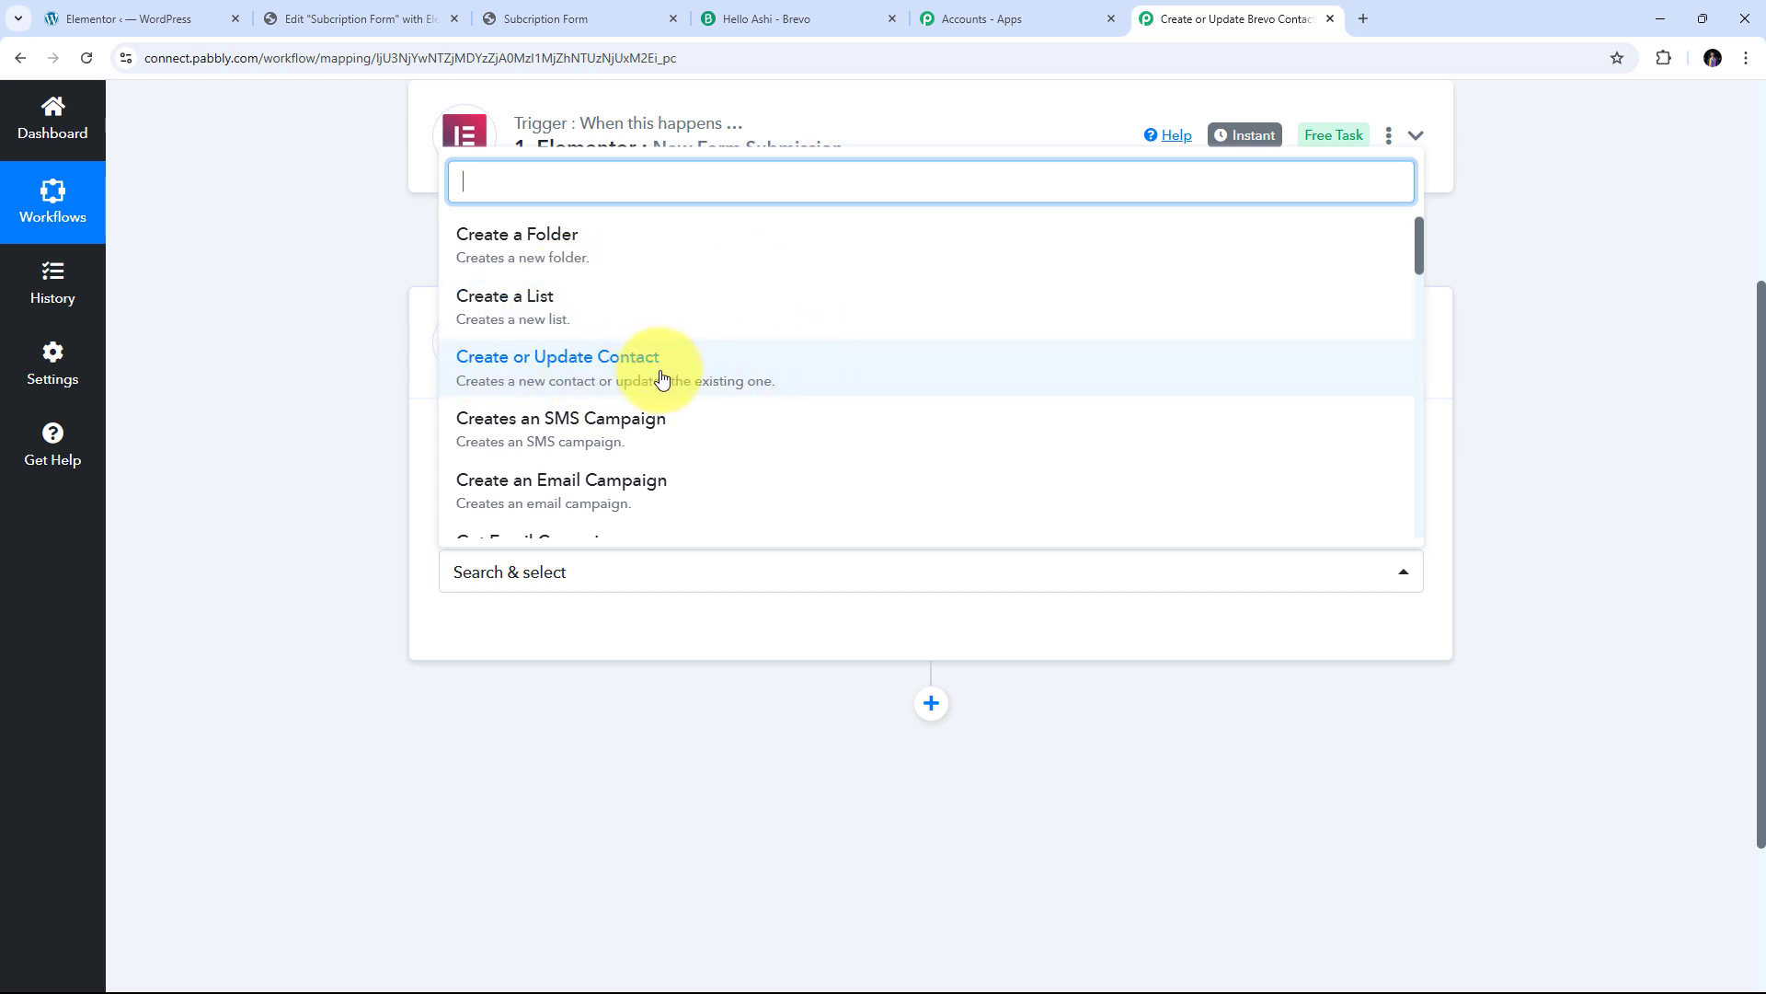
pyautogui.click(600, 378)
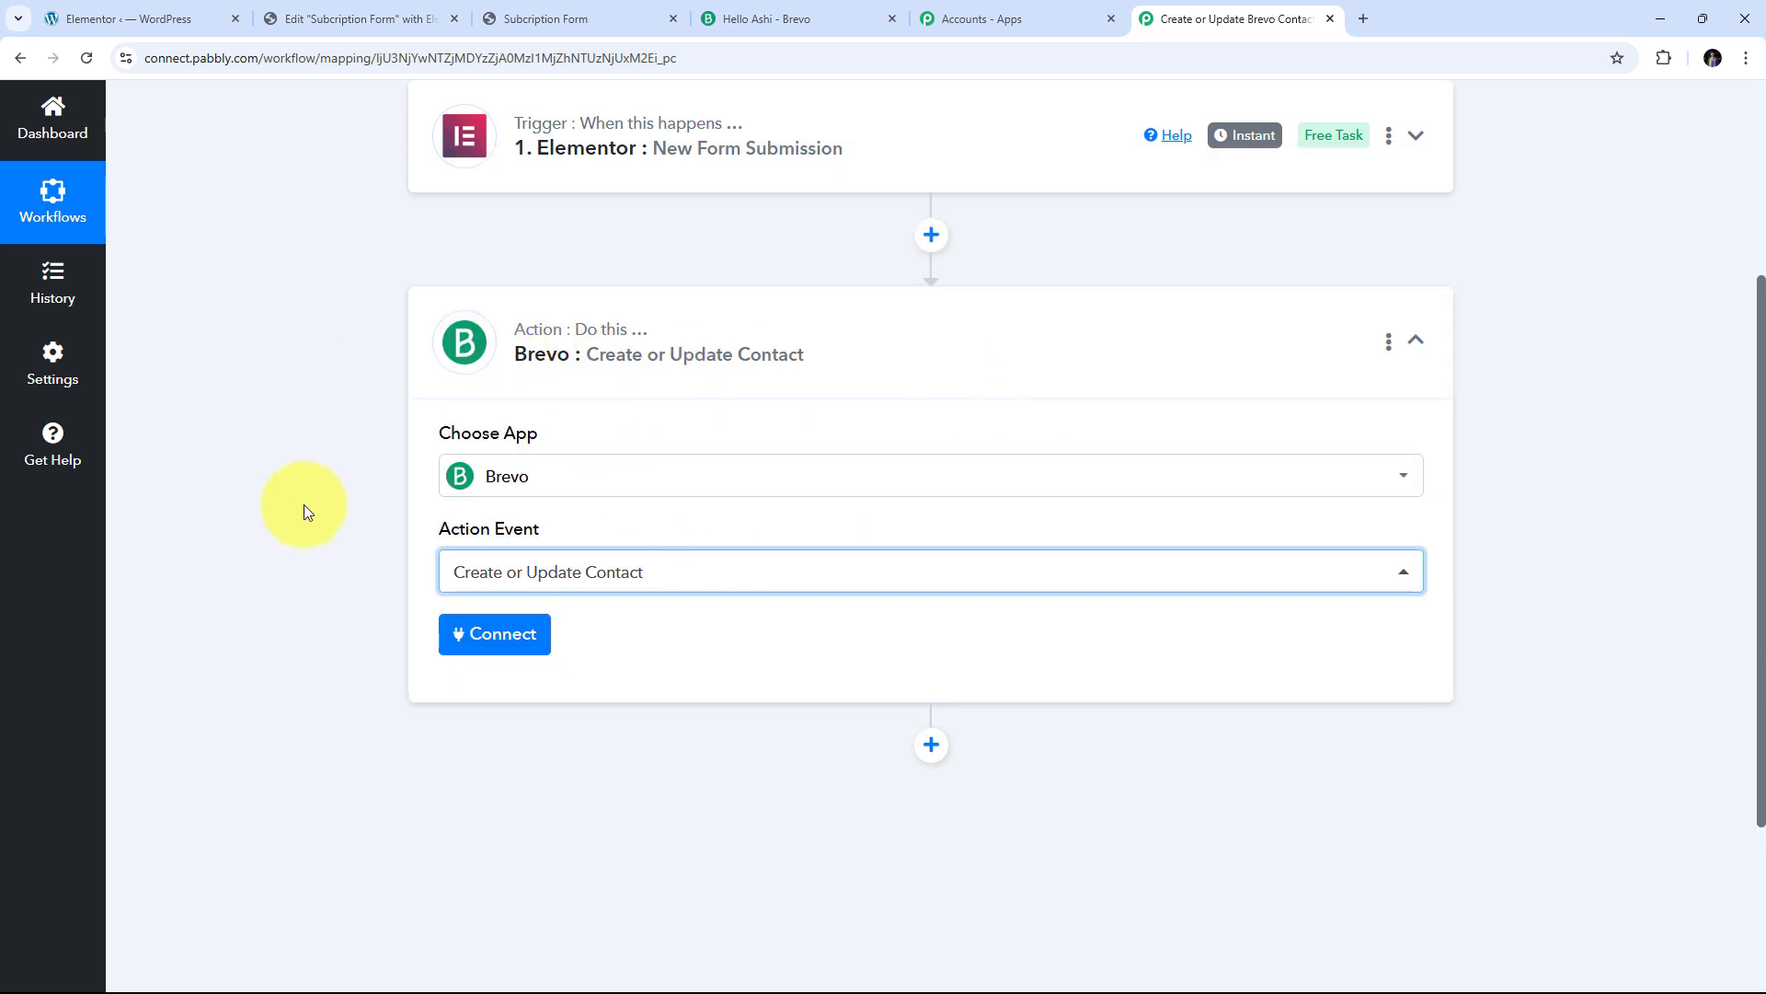
pyautogui.click(501, 637)
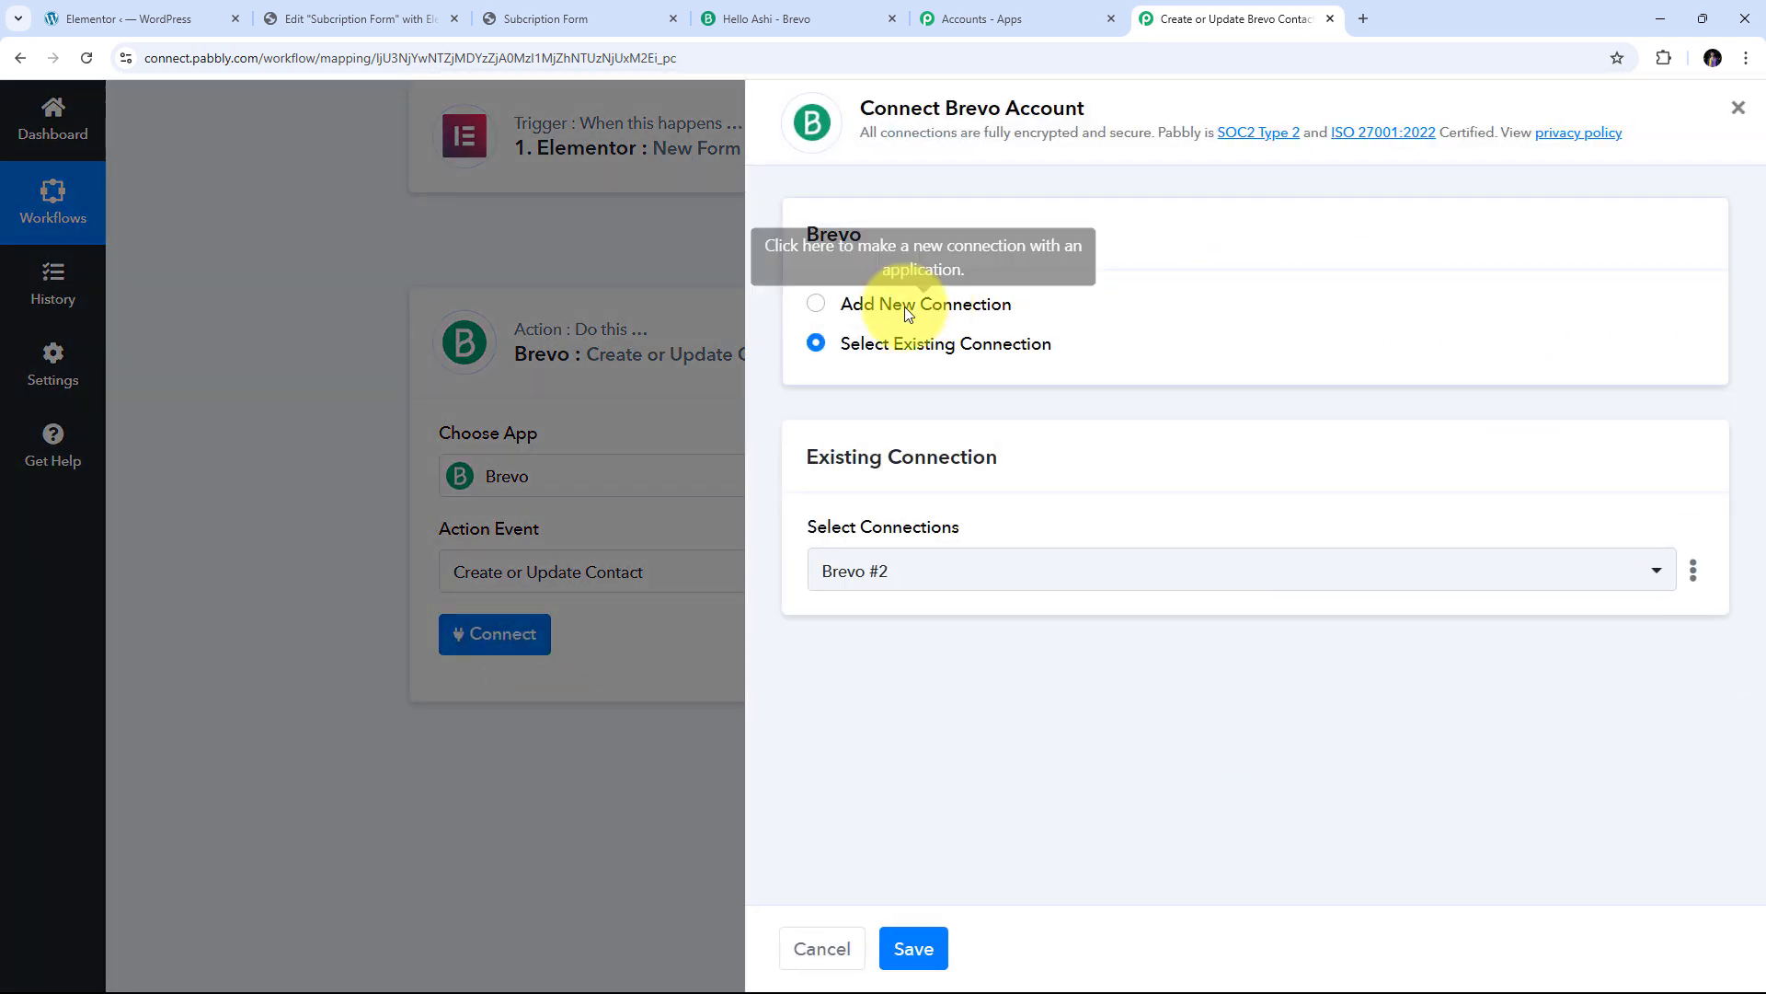
# Choose Add New Connection and open Brevo's SMTP & API page from the API Key hint
pyautogui.click(815, 306)
pyautogui.scroll(-1, 1117, 398)
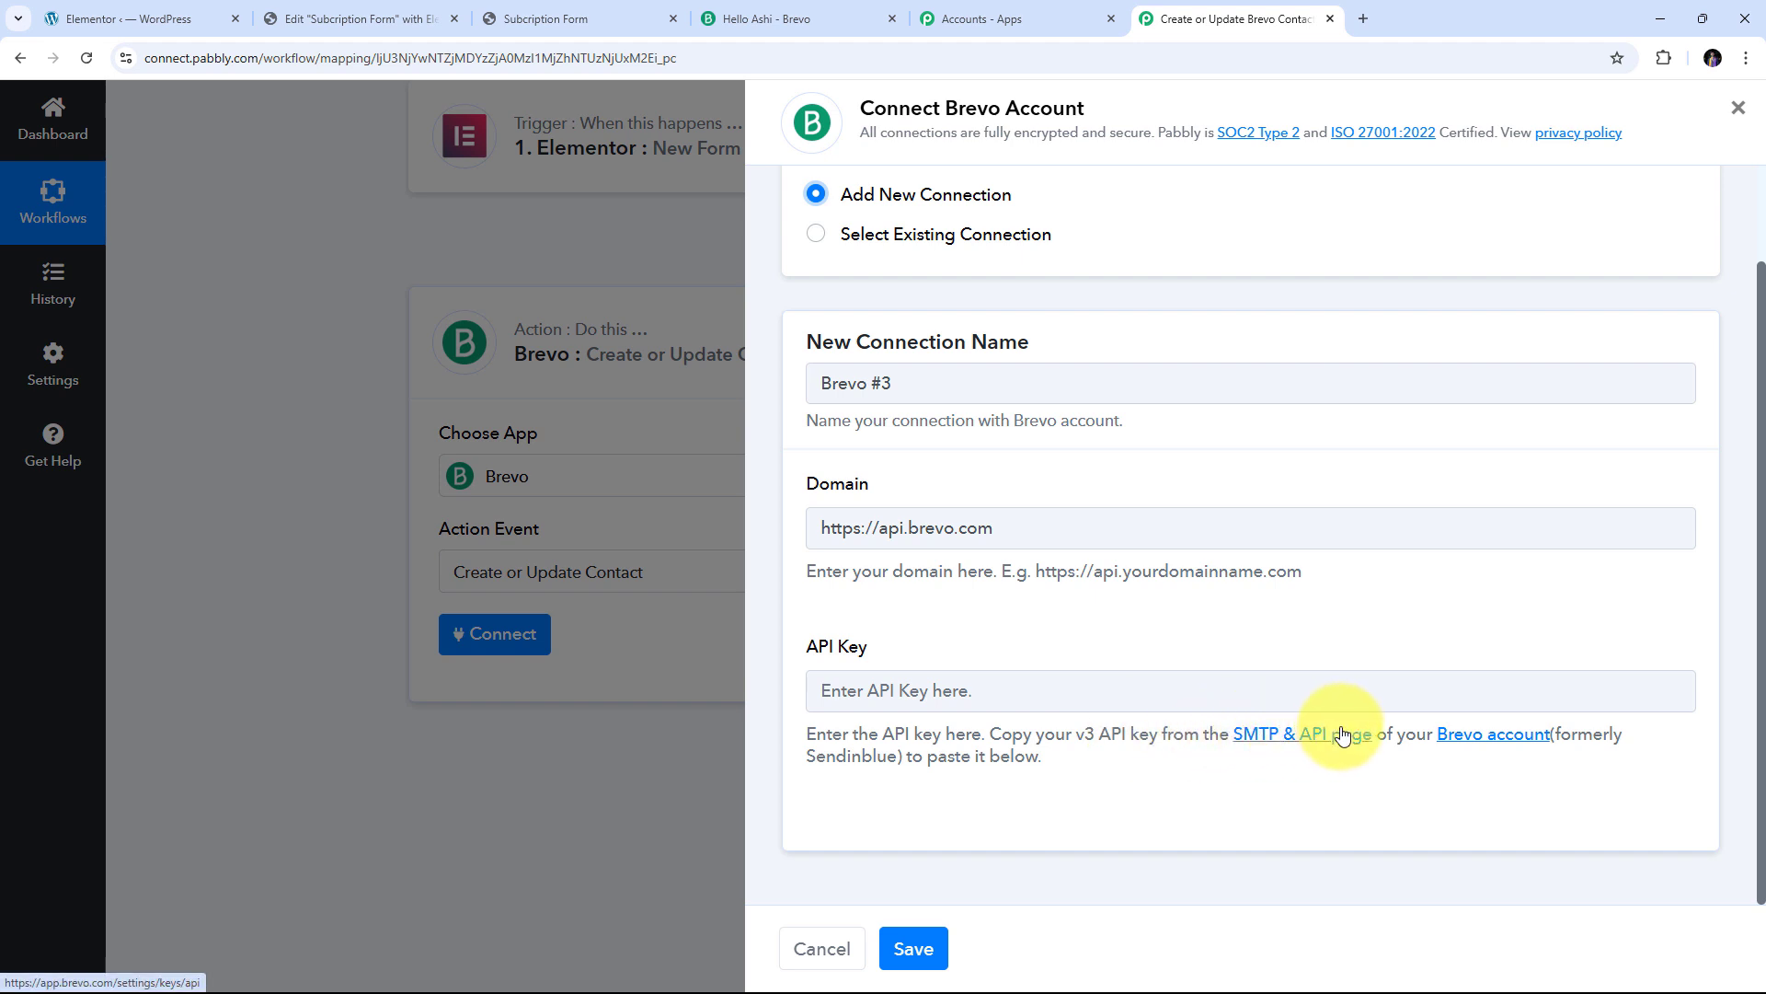
pyautogui.click(1305, 742)
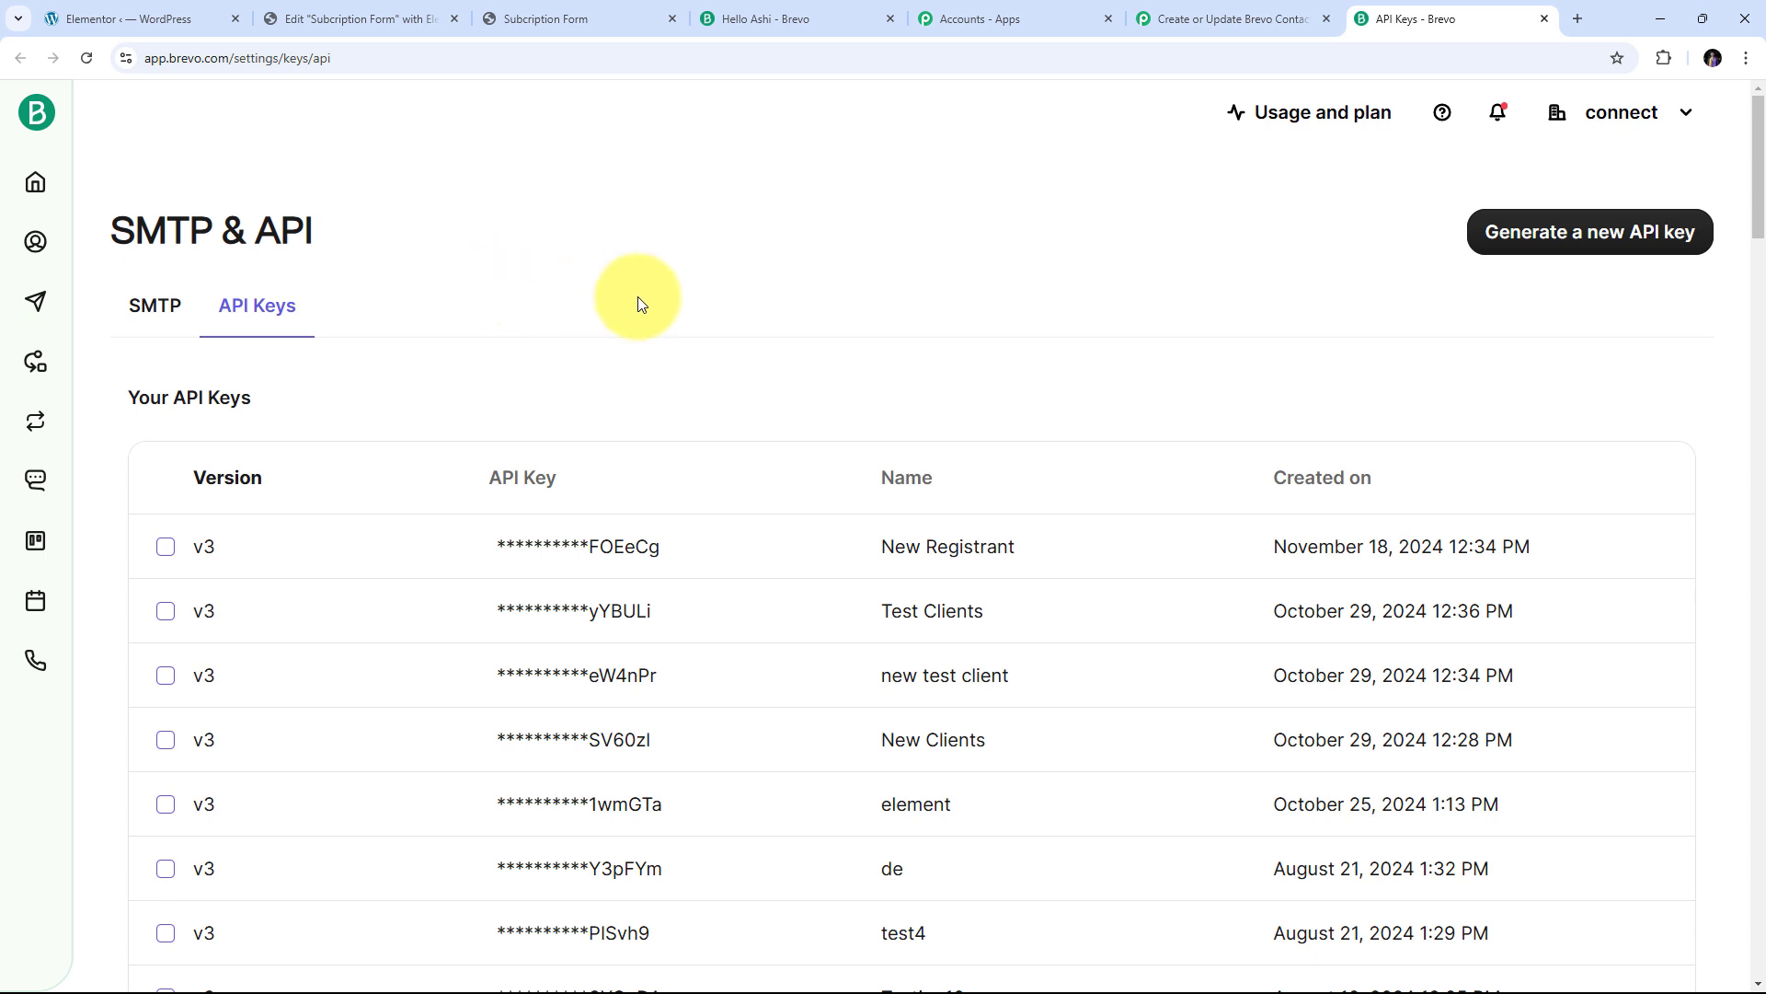
# Generate a Brevo API key named 'New Contacts', copy it and close the notice
pyautogui.click(1573, 241)
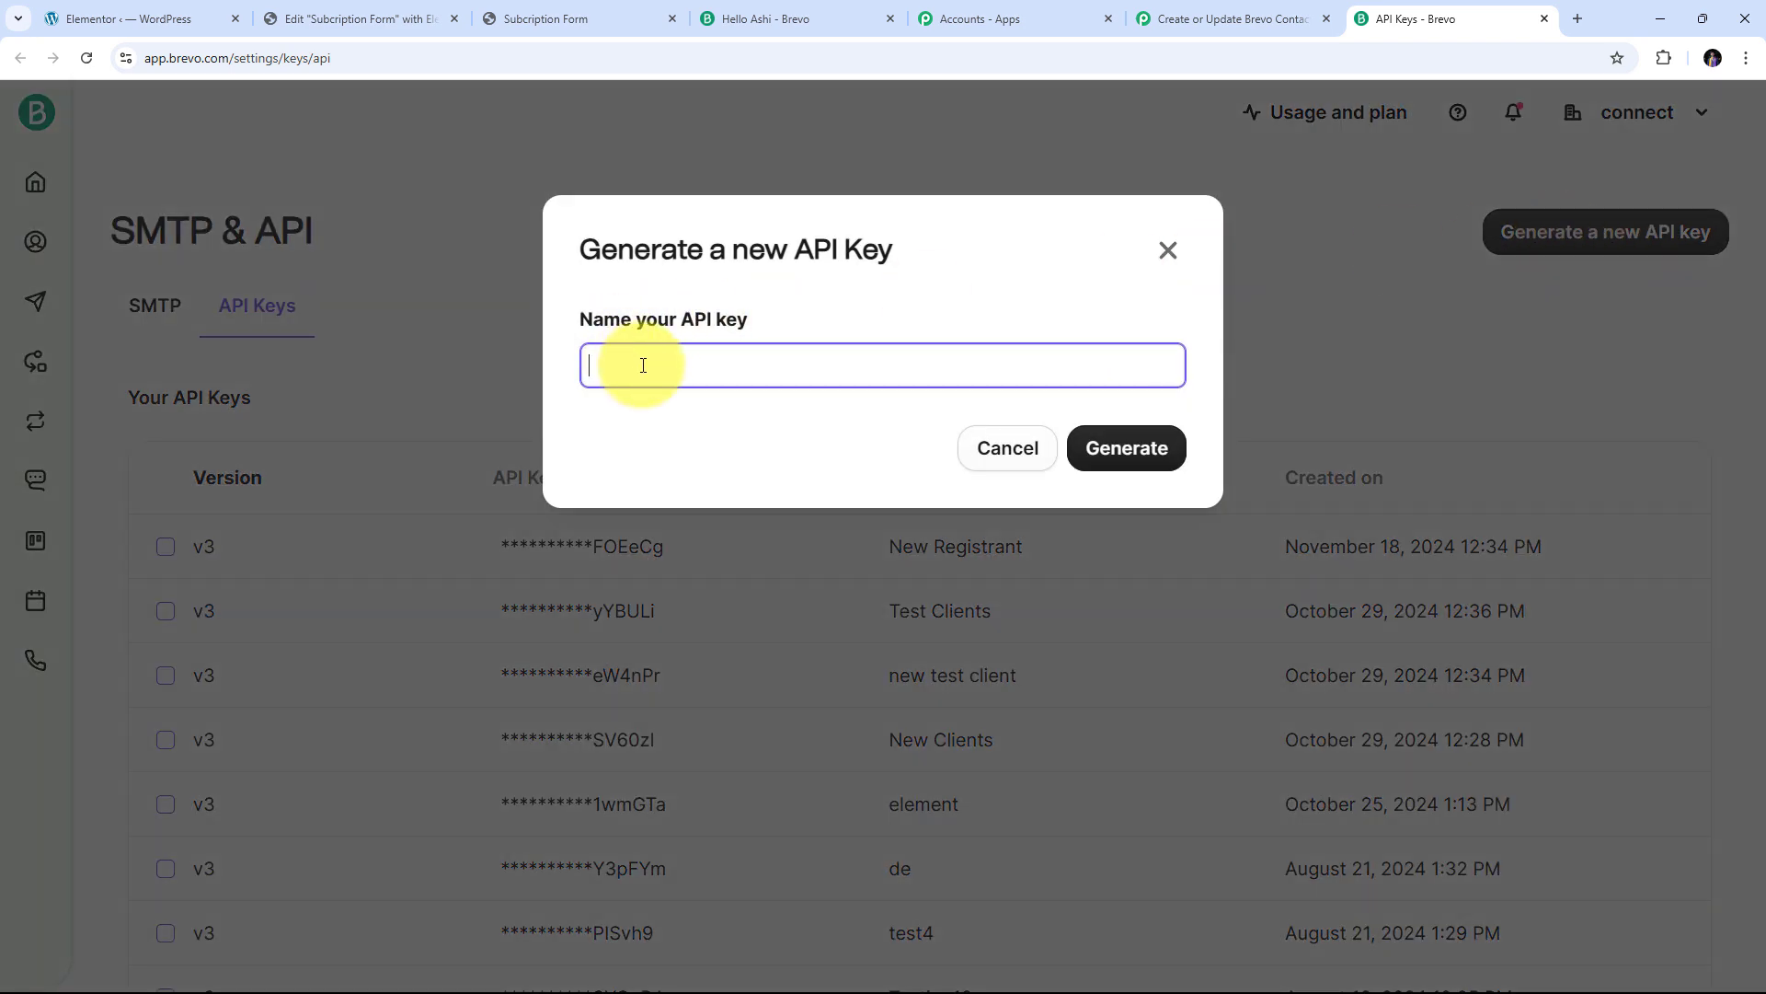
pyautogui.hotkey('ctrl', 'v')
pyautogui.click(1130, 449)
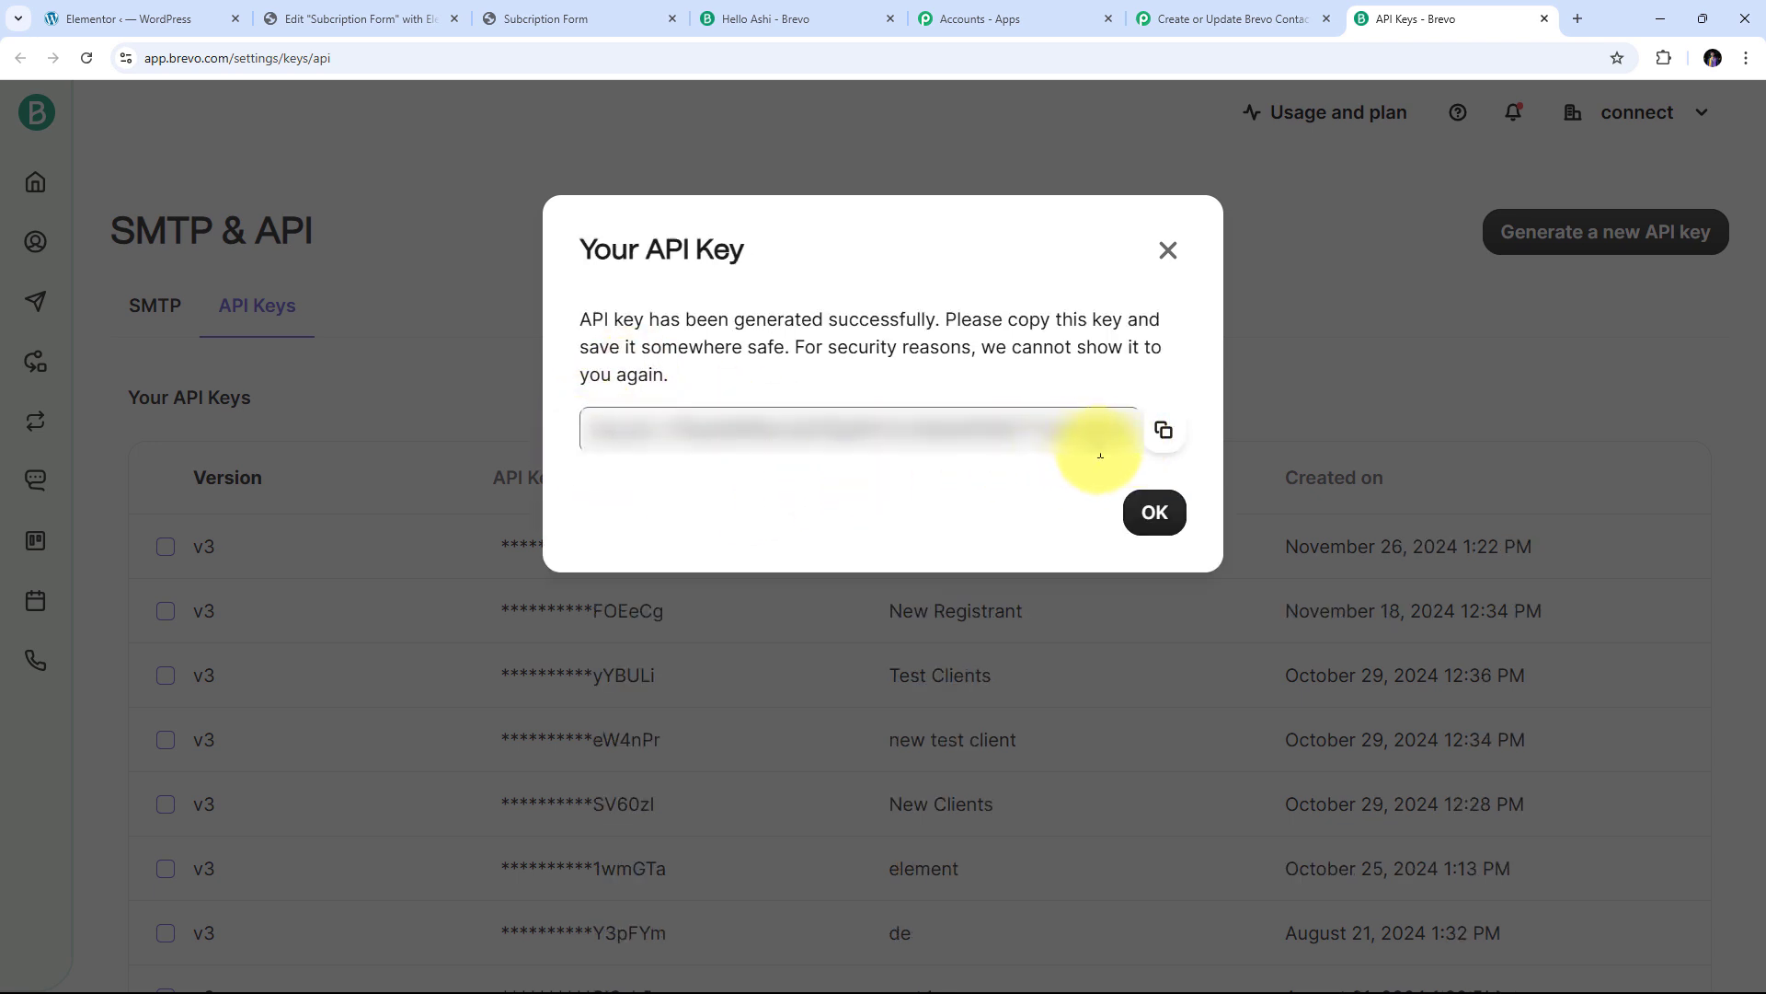
pyautogui.click(1164, 440)
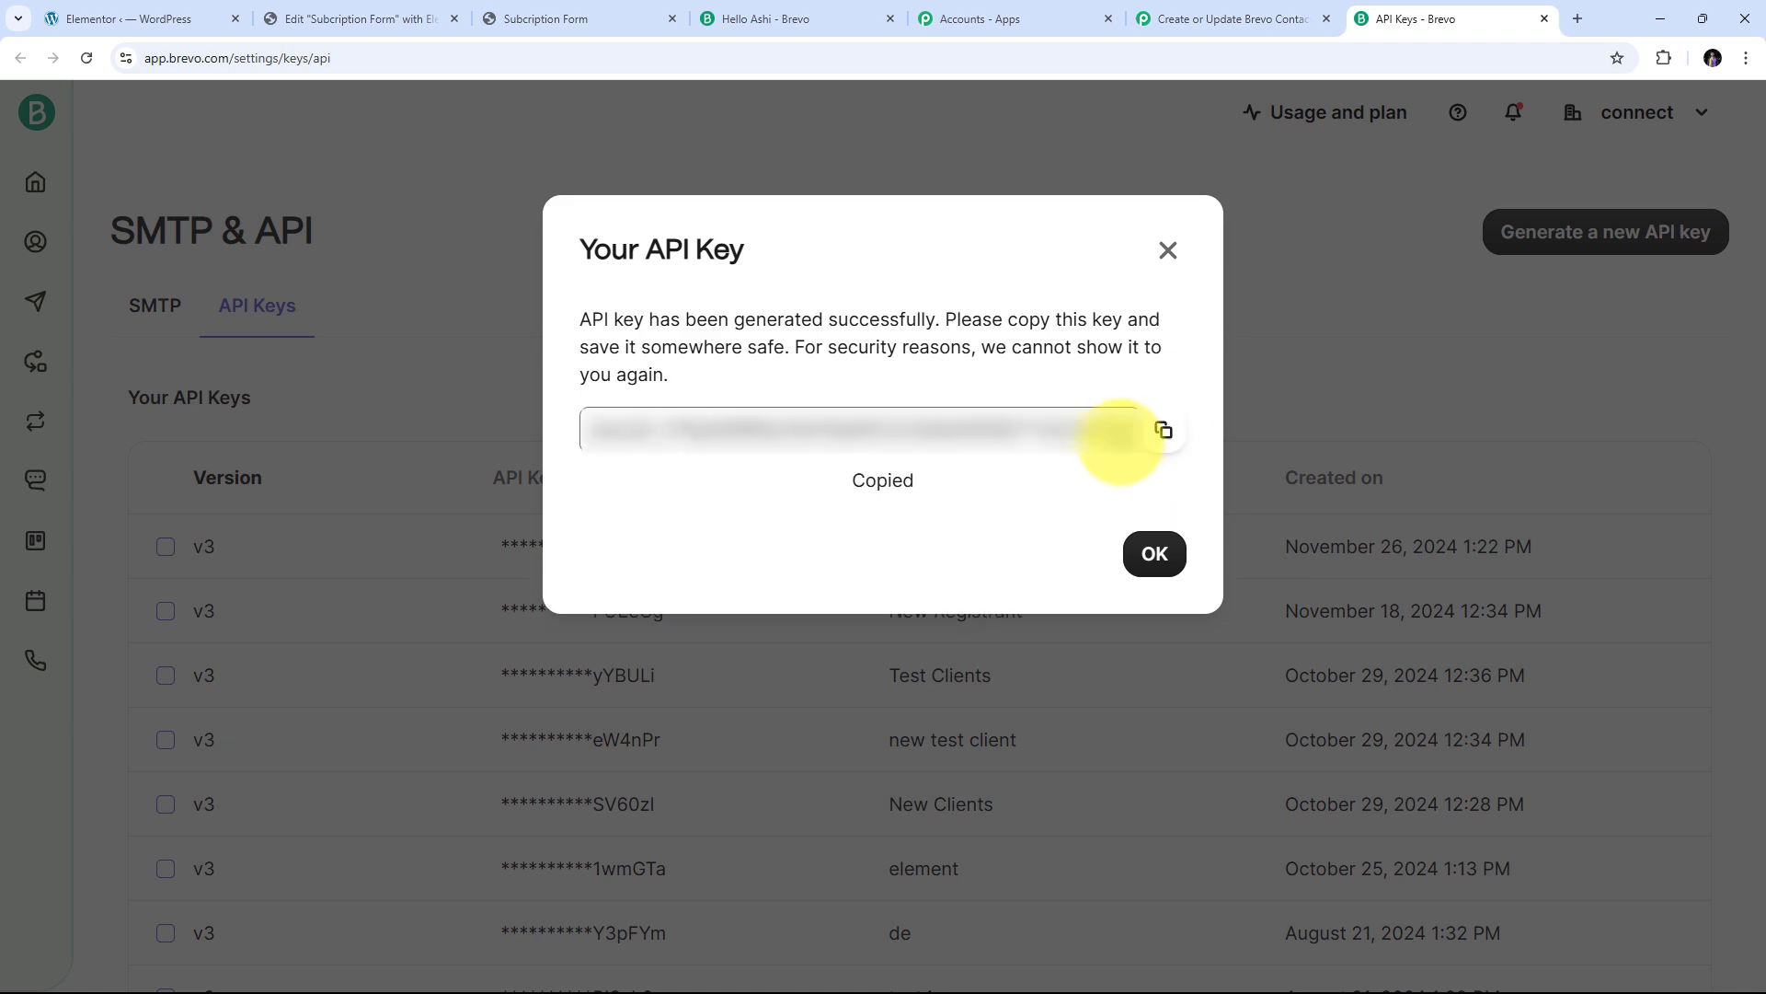
pyautogui.click(1167, 253)
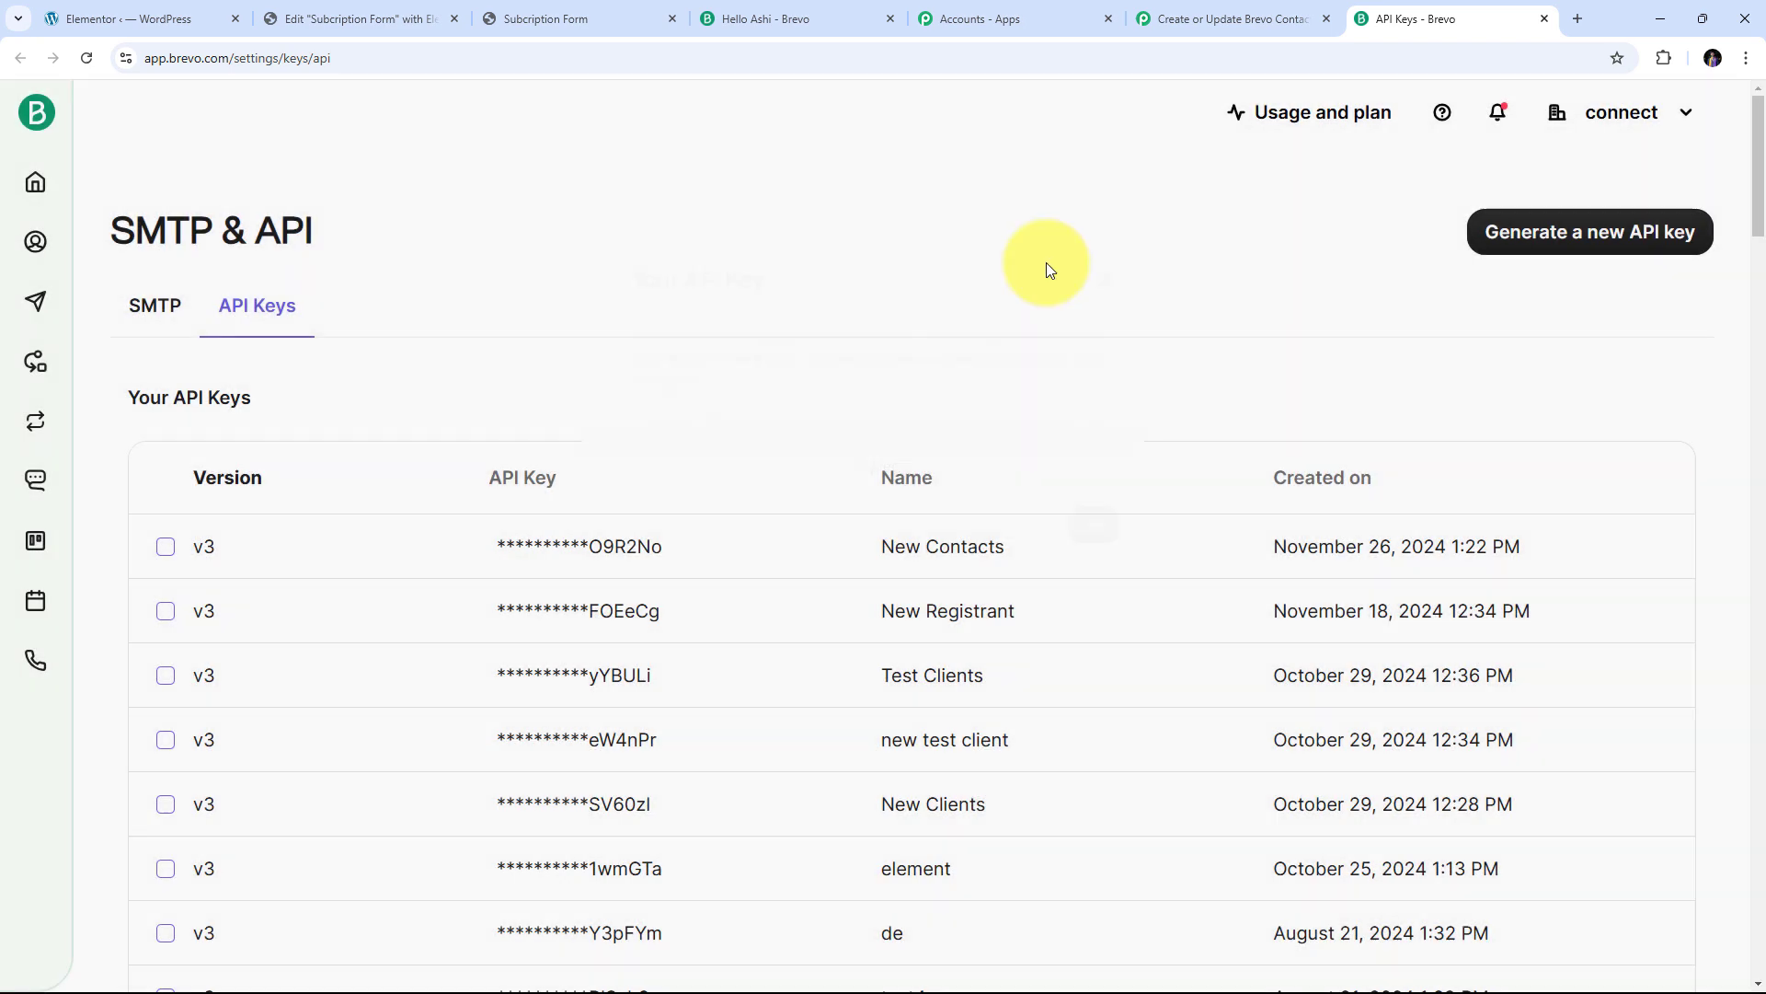
# Paste the copied API key into Pabbly's API Key field and save the connection
pyautogui.click(1218, 14)
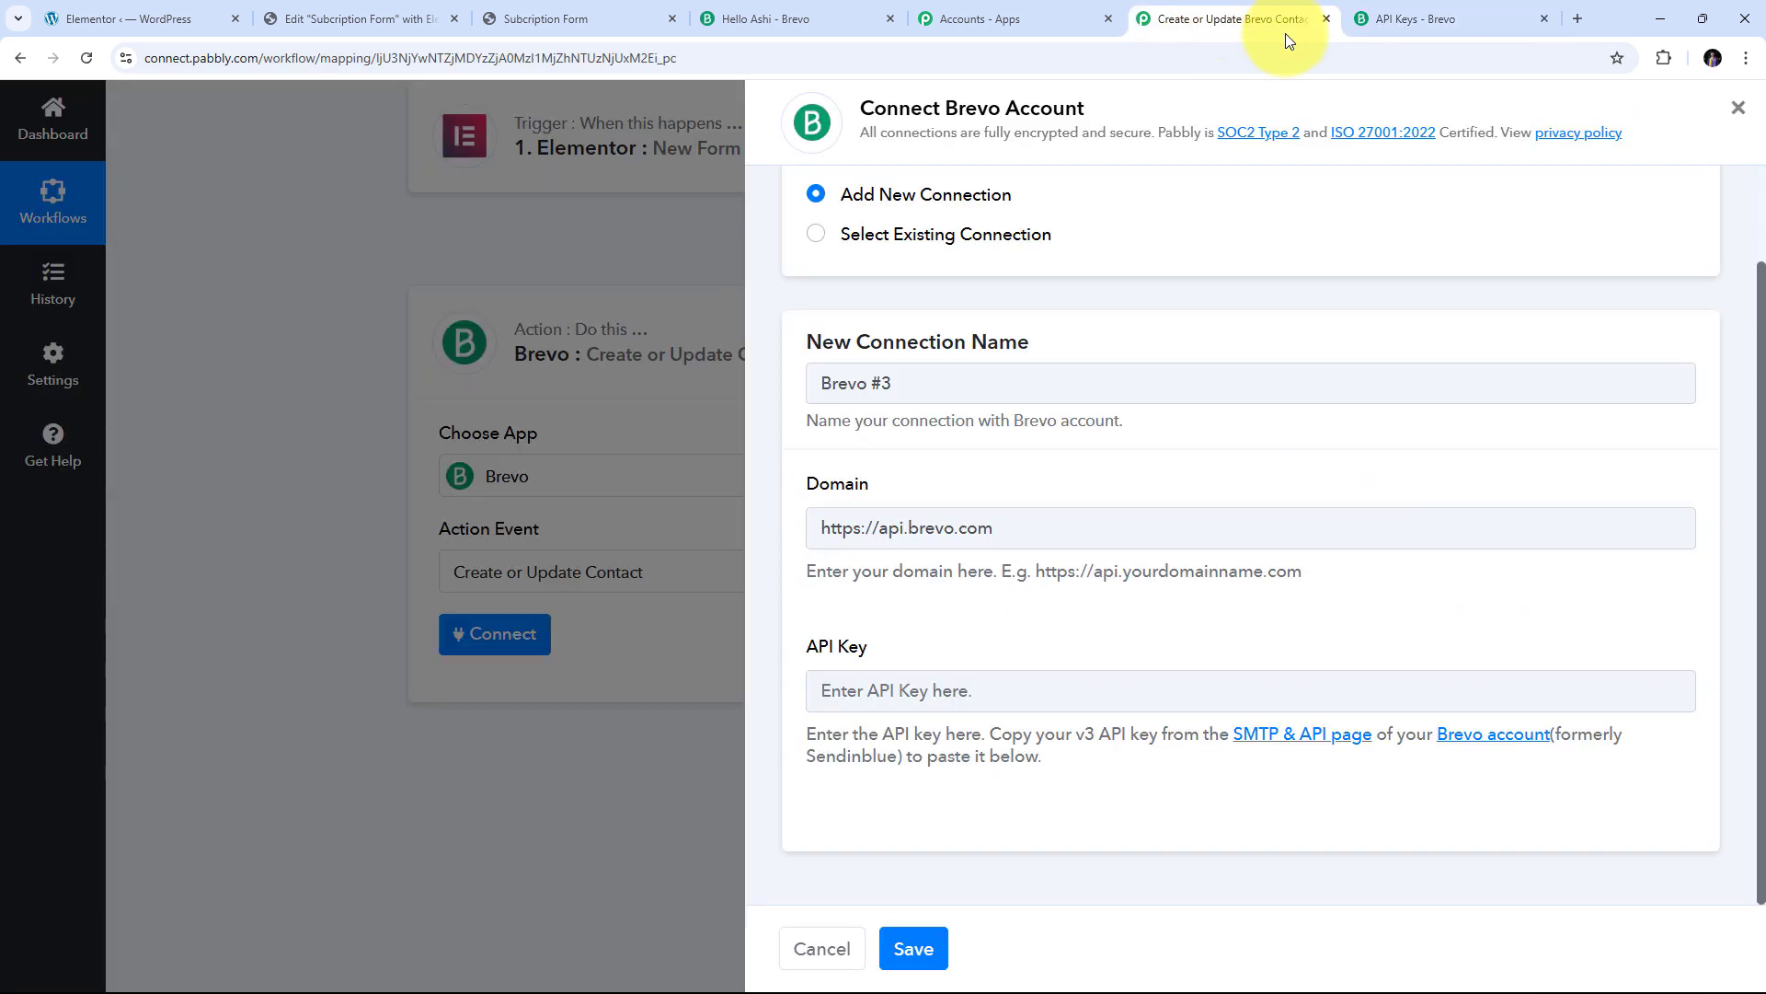
pyautogui.rightClick(847, 690)
pyautogui.click(899, 468)
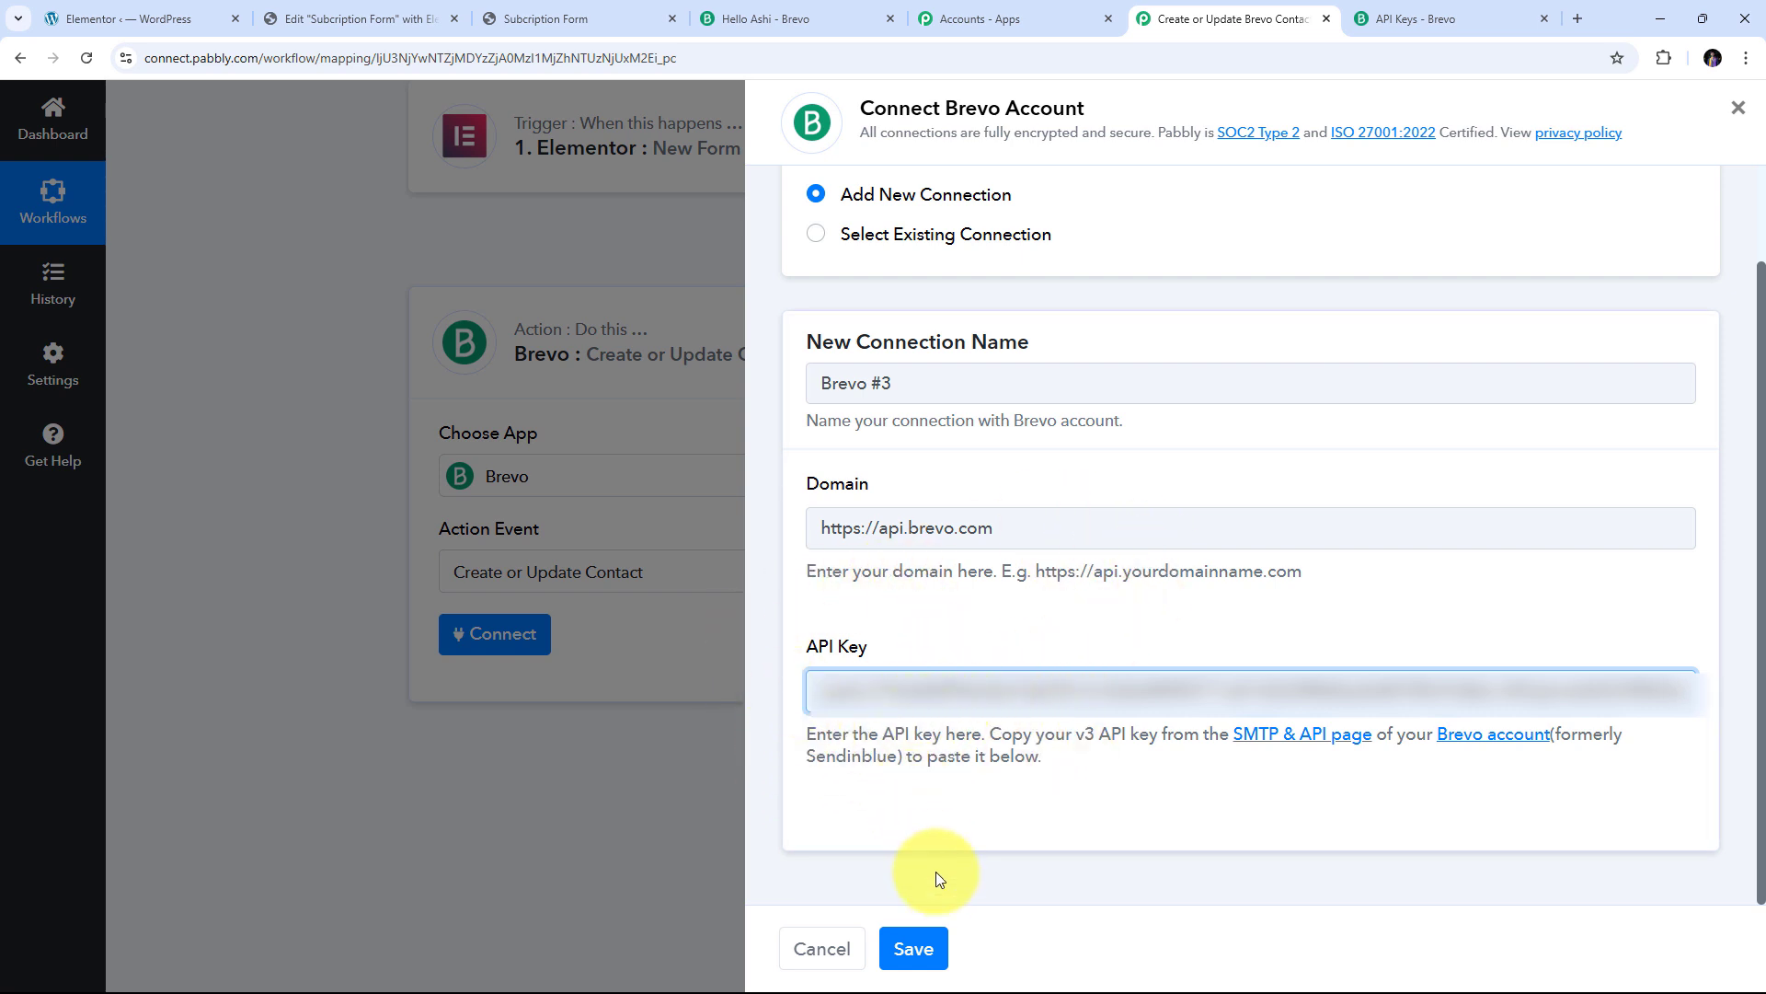
pyautogui.click(920, 947)
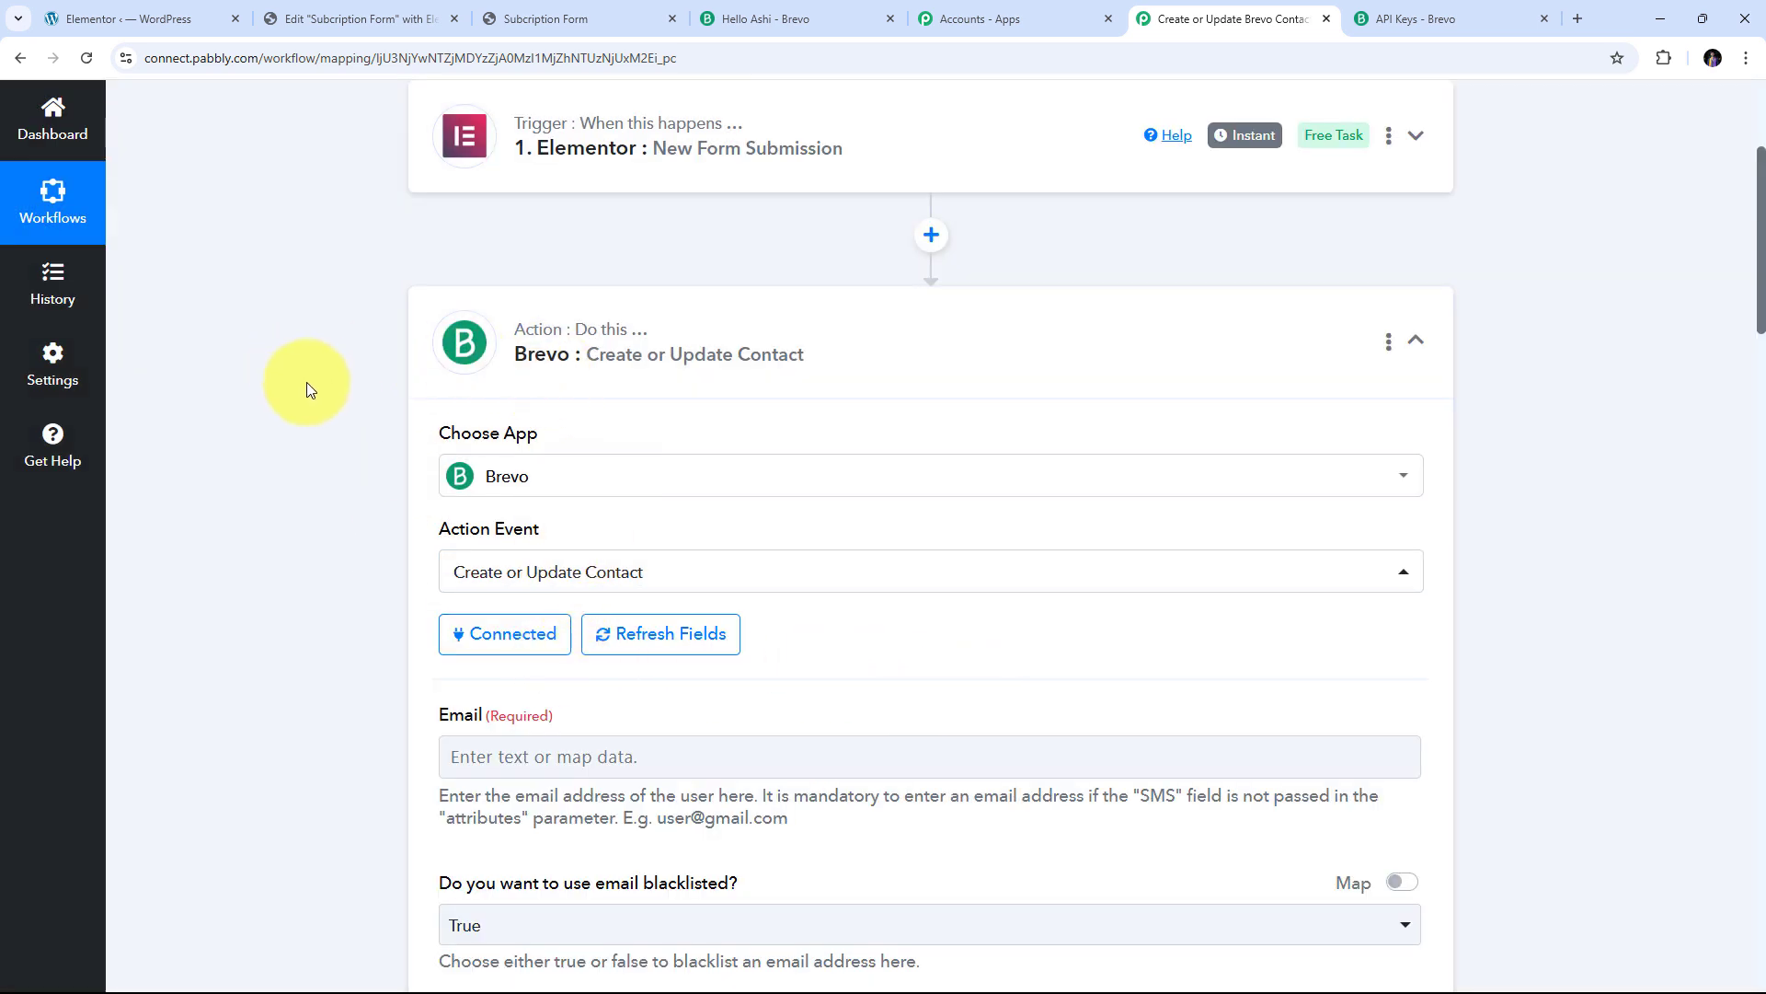
pyautogui.scroll(-4, 957, 469)
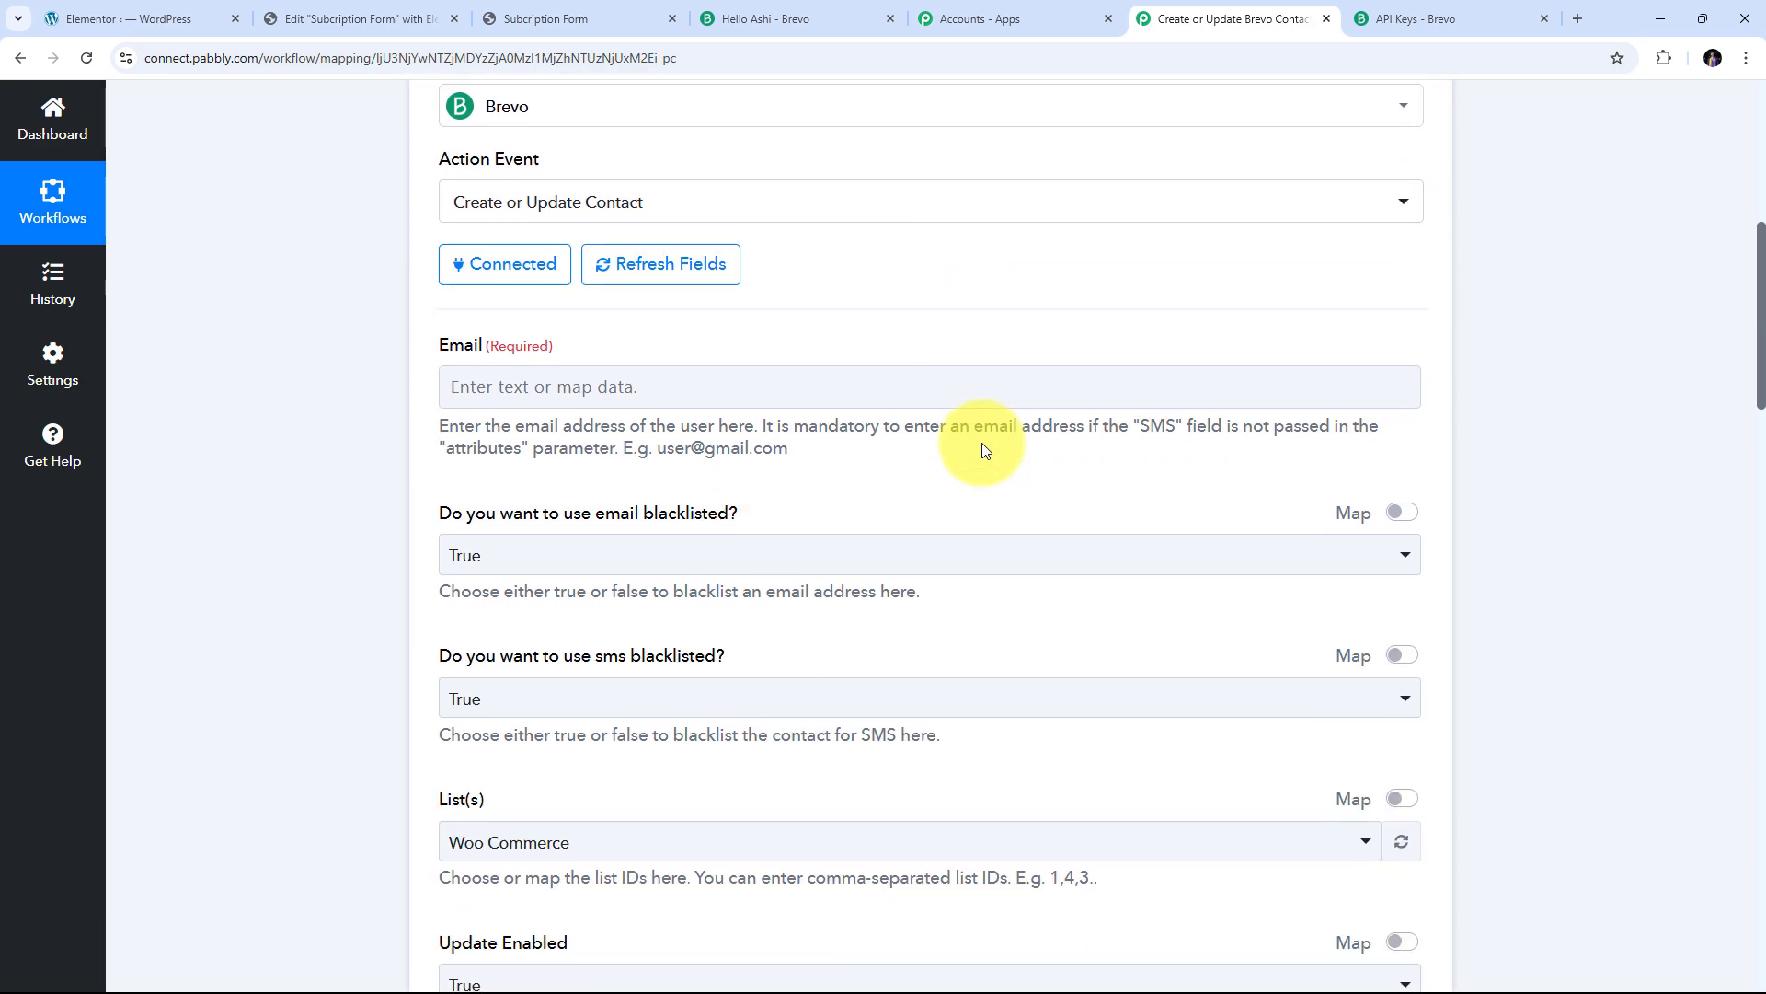
pyautogui.scroll(-9, 982, 449)
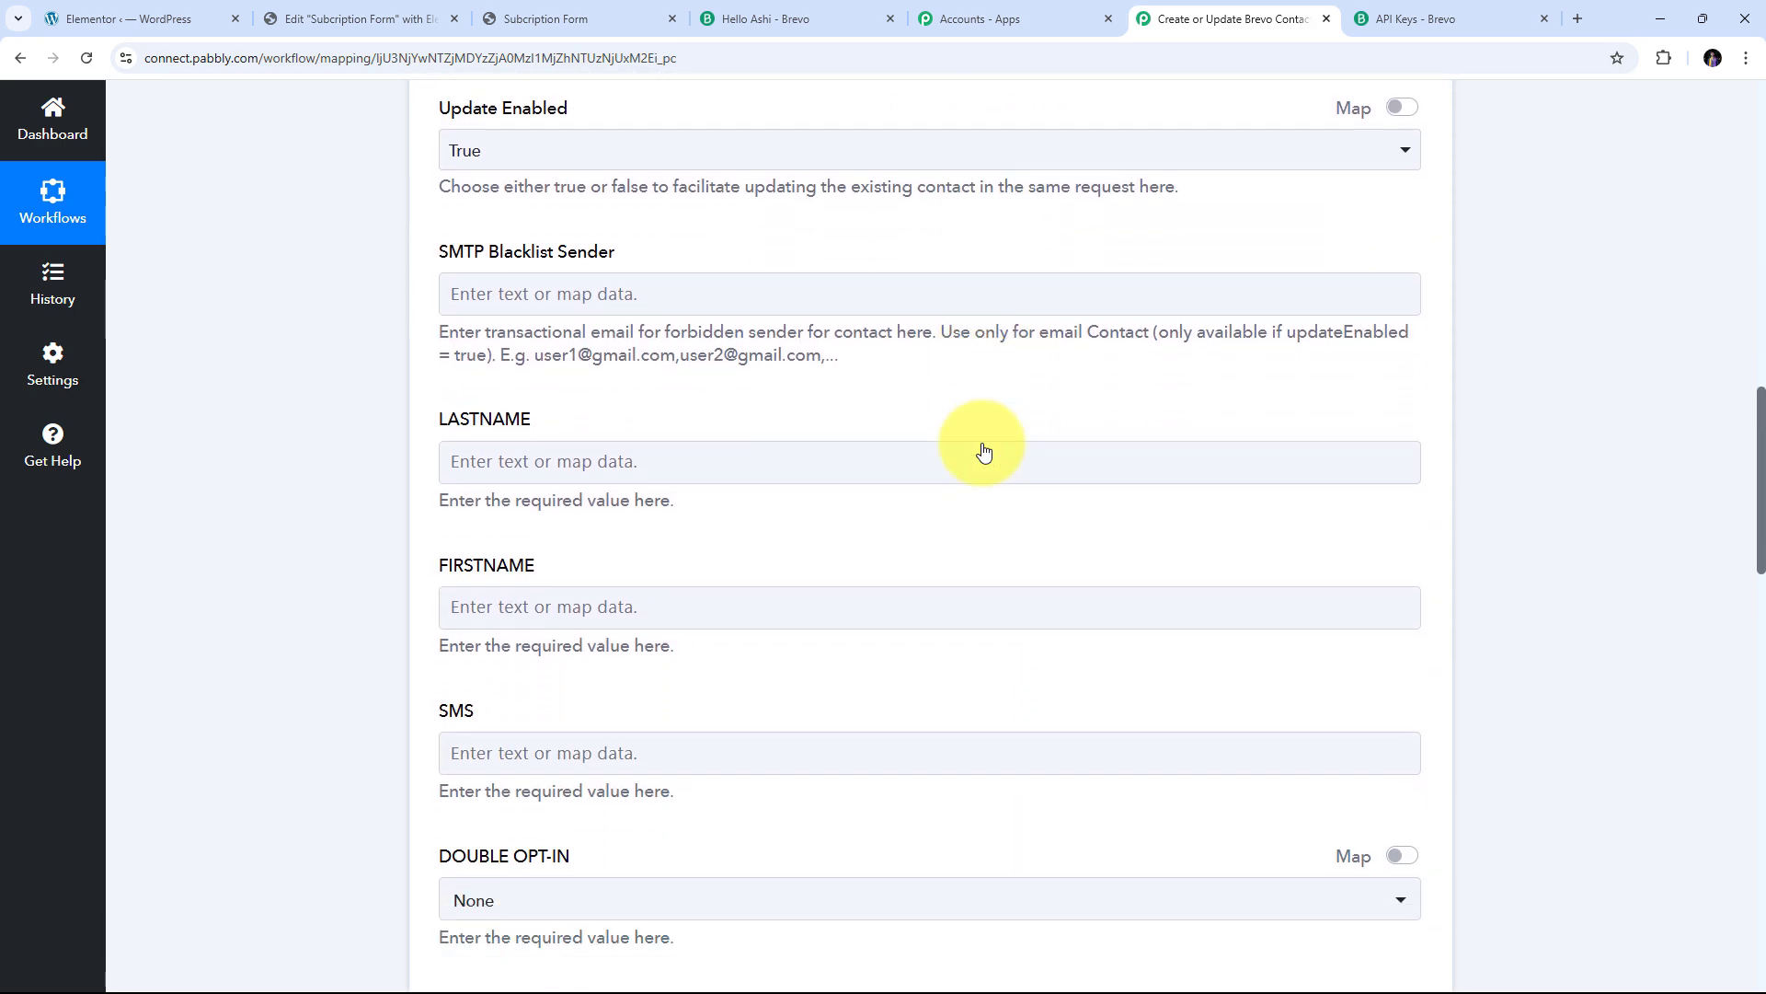
pyautogui.scroll(-7, 983, 449)
pyautogui.scroll(8, 982, 449)
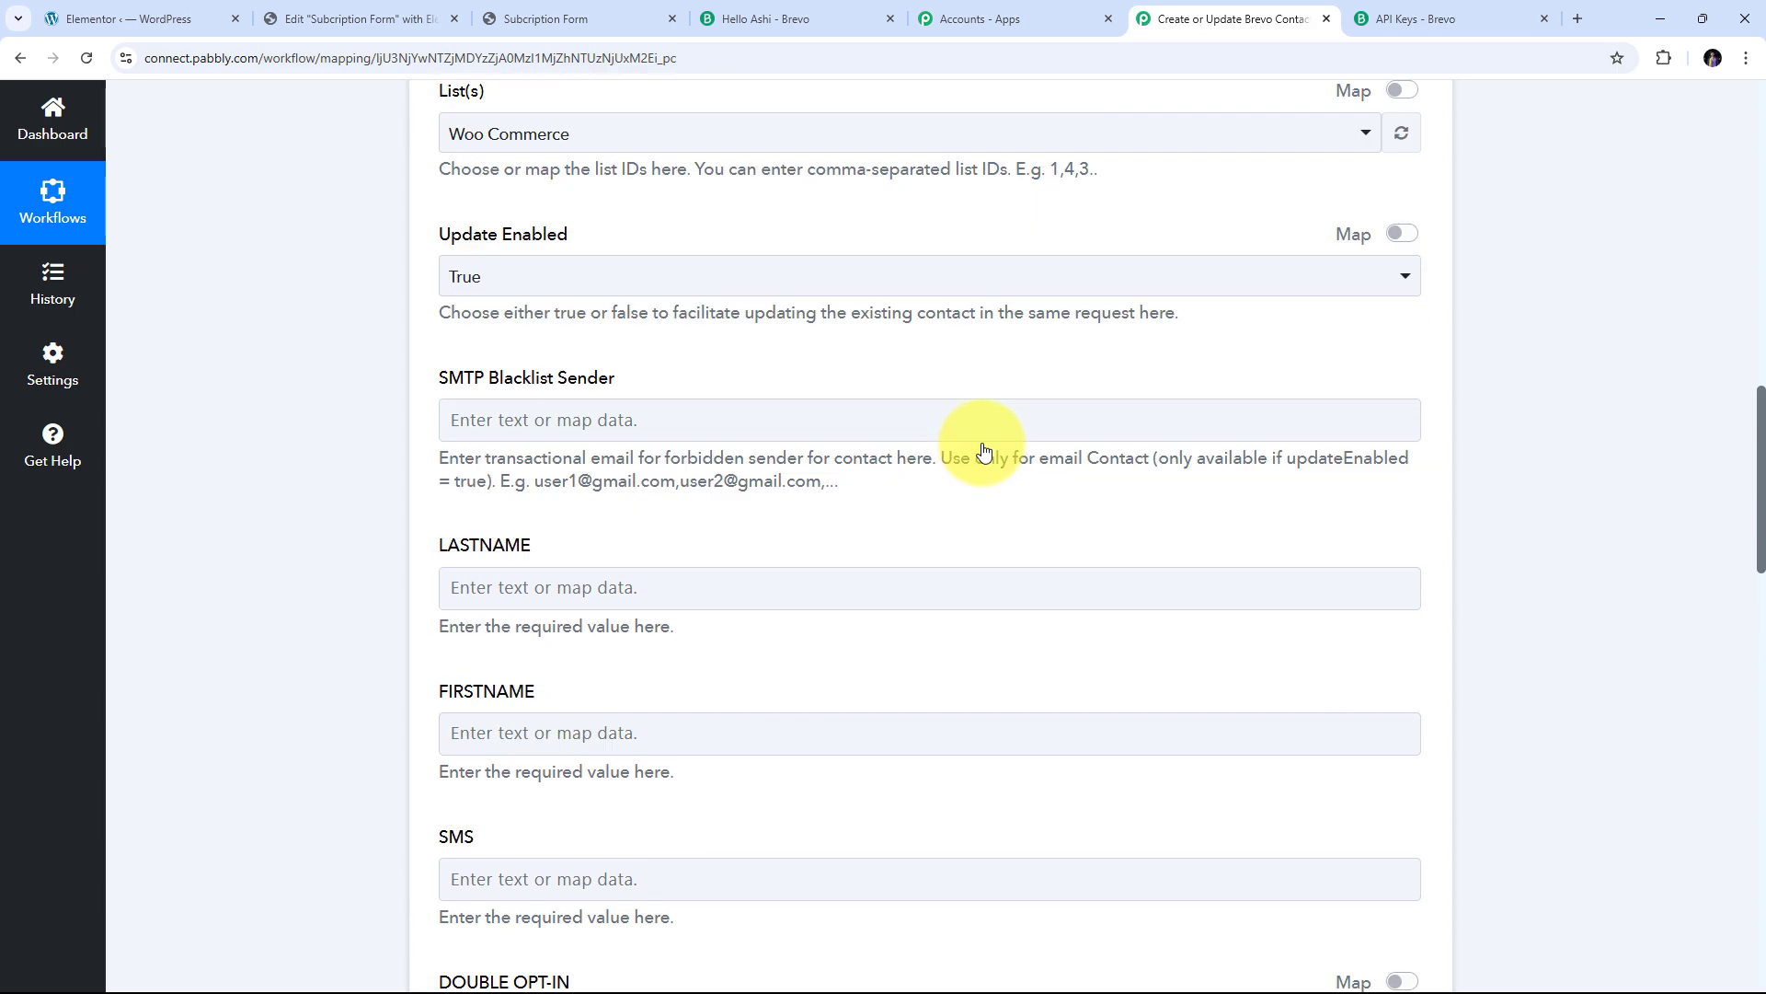
pyautogui.scroll(9, 411, 544)
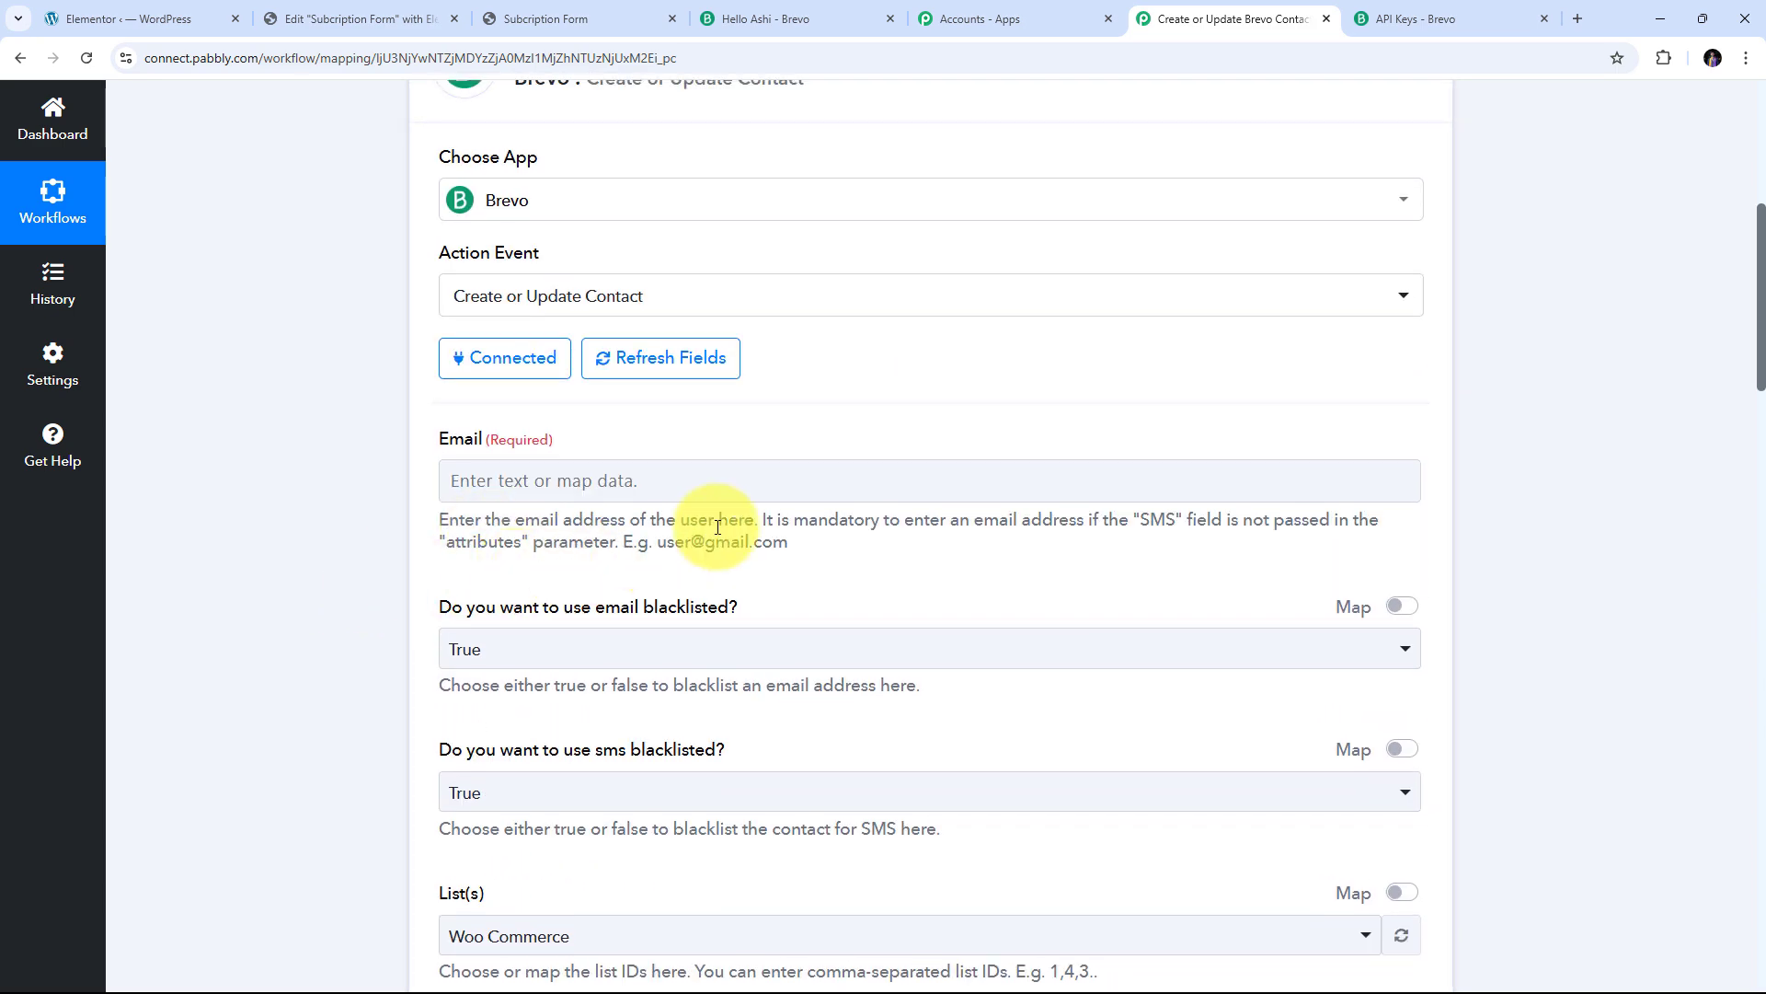
pyautogui.scroll(-2, 718, 526)
pyautogui.scroll(3, 755, 570)
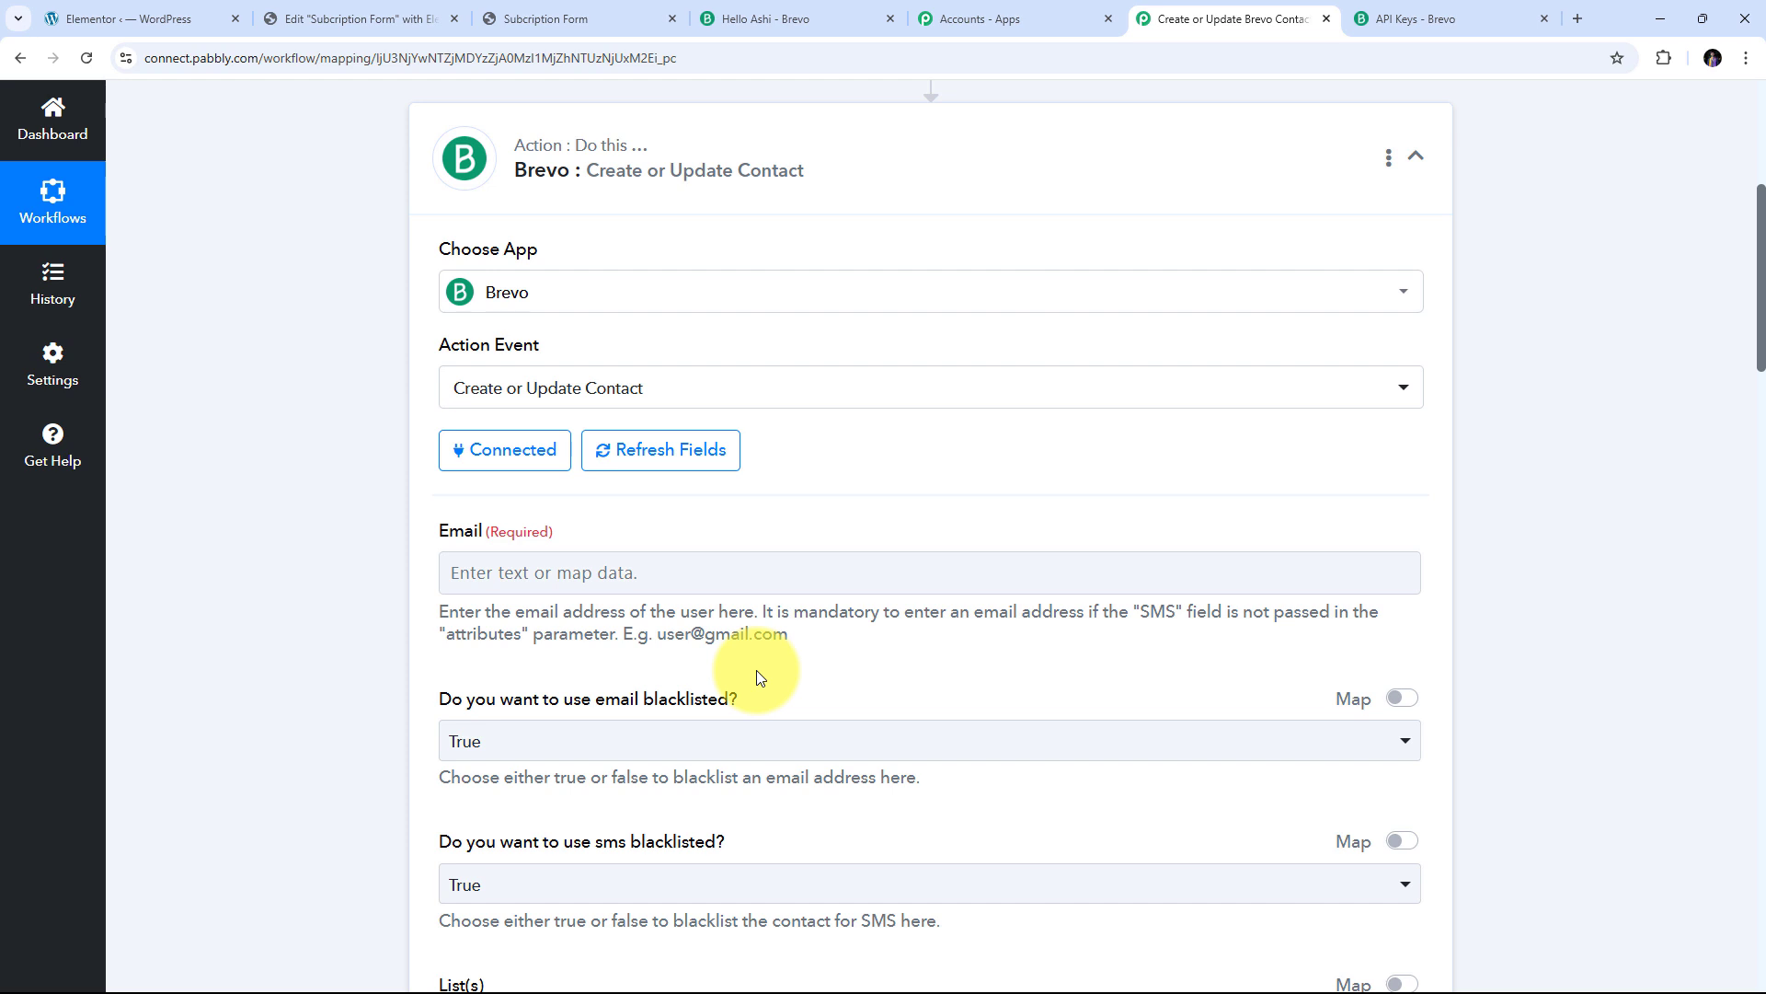
pyautogui.scroll(-10, 876, 471)
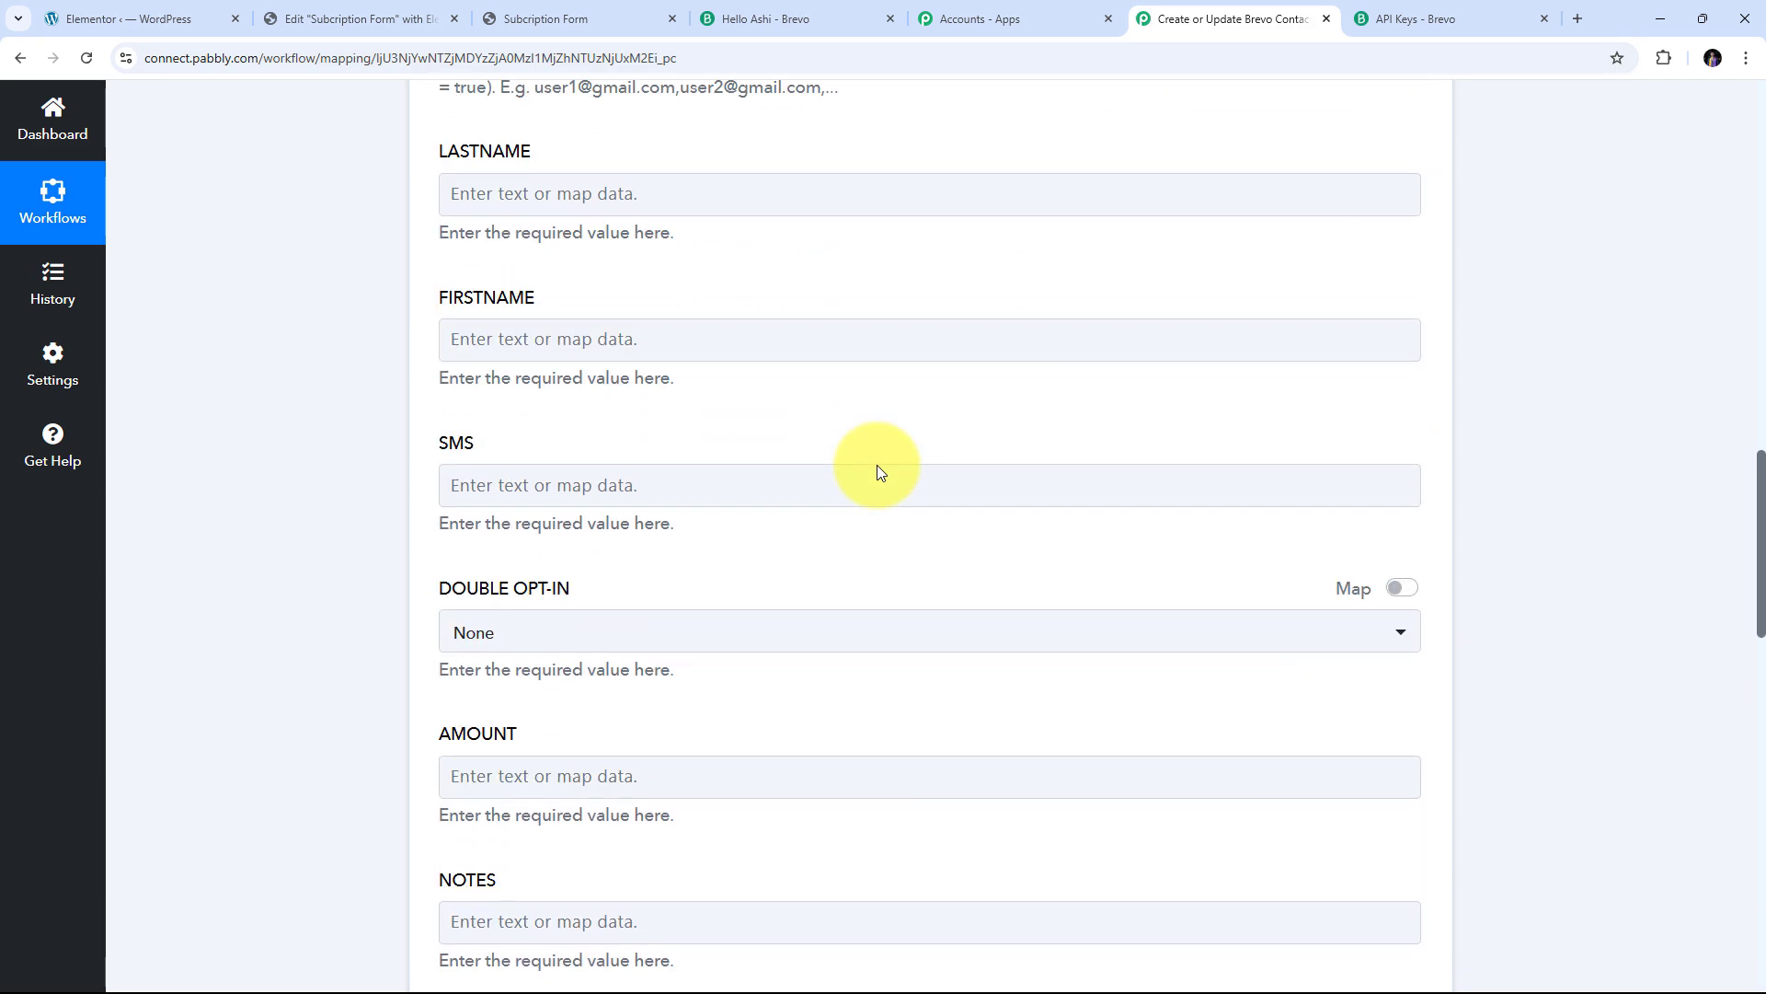
pyautogui.scroll(13, 875, 466)
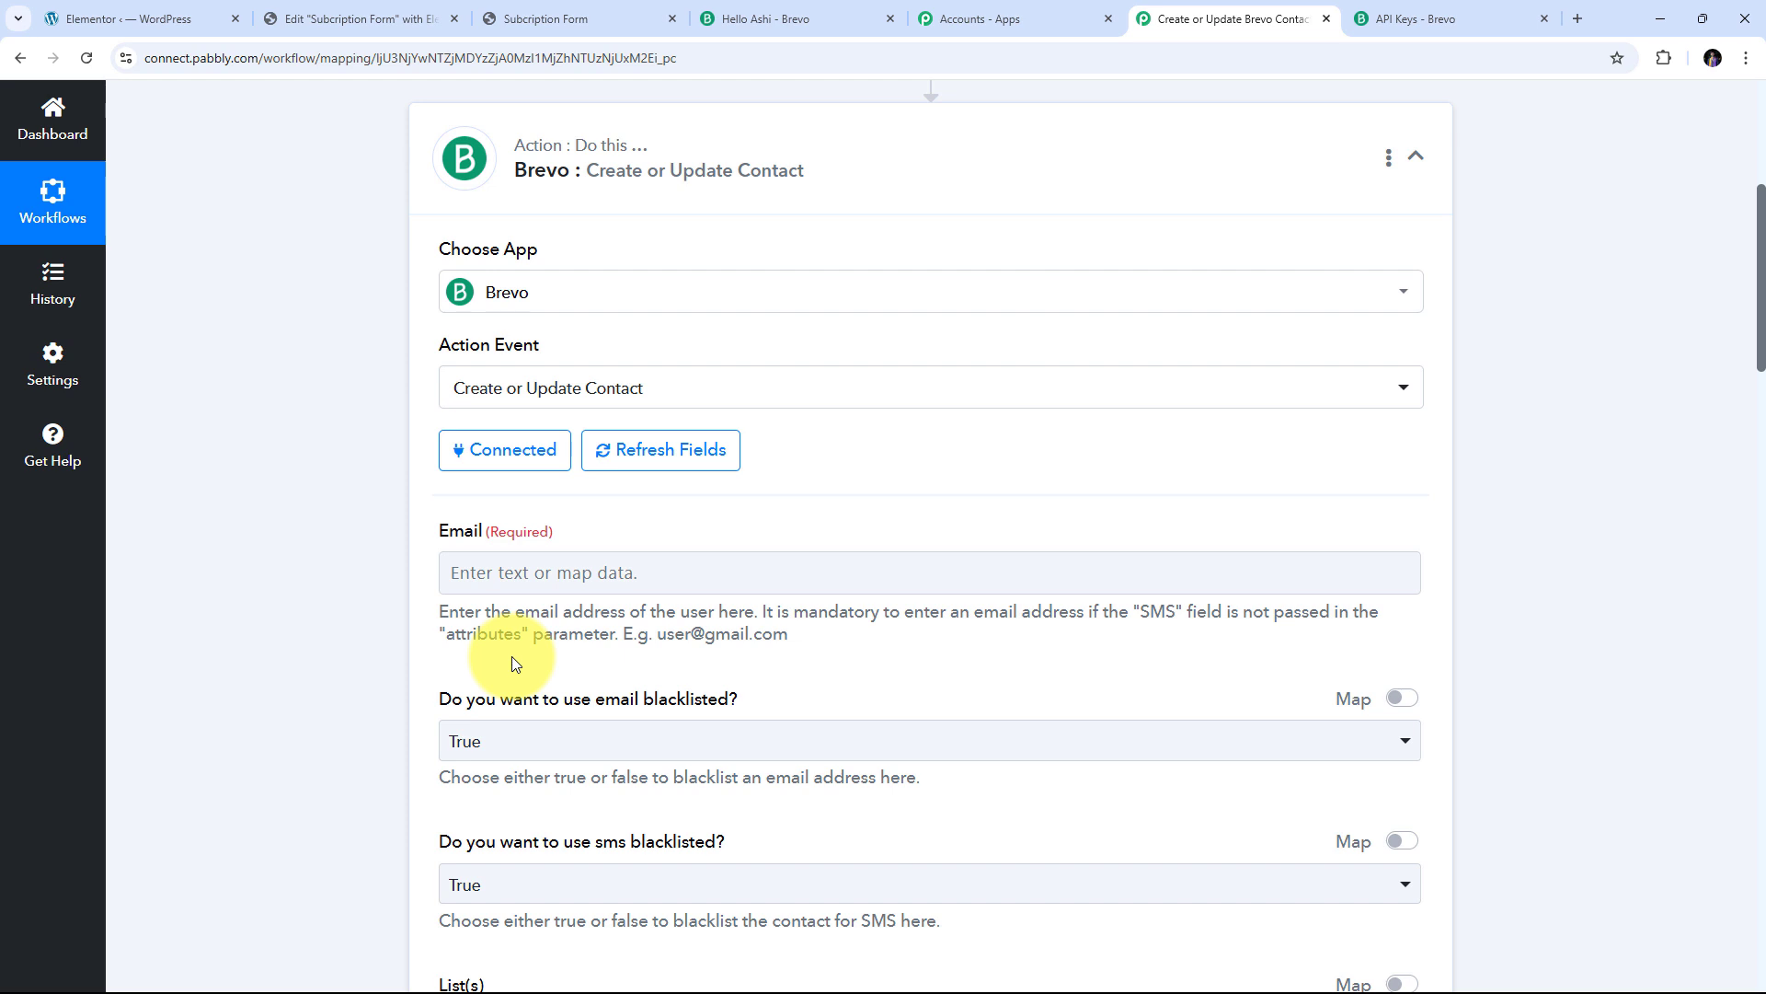
# Map the Elementor: New Form Submission Email value into the Brevo Email field
pyautogui.click(552, 573)
pyautogui.scroll(-1, 934, 532)
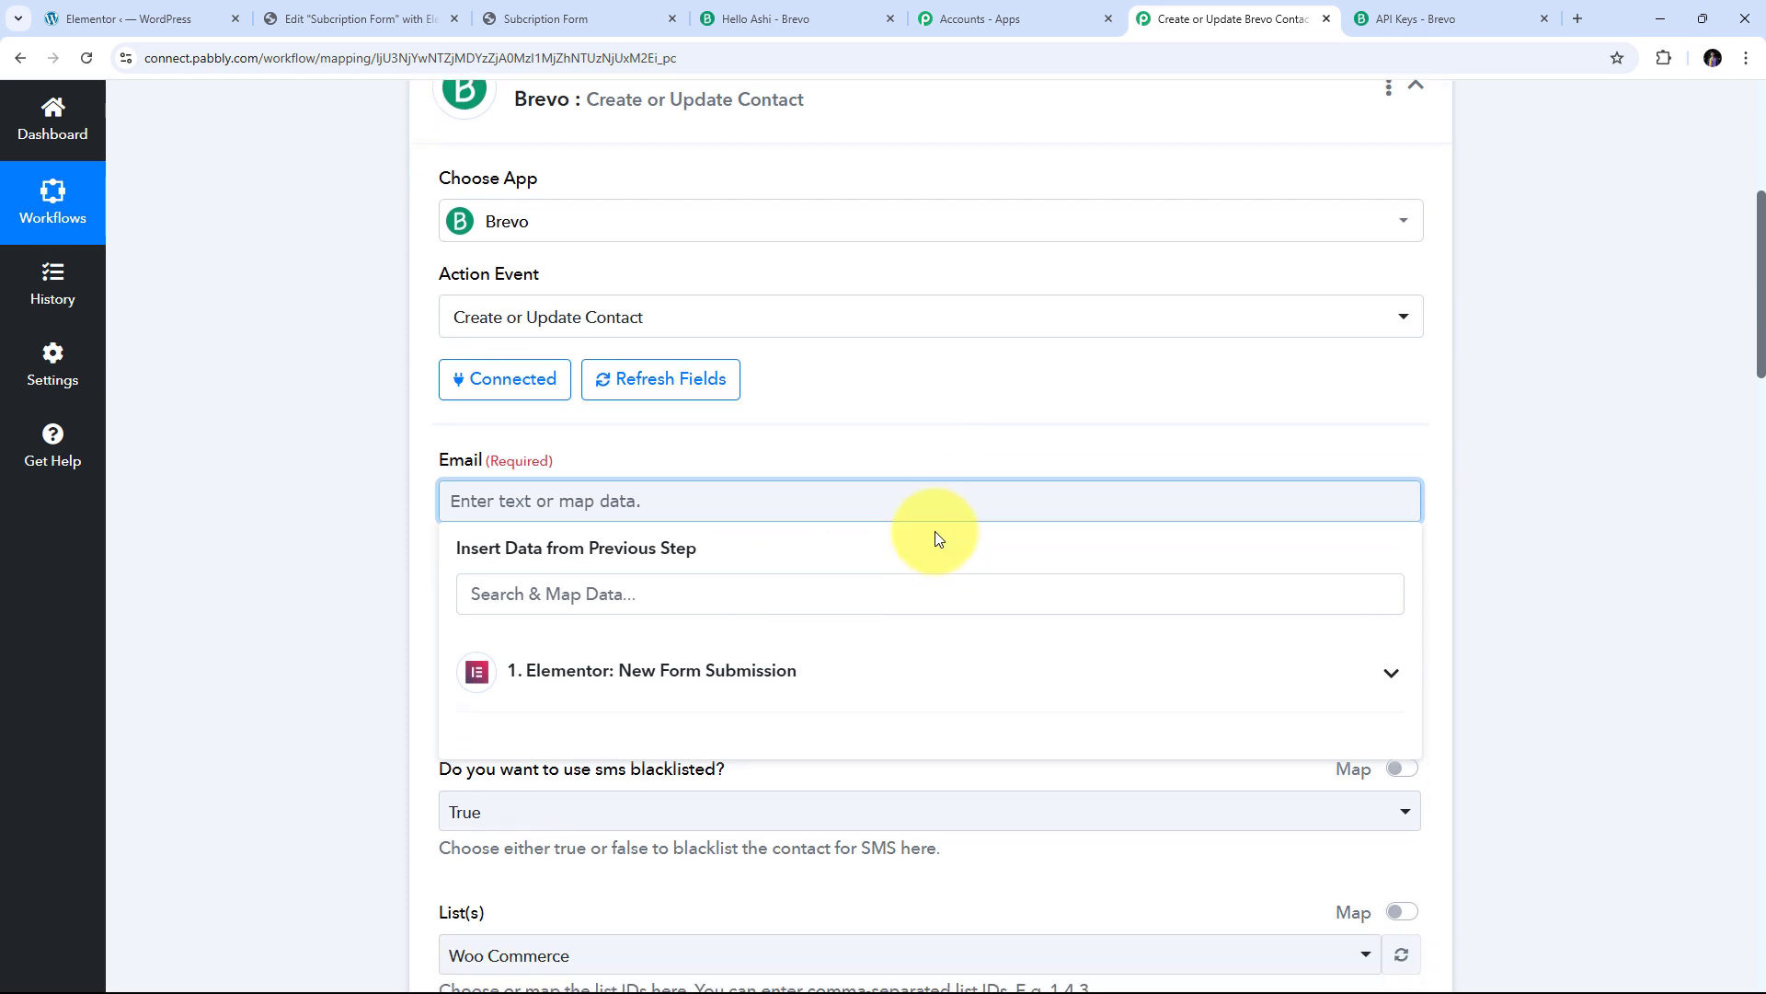
pyautogui.click(615, 661)
pyautogui.scroll(-1, 902, 580)
pyautogui.scroll(-1, 950, 561)
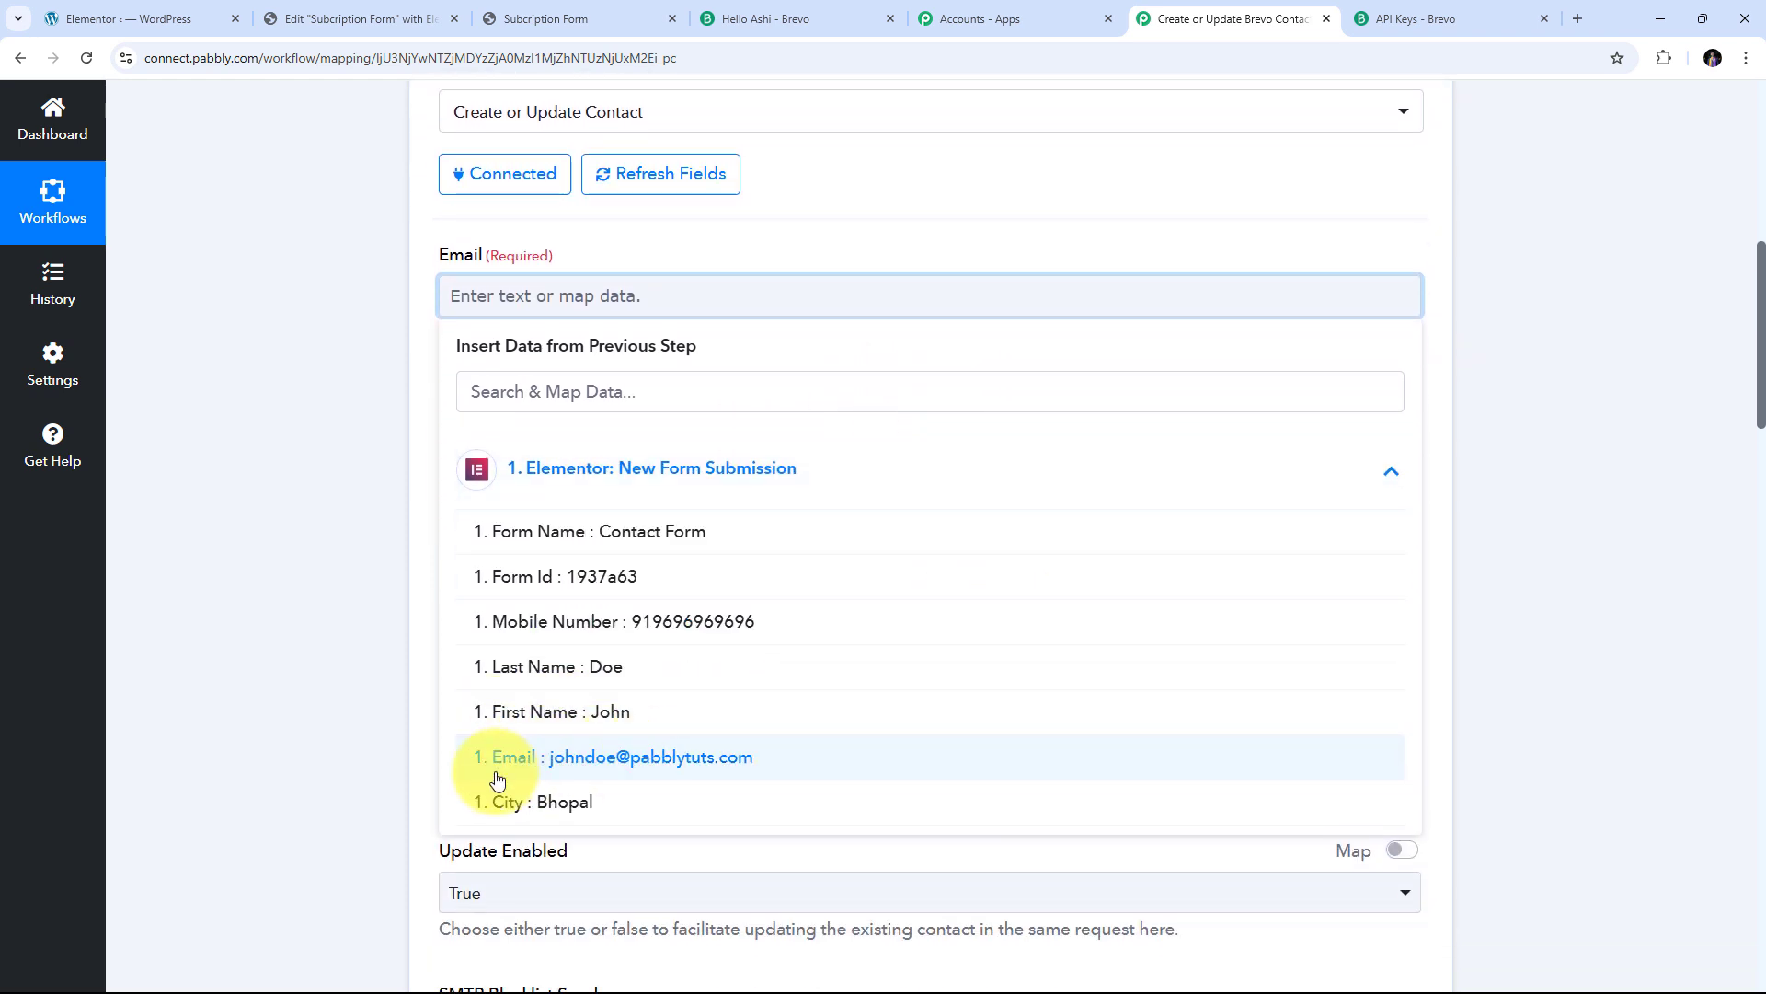
pyautogui.click(676, 768)
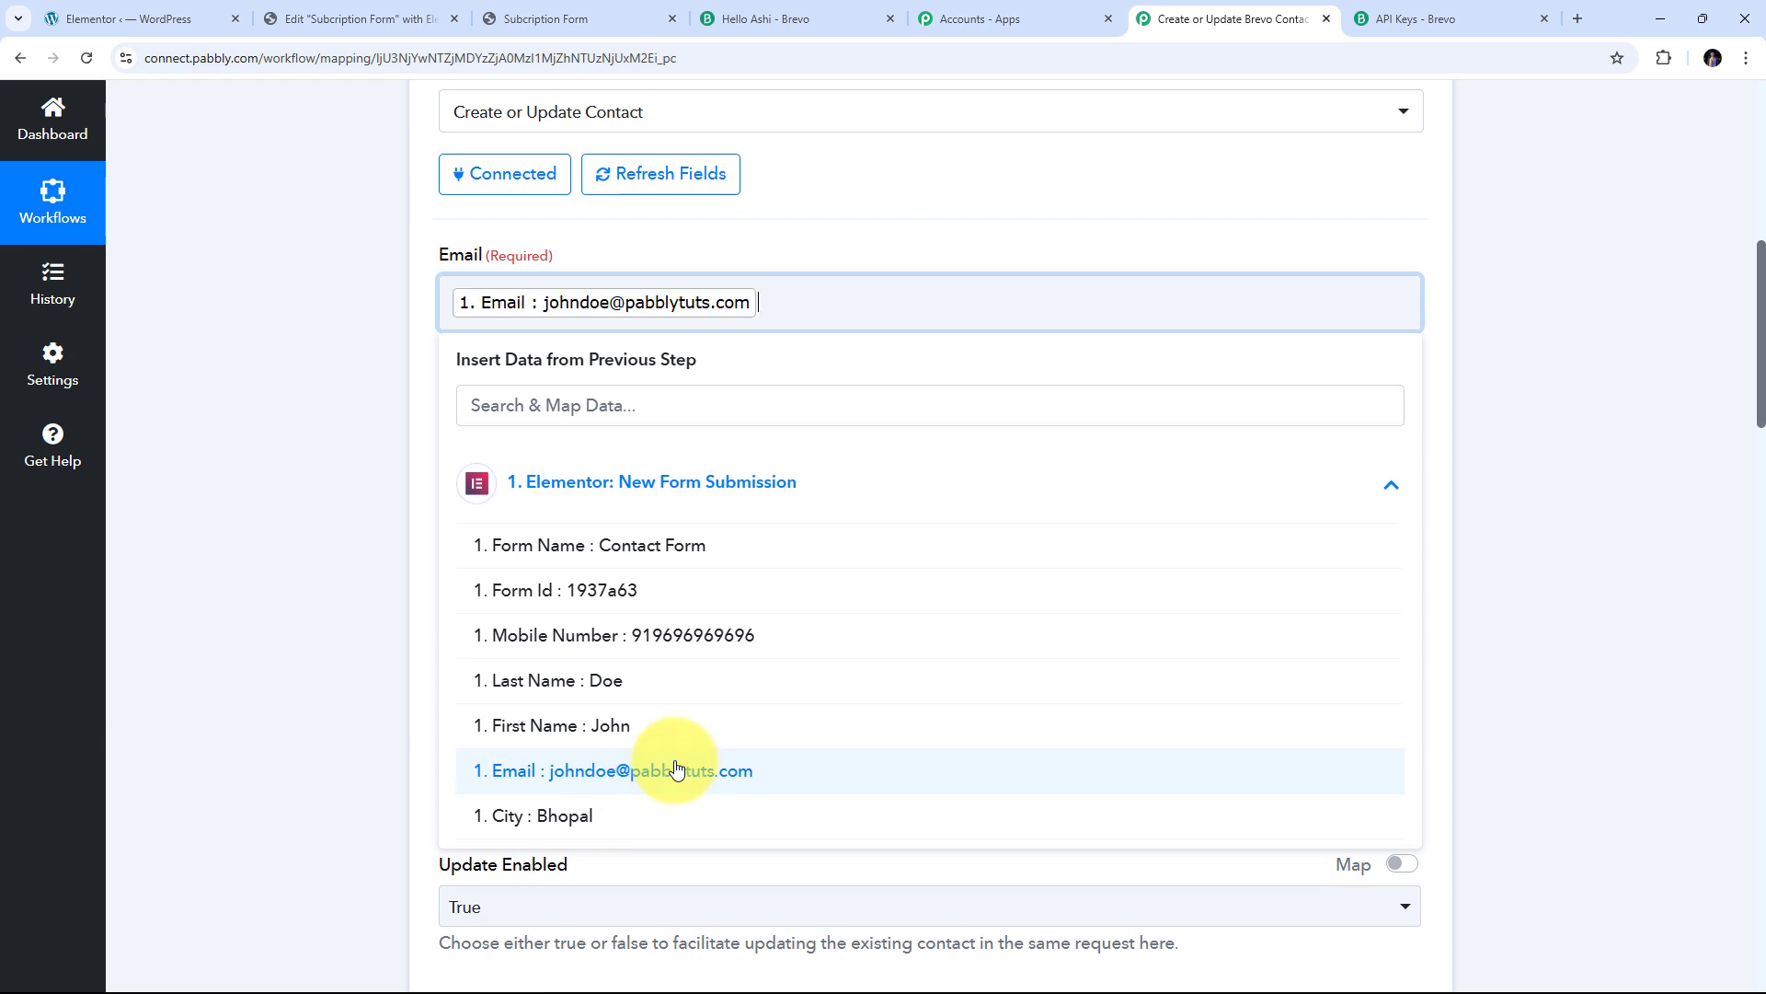
pyautogui.click(422, 577)
pyautogui.scroll(1, 422, 578)
pyautogui.scroll(-1, 460, 575)
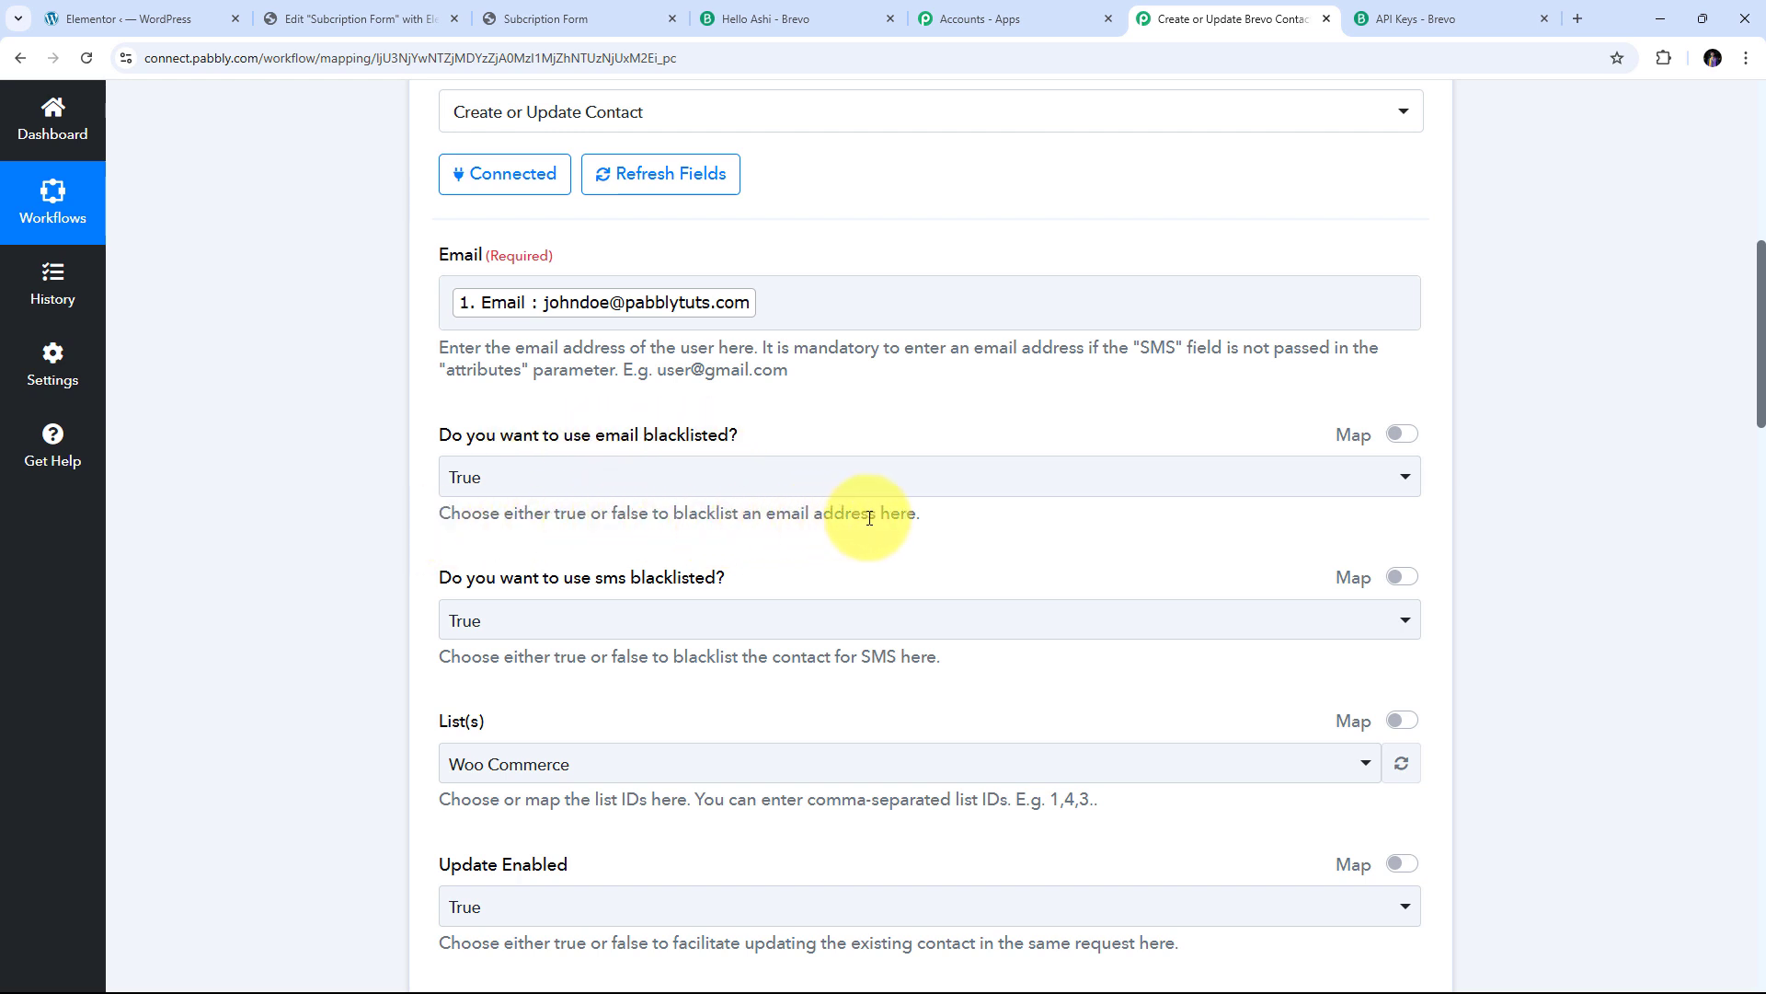
# Set both the email blacklisted and SMS blacklisted options to False
pyautogui.click(596, 493)
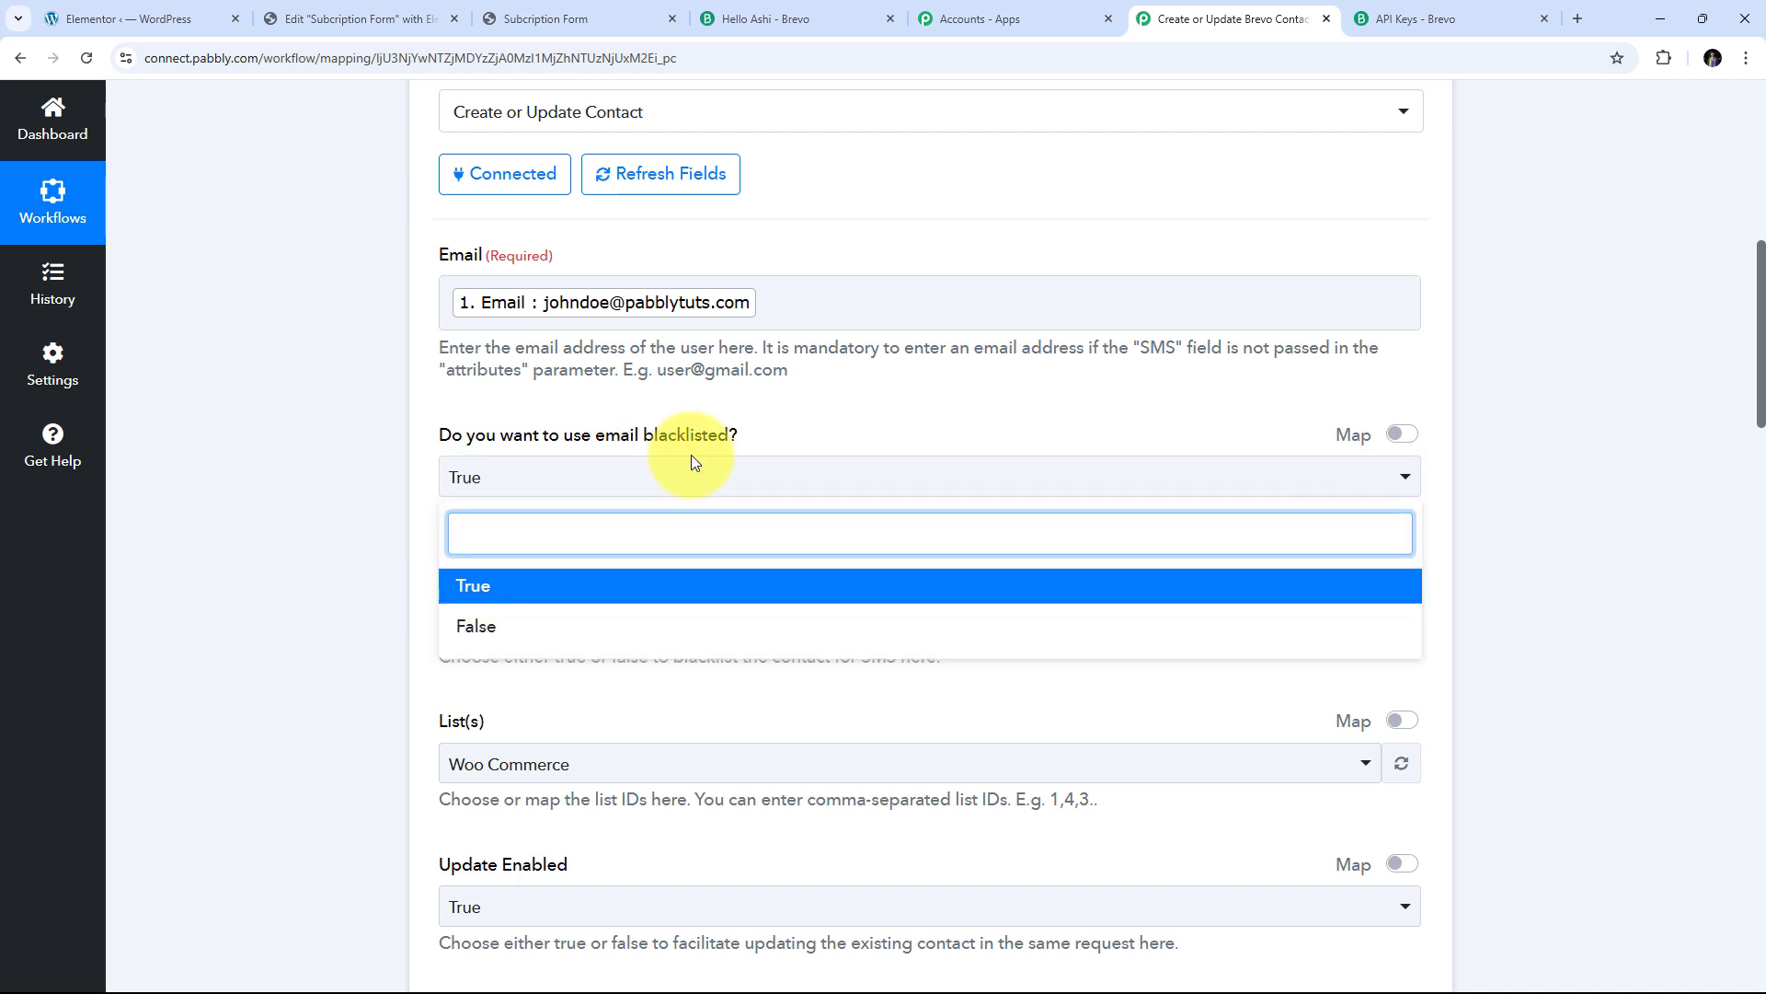
pyautogui.click(489, 637)
pyautogui.scroll(-4, 564, 556)
pyautogui.scroll(3, 515, 478)
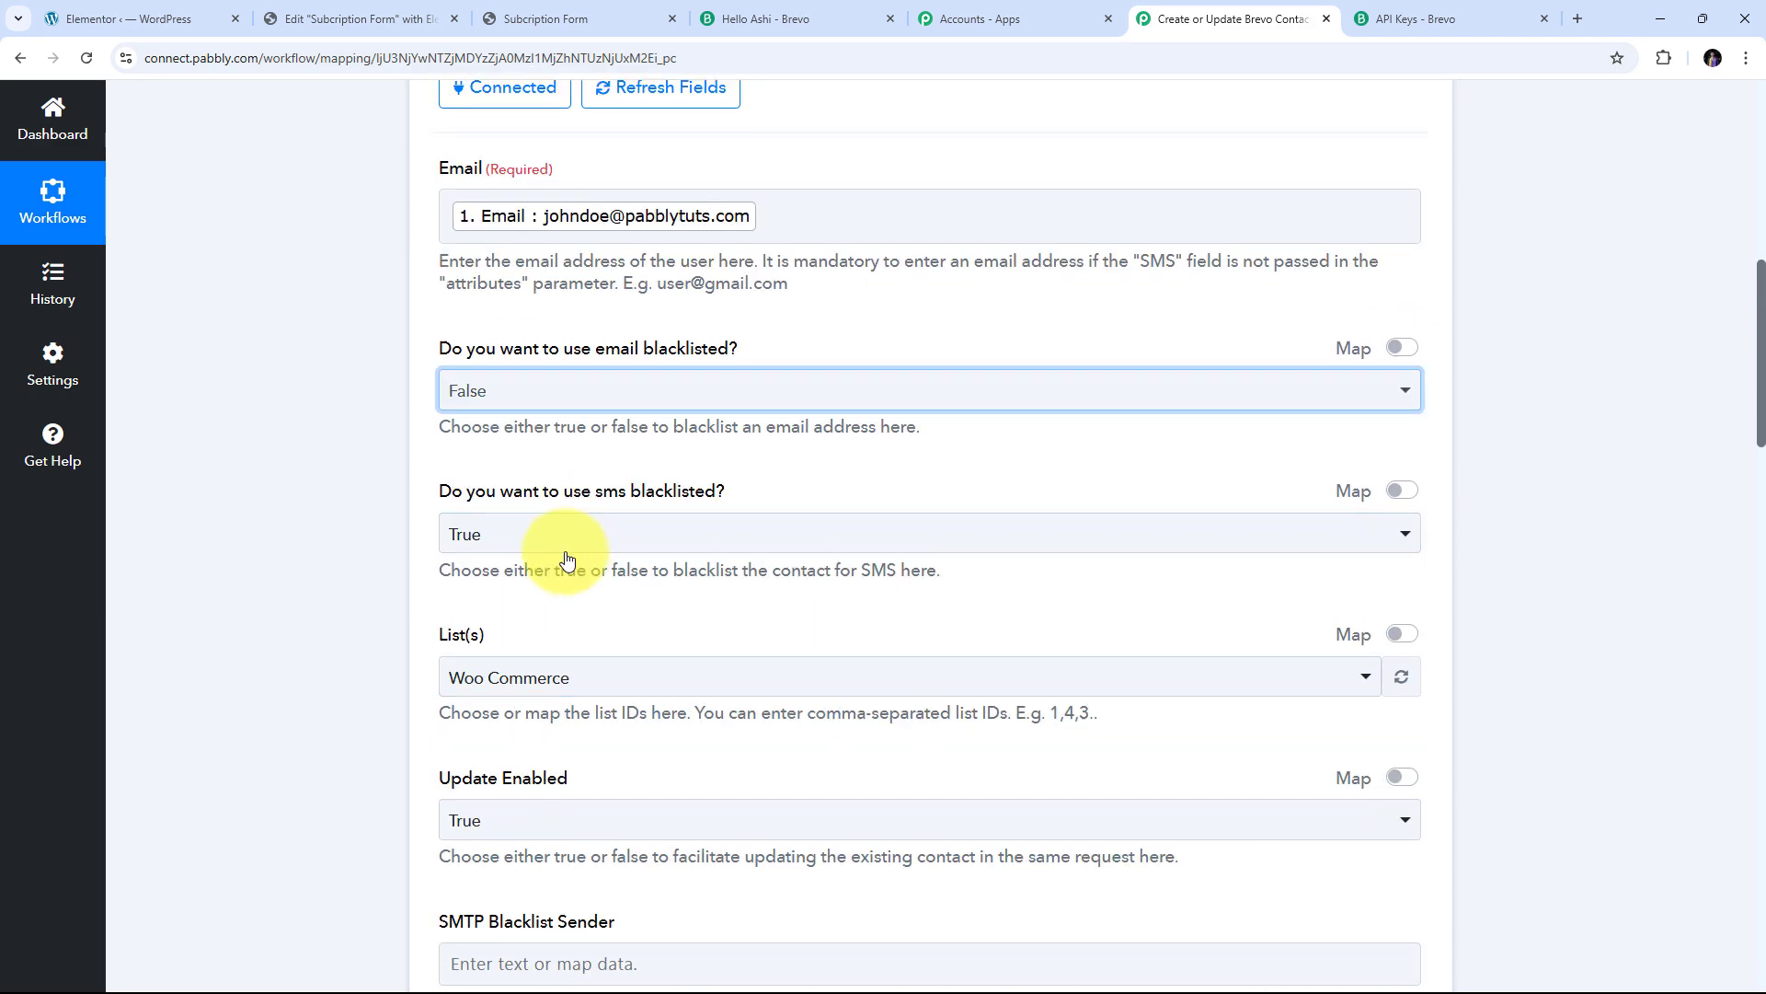
pyautogui.scroll(1, 567, 559)
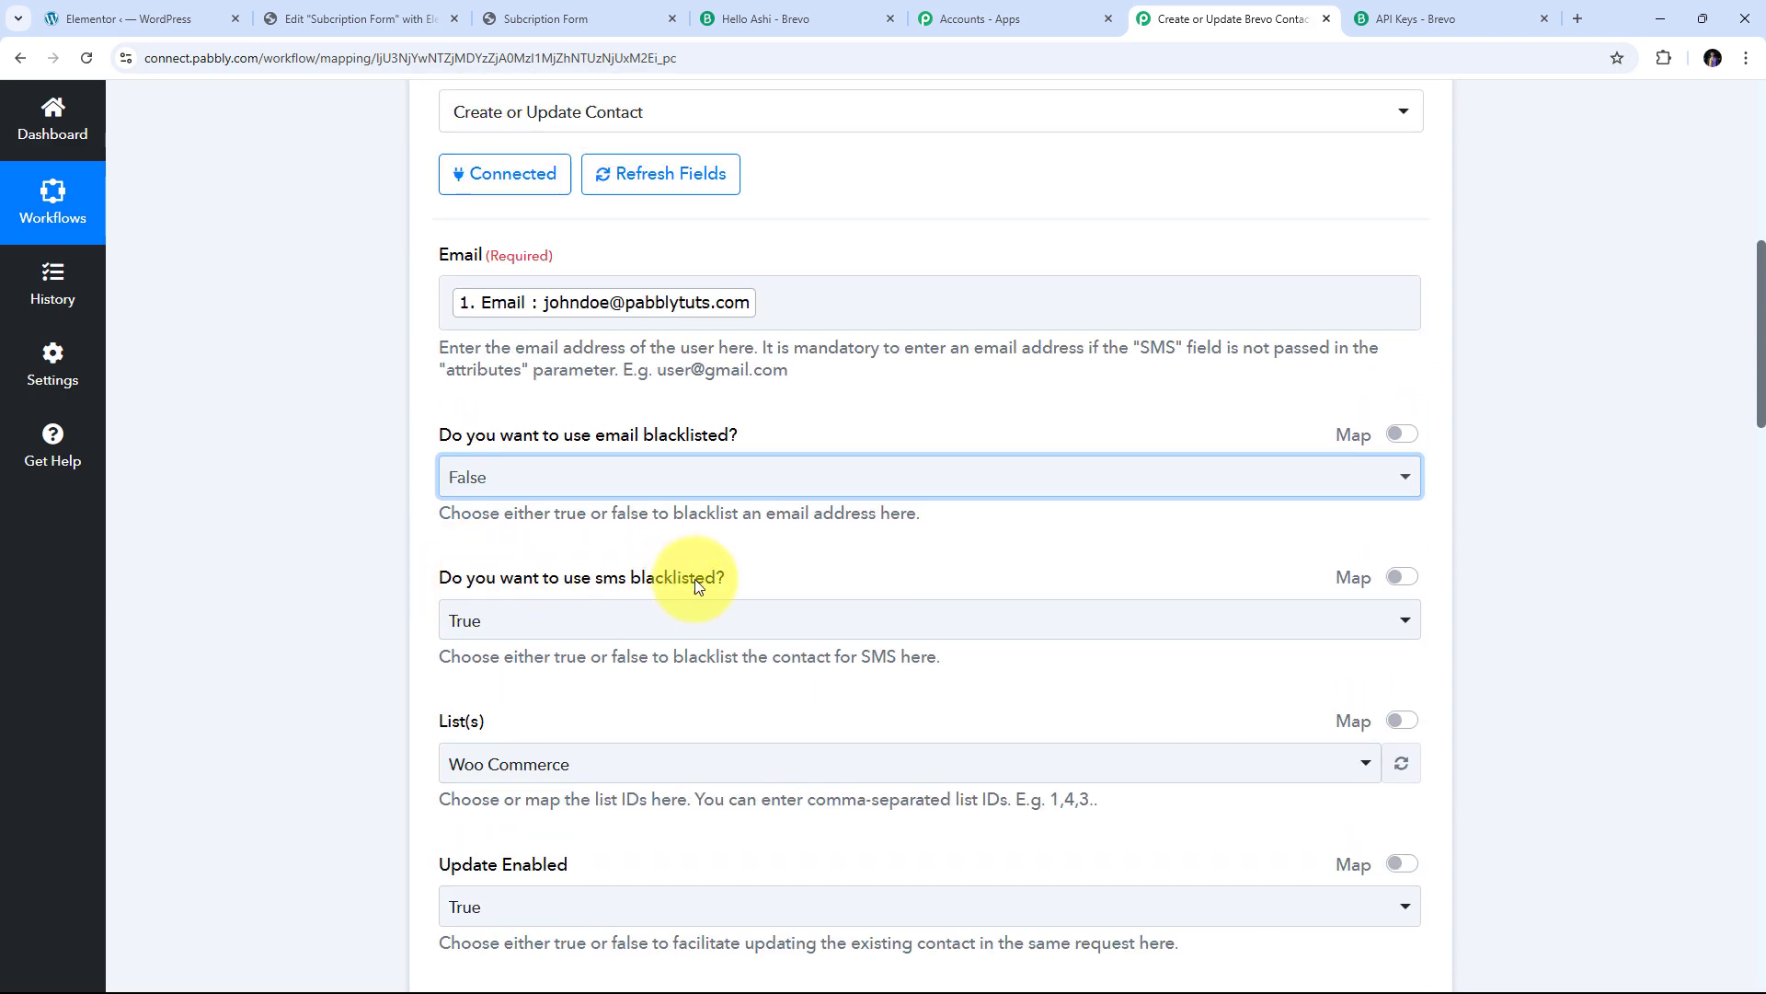
pyautogui.click(713, 620)
pyautogui.scroll(-1, 737, 559)
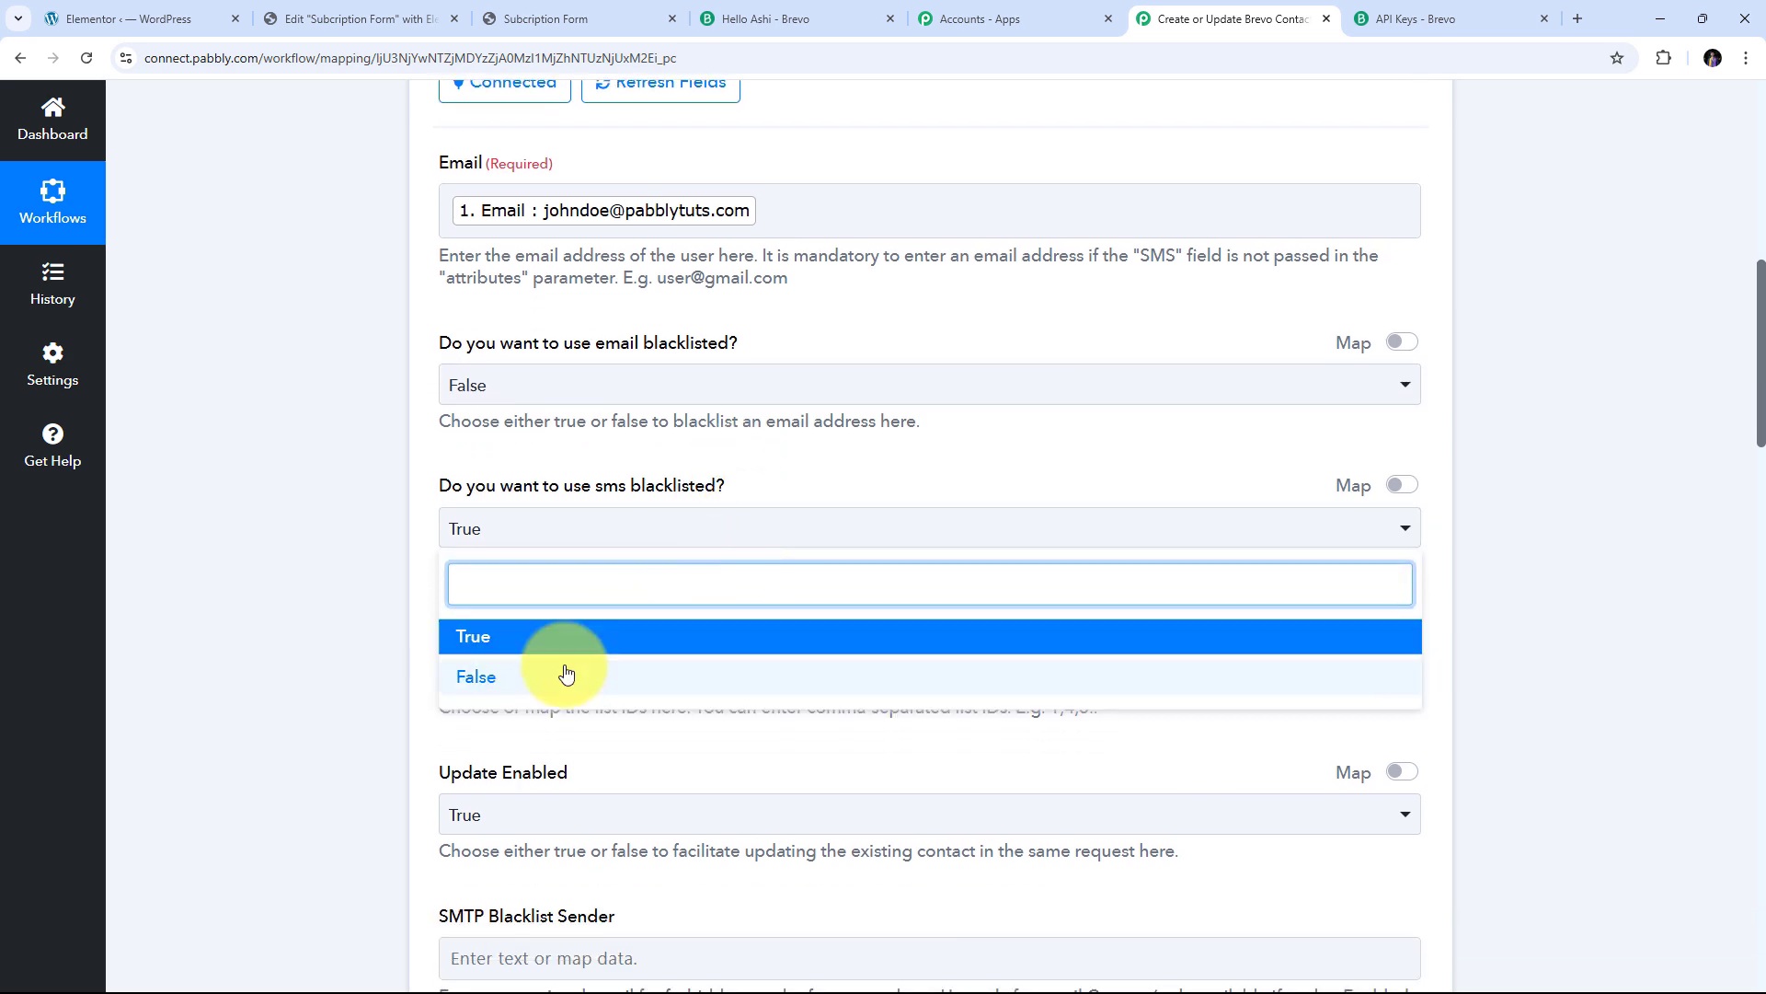
pyautogui.click(566, 676)
pyautogui.scroll(-1, 702, 534)
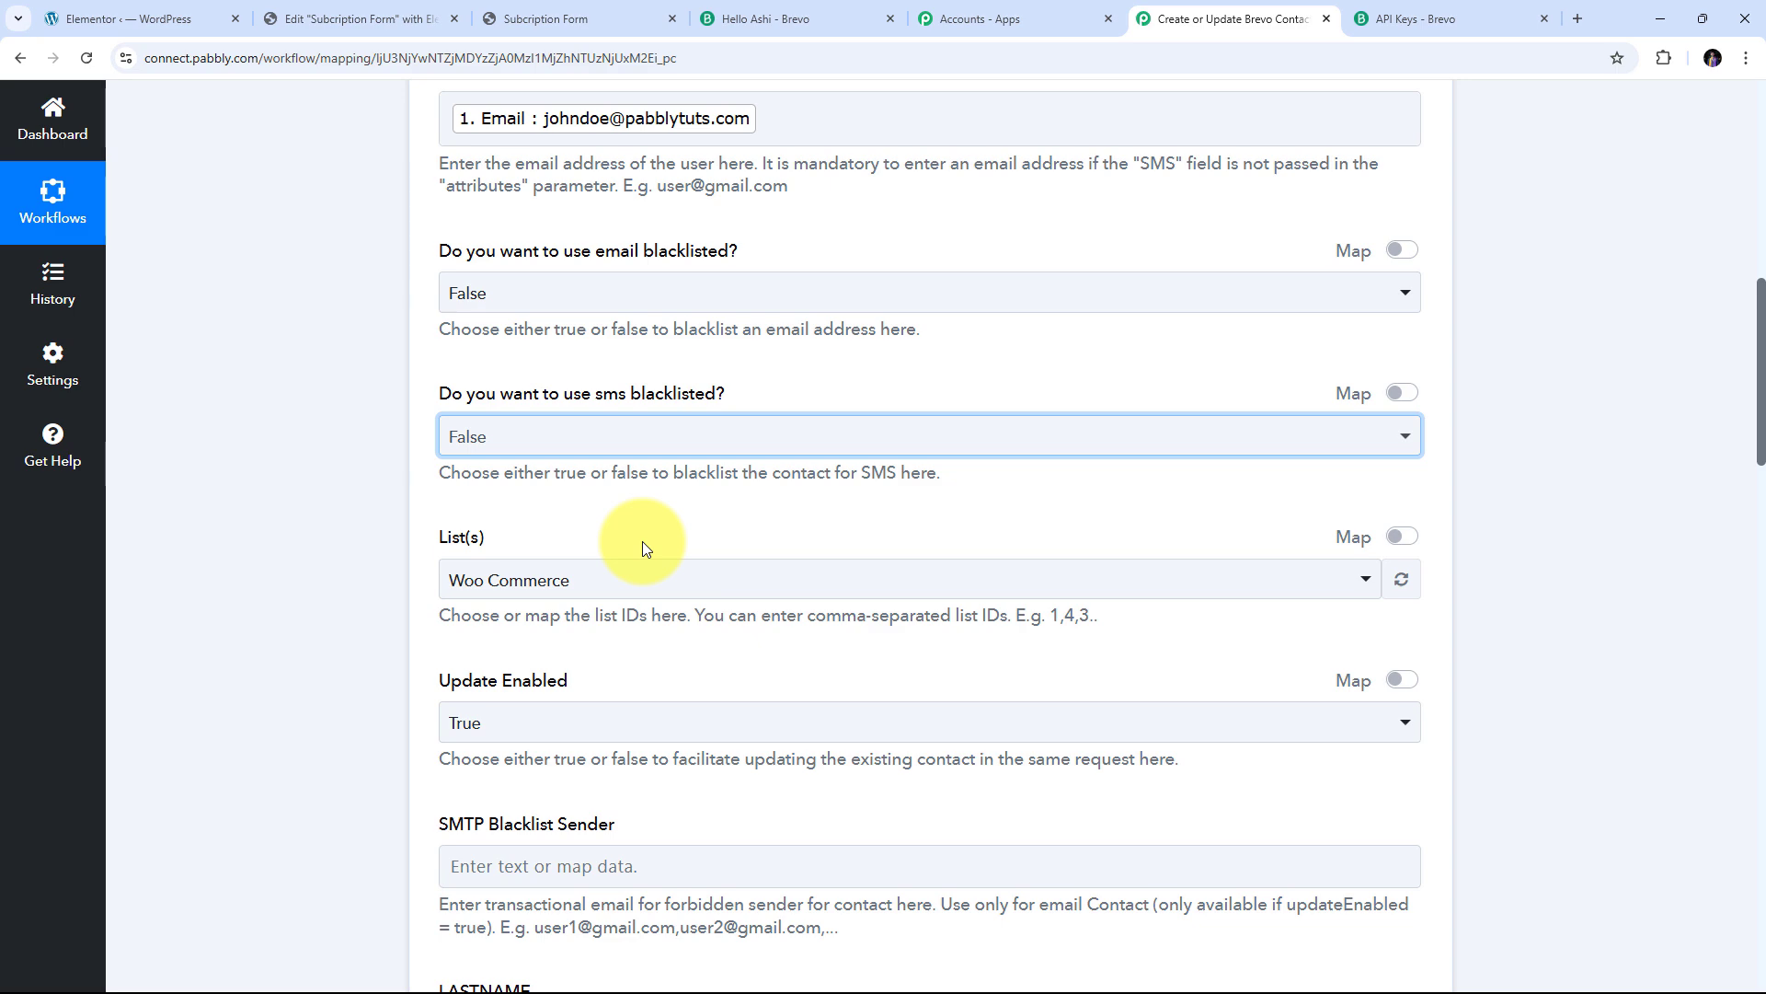
pyautogui.scroll(-2, 642, 541)
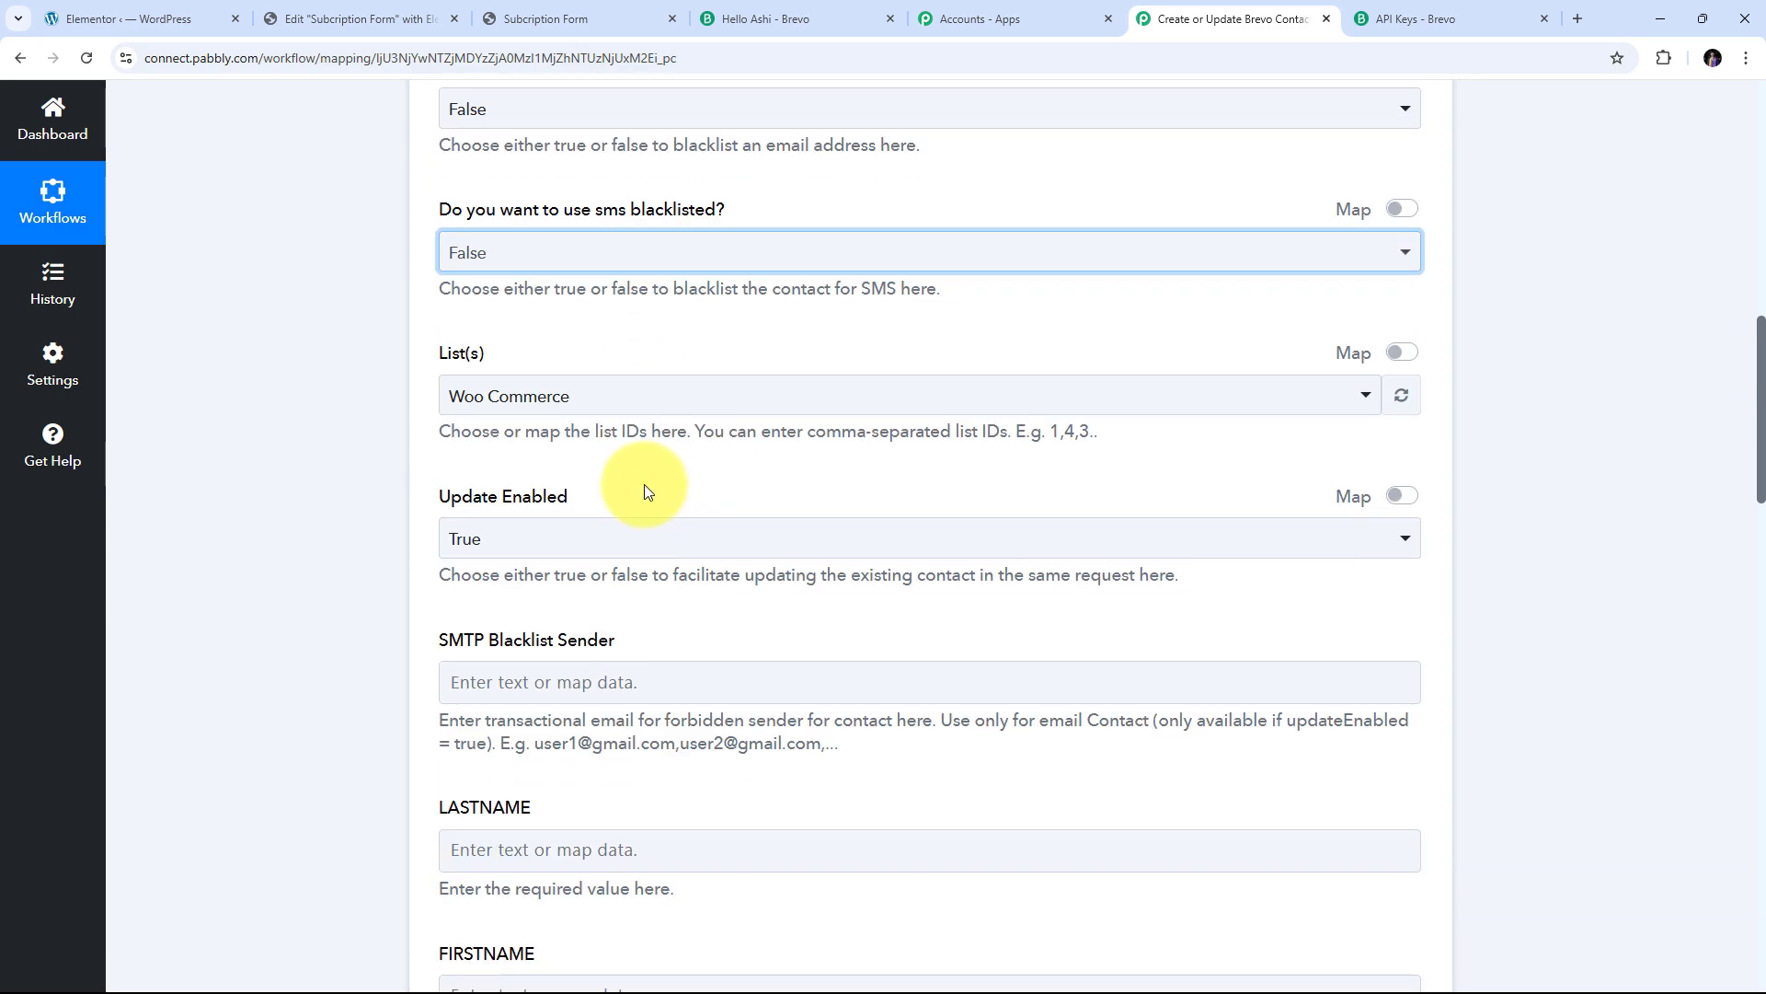
# Select New Enquiries in List(s) and keep Update Enabled set to True
pyautogui.click(679, 398)
pyautogui.scroll(-8, 644, 575)
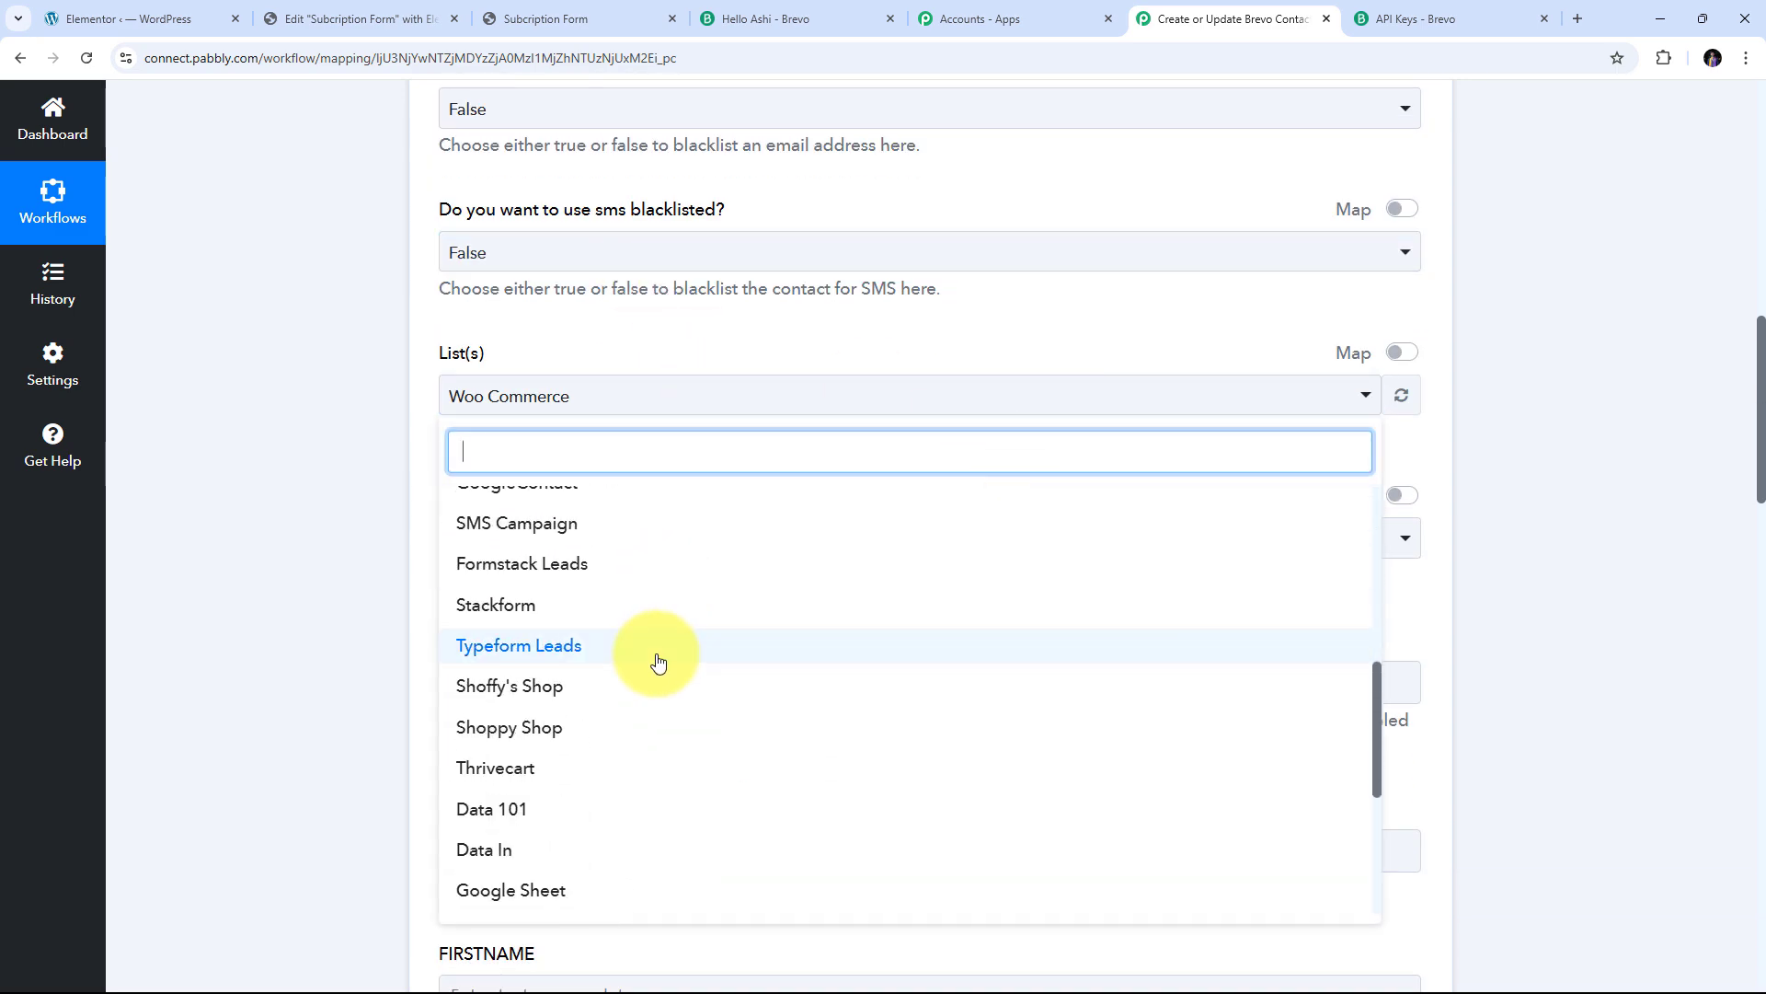
pyautogui.scroll(5, 659, 660)
pyautogui.scroll(3, 658, 663)
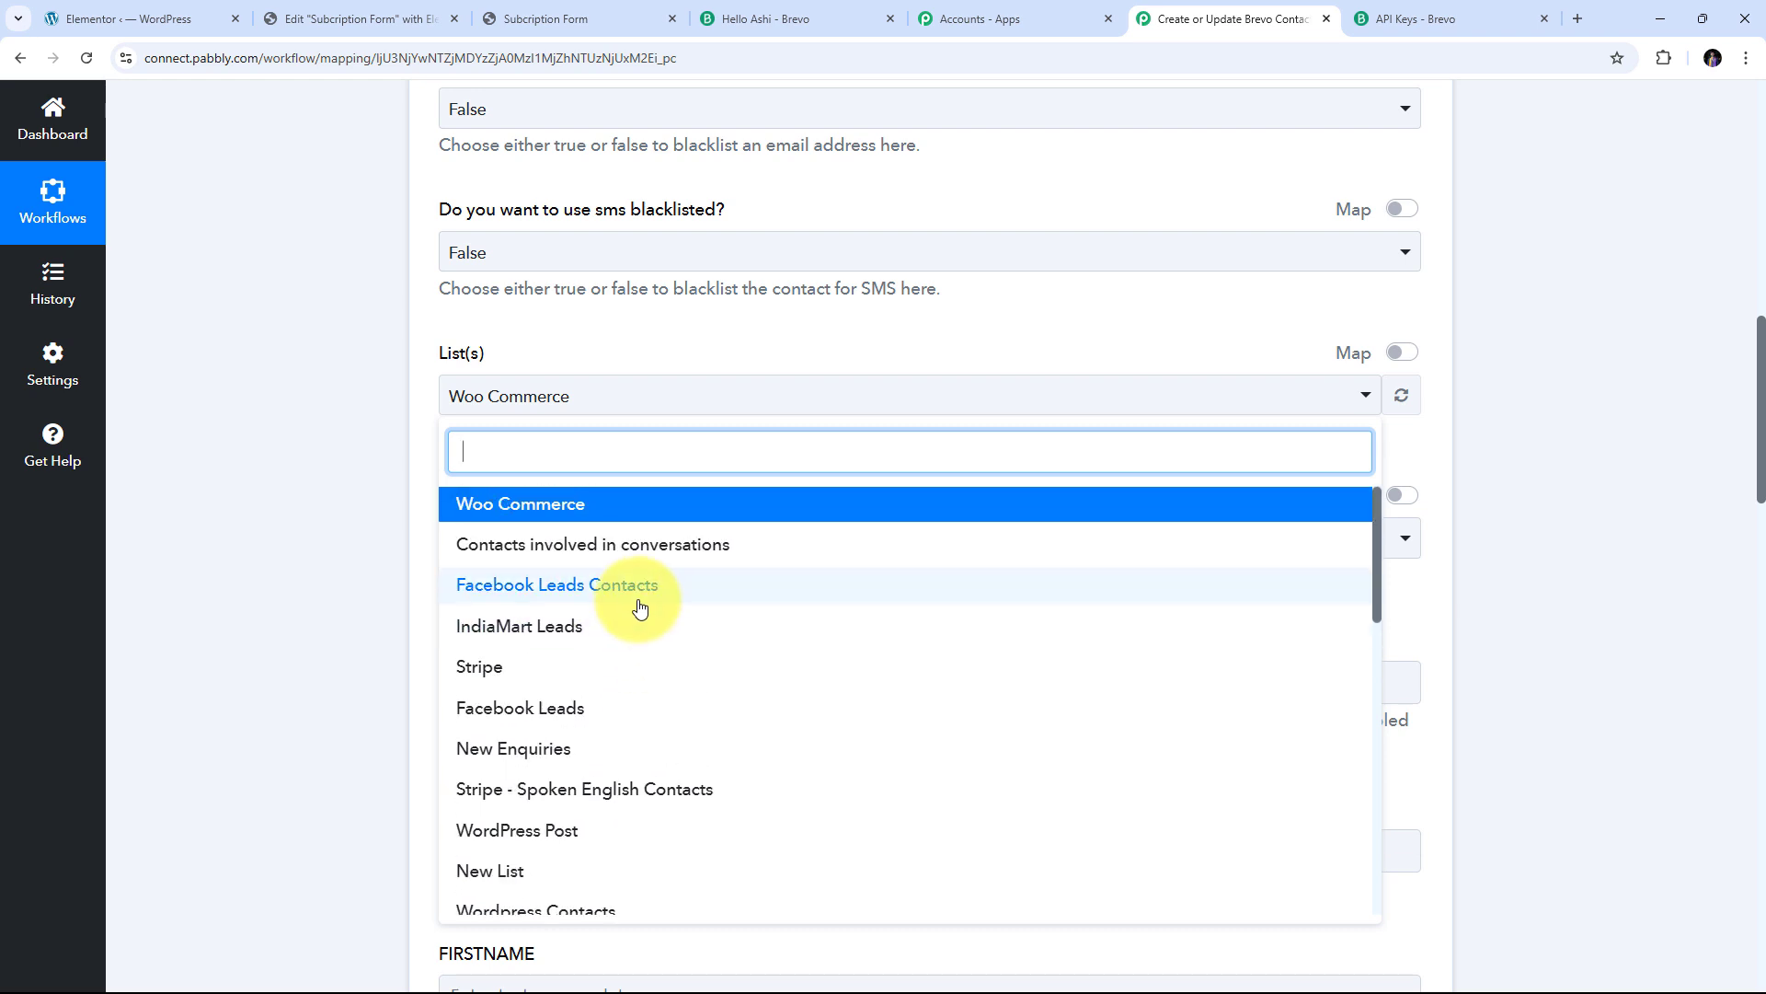
pyautogui.scroll(-2, 644, 605)
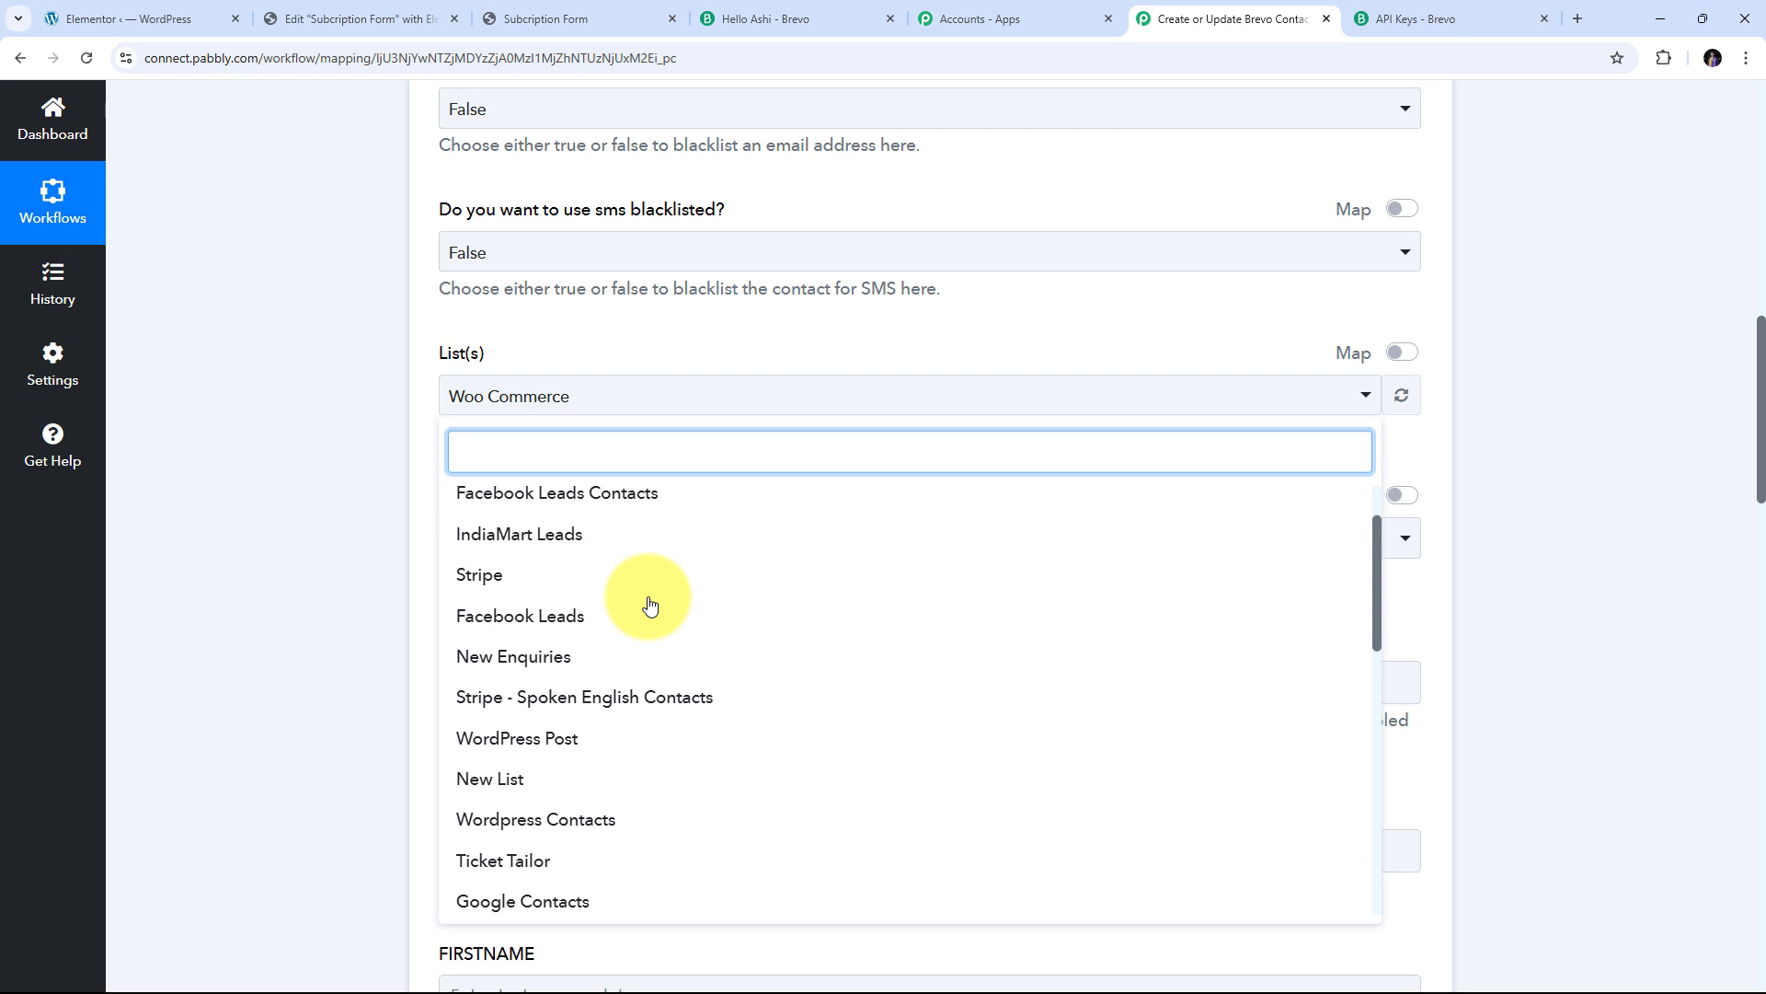
pyautogui.scroll(-2, 680, 561)
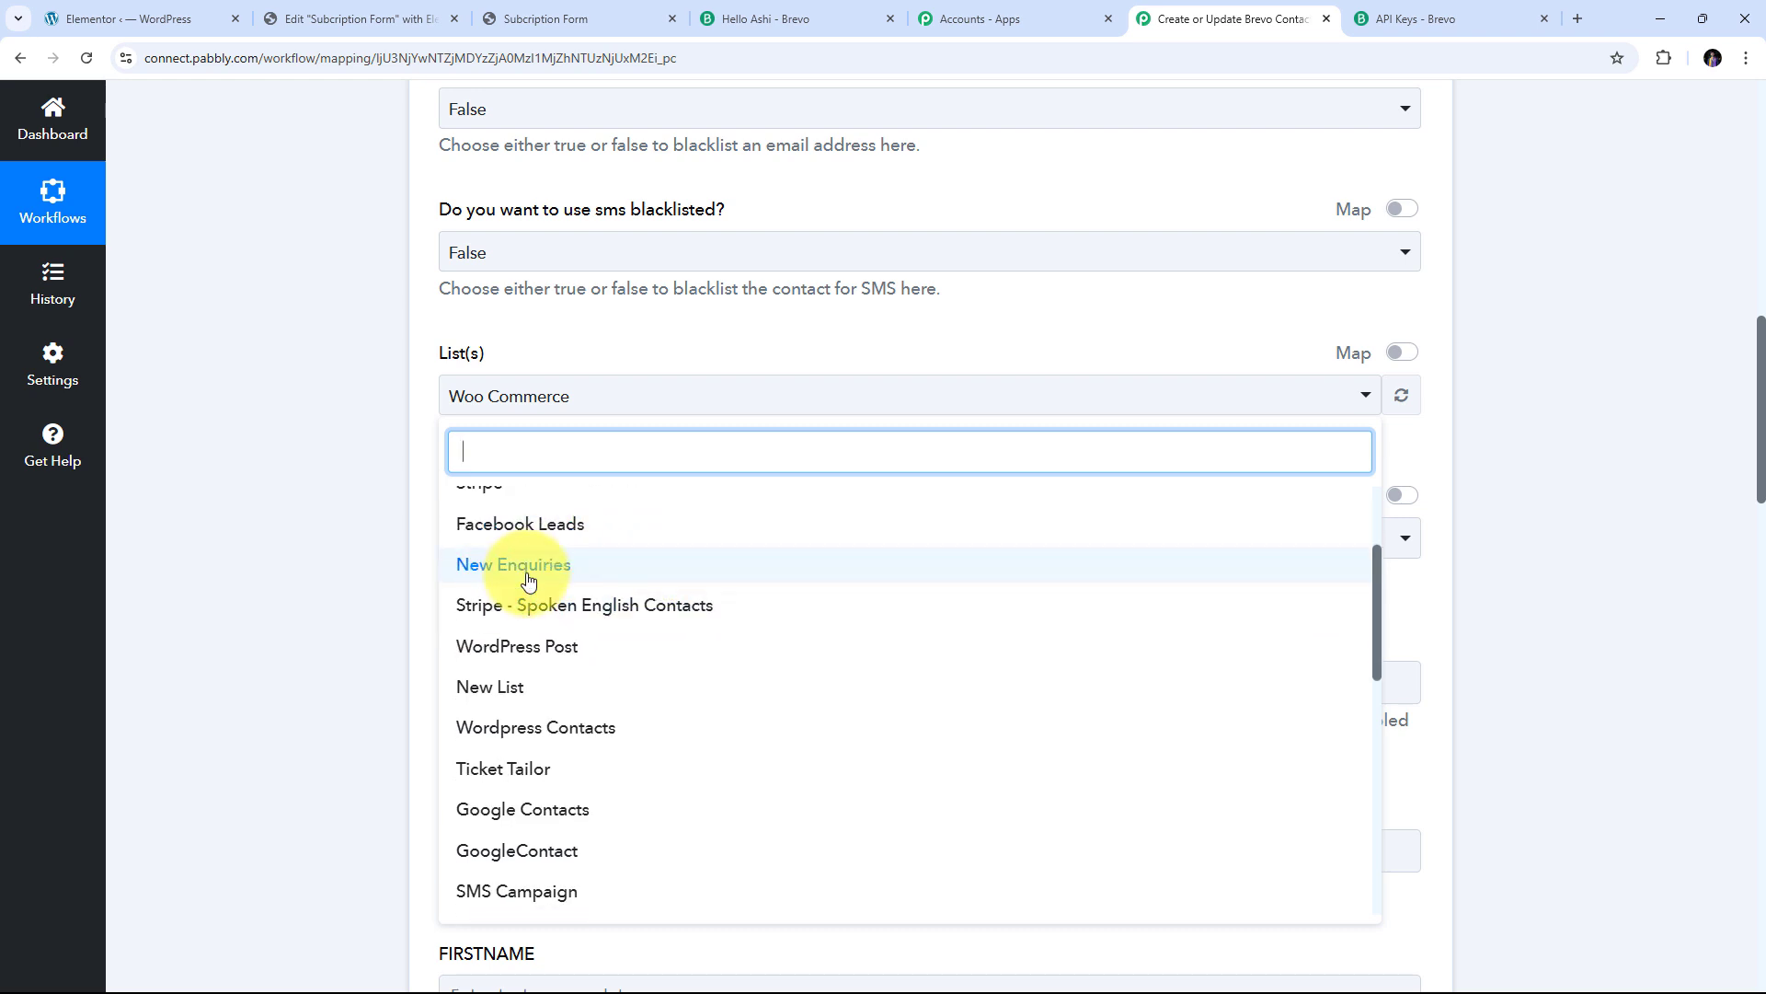
pyautogui.click(552, 578)
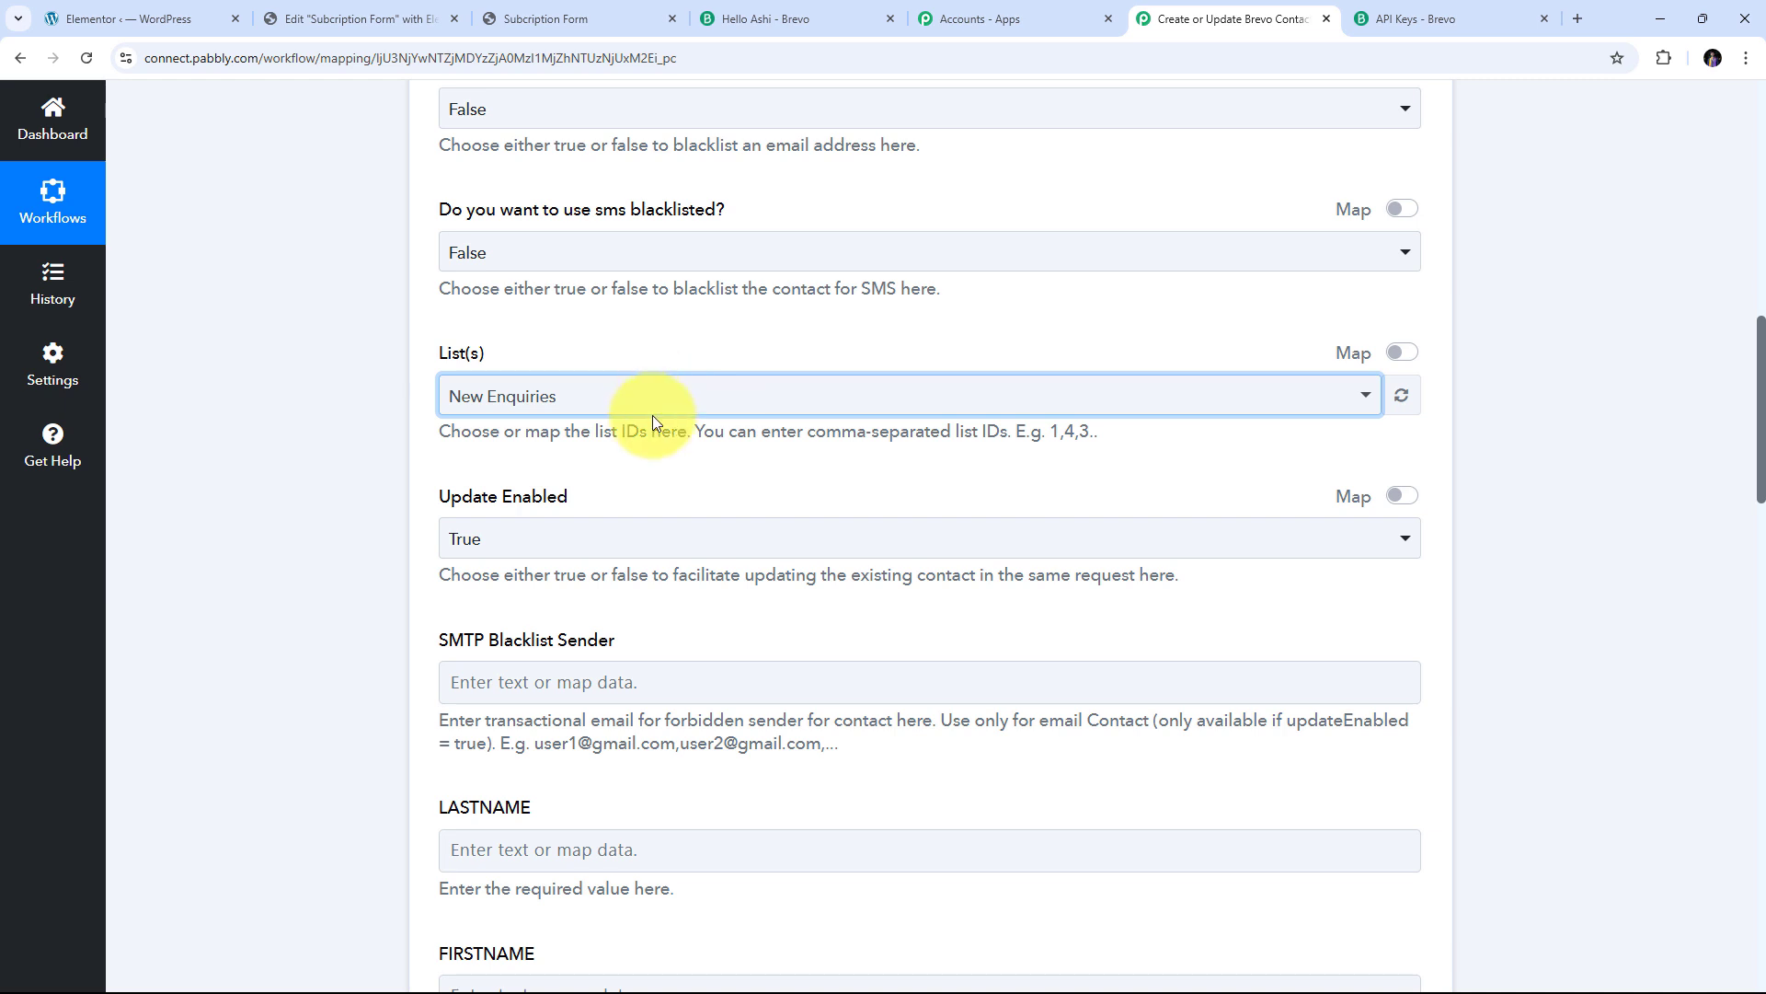
pyautogui.scroll(-2, 478, 396)
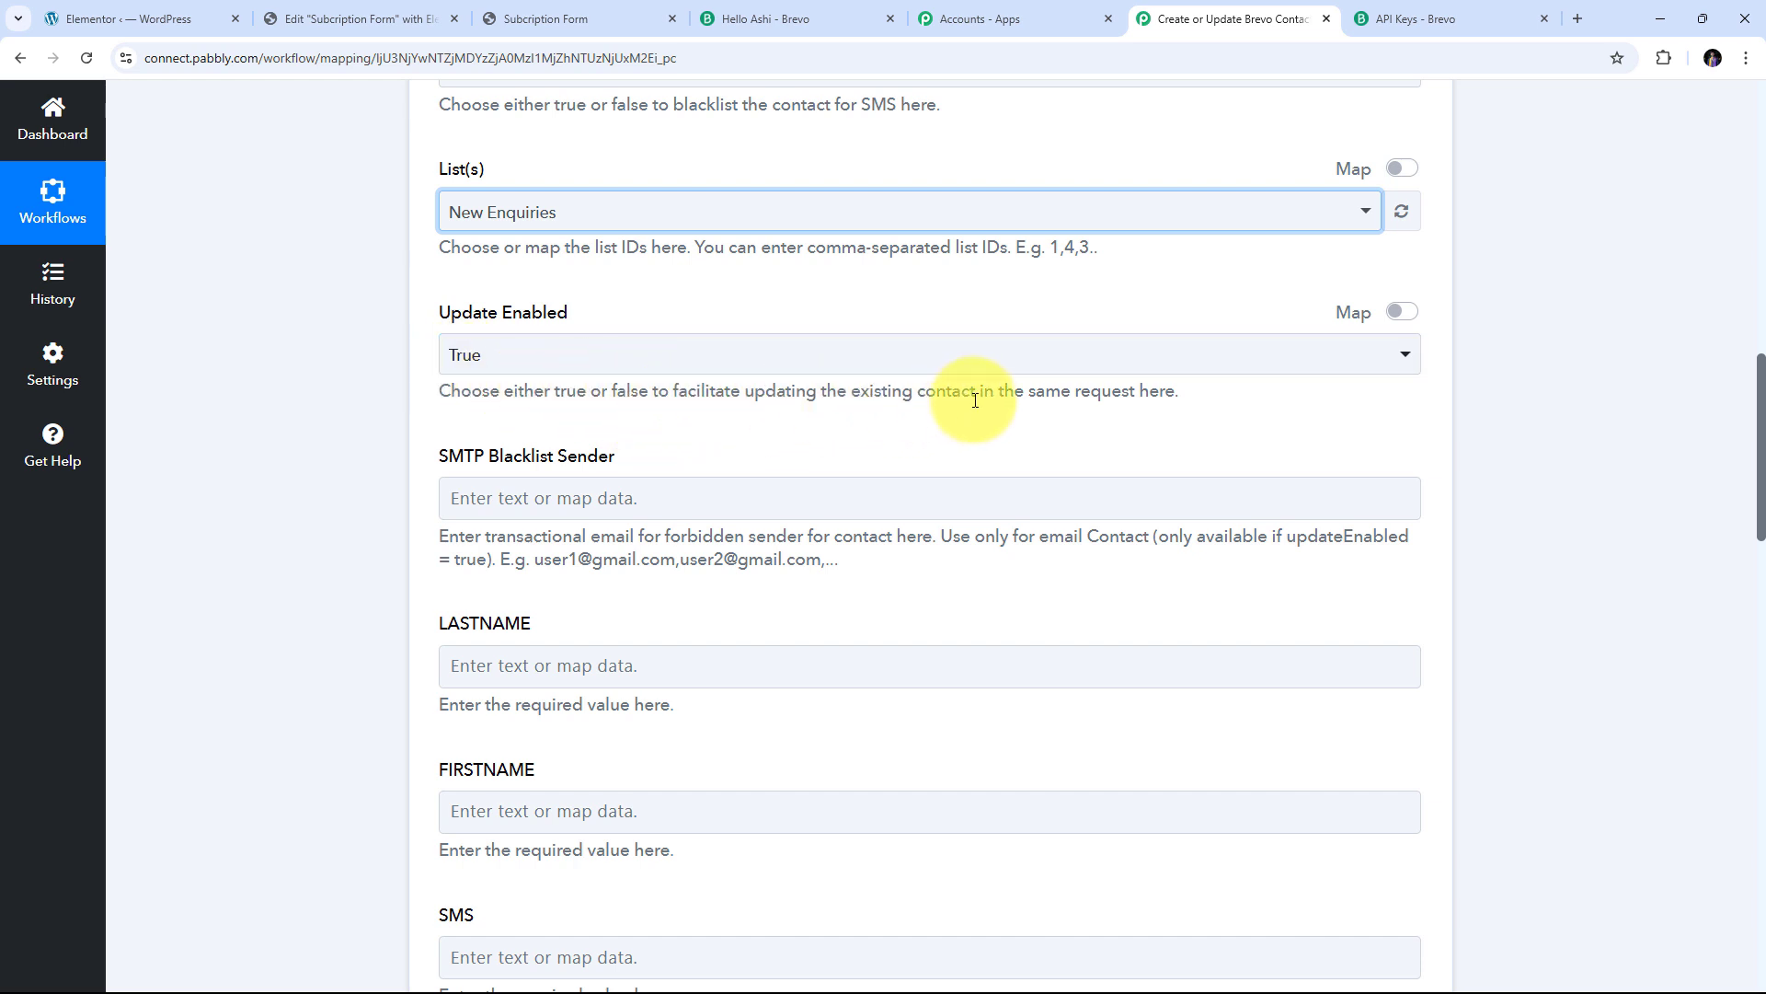
pyautogui.click(522, 355)
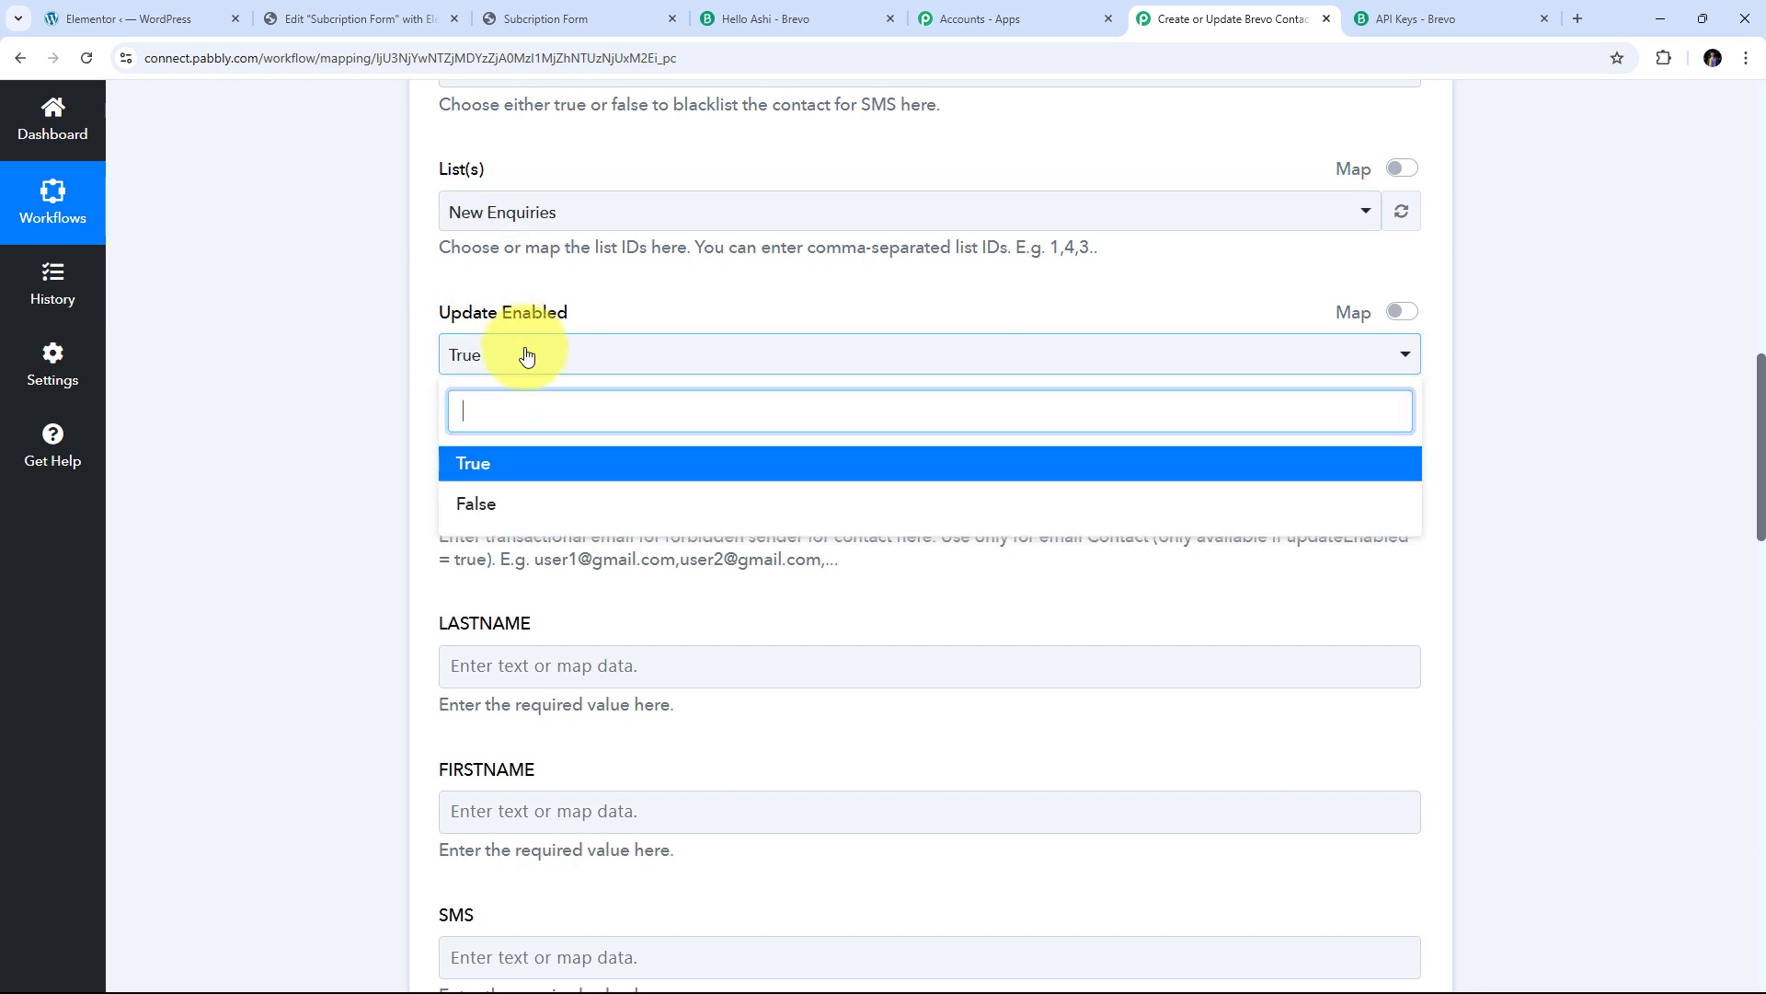
pyautogui.click(502, 477)
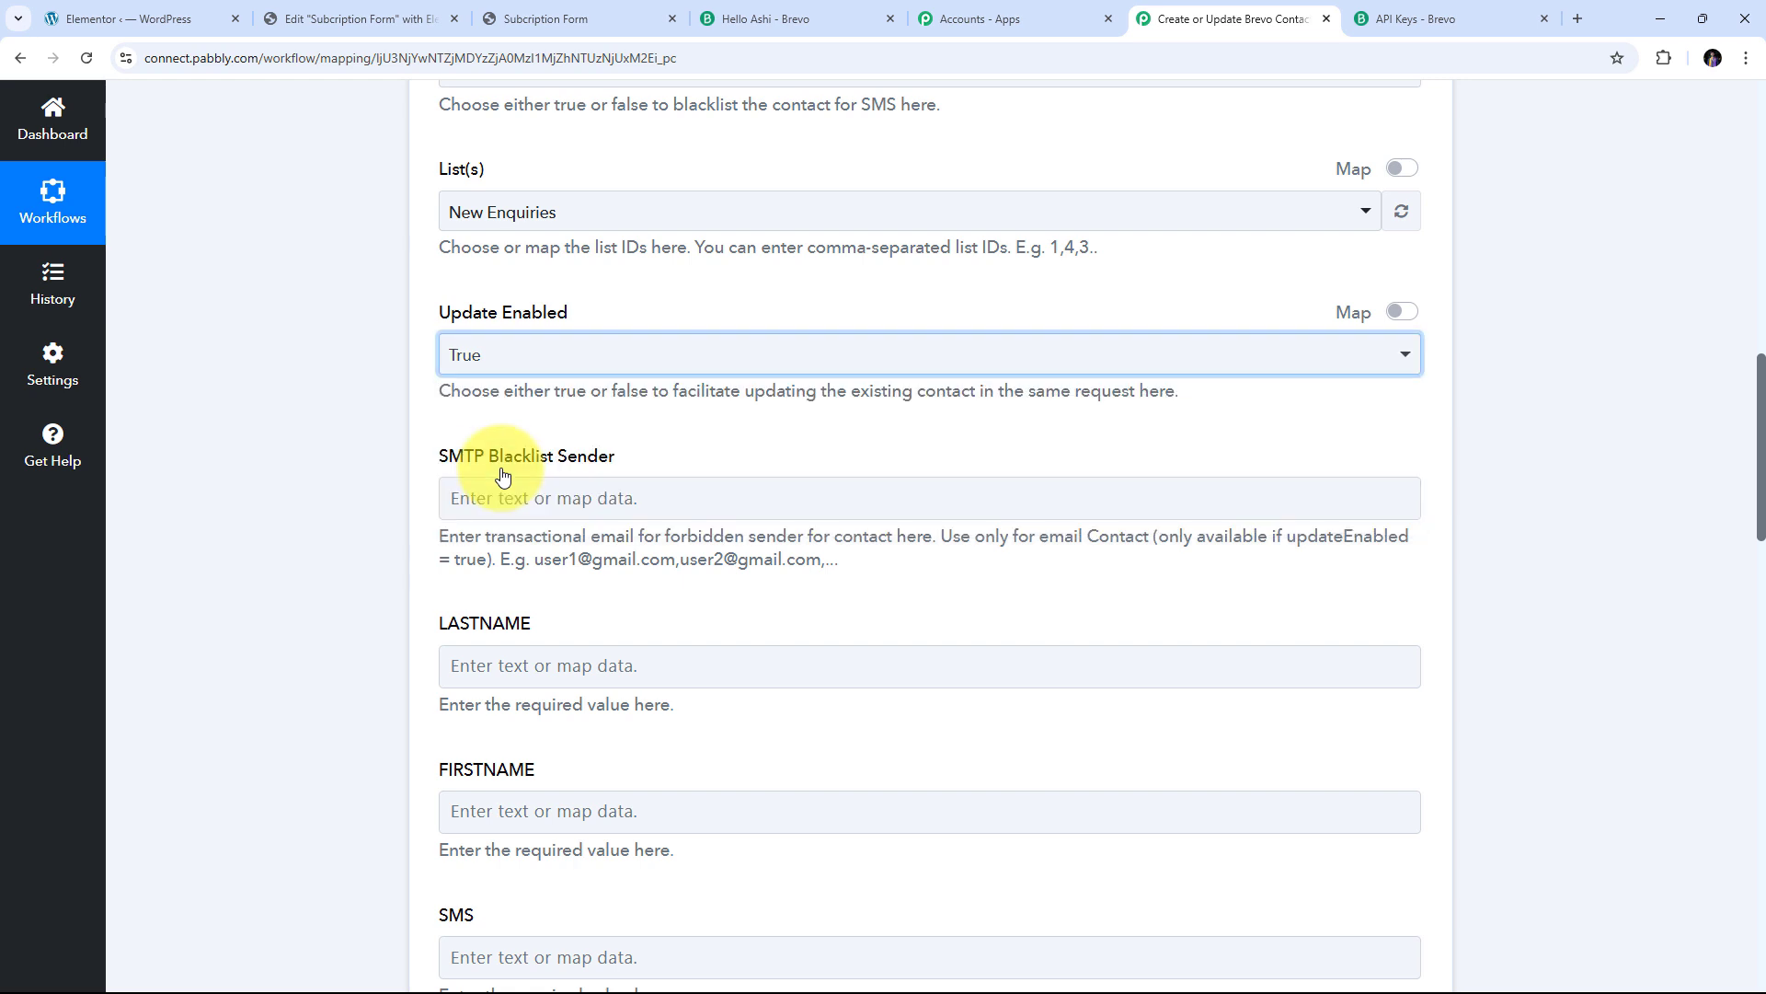
# Map the submission's First Name into the Brevo FIRSTNAME field
pyautogui.scroll(-3, 754, 394)
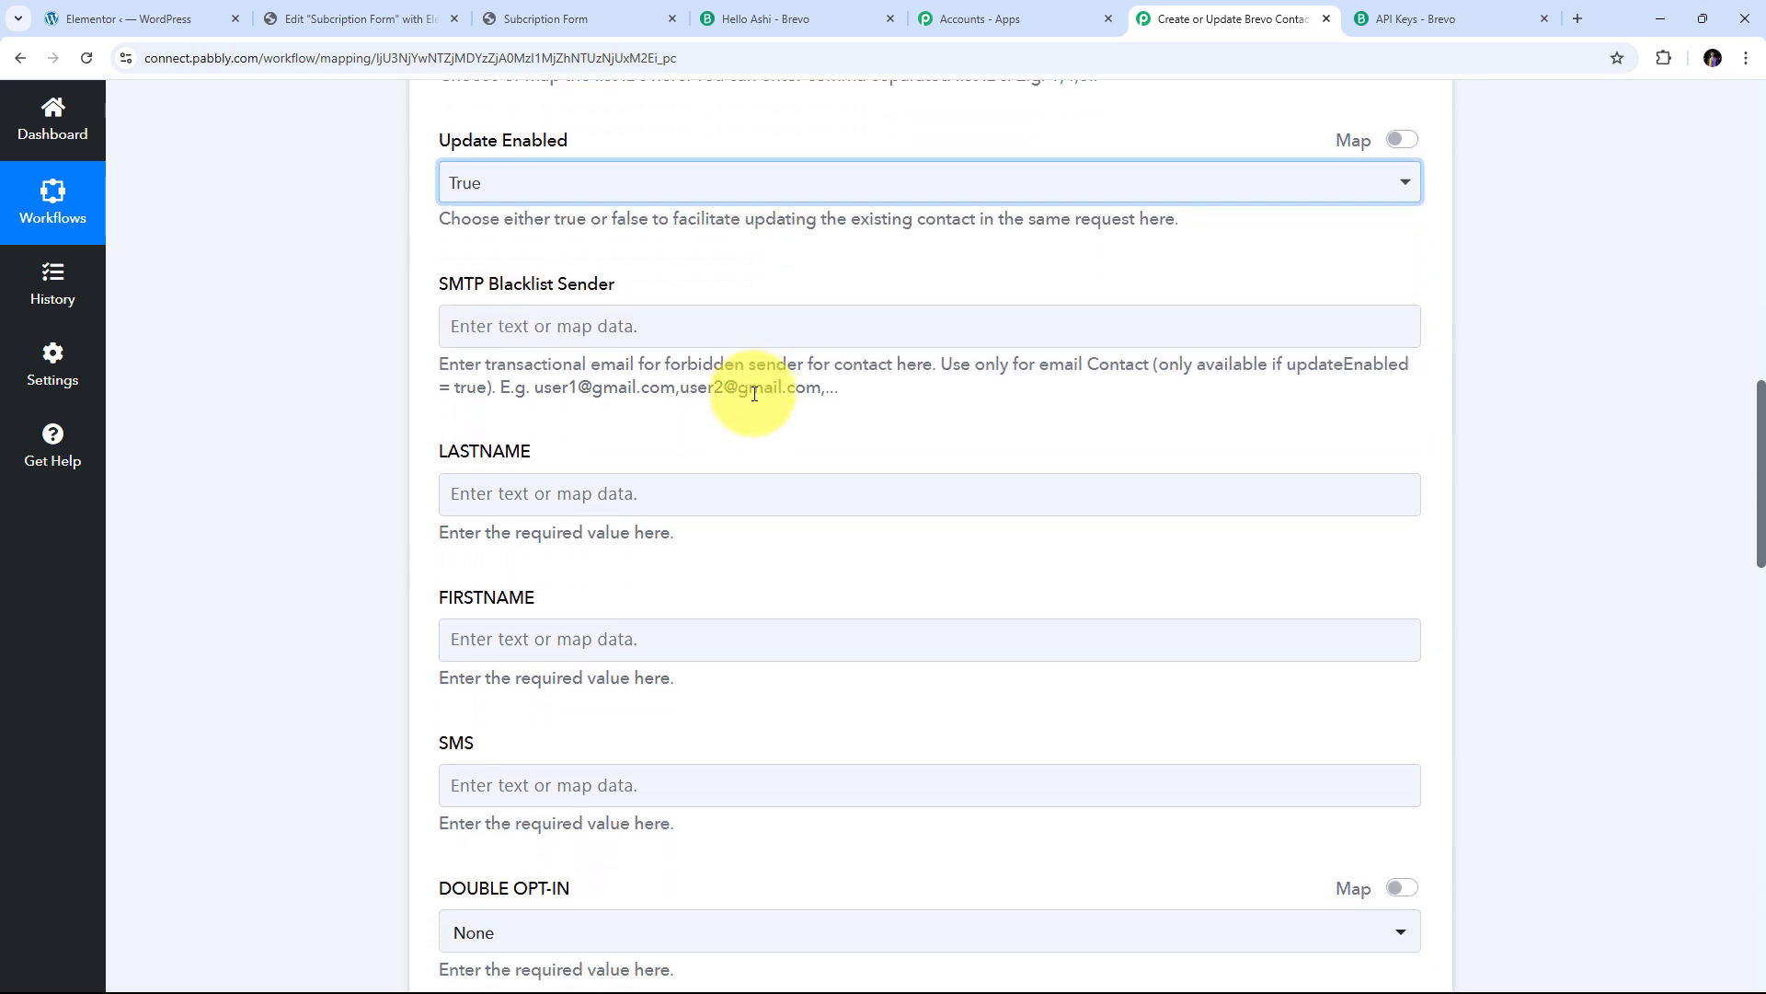
pyautogui.click(513, 532)
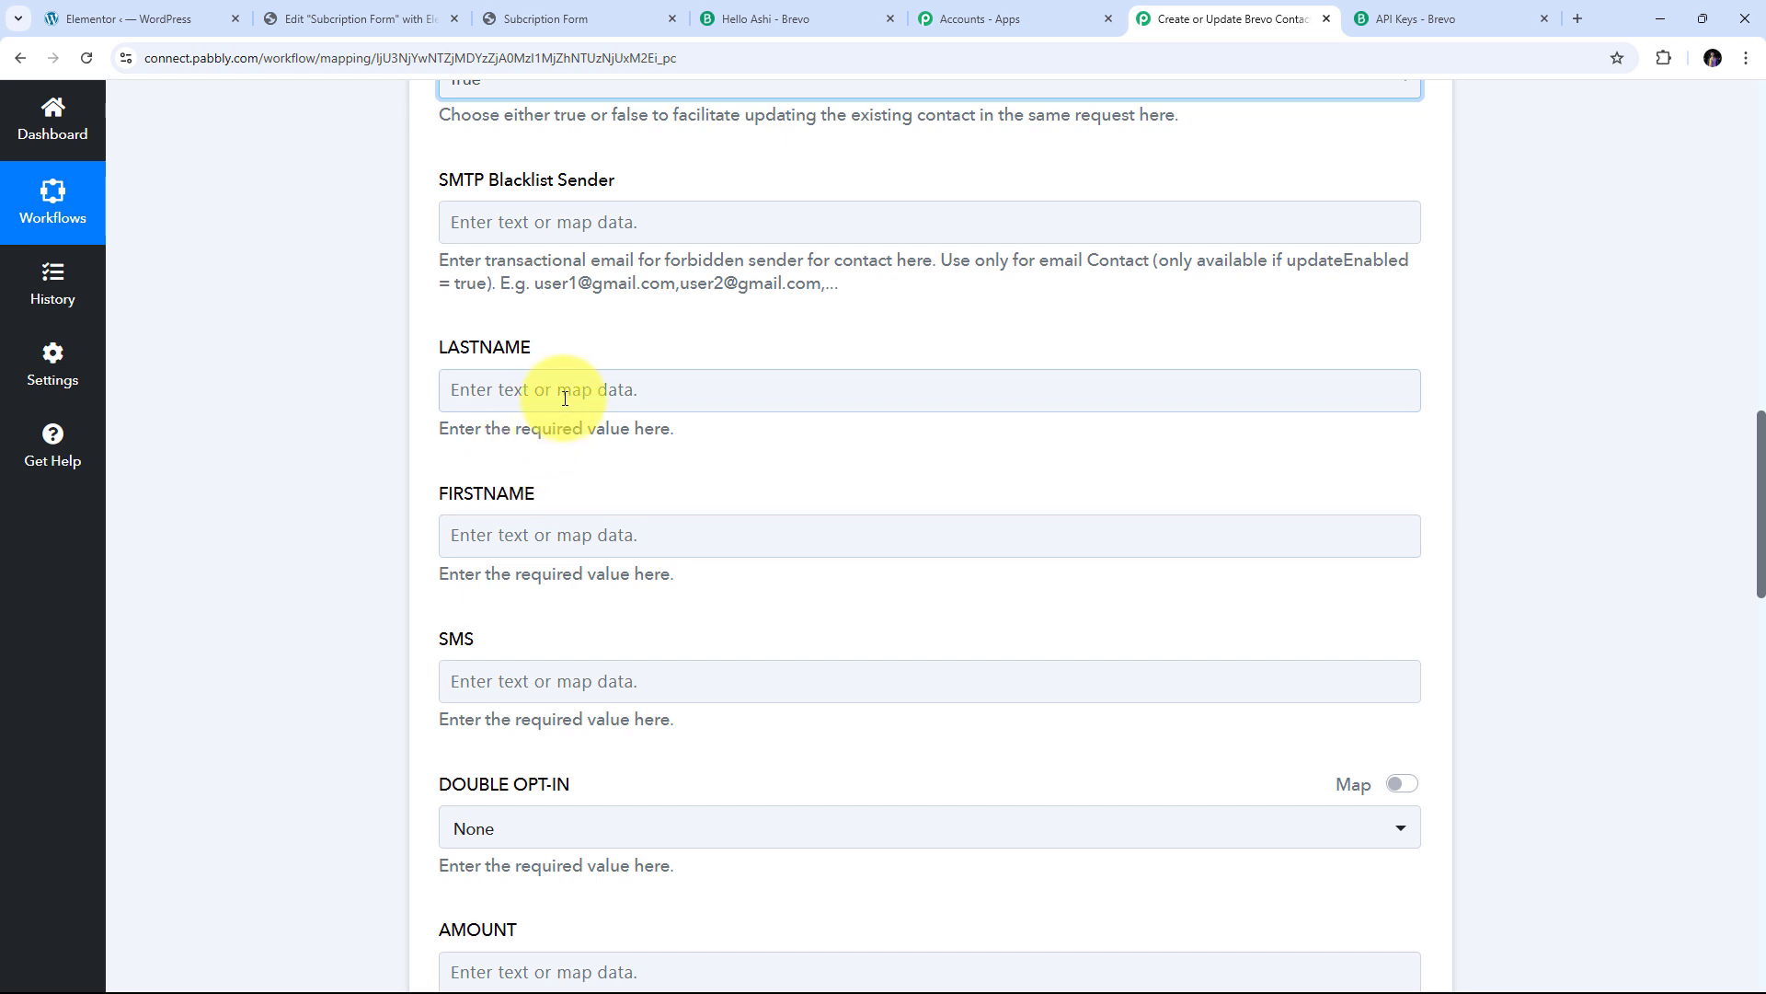
pyautogui.click(508, 530)
pyautogui.scroll(-2, 690, 446)
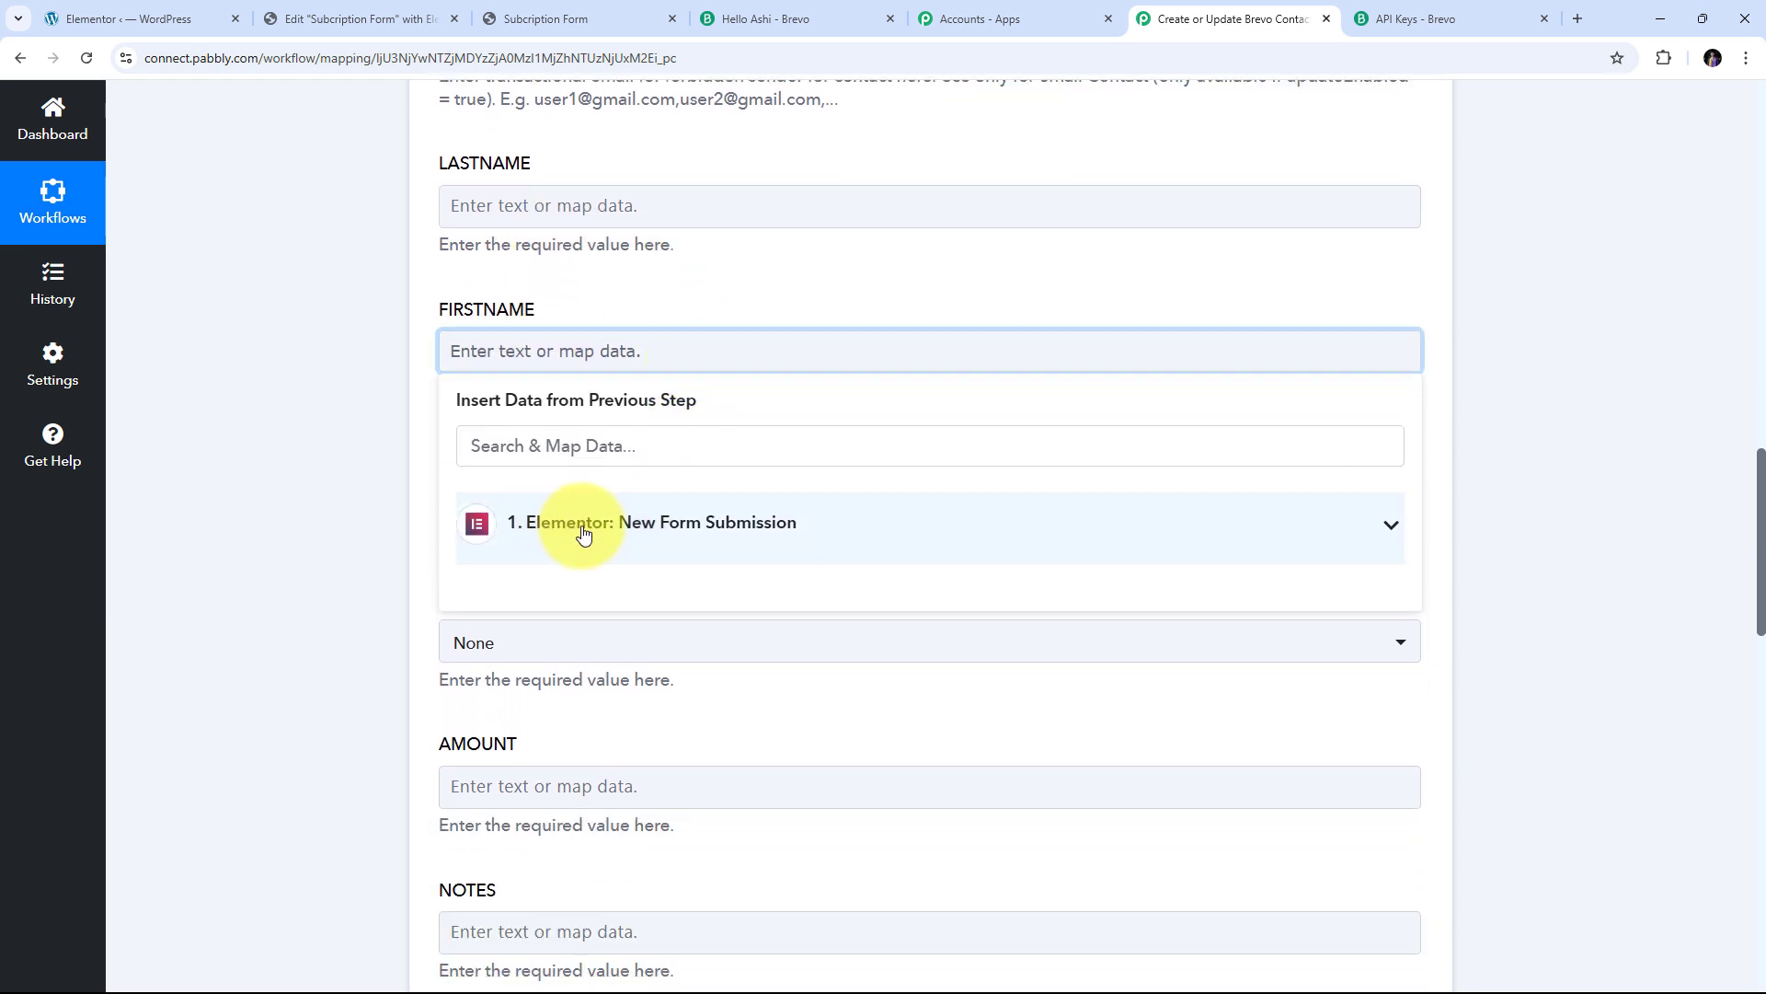
pyautogui.click(546, 534)
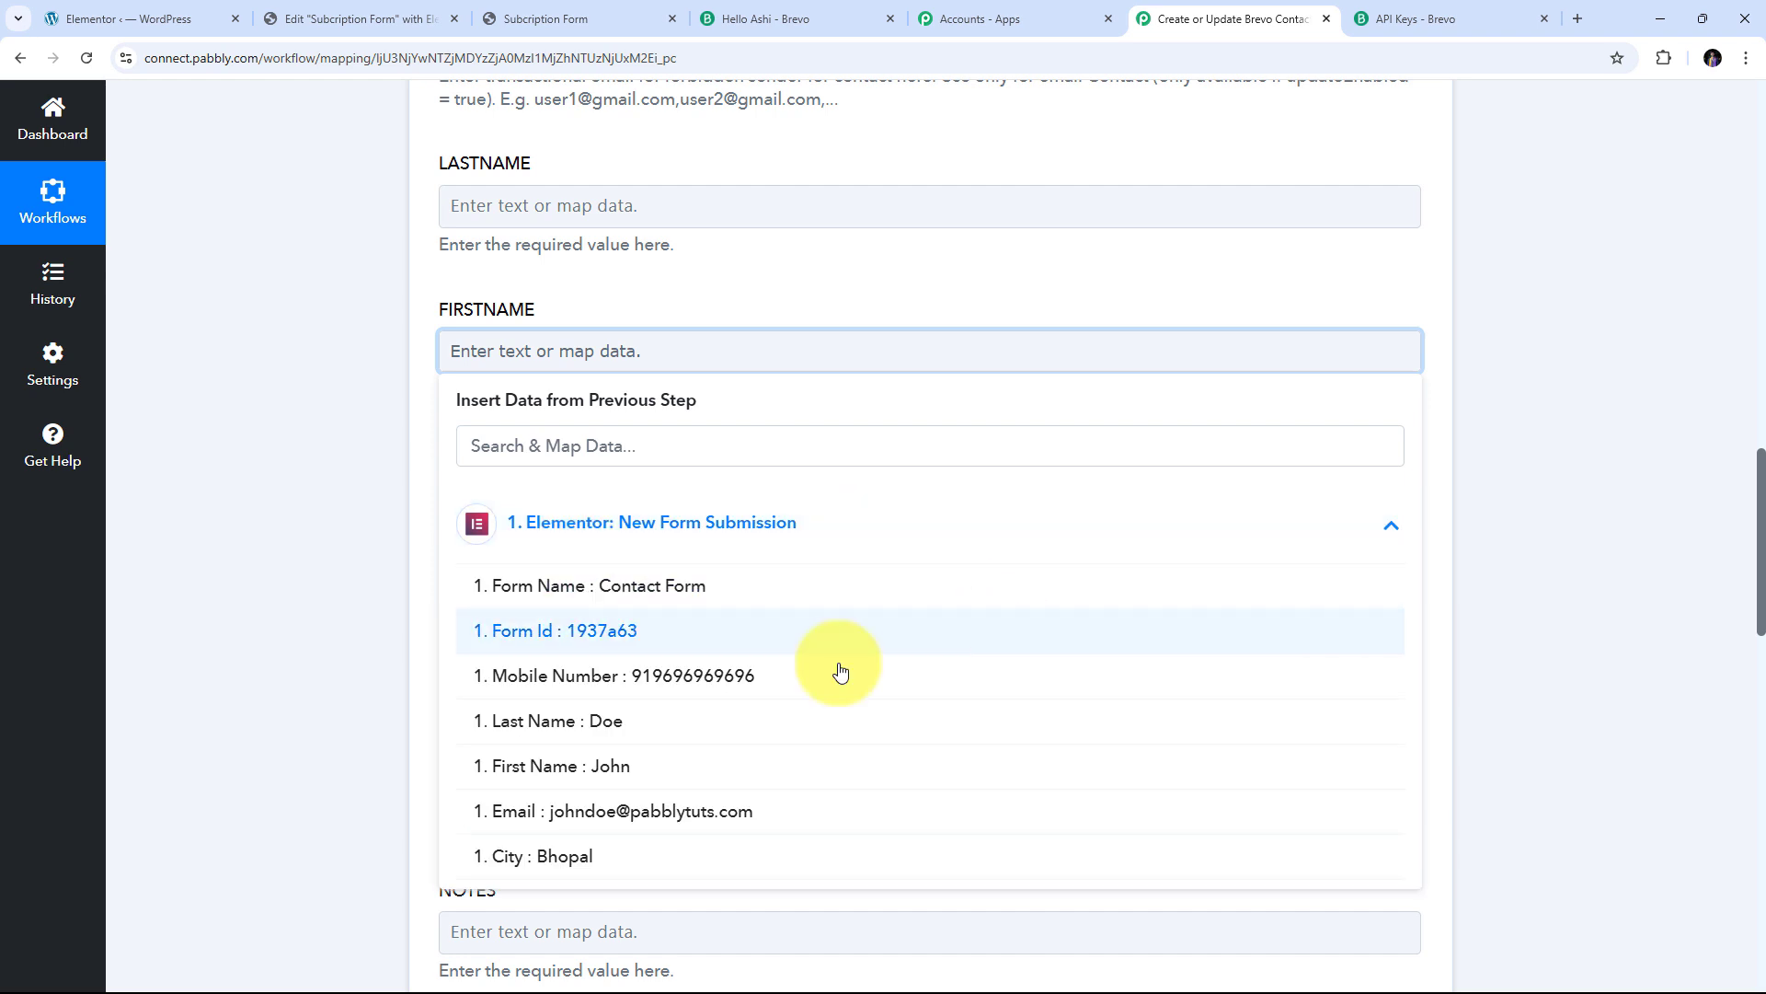
pyautogui.click(612, 785)
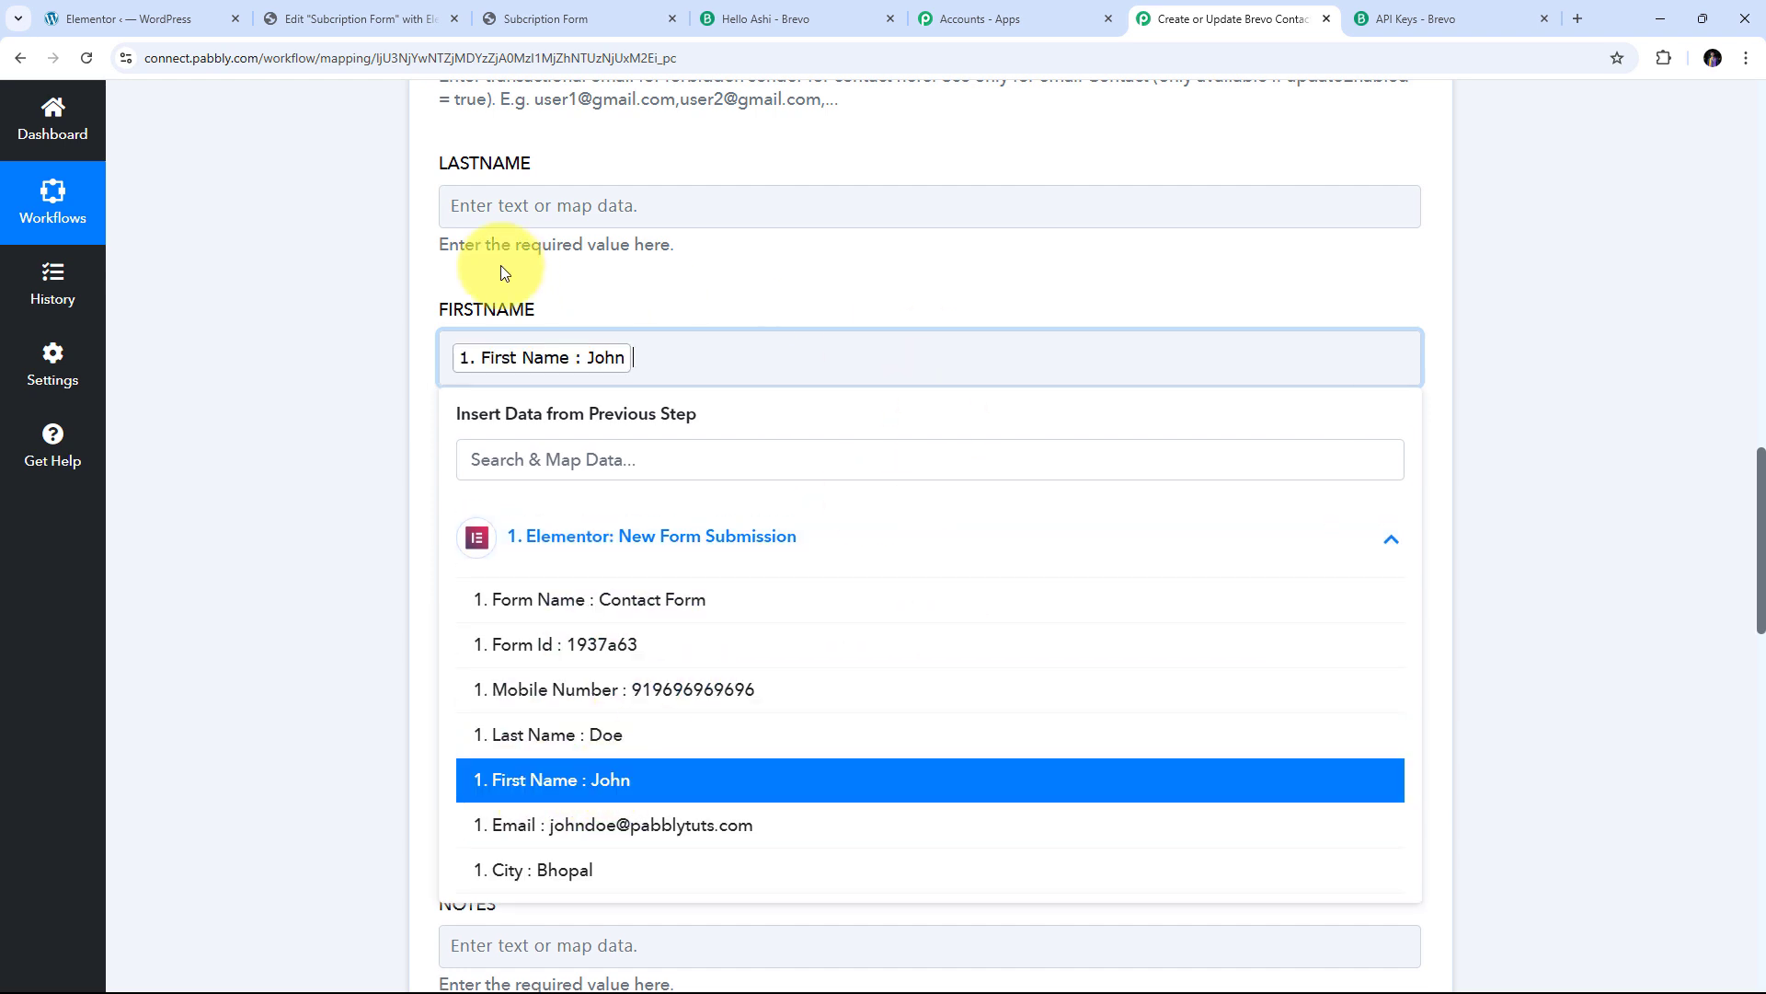
# Map the submission's Last Name into the LASTNAME field
pyautogui.click(524, 197)
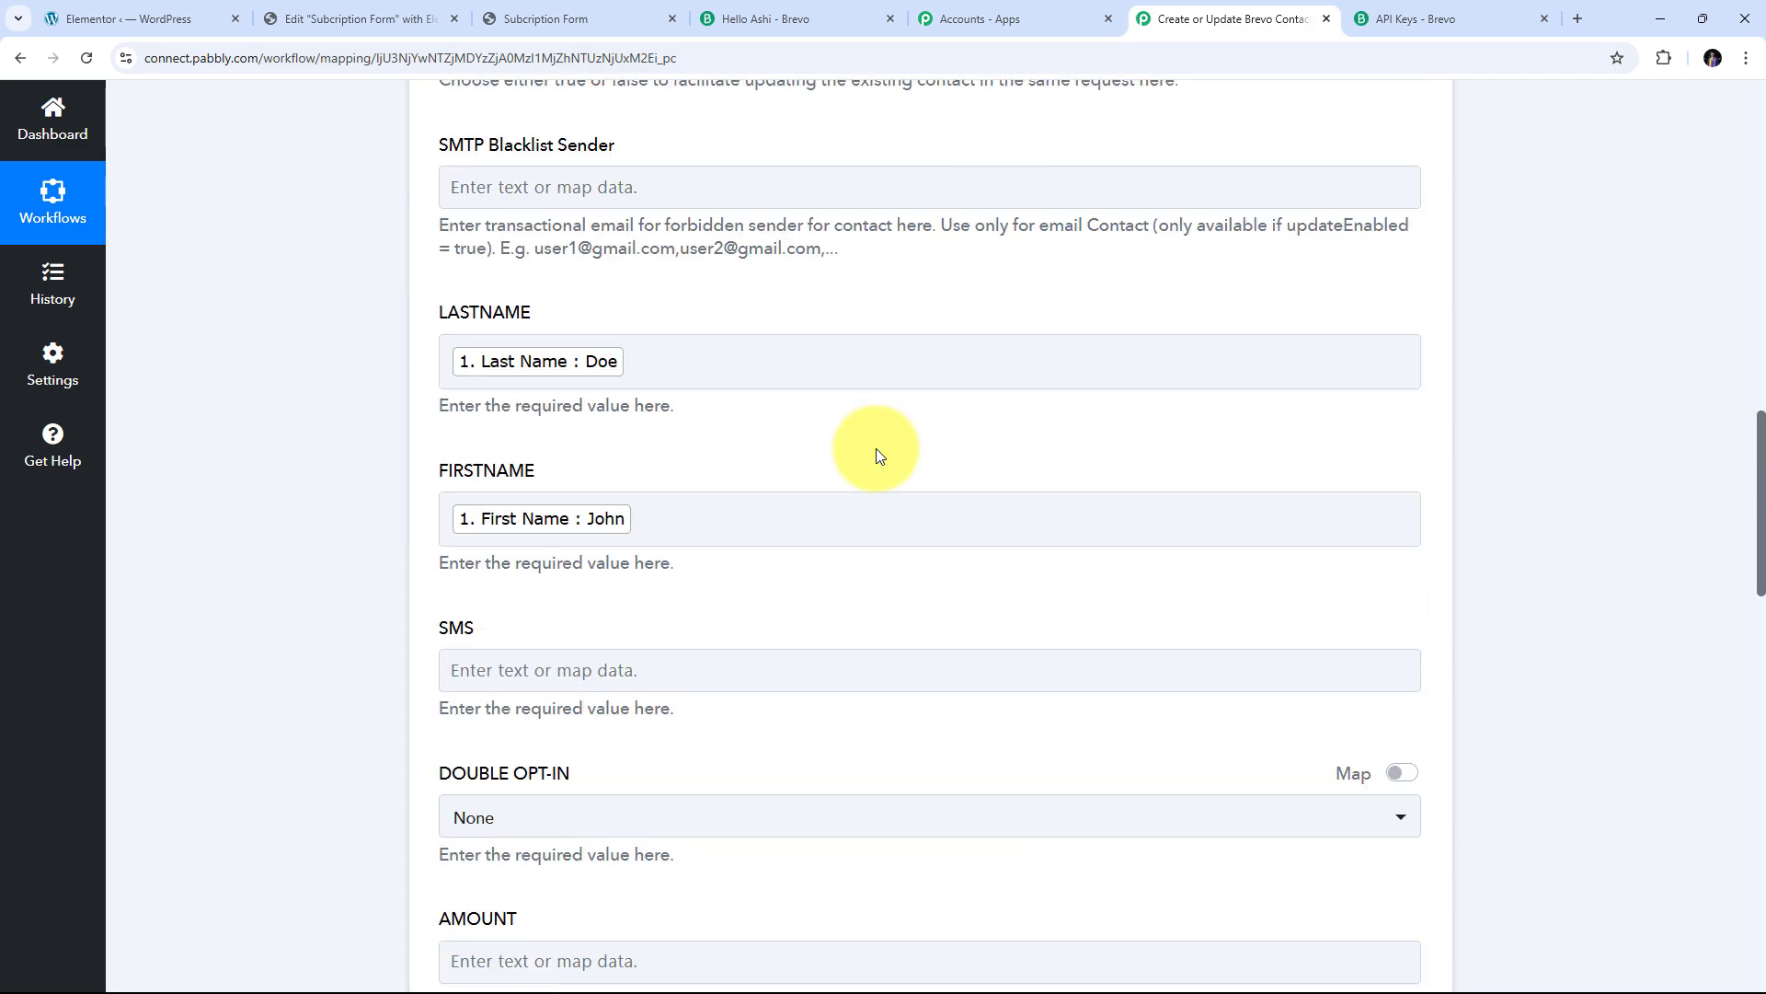
pyautogui.scroll(-3, 876, 449)
pyautogui.scroll(2, 876, 444)
pyautogui.scroll(-4, 876, 443)
pyautogui.scroll(-2, 876, 450)
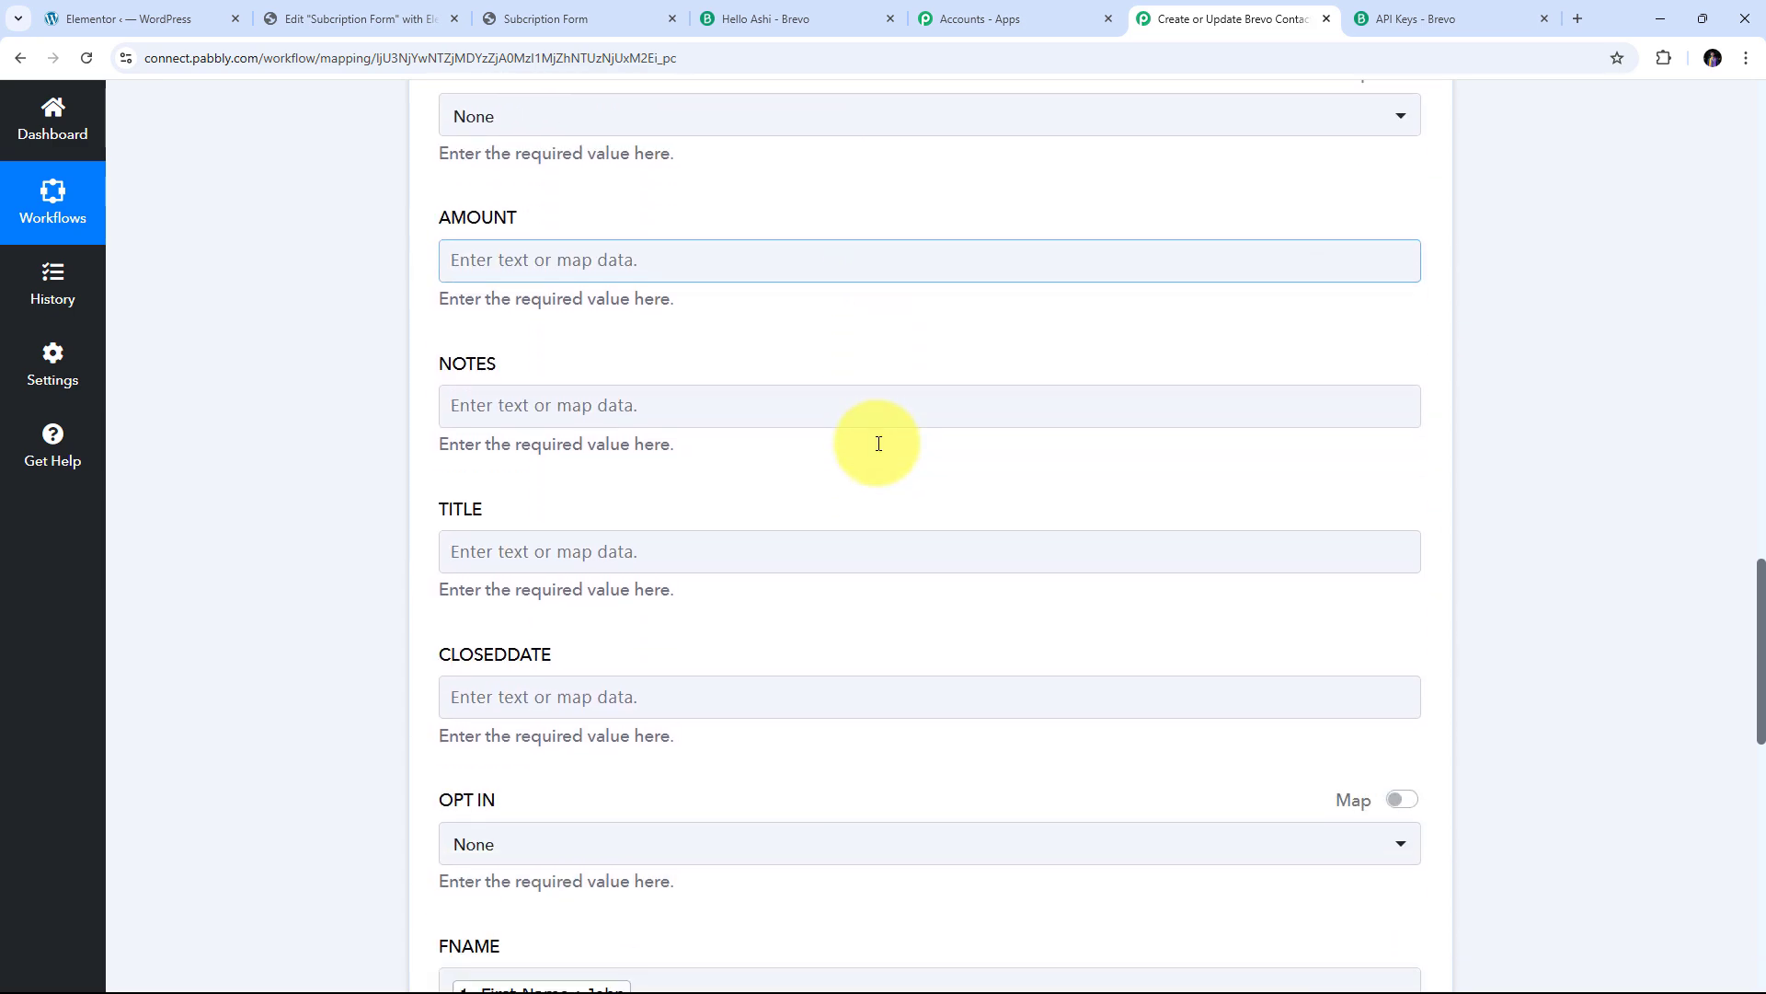
pyautogui.scroll(8, 876, 450)
pyautogui.scroll(1, 884, 497)
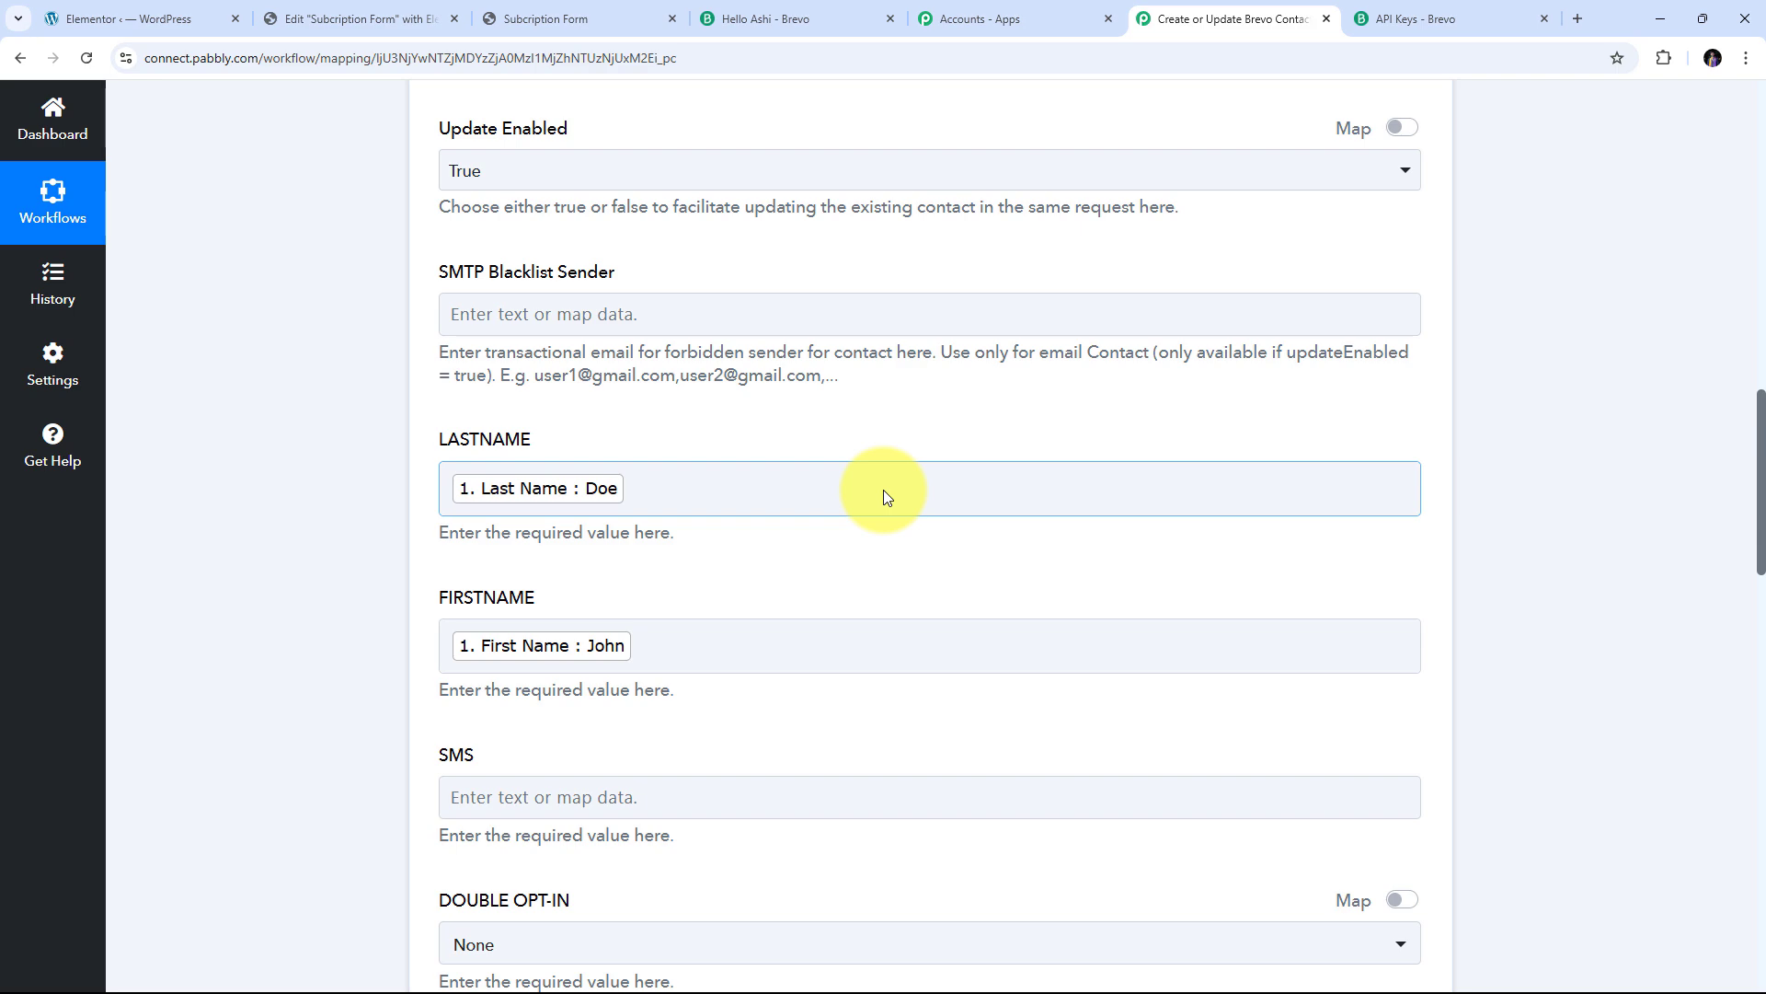
pyautogui.scroll(10, 886, 497)
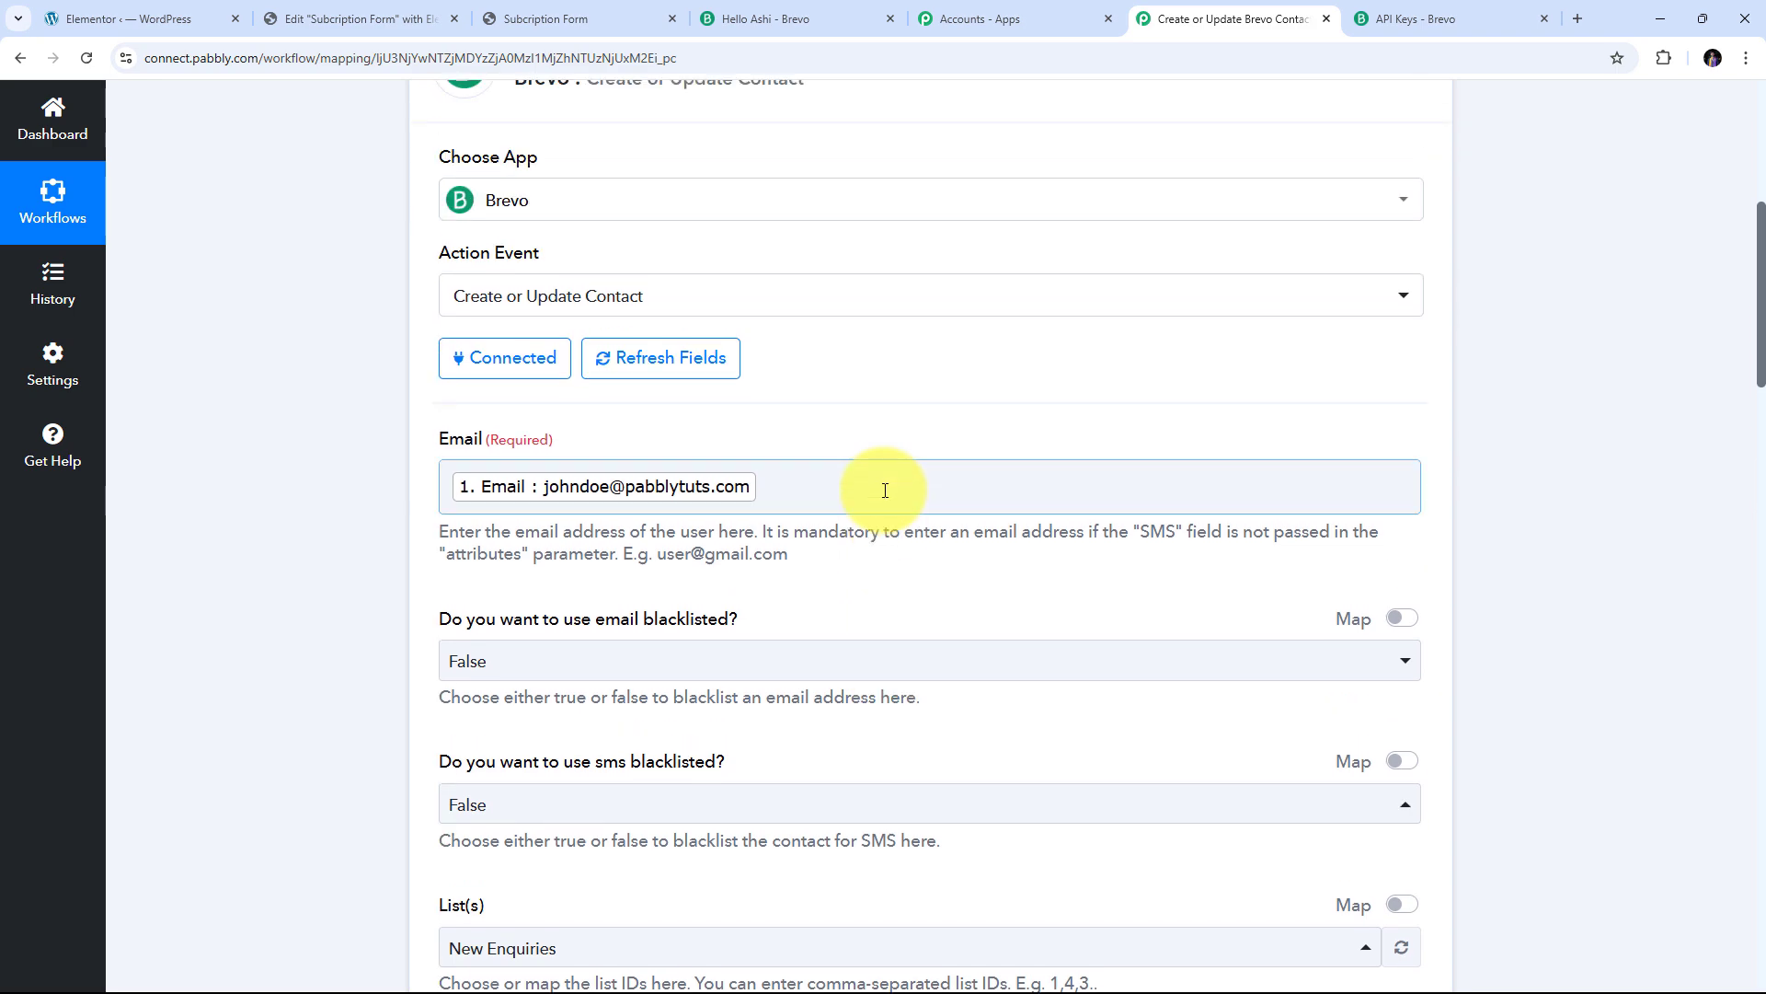
pyautogui.scroll(-4, 886, 492)
pyautogui.scroll(-5, 903, 472)
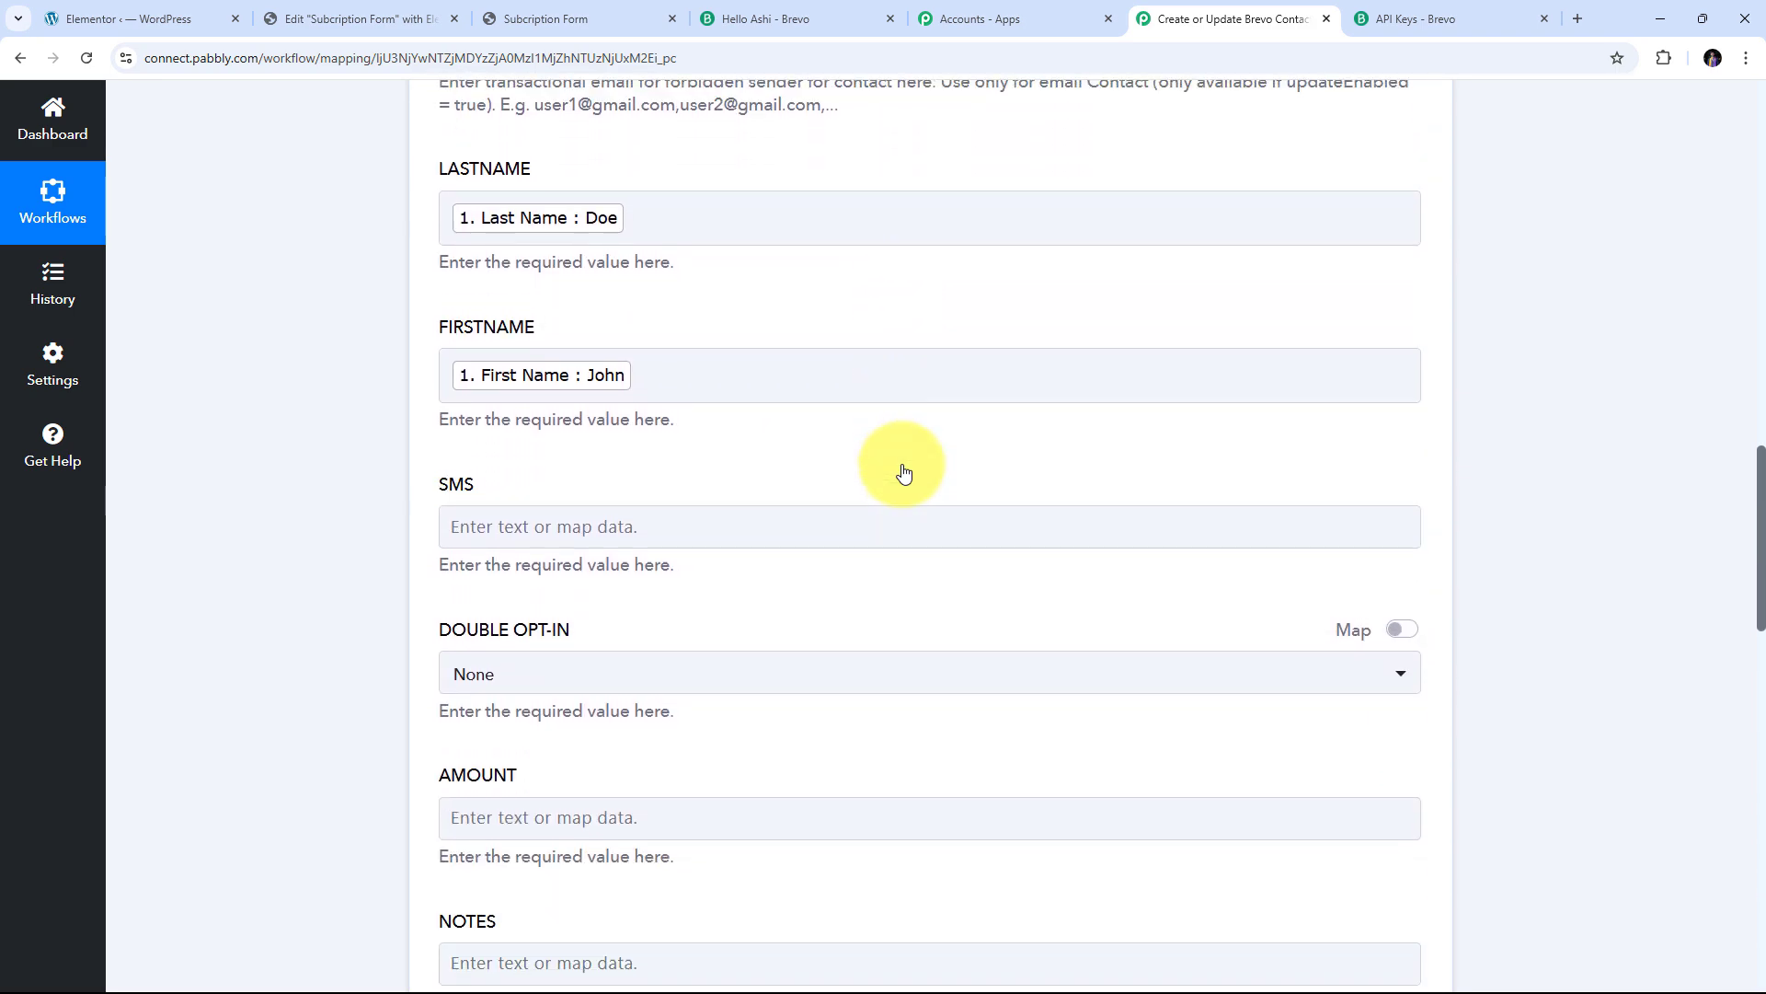
pyautogui.scroll(8, 903, 472)
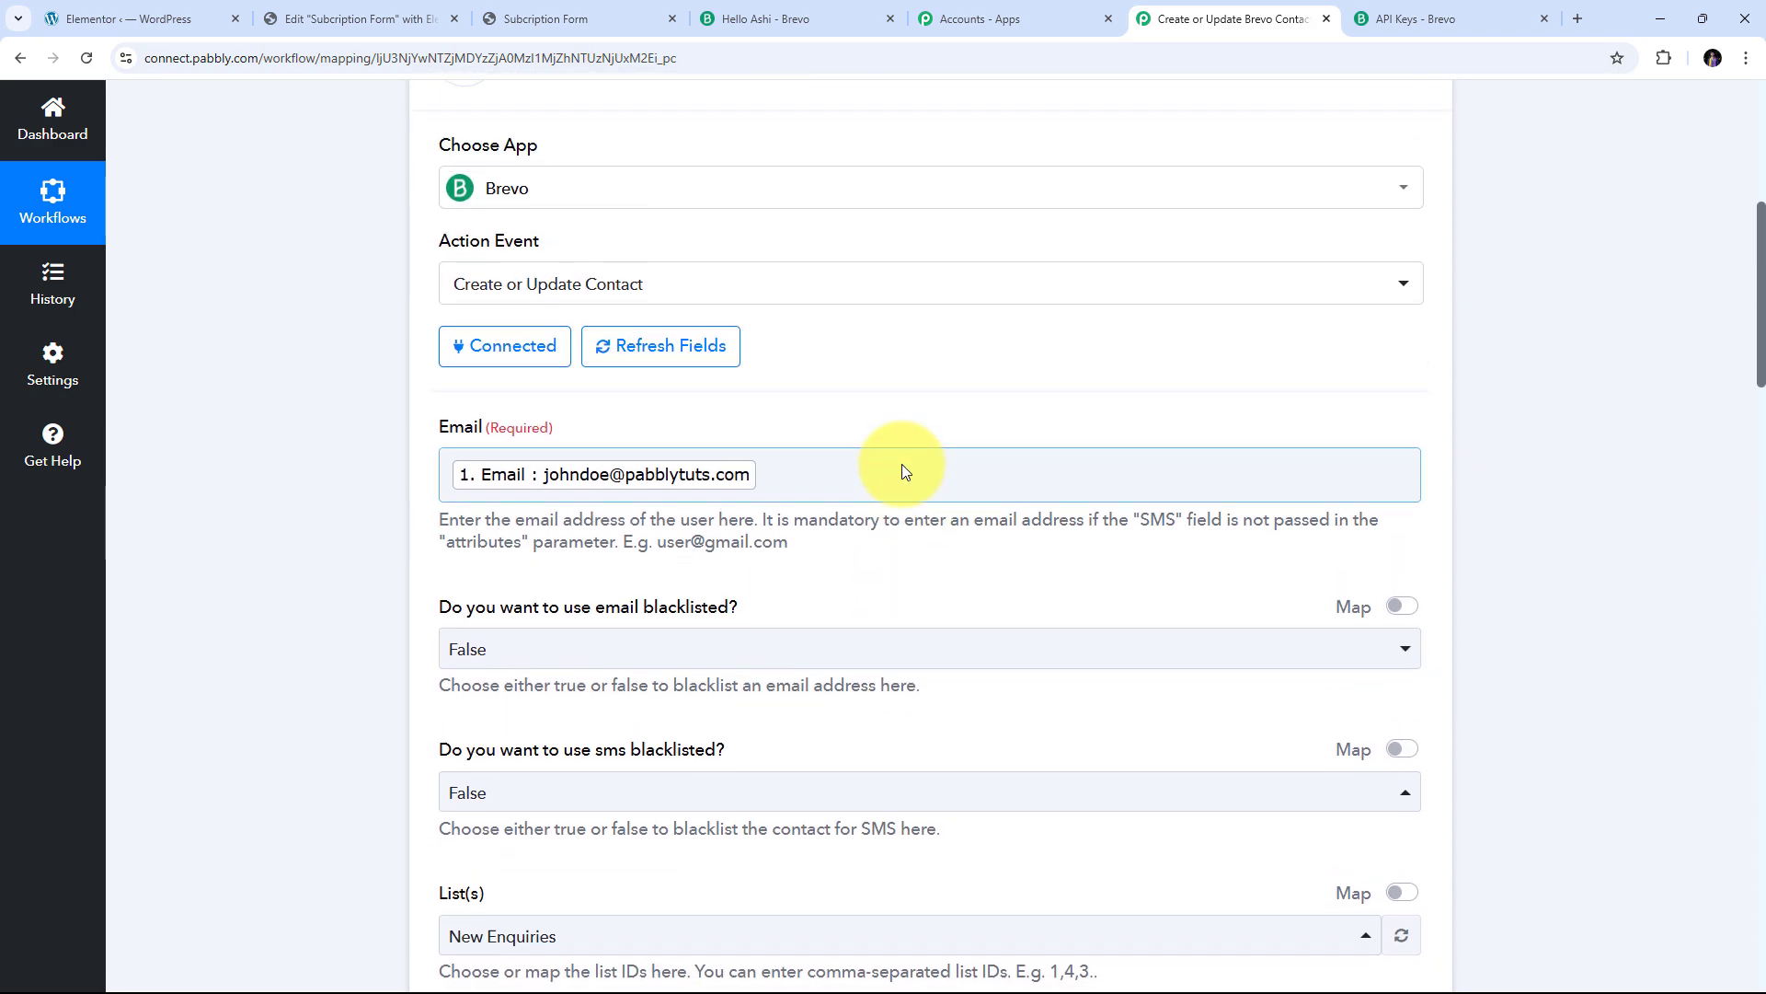
pyautogui.scroll(-2, 929, 414)
pyautogui.scroll(-1, 929, 412)
pyautogui.scroll(-5, 929, 411)
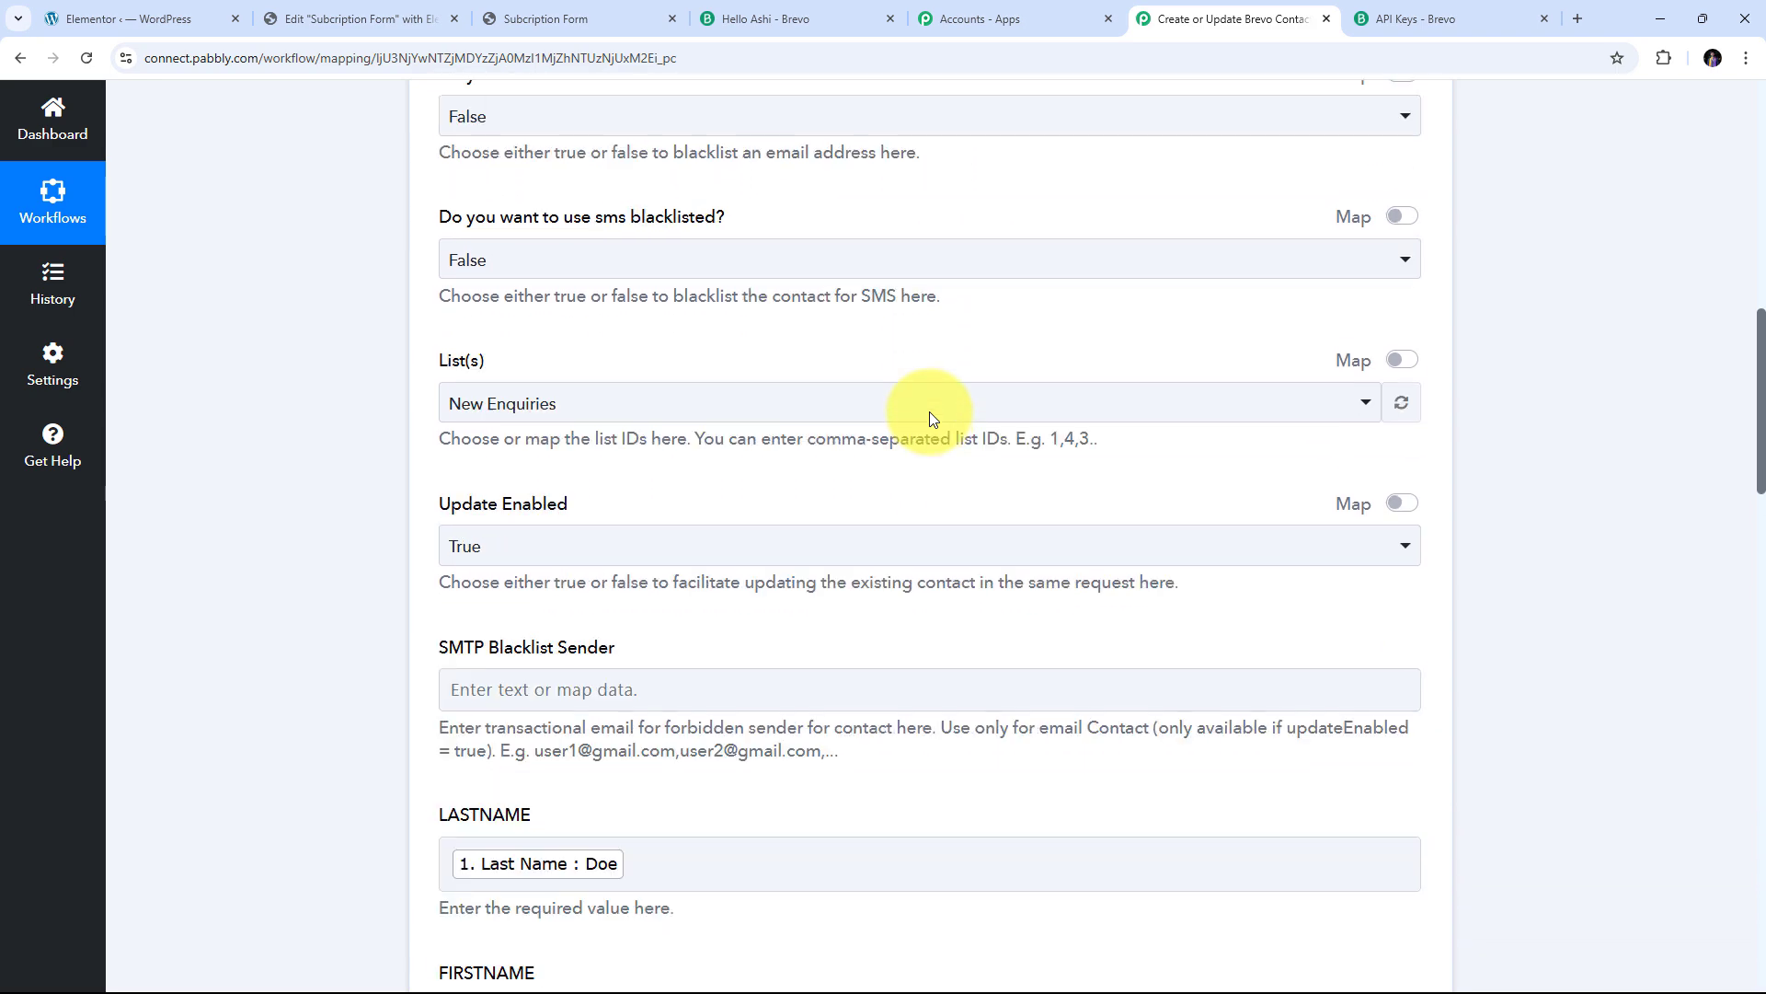
pyautogui.scroll(-2, 931, 412)
pyautogui.scroll(13, 832, 521)
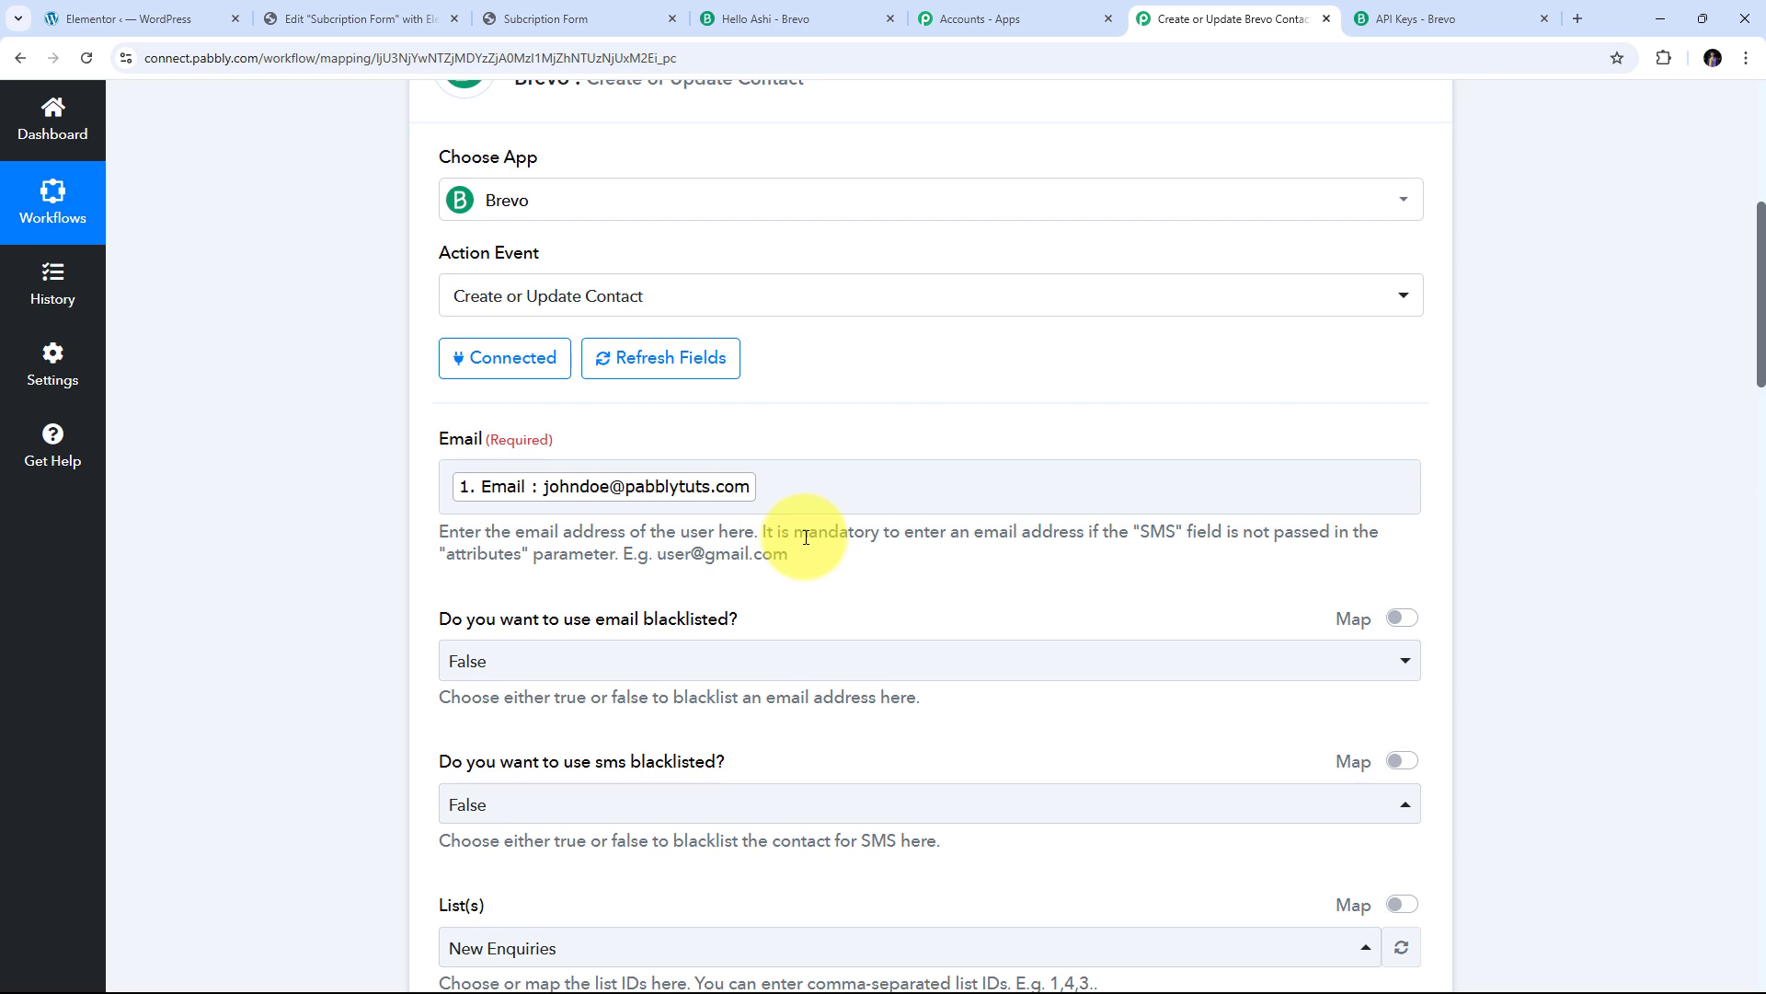
pyautogui.scroll(-3, 833, 469)
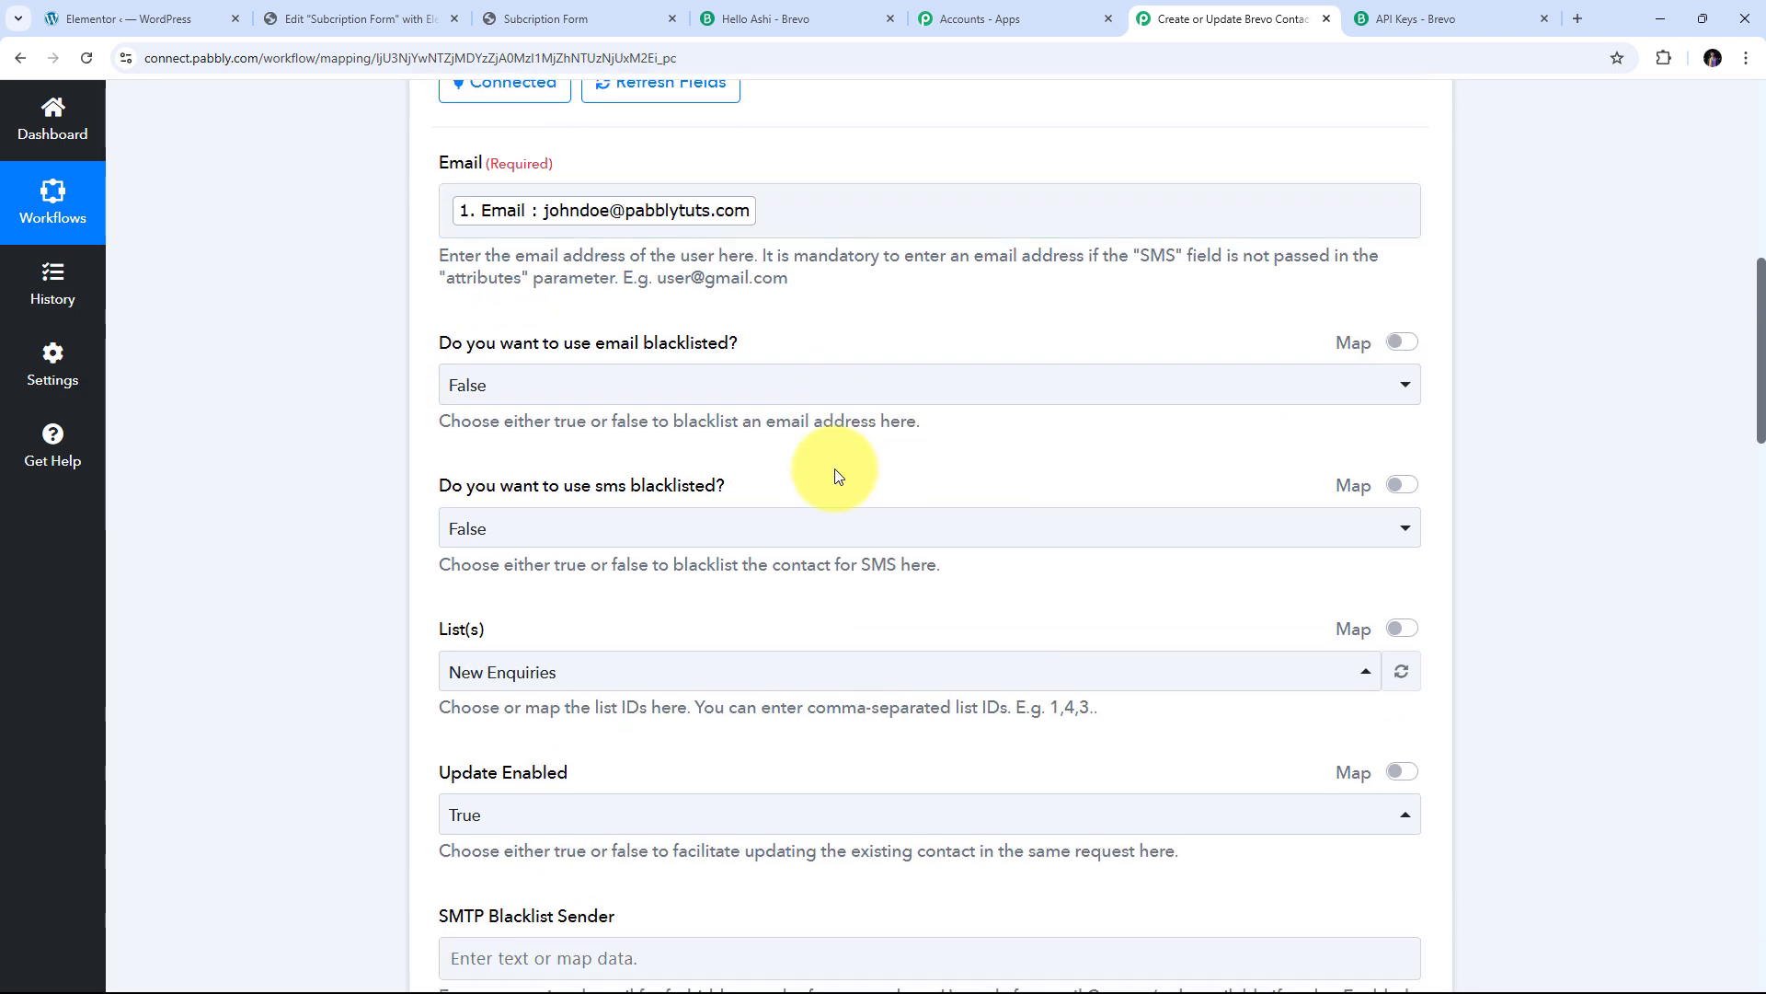
pyautogui.scroll(-6, 837, 476)
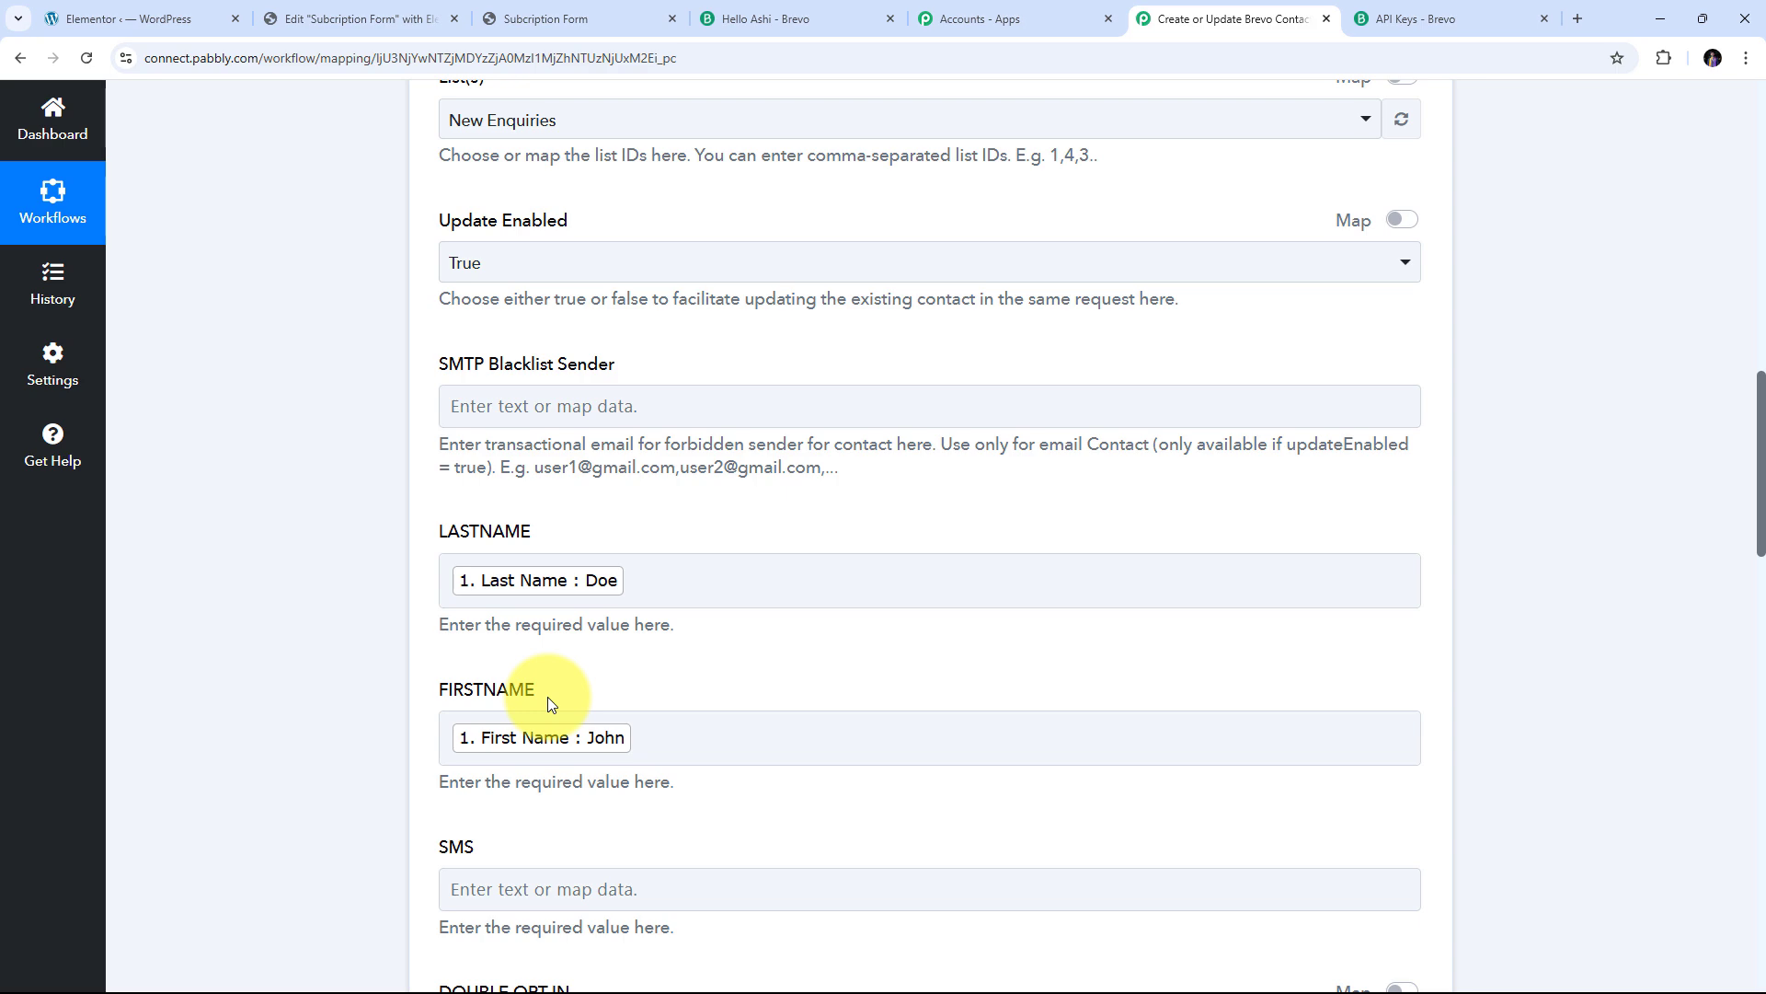
pyautogui.scroll(-1, 854, 500)
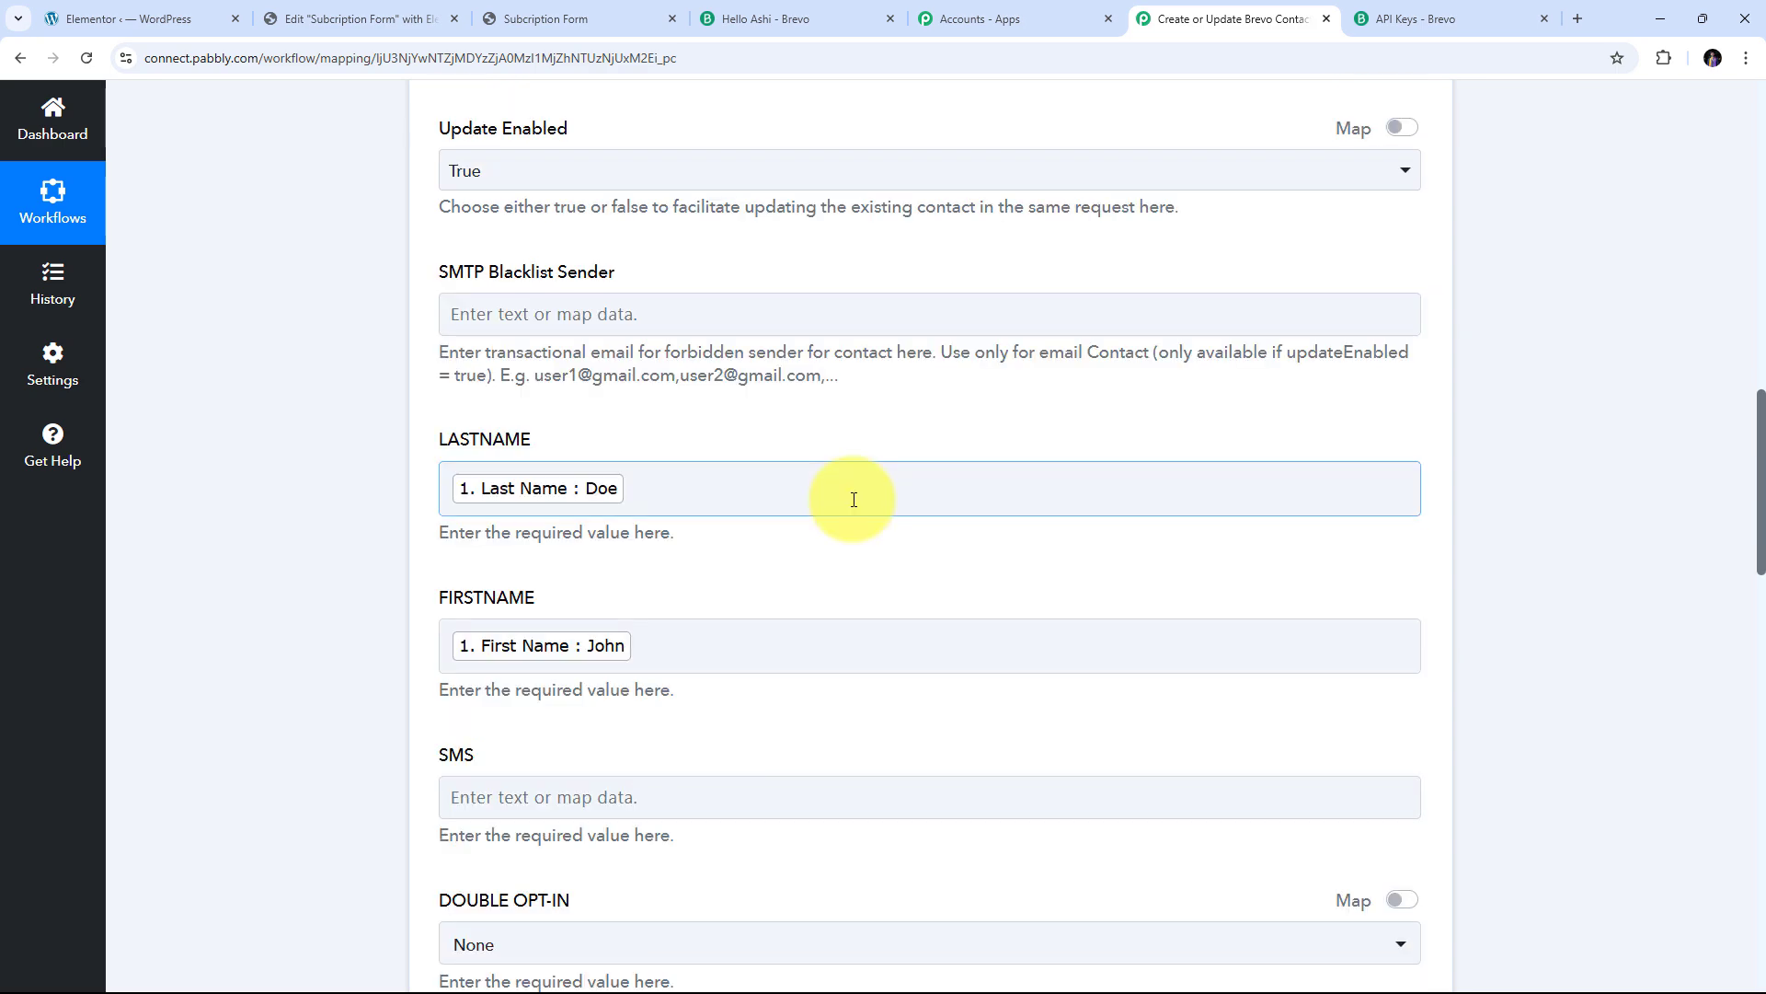
pyautogui.scroll(-15, 811, 428)
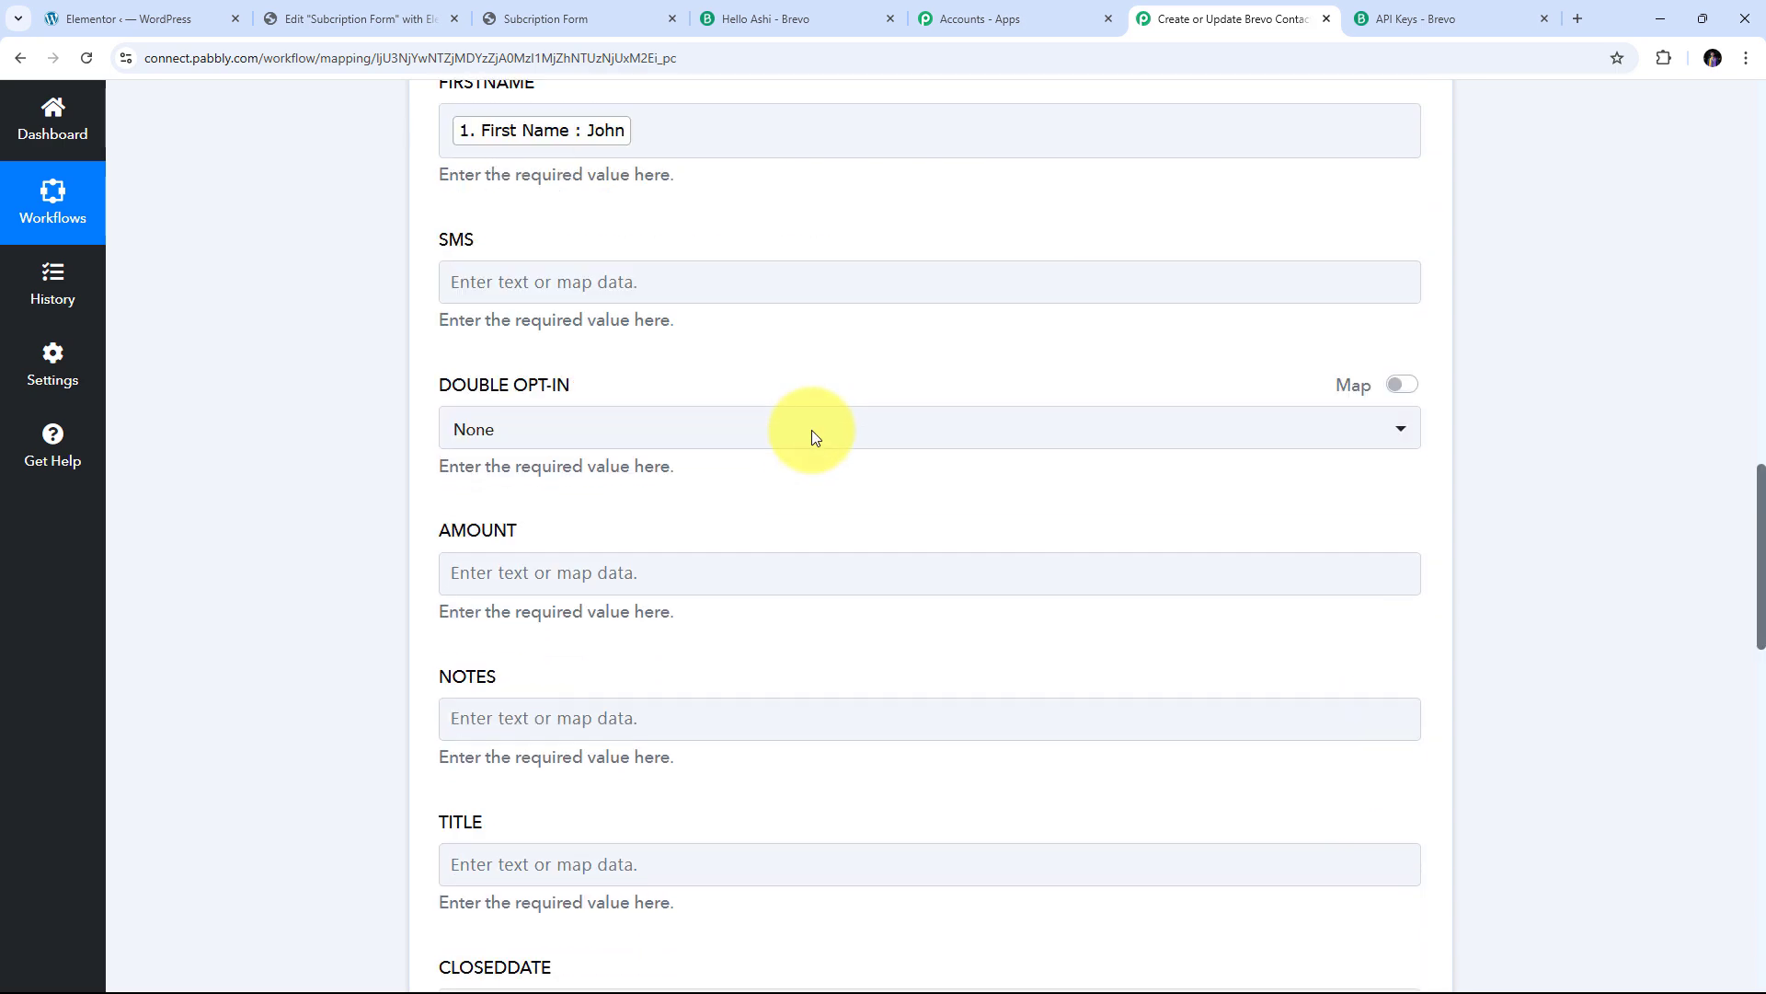
pyautogui.scroll(-1, 837, 481)
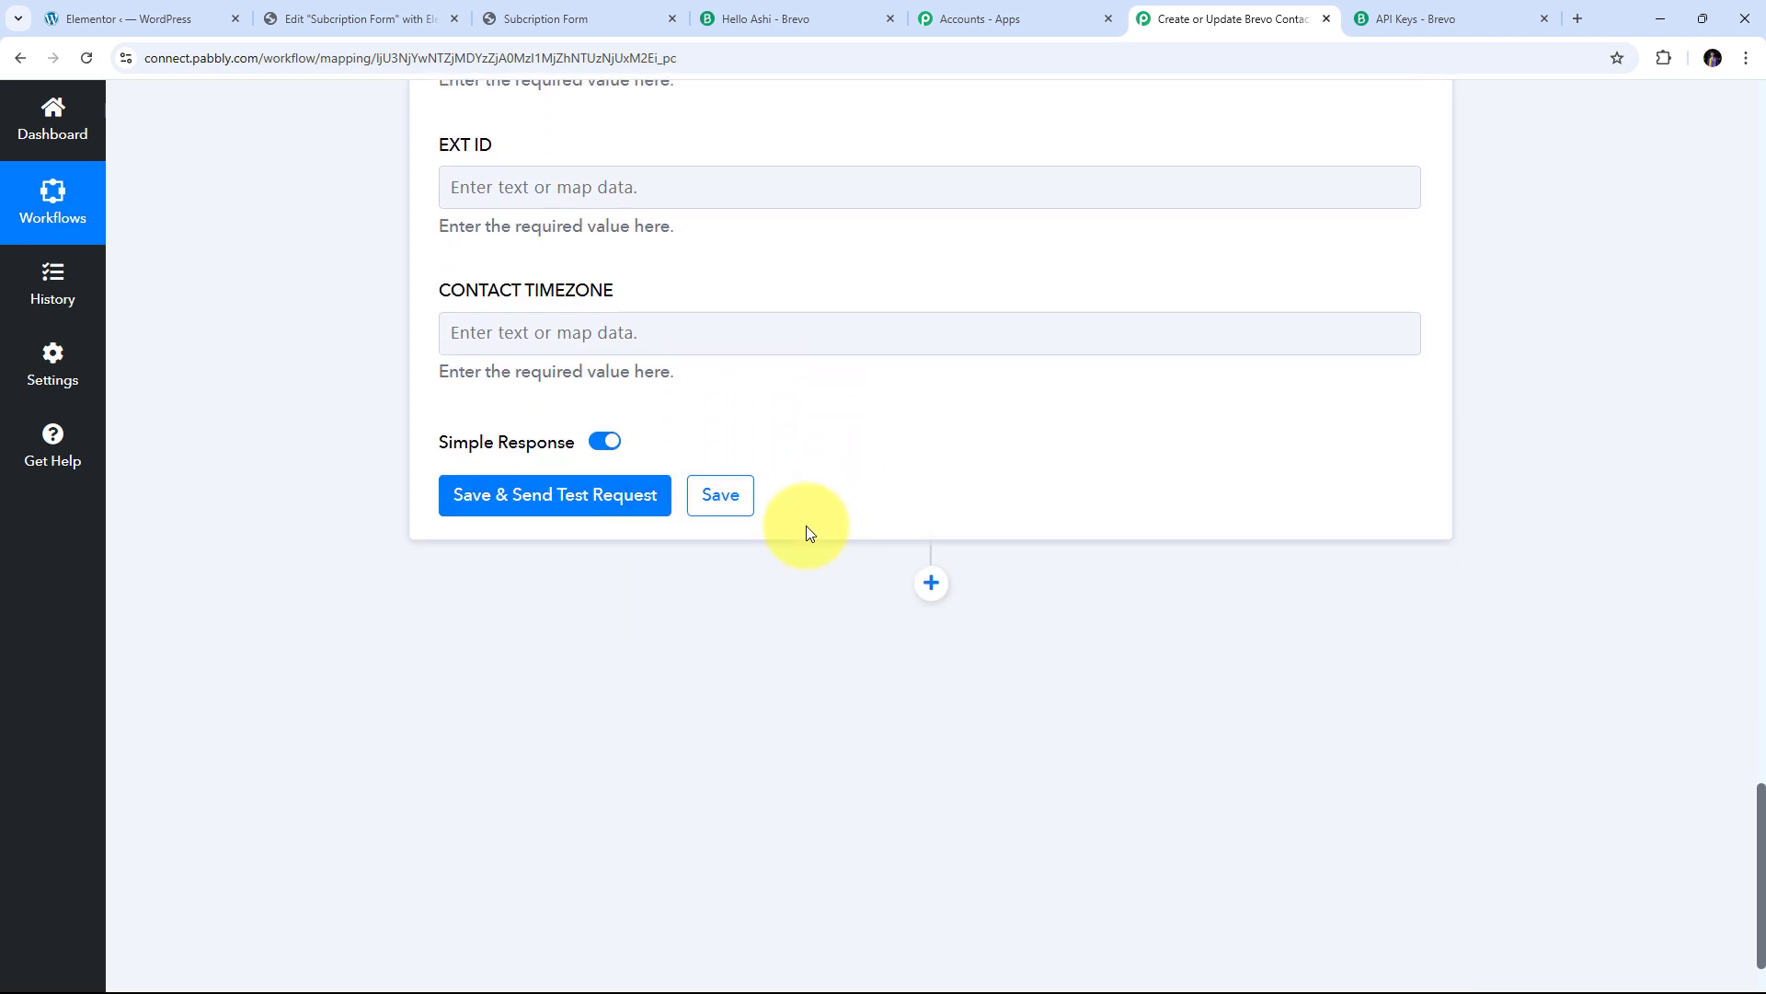
# Save the Brevo contact action and send a test request, confirming a contact Id is returned
pyautogui.click(596, 496)
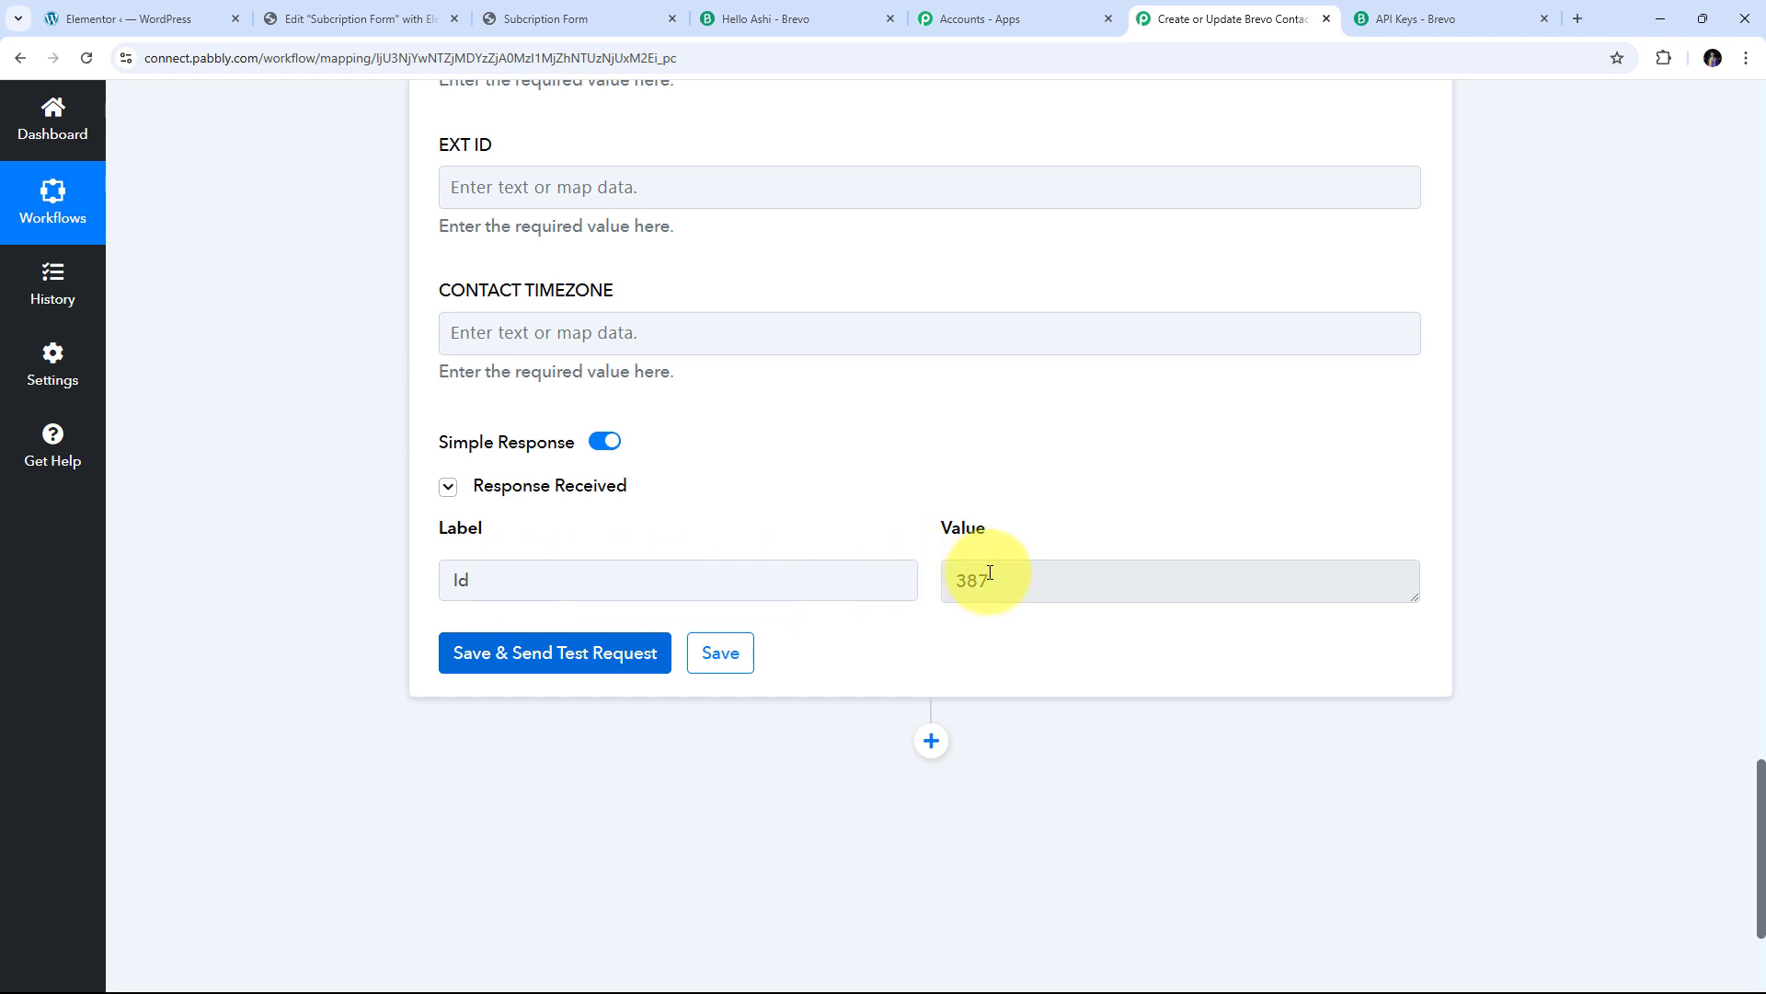
pyautogui.moveTo(1033, 584); pyautogui.dragTo(884, 586)
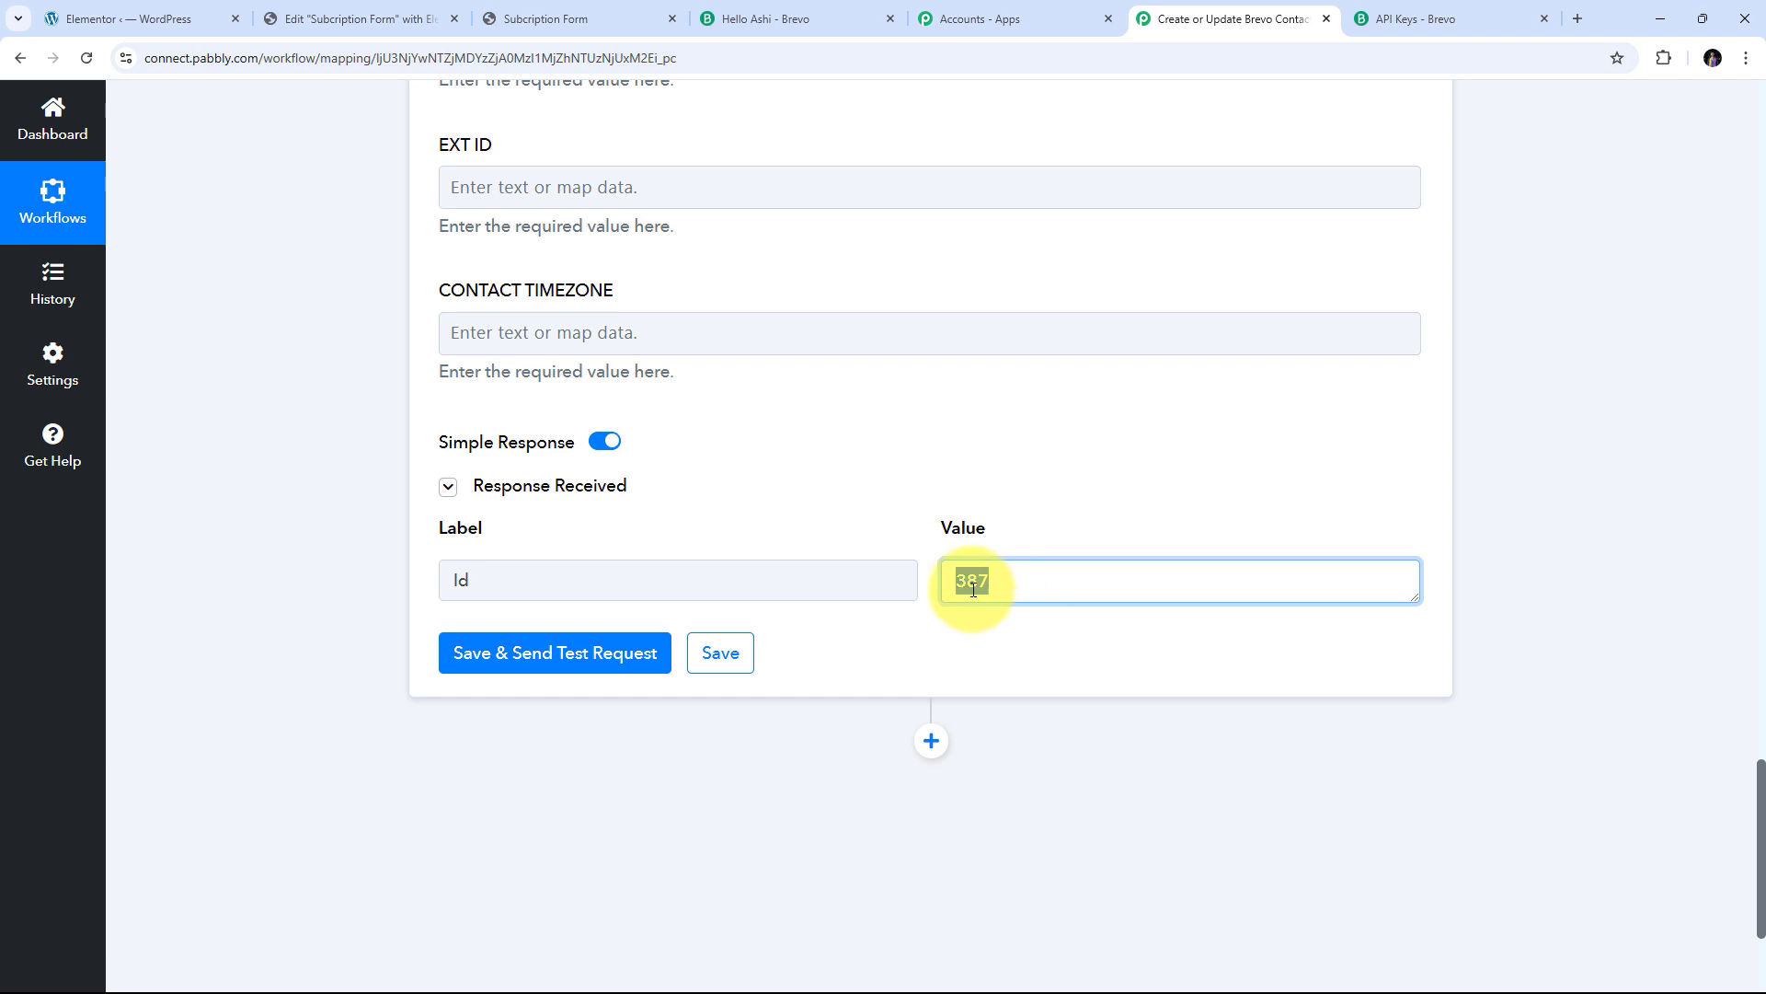
pyautogui.click(894, 520)
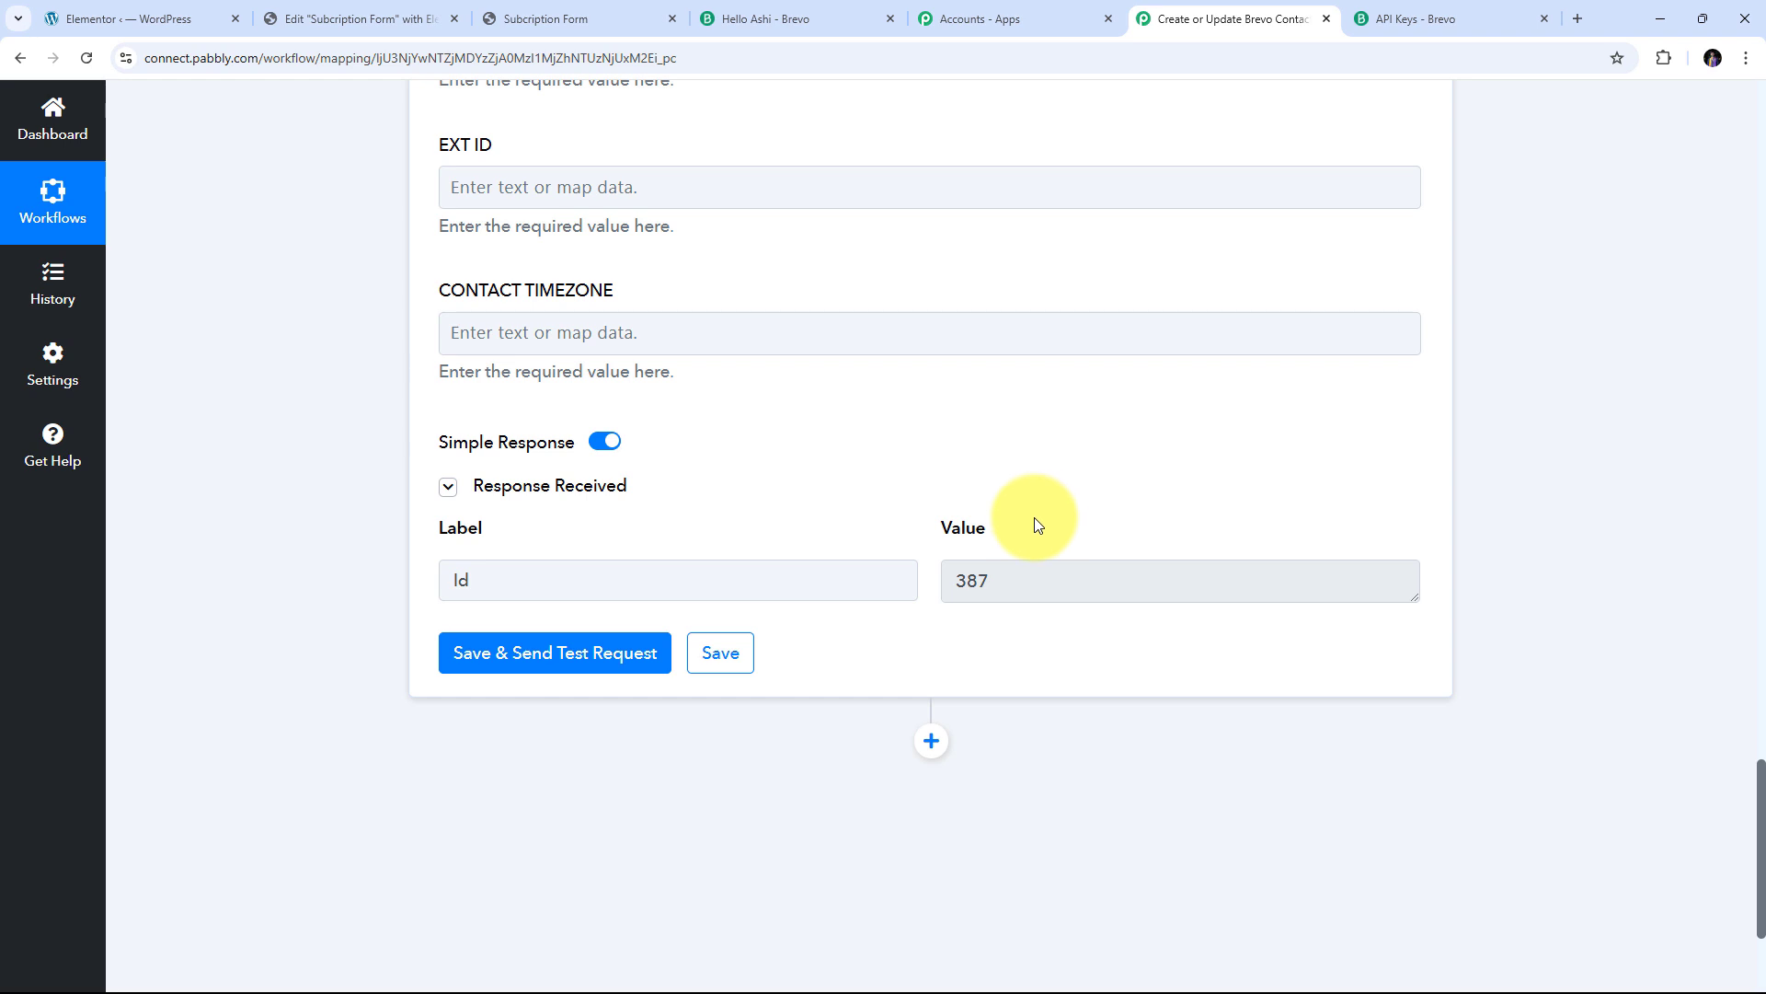
pyautogui.click(777, 9)
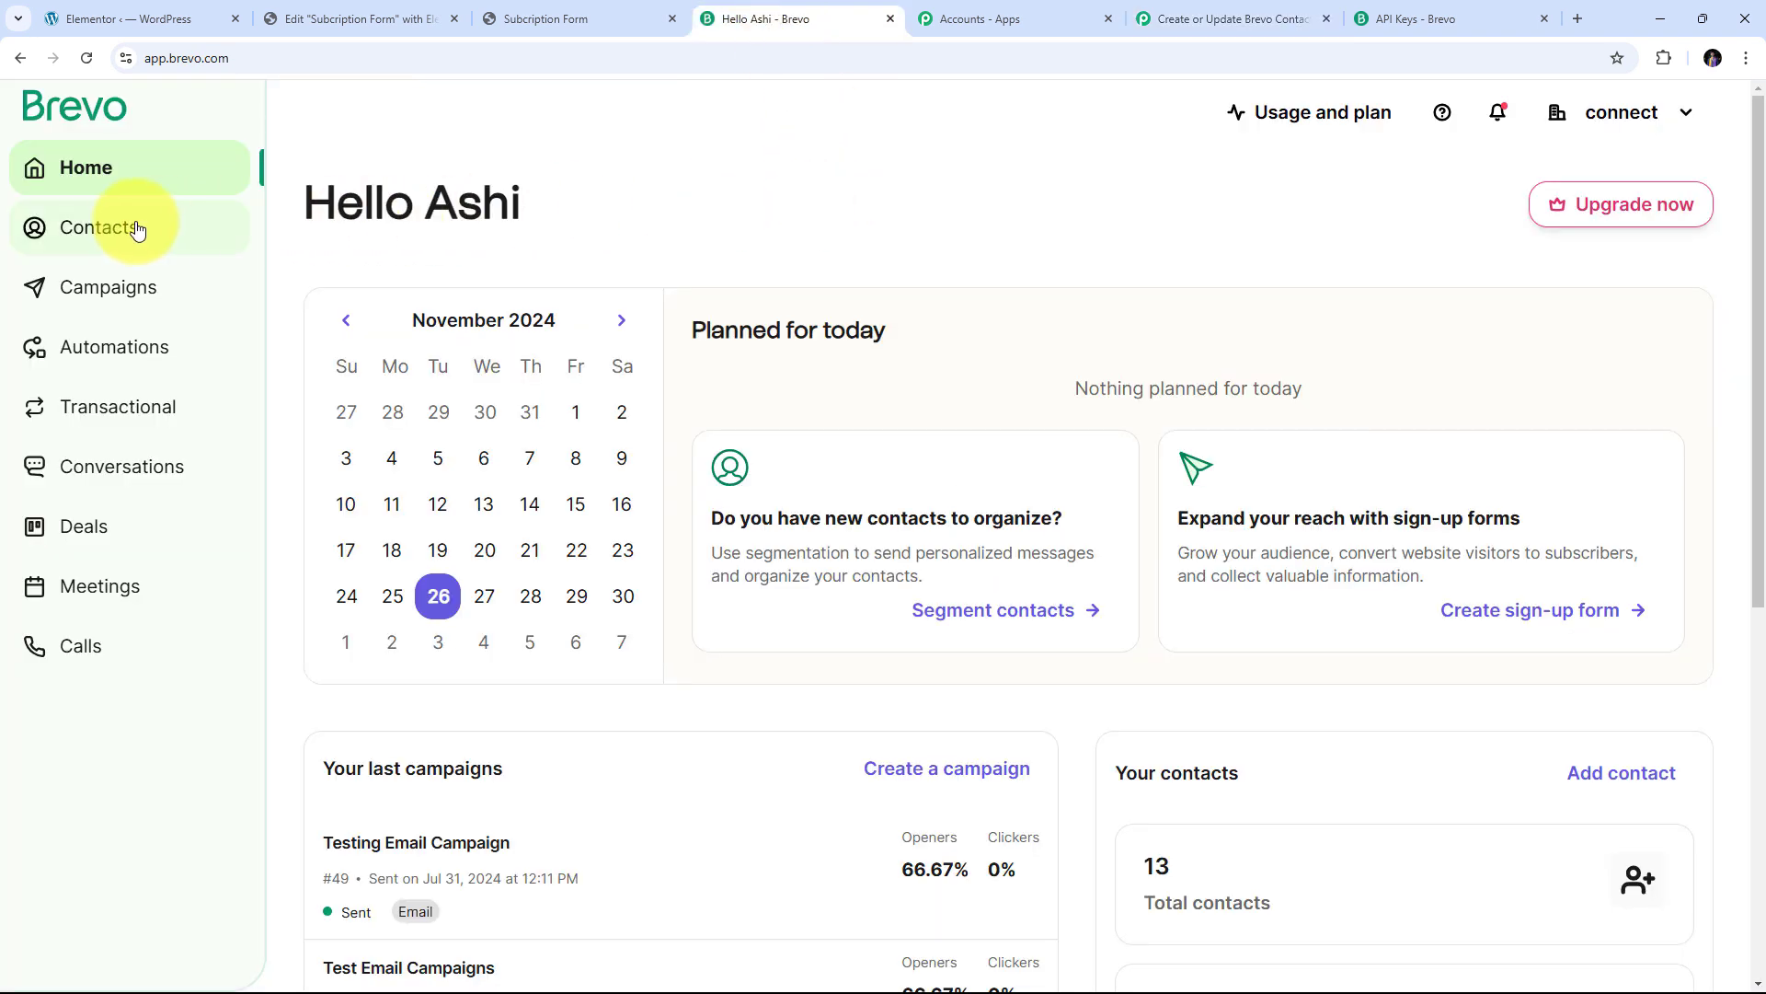
# Open Brevo's Contacts list of 13 contacts, with the new test contact at the top
pyautogui.click(114, 241)
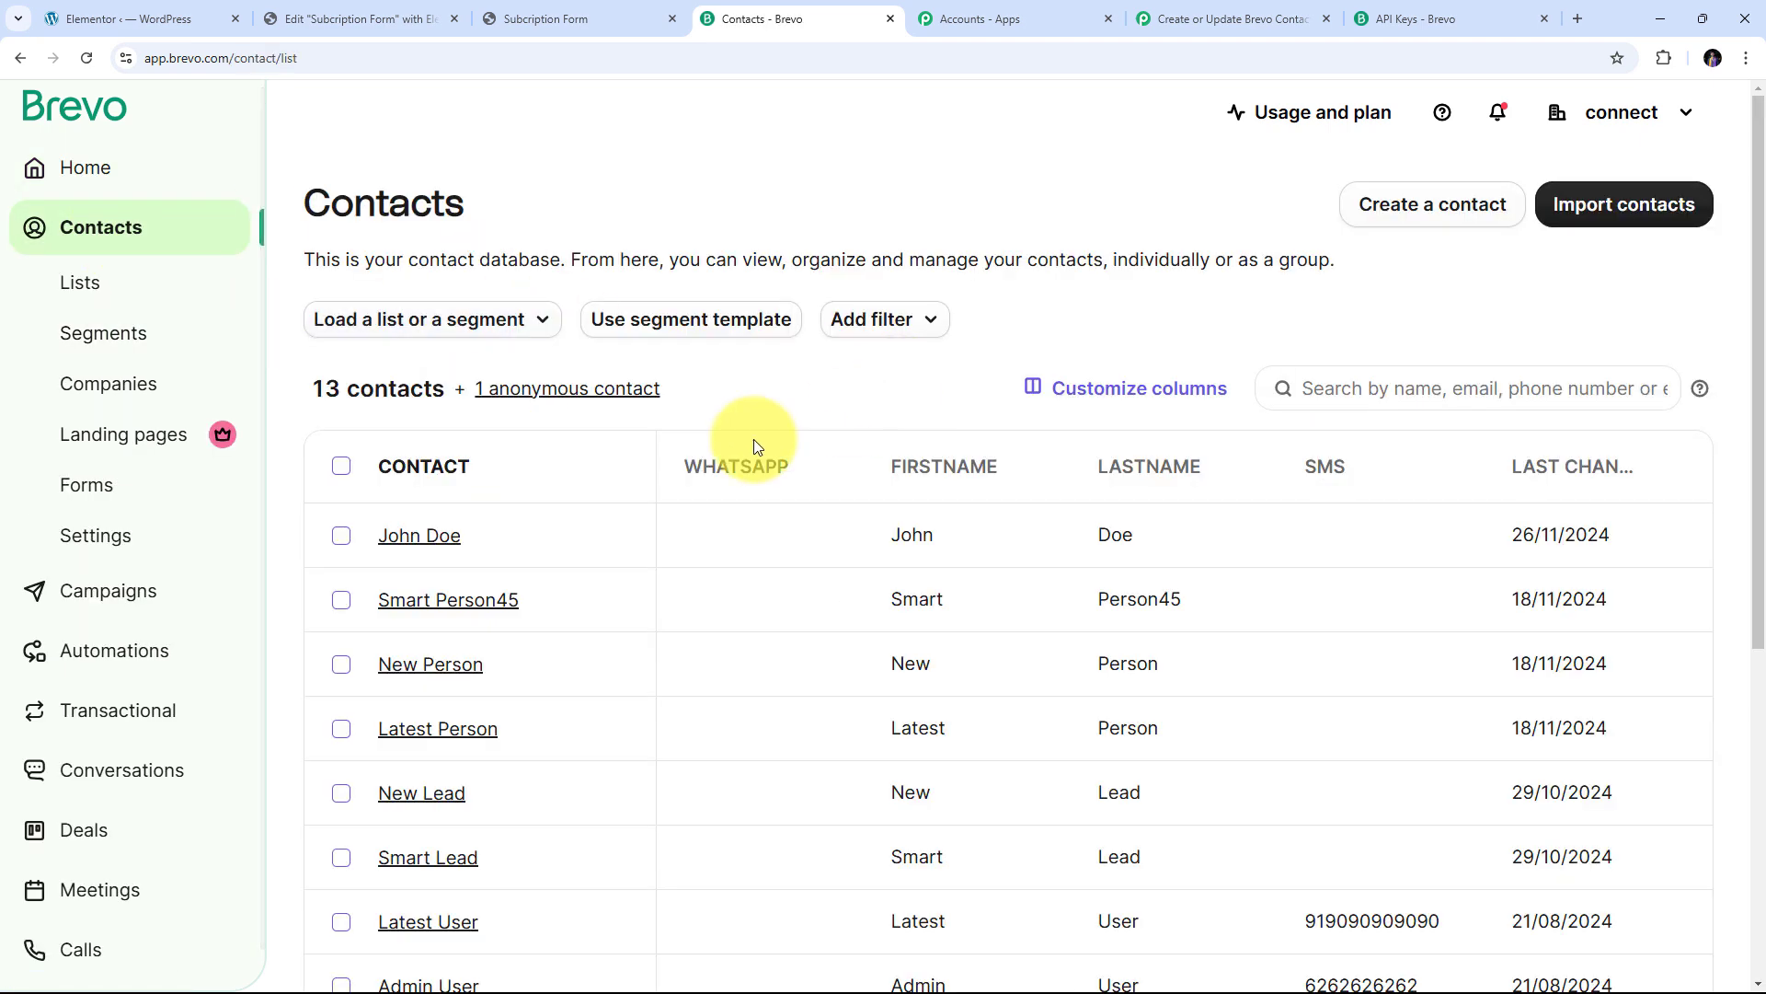
pyautogui.scroll(-1, 869, 351)
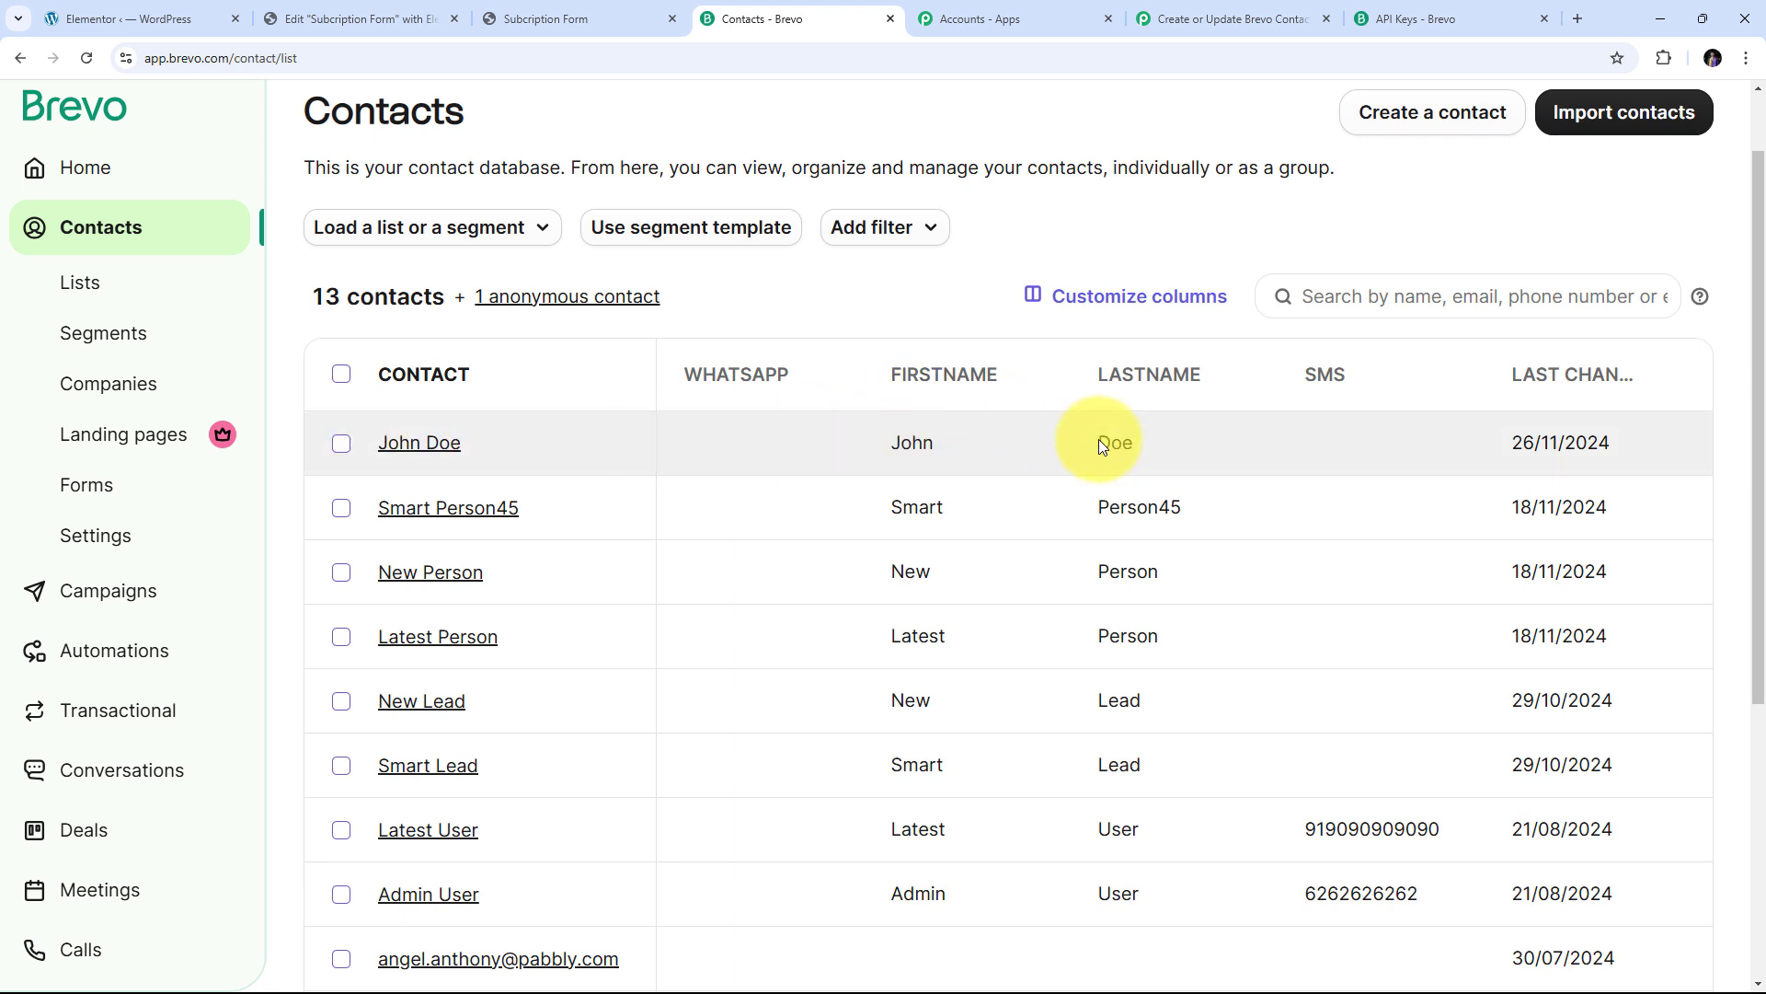
# Check the test contact's email, names and New Enquiries list entry, then return to the Pabbly workflow
pyautogui.click(423, 453)
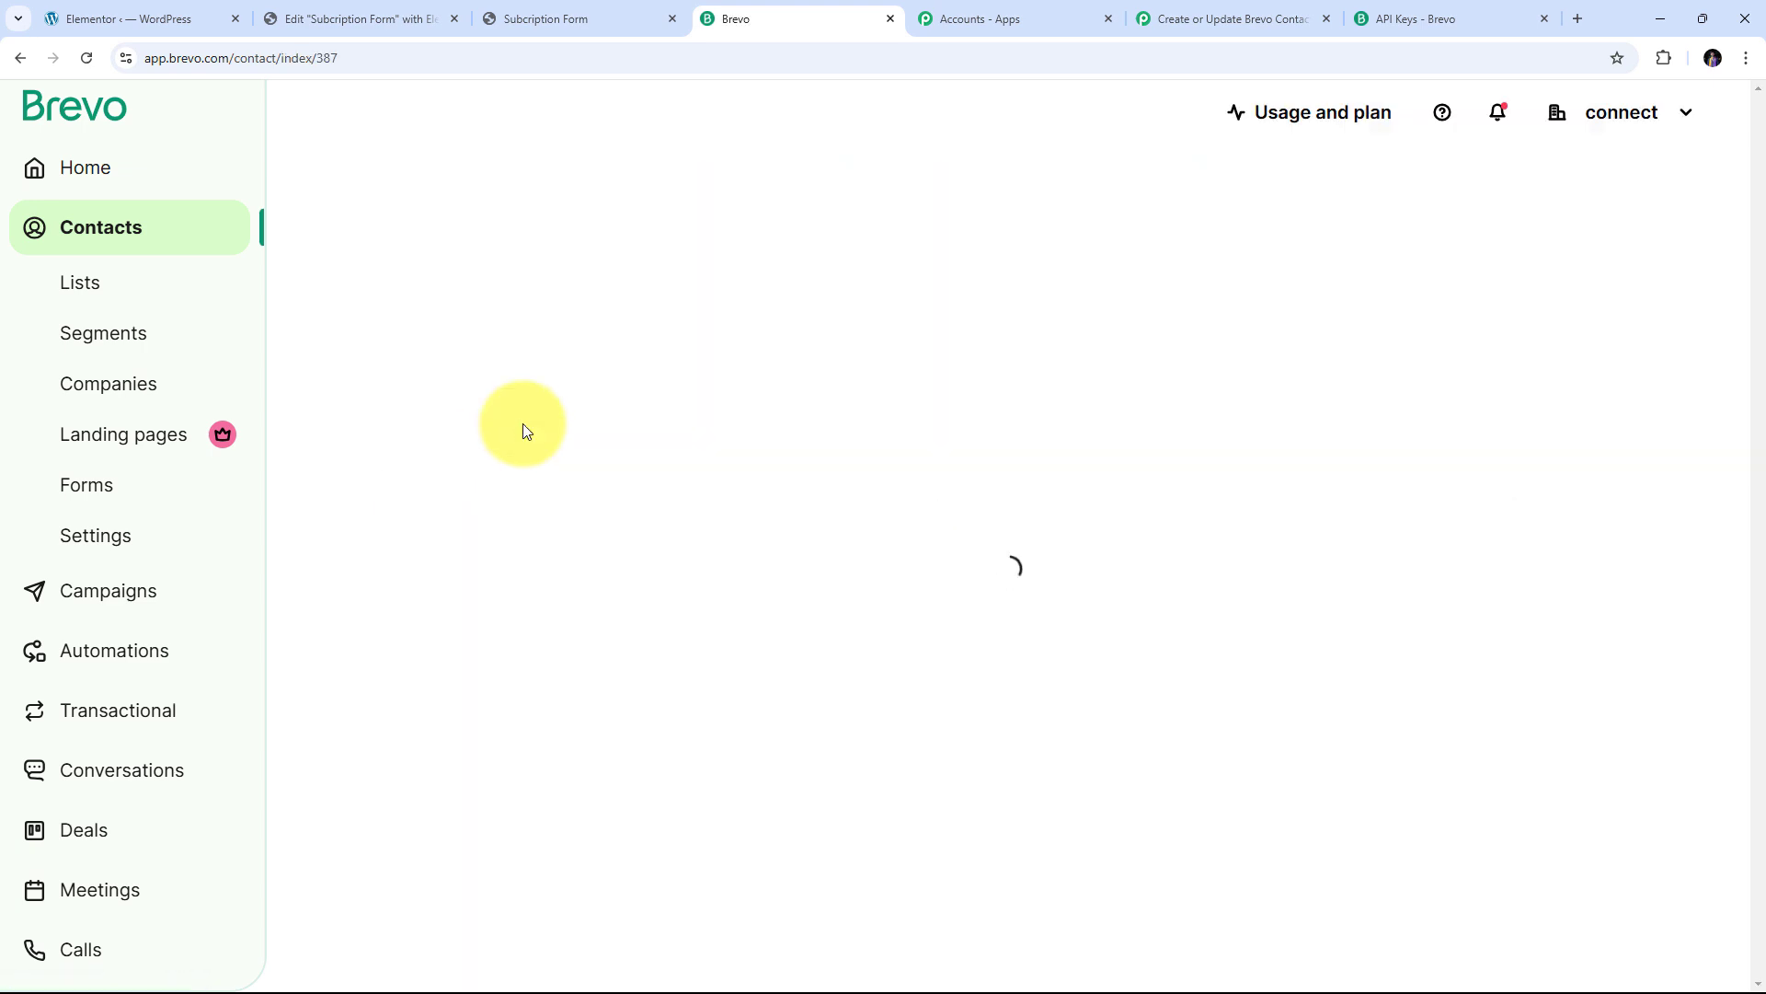
pyautogui.scroll(-1, 815, 404)
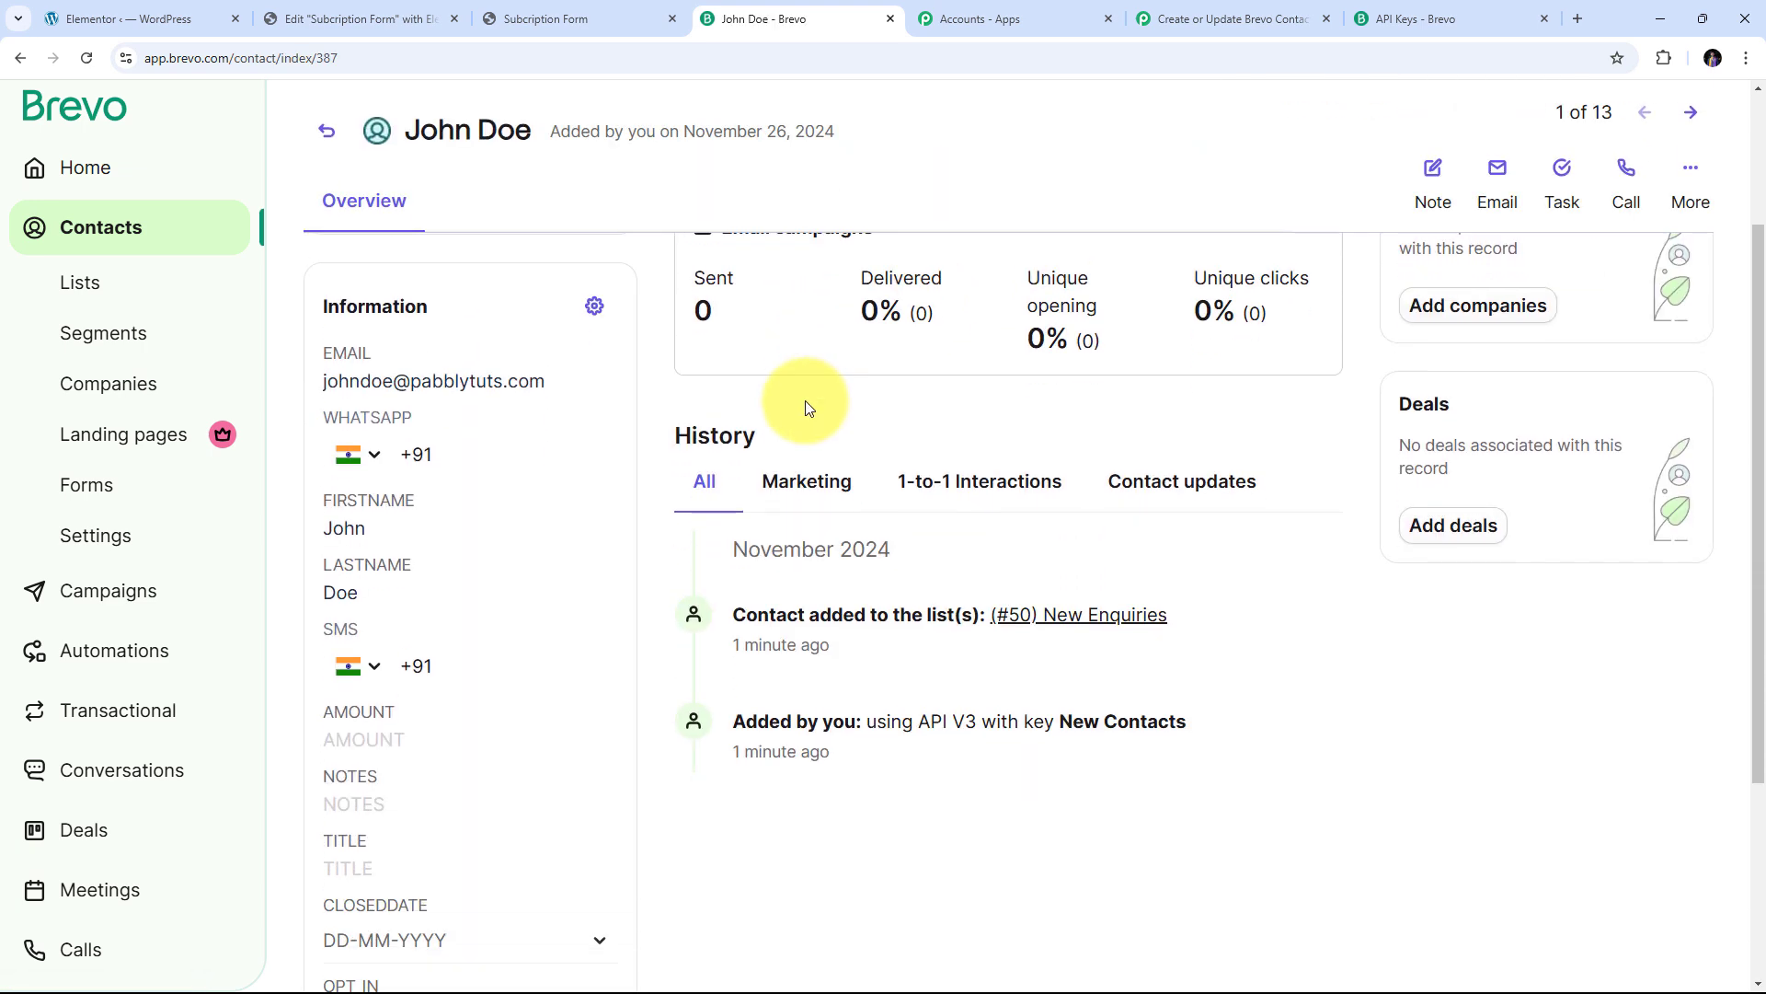
pyautogui.scroll(2, 484, 511)
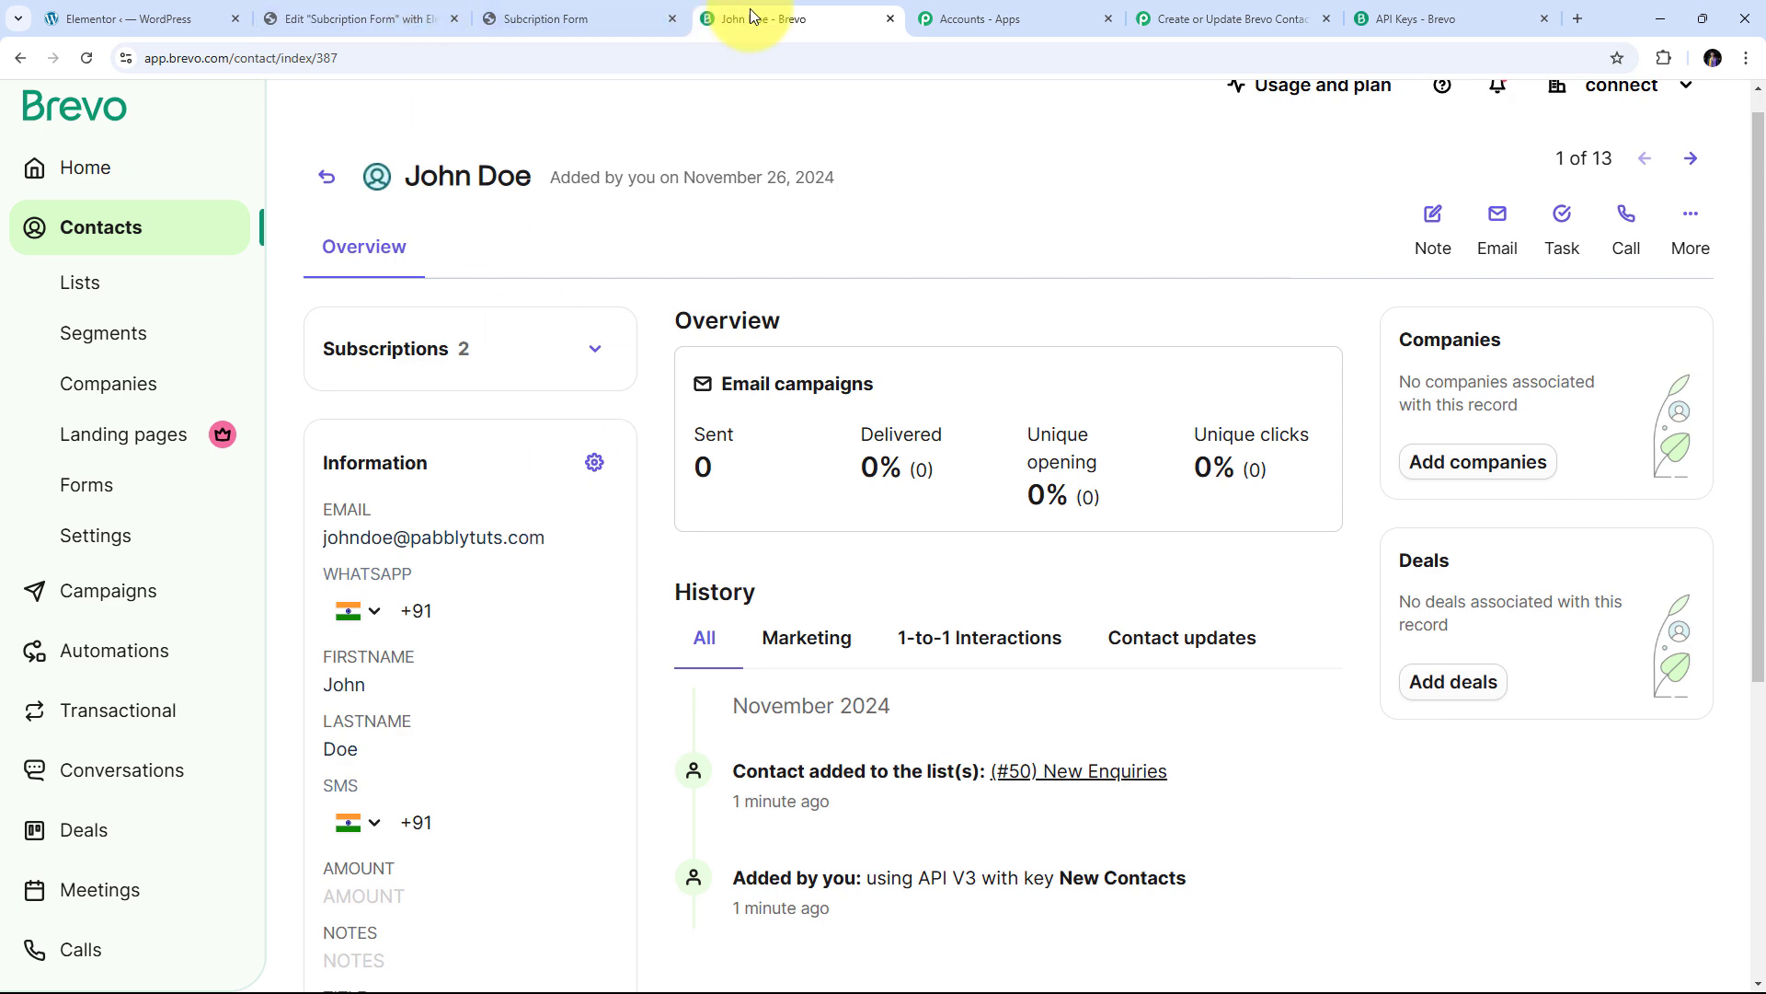
pyautogui.scroll(-1, 582, 442)
pyautogui.scroll(2, 539, 441)
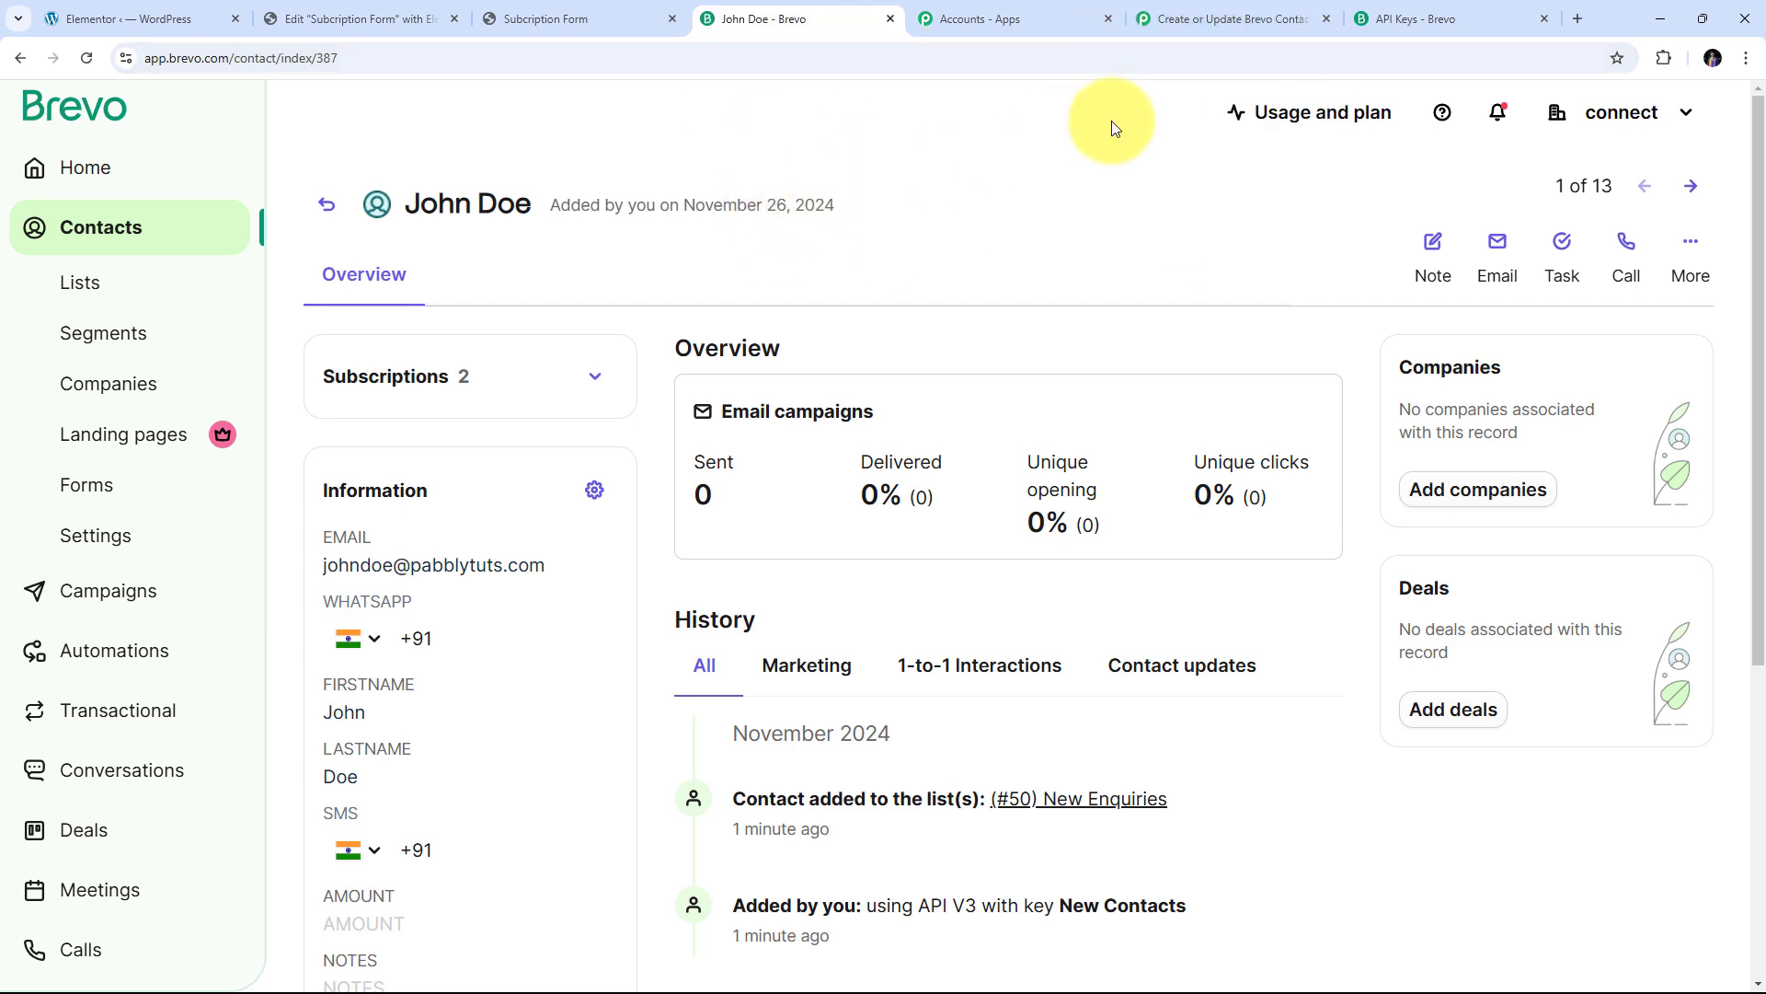
pyautogui.click(1210, 11)
pyautogui.scroll(15, 1151, 299)
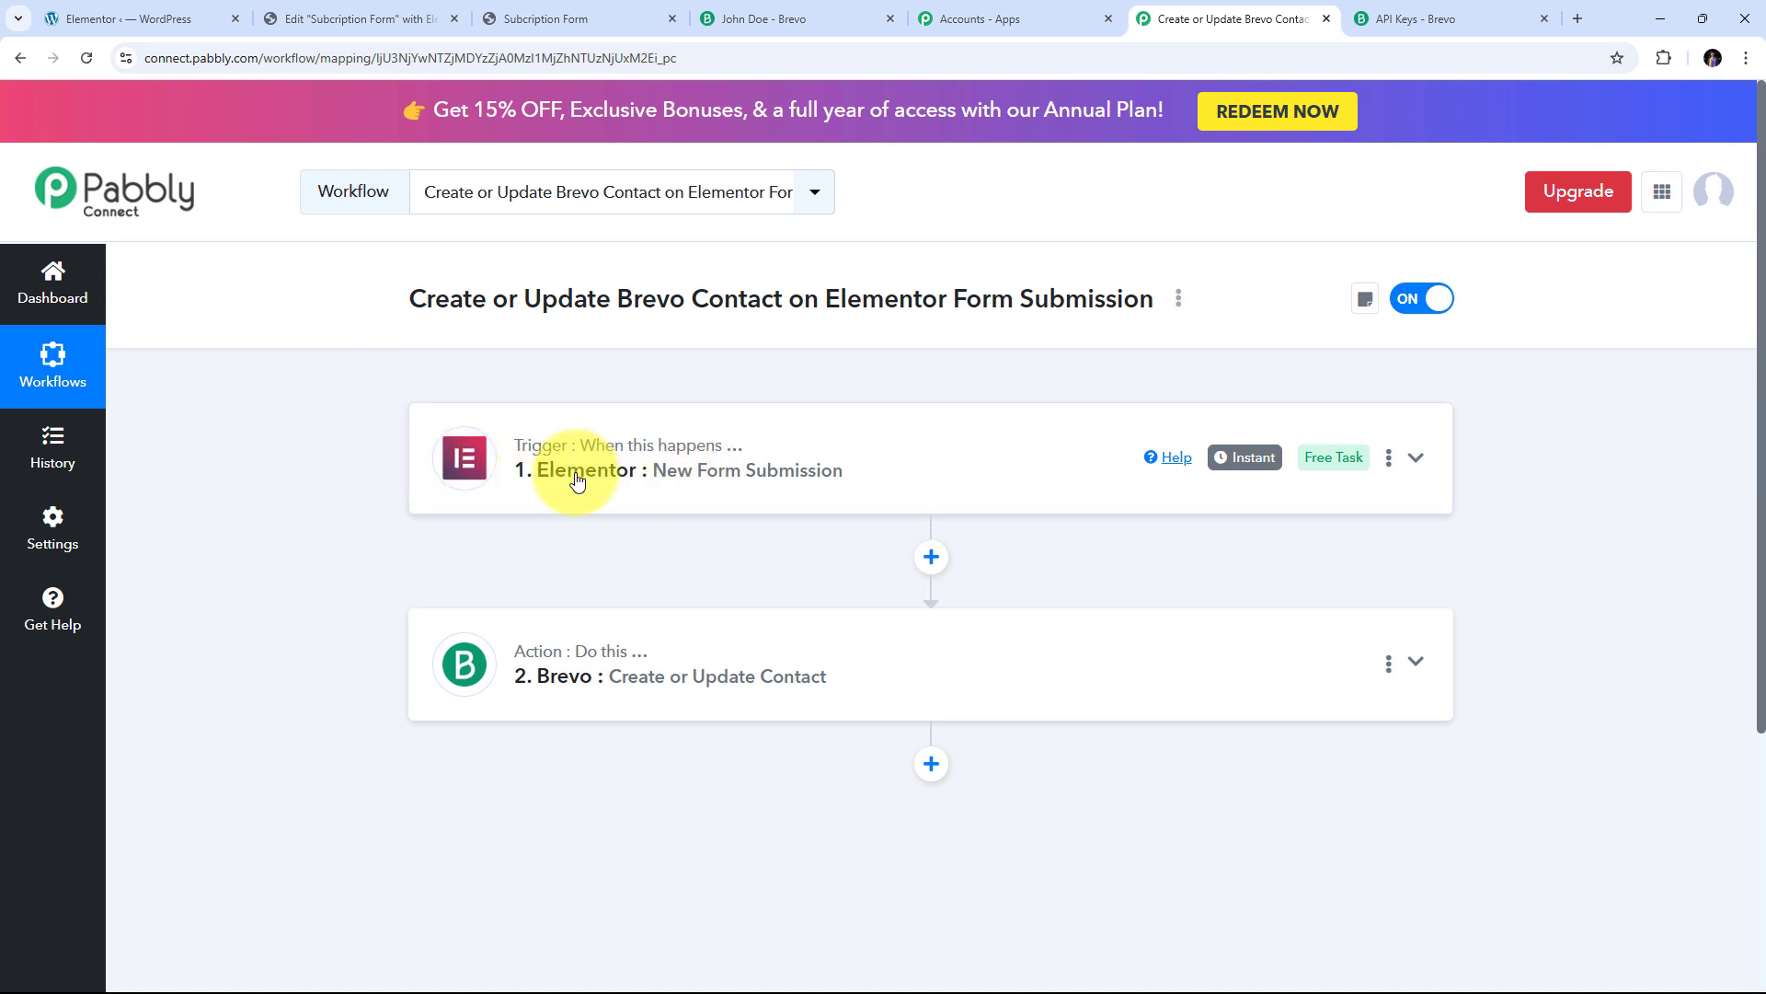
pyautogui.scroll(-1, 465, 532)
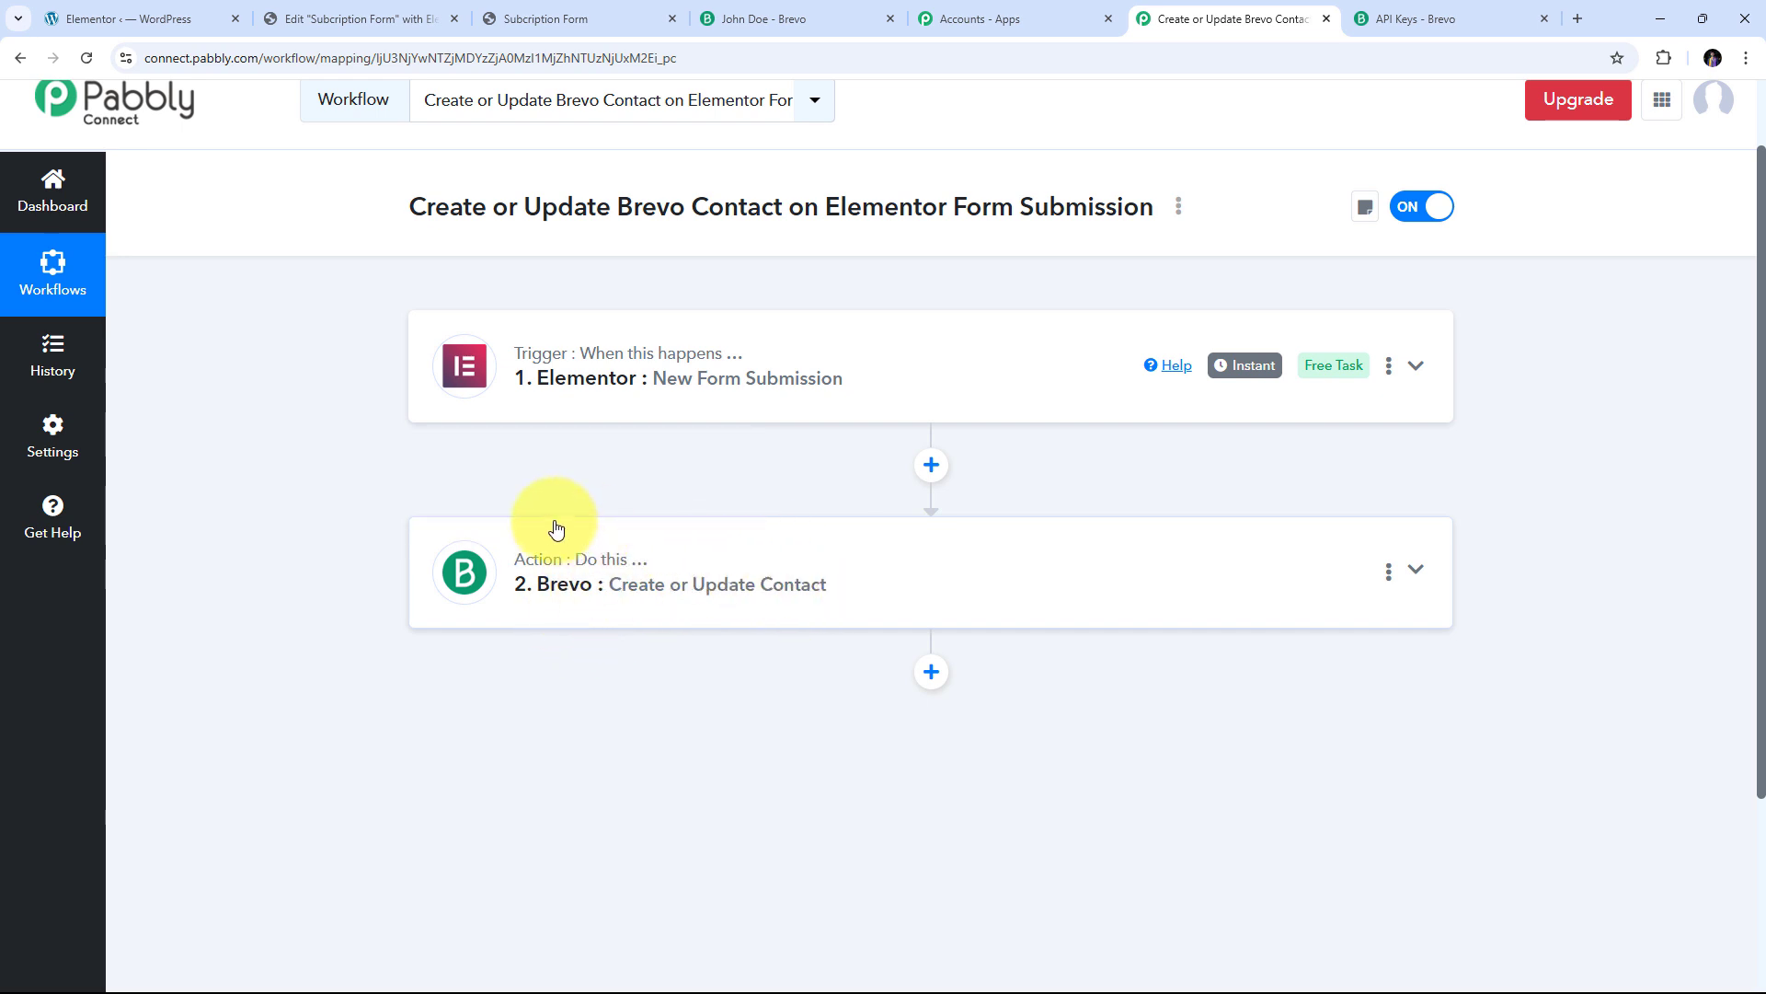
pyautogui.scroll(1, 552, 524)
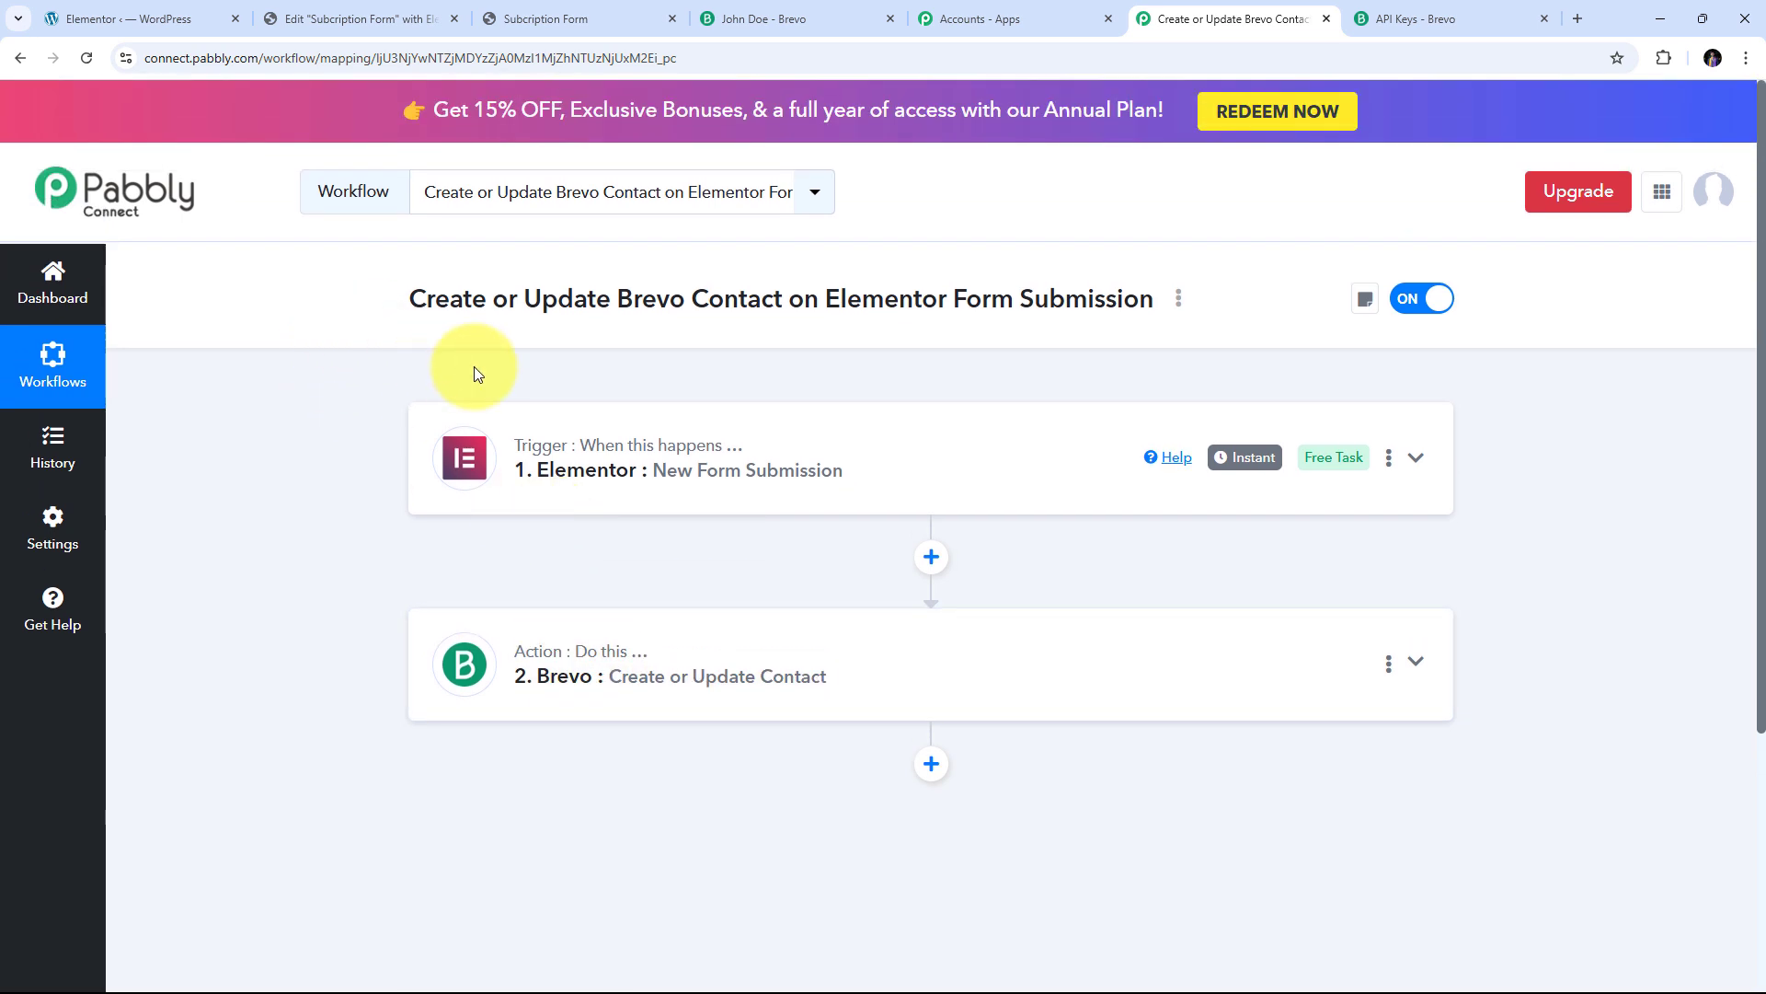